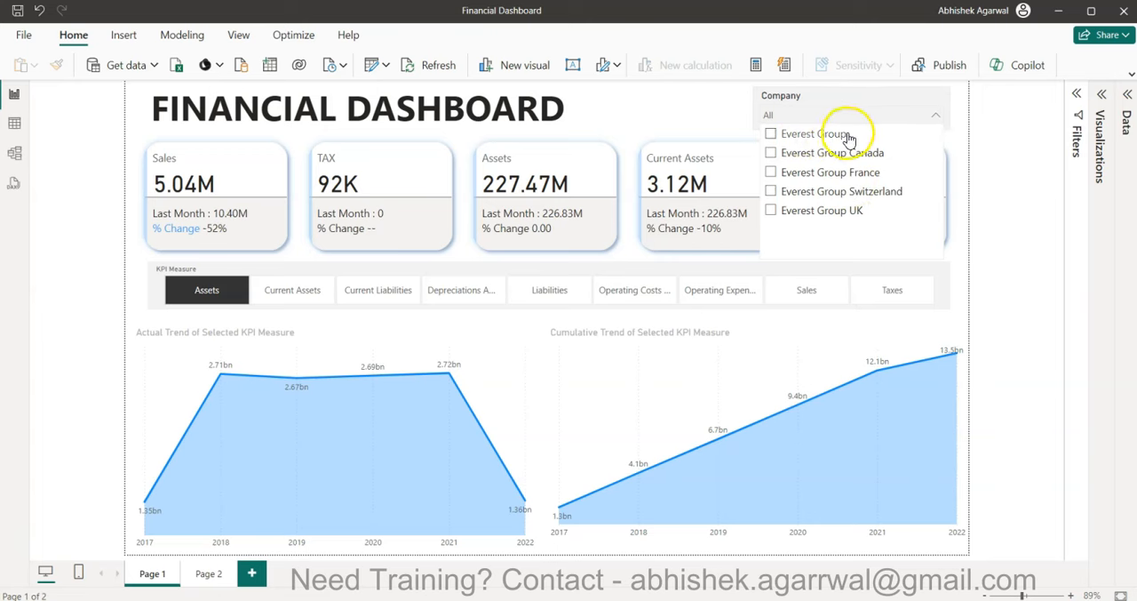
- Close the company list and view the dashboard trends for the Assets, Sales and Taxes KPI measures
left_click(995, 213)
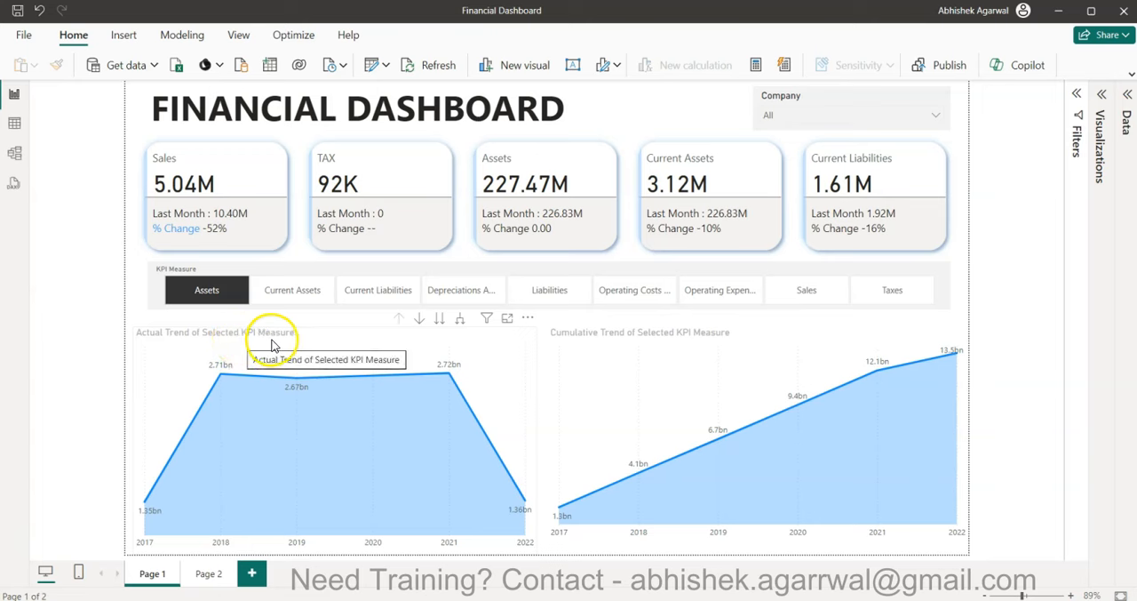
left_click(208, 293)
left_click(208, 293)
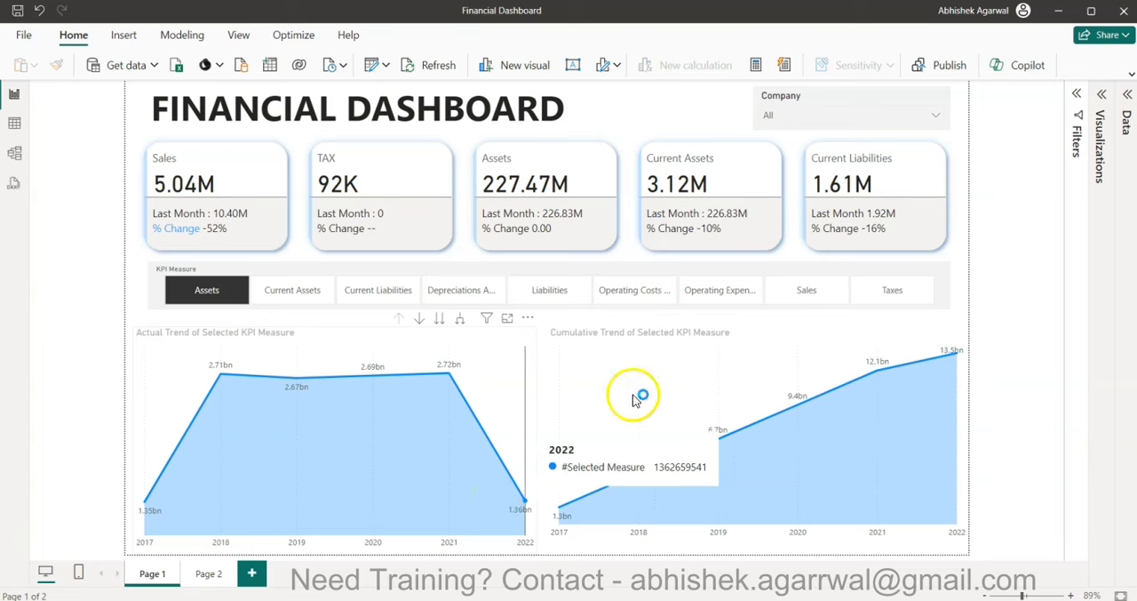
left_click(806, 293)
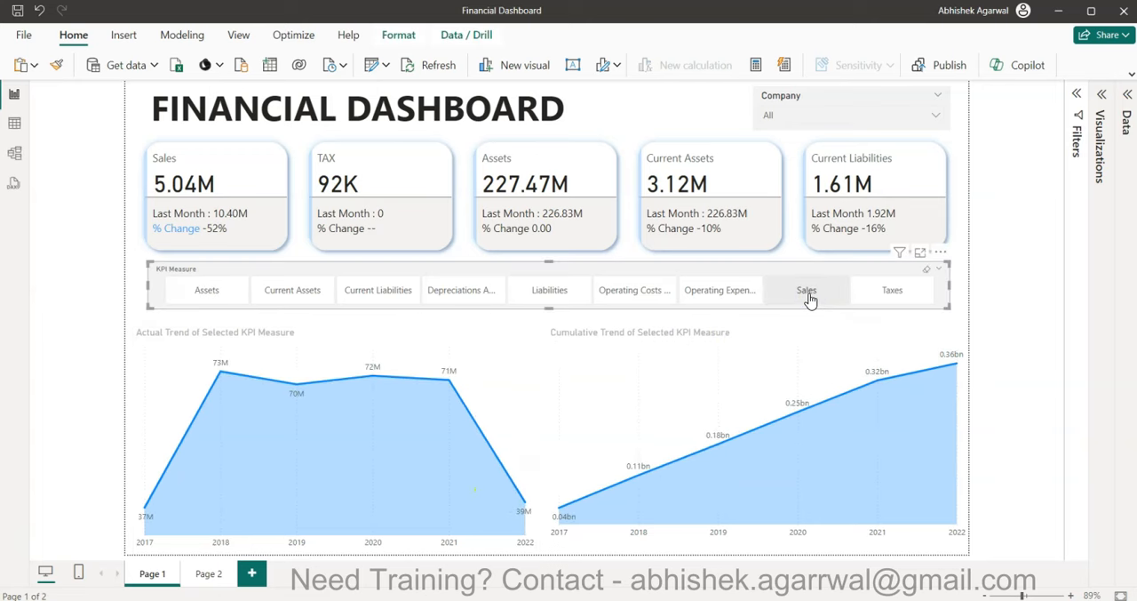
left_click(896, 291)
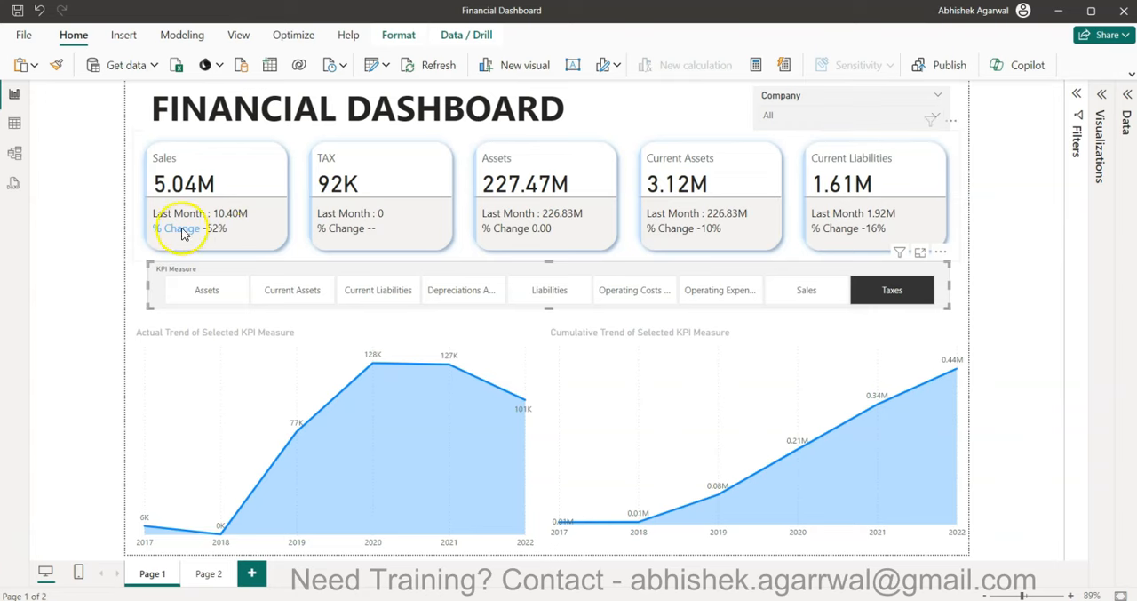
- Expand the list of data fields, review the Financials table's fields and inspect the 2020 point on the cumulative trend chart
left_click(1125, 117)
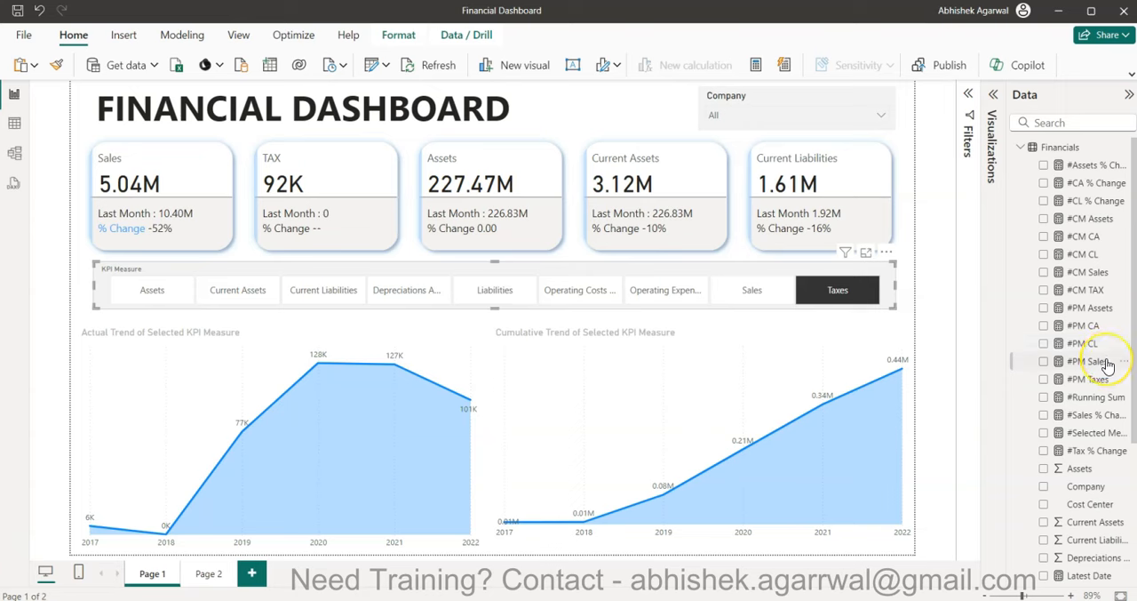
scroll(1106, 364, "down", 4)
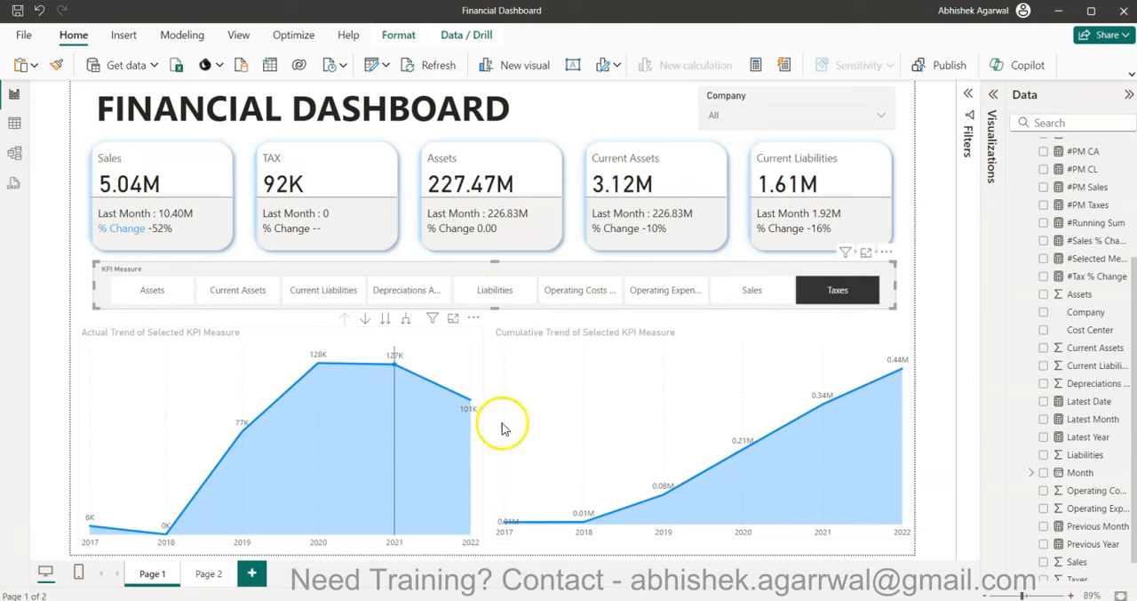
mouse_move(719, 441)
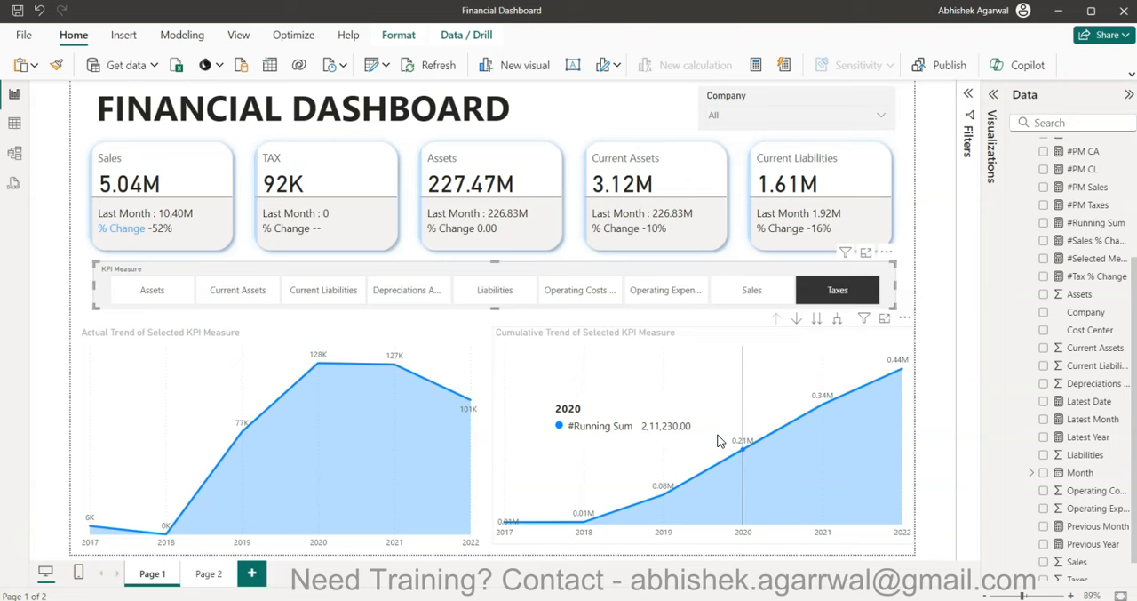
left_click(904, 286)
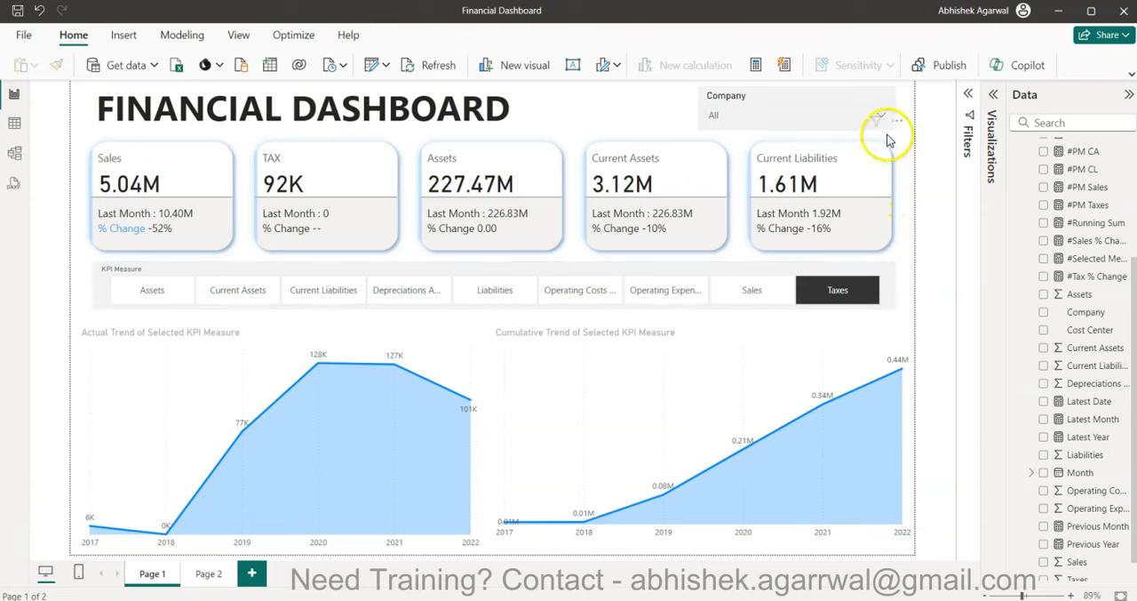
- Filter the dashboard by each Everest Group company in turn, then clear the company filter to show all
left_click(842, 120)
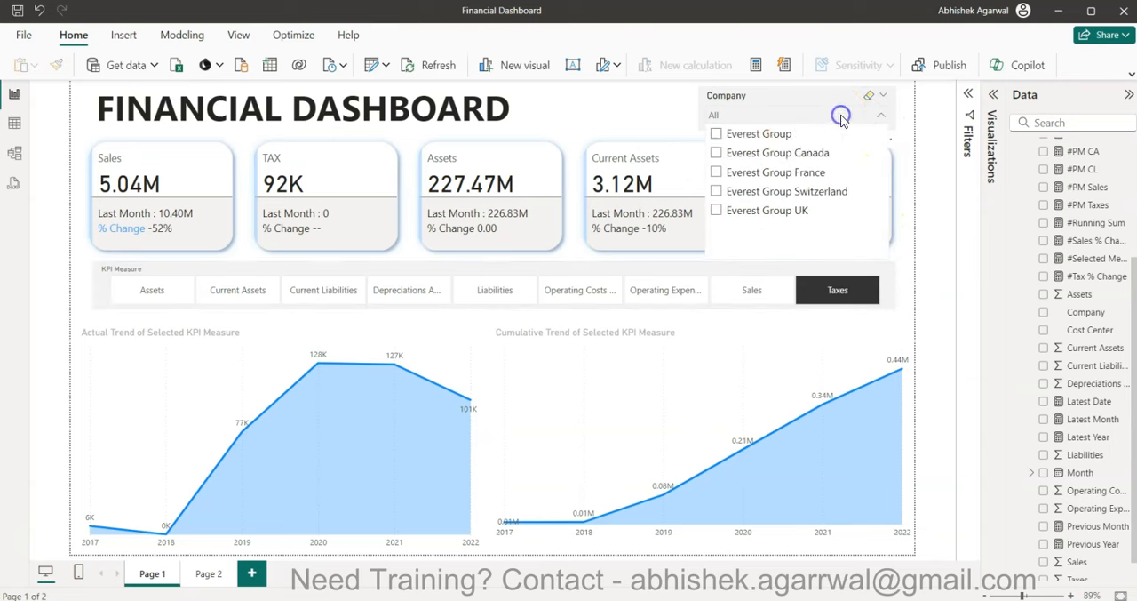
left_click(769, 134)
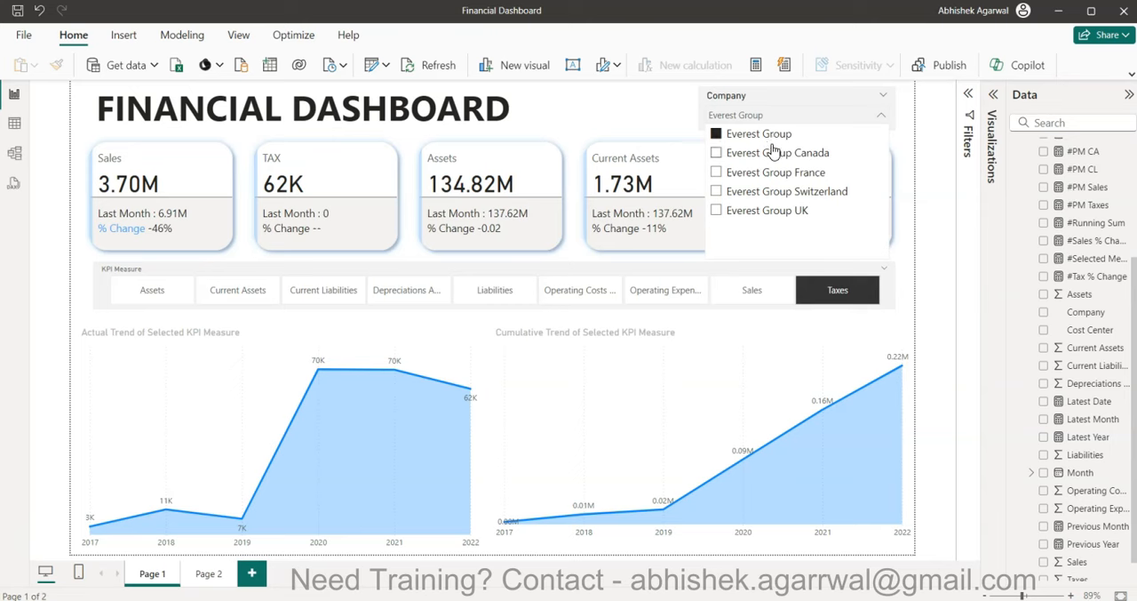
left_click(773, 155)
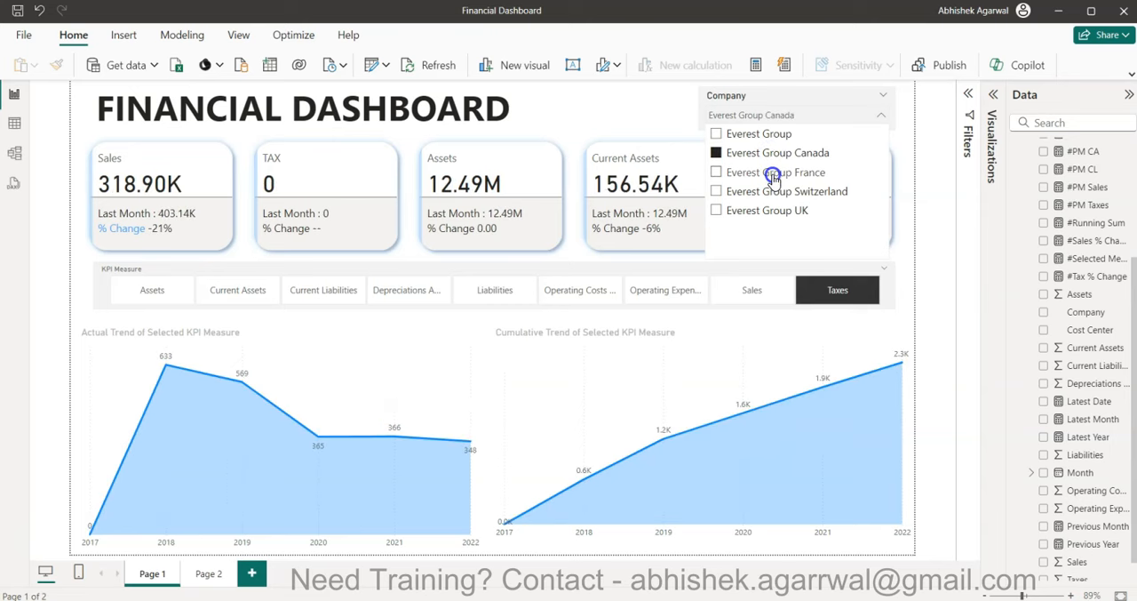
left_click(773, 173)
left_click(774, 191)
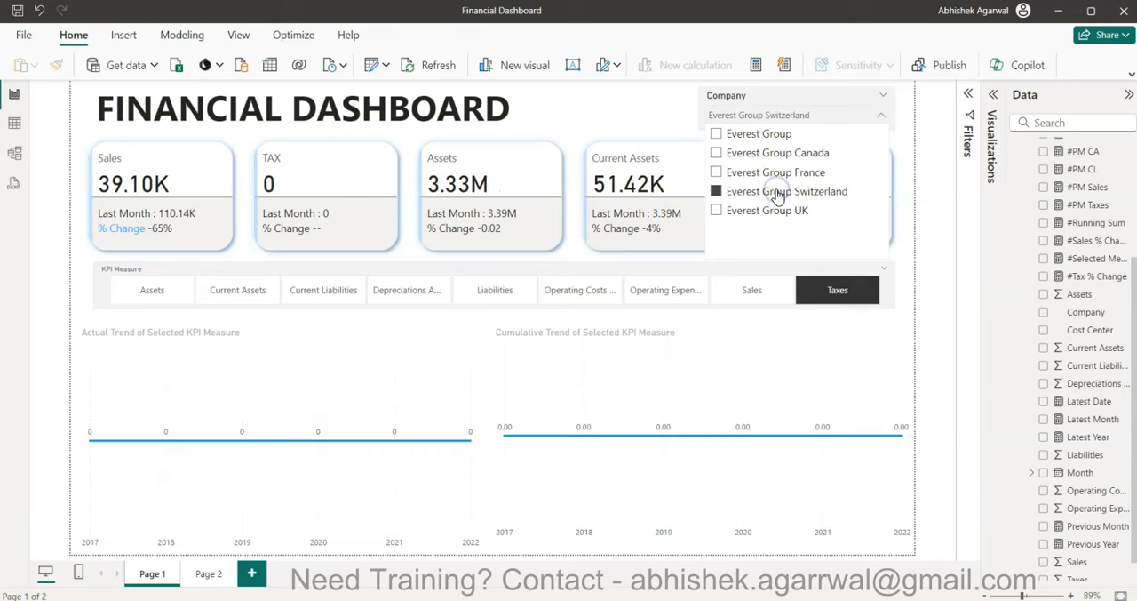
left_click(780, 212)
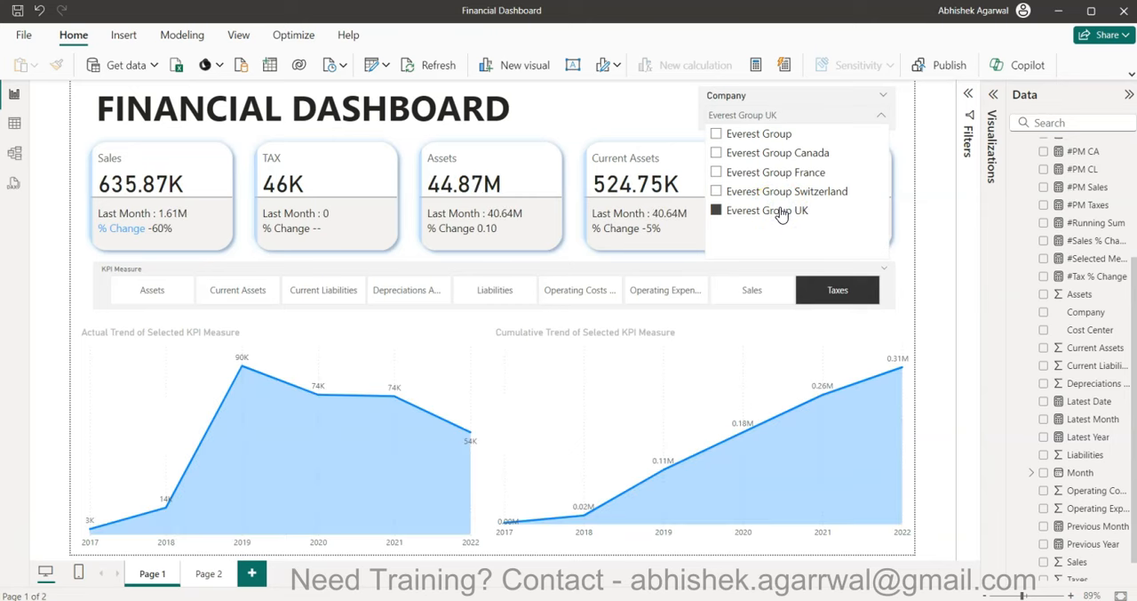
left_click(780, 211)
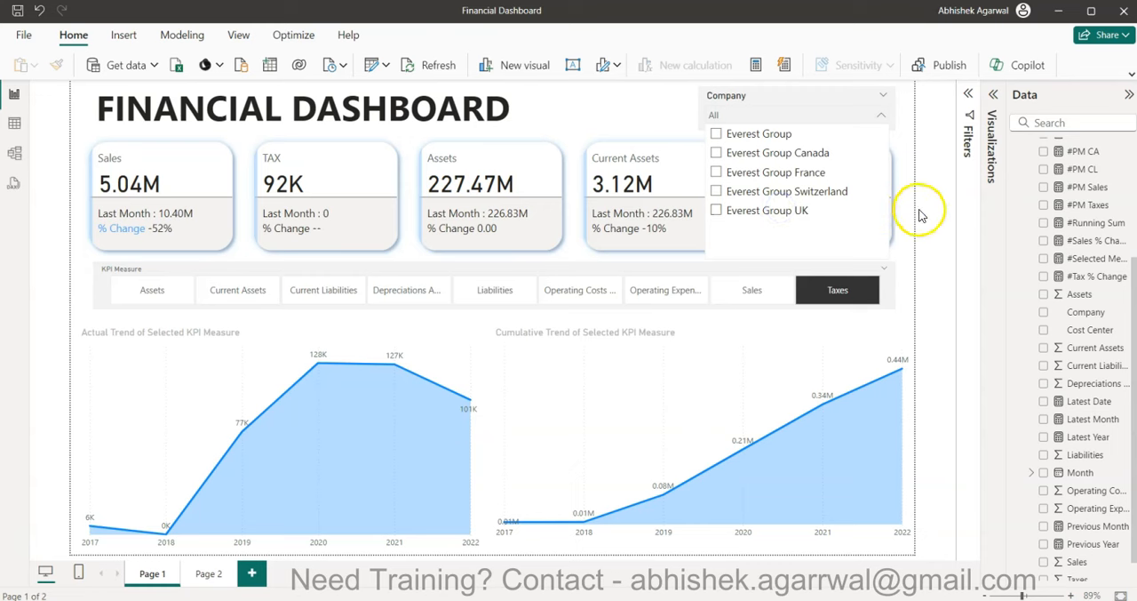
left_click(920, 211)
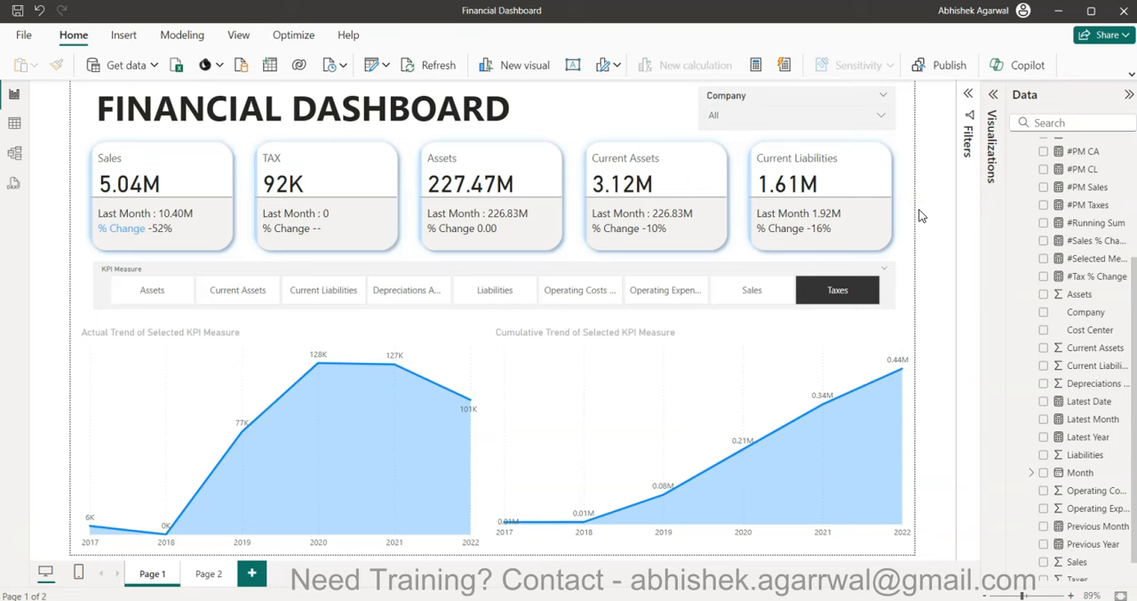
- Switch to Chrome and look through the files in the Google Drive Datasets folder
mouse_move(788, 589)
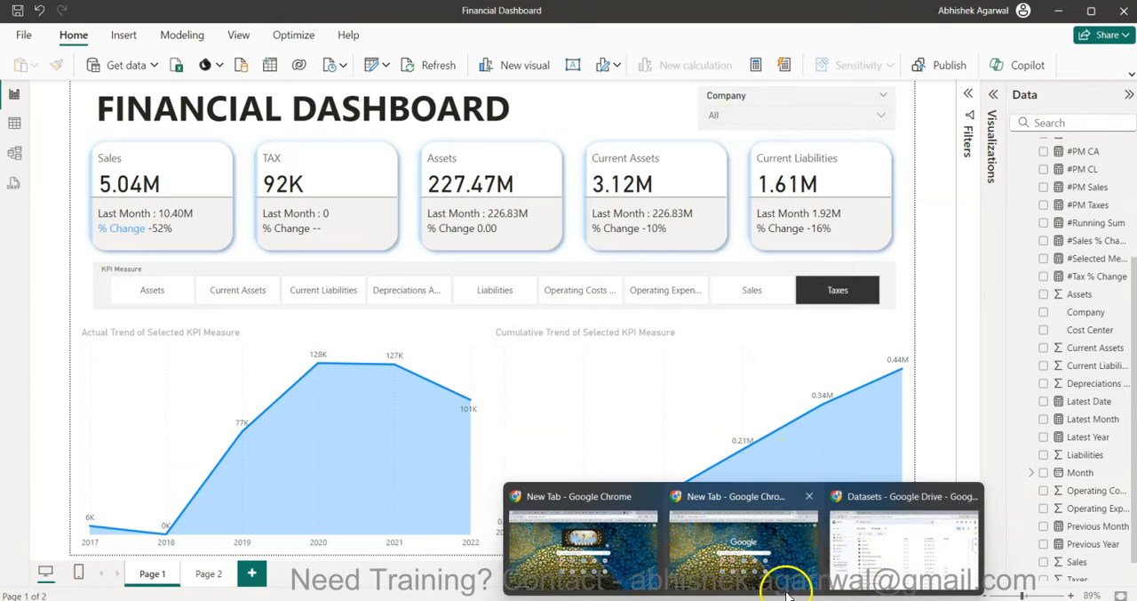
left_click(876, 545)
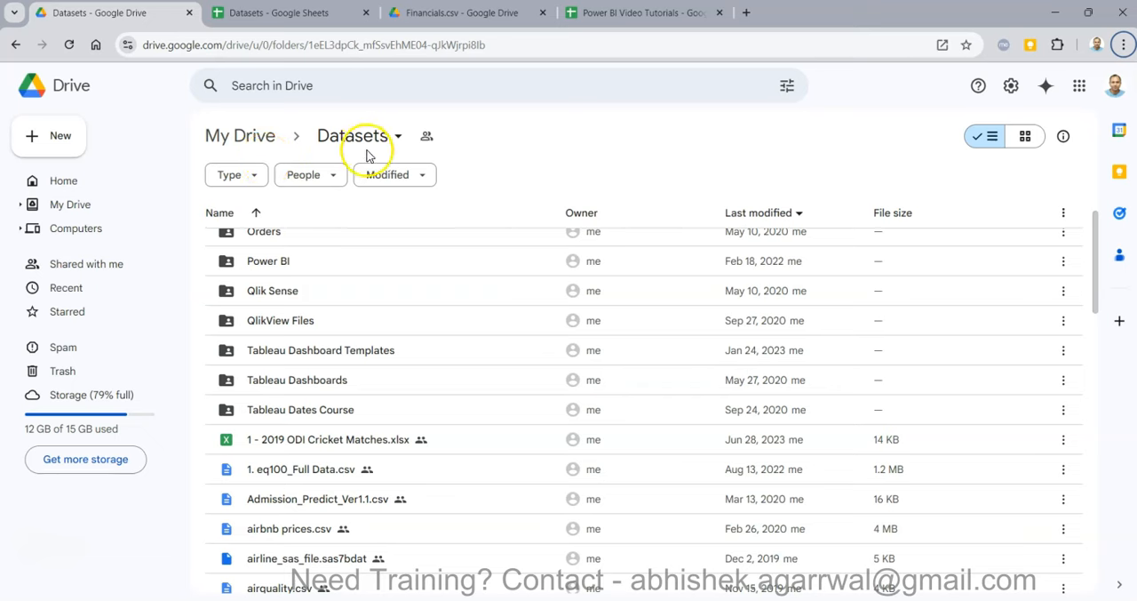
scroll(387, 500, "down", 4)
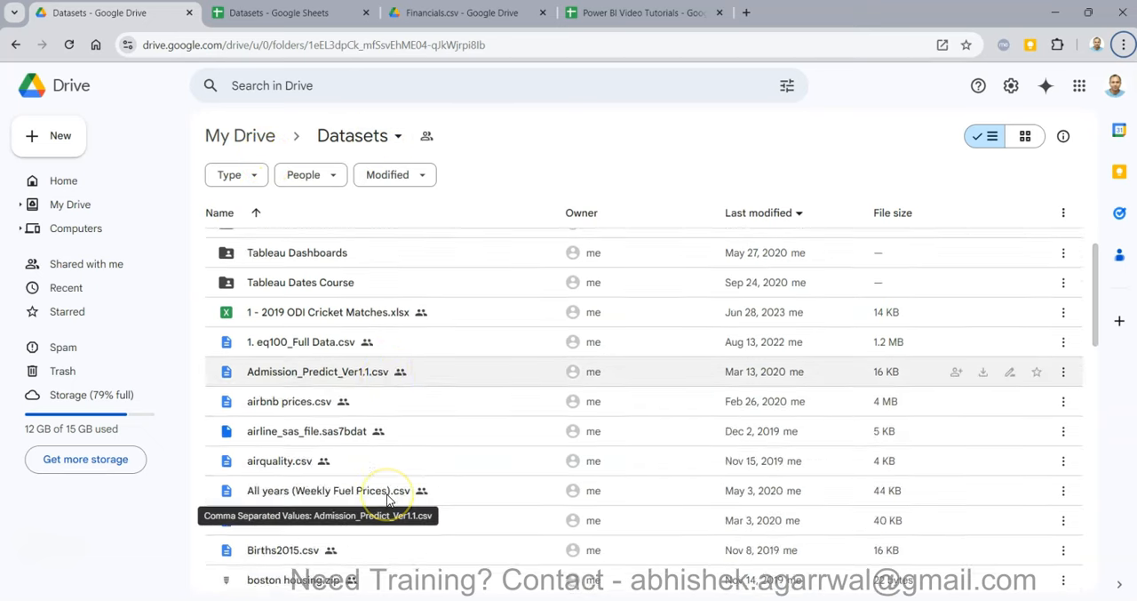
scroll(388, 500, "down", 2)
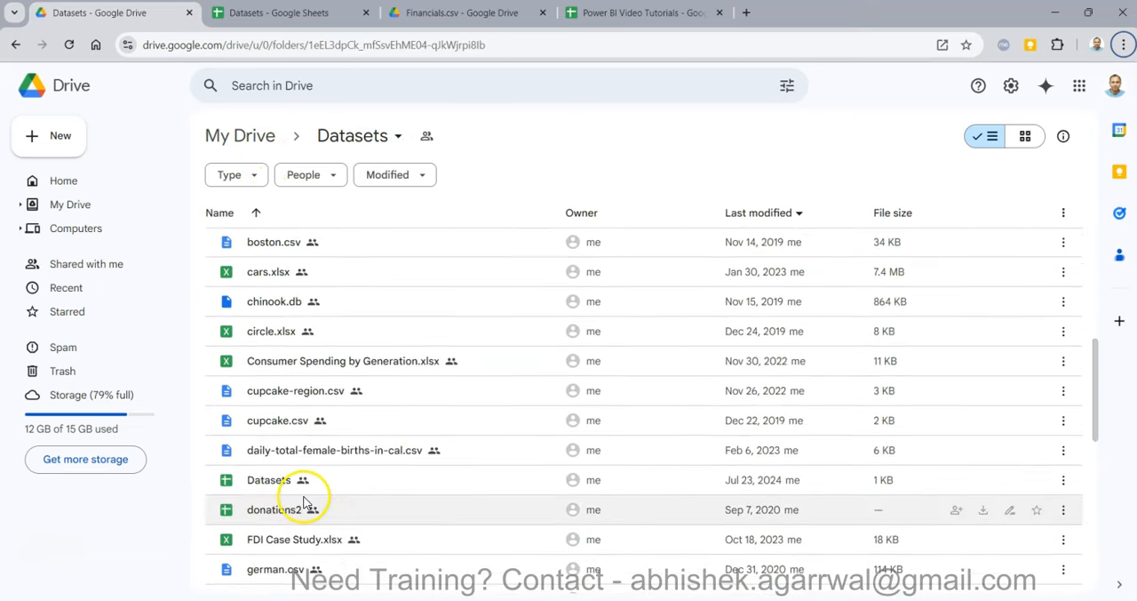
- View the Datasets spreadsheet's Finance Statement Dashboard entry, the Financials.csv preview and the Power BI Video Tutorials spreadsheet
left_click(284, 12)
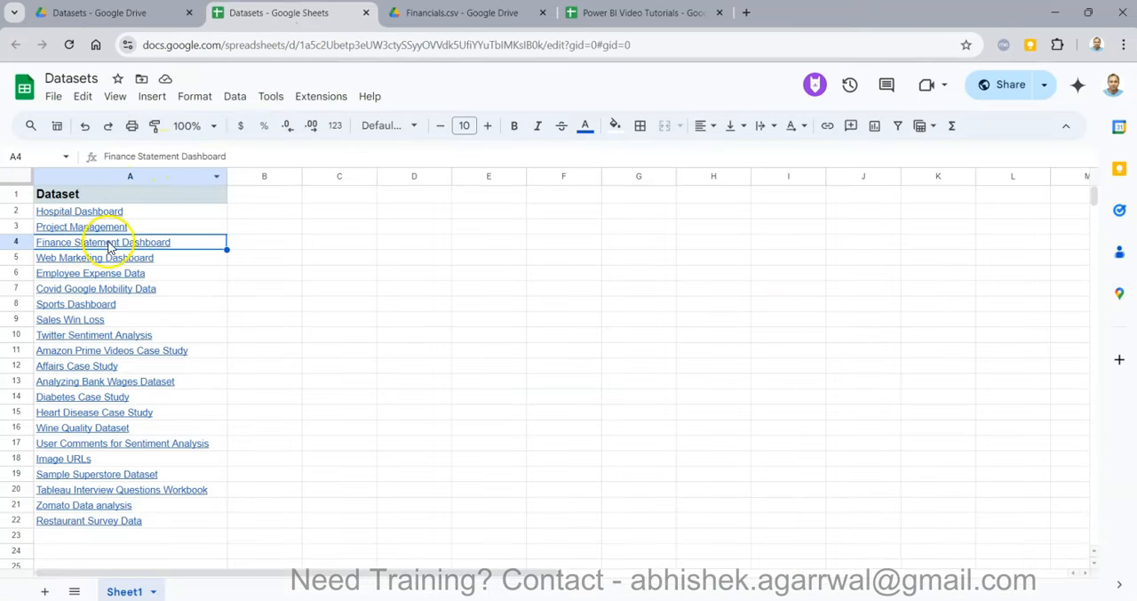
mouse_move(156, 245)
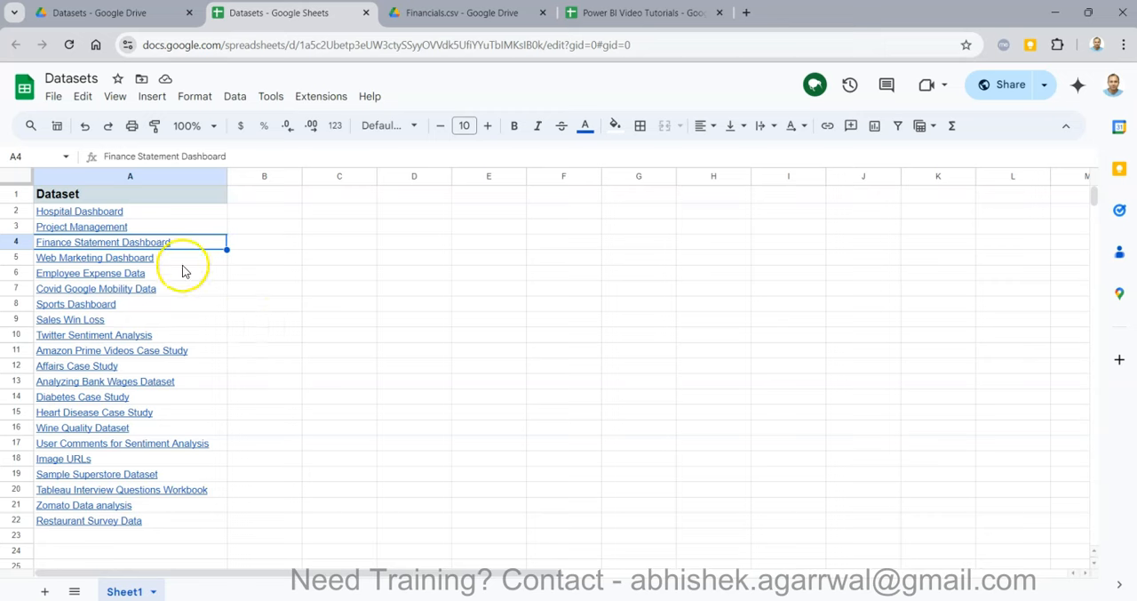
mouse_move(226, 265)
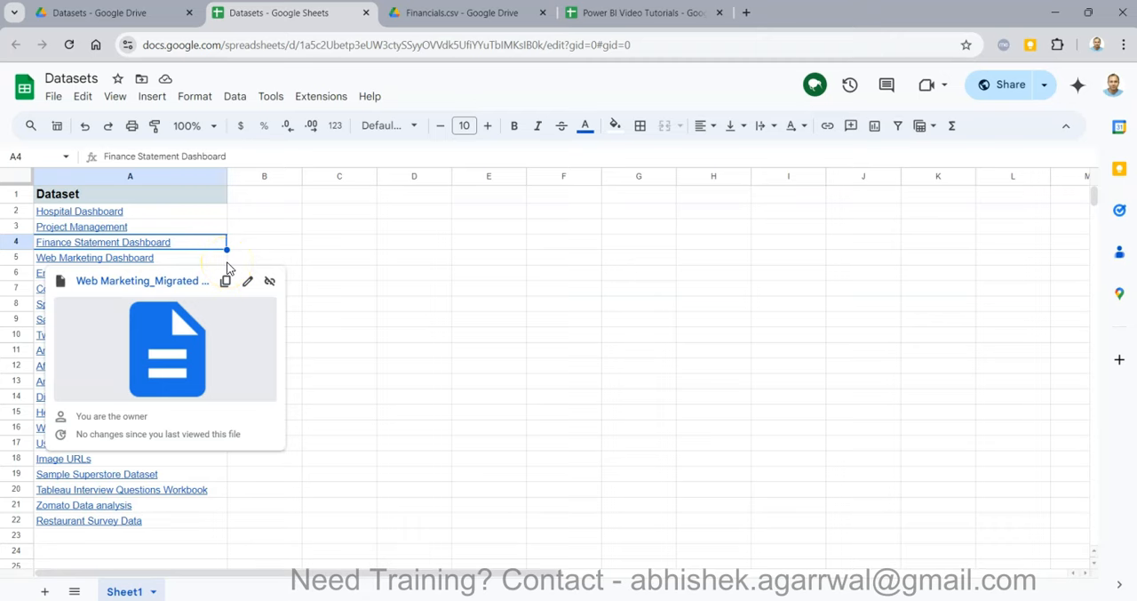
left_click(488, 14)
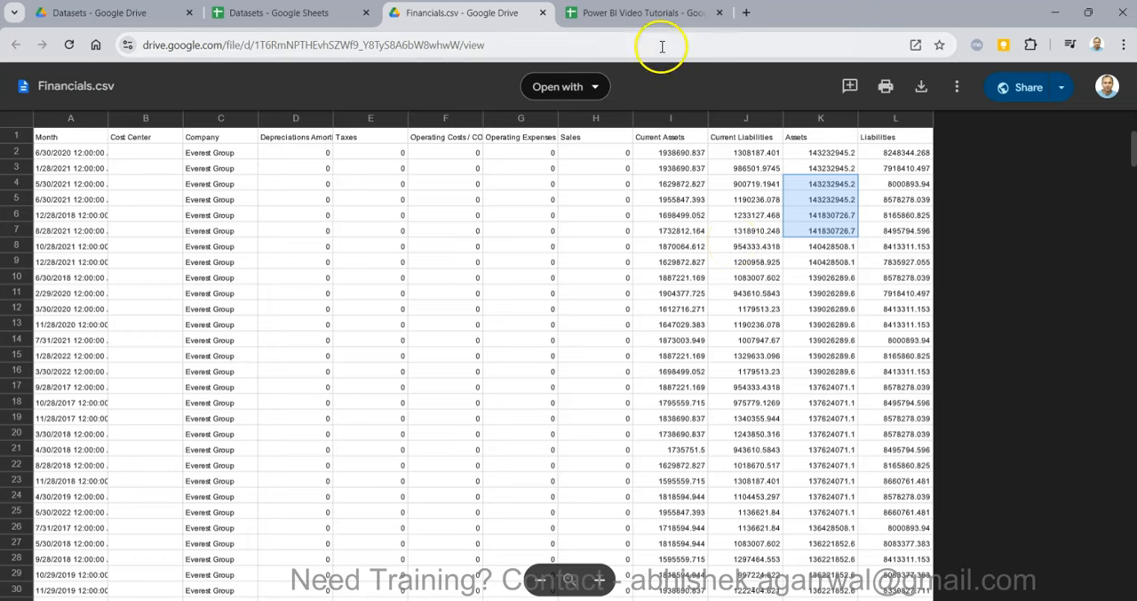
left_click(671, 16)
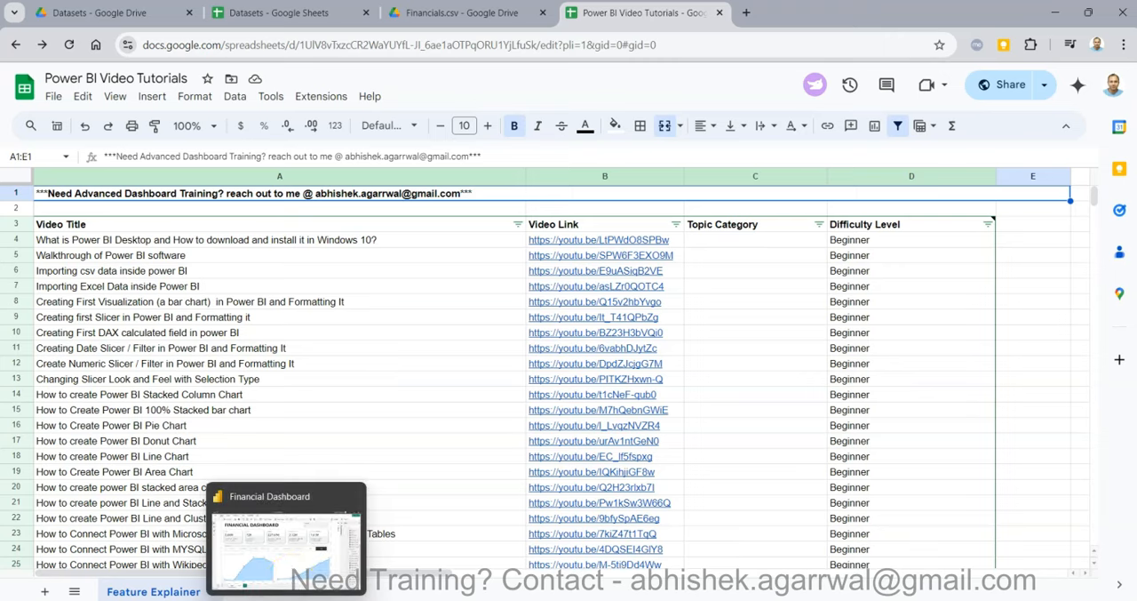
- Switch back to Power BI Desktop and create a new blank report
left_click(291, 578)
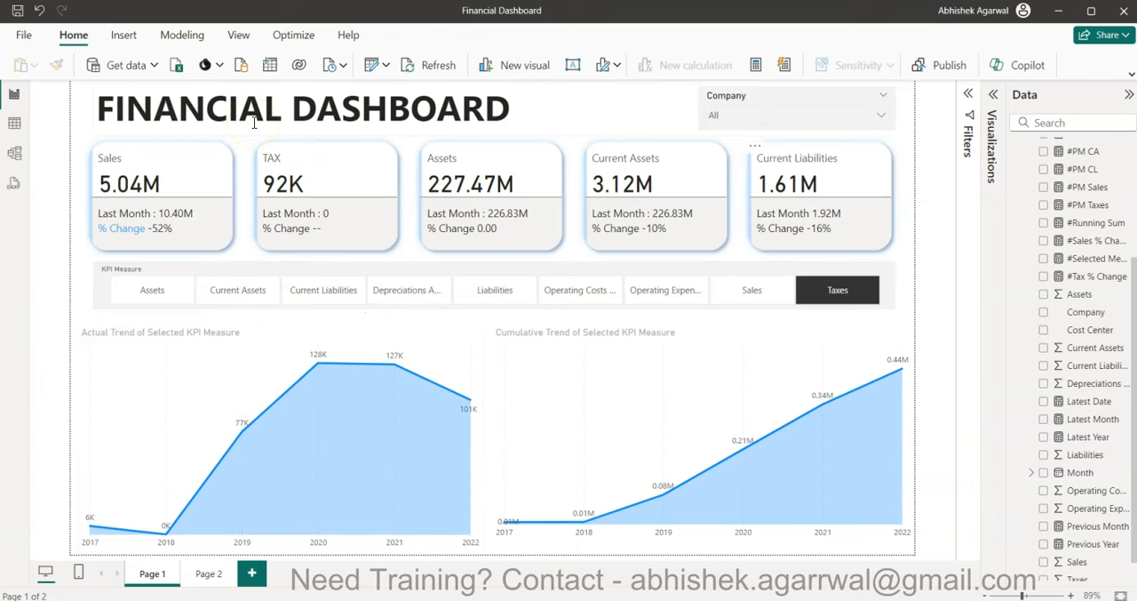
left_click(23, 35)
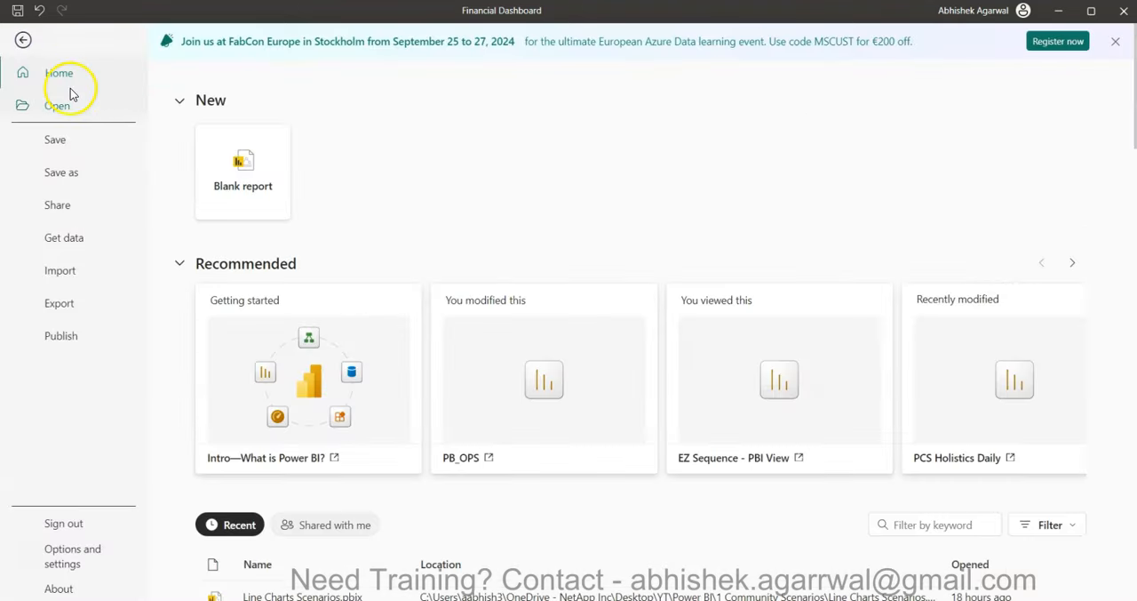
left_click(244, 181)
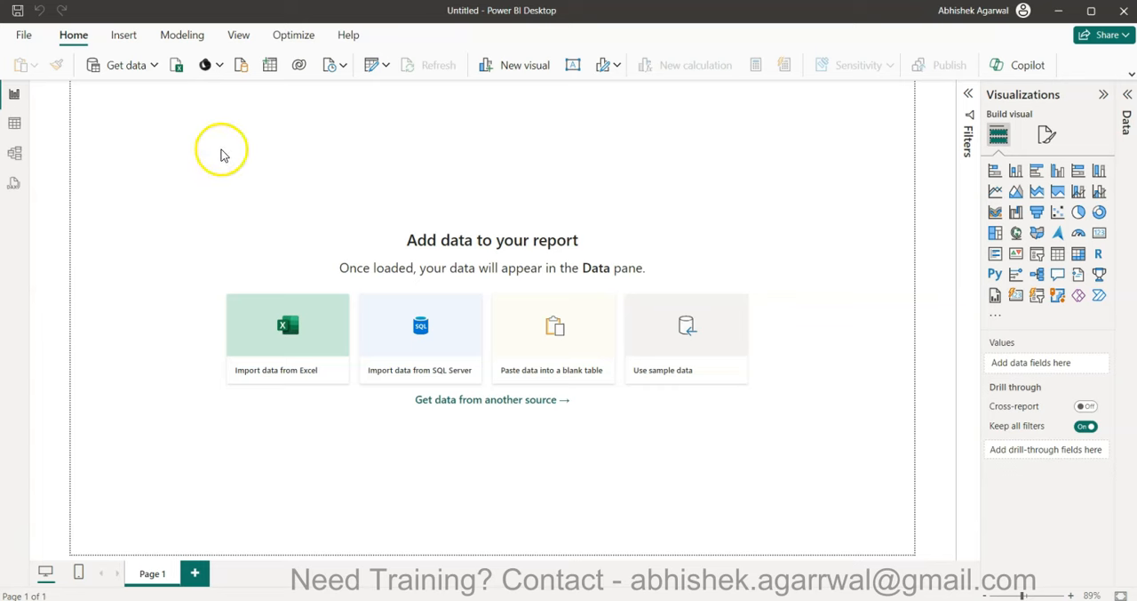
- Import the Excel workbook Financials.xlsx and select its Financials sheet for loading
left_click(177, 71)
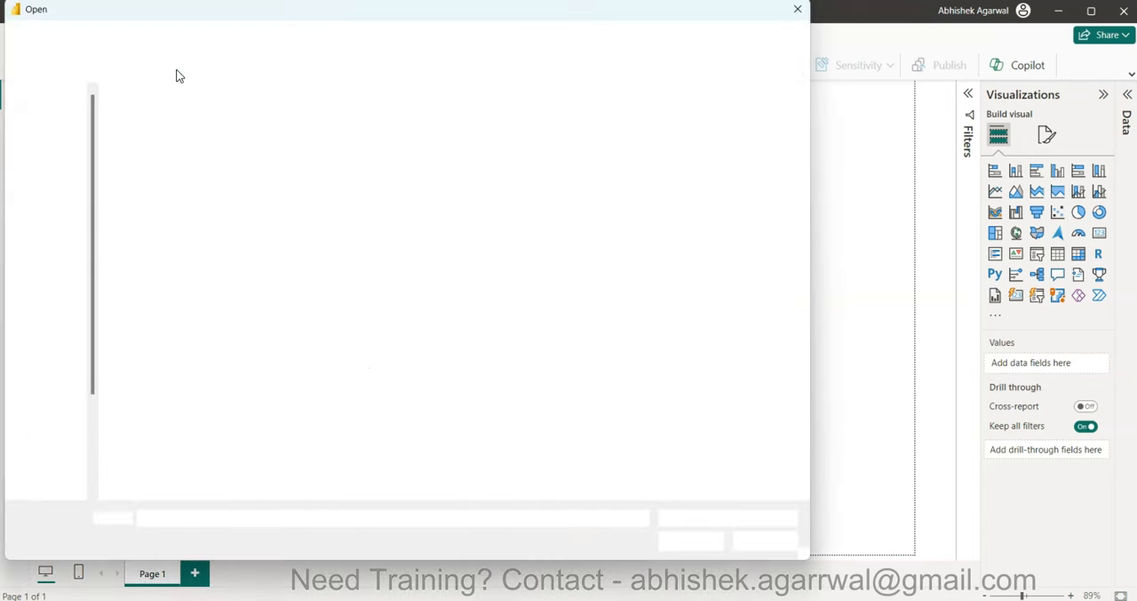
left_click(171, 135)
left_click(682, 540)
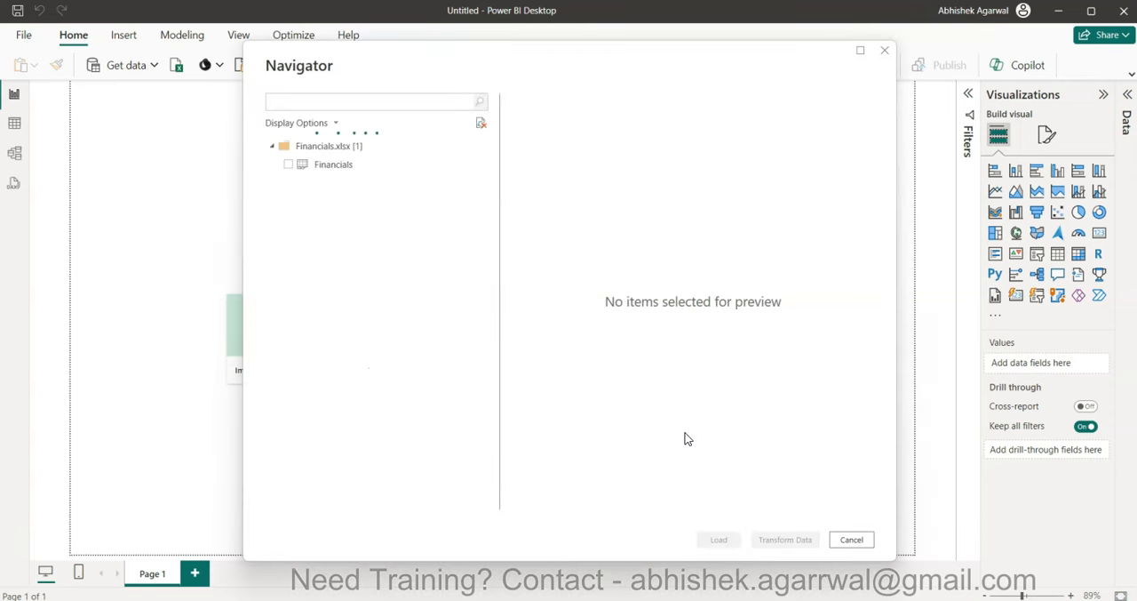
left_click(296, 168)
left_click(289, 167)
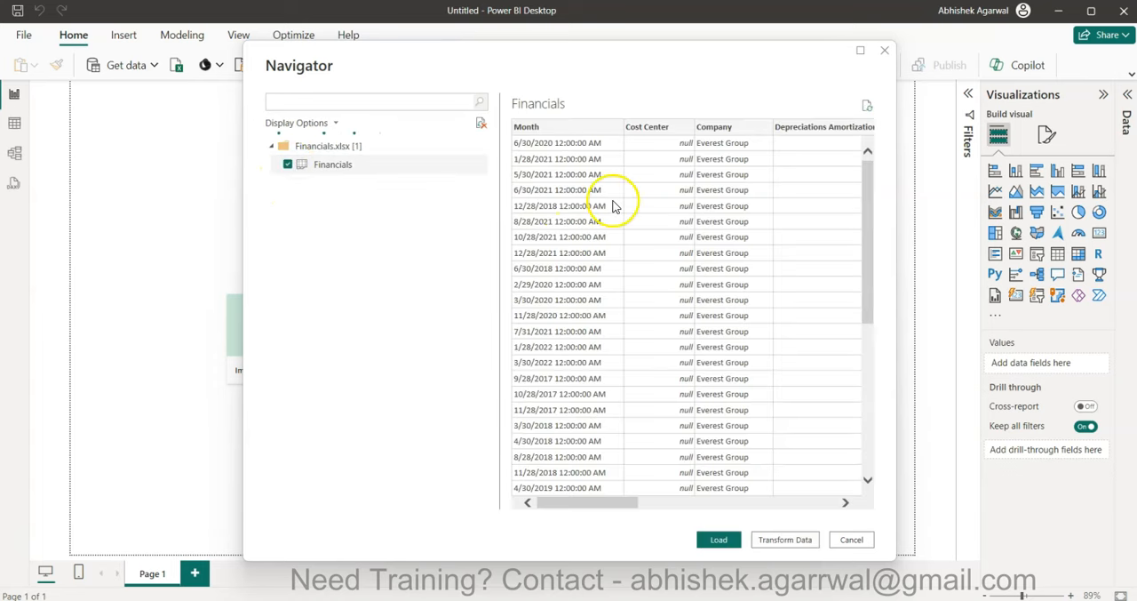
- Check the columns in the Financials preview and open the data for transformation in Power Query Editor
scroll(569, 205, "right", 5)
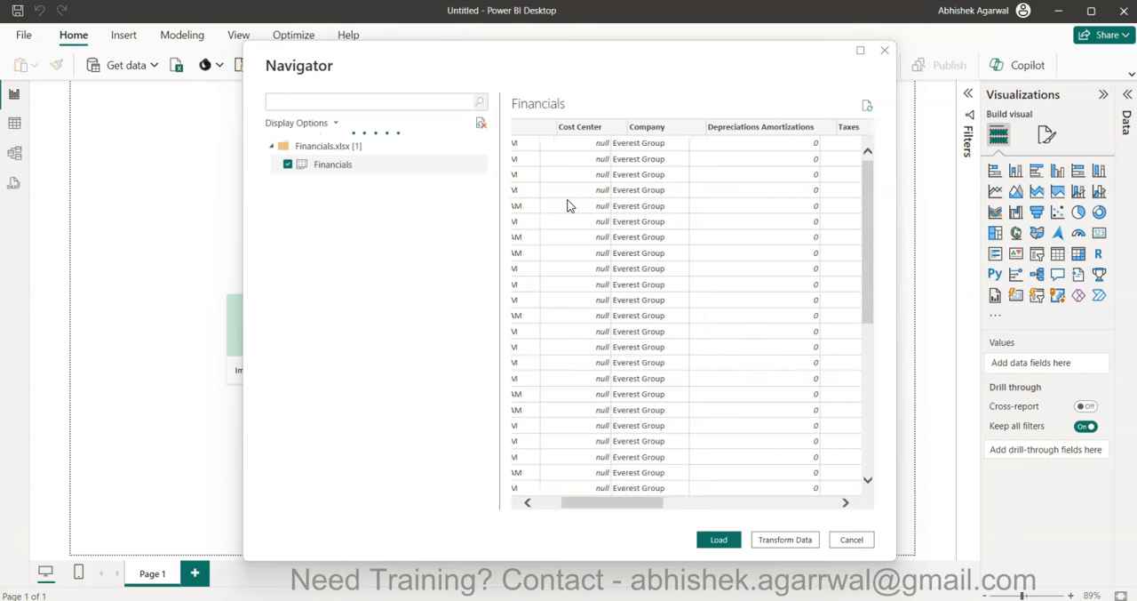
scroll(569, 206, "right", 6)
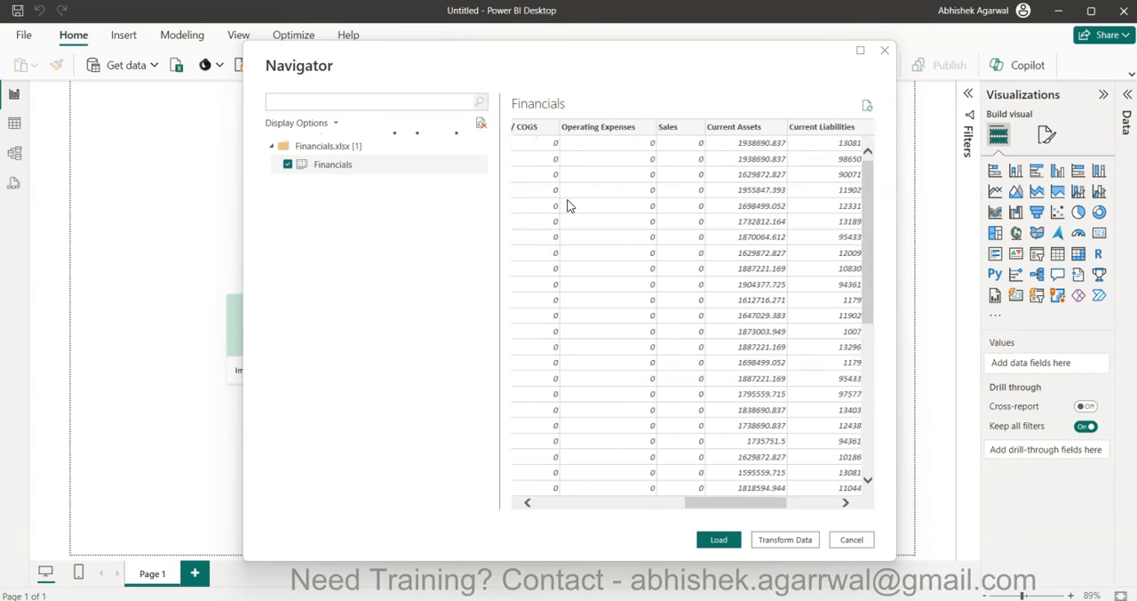
scroll(569, 205, "left", 10)
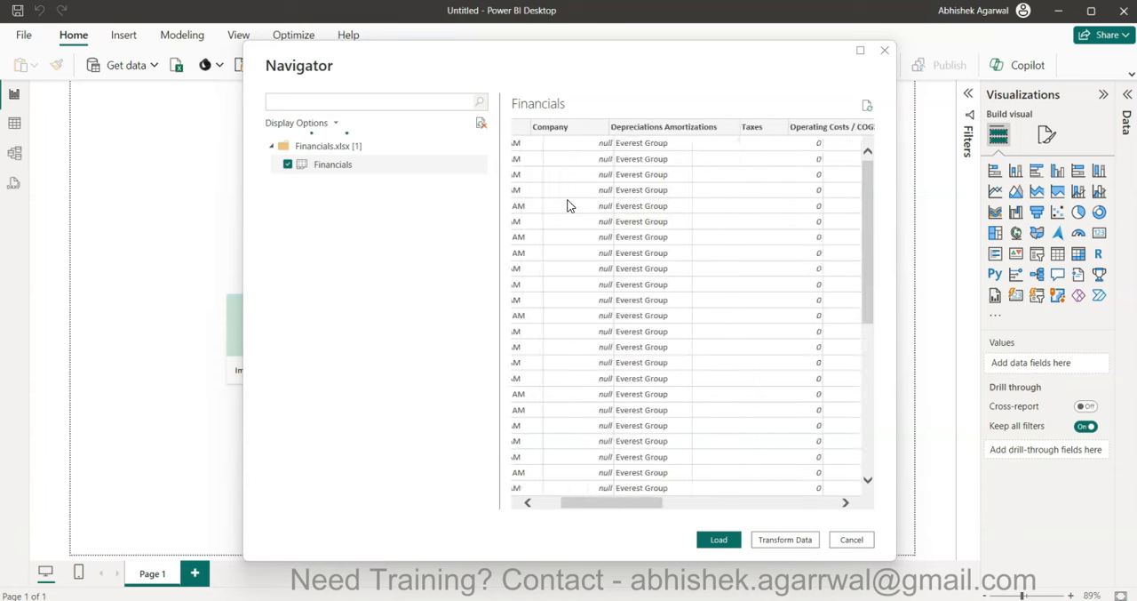
left_click(583, 258)
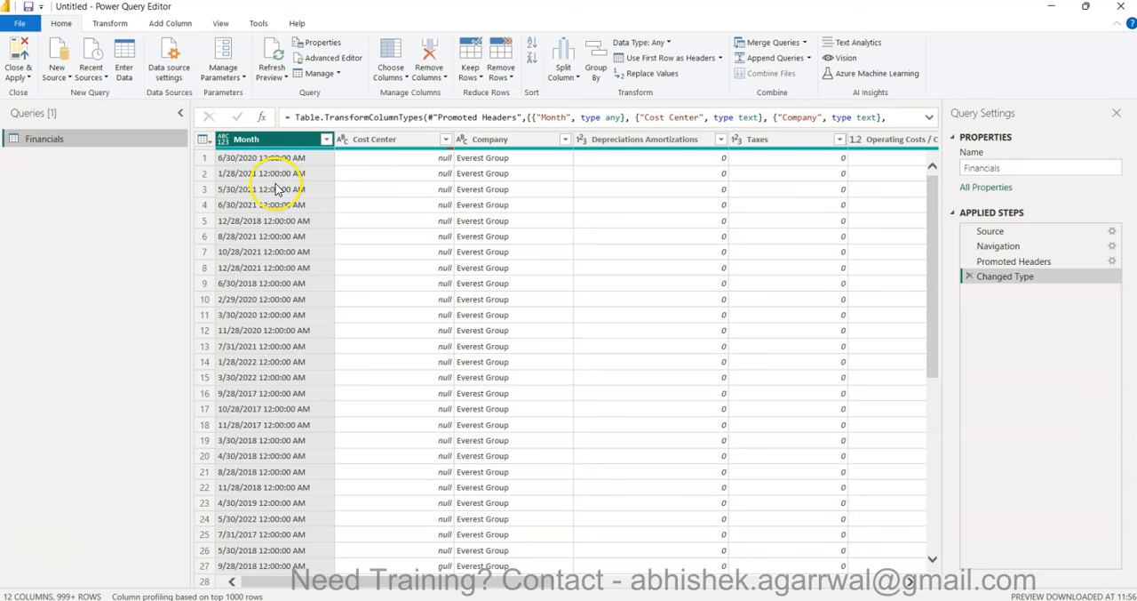
- Try to change the Month column's data type to Date in the Financials query
left_click(232, 139)
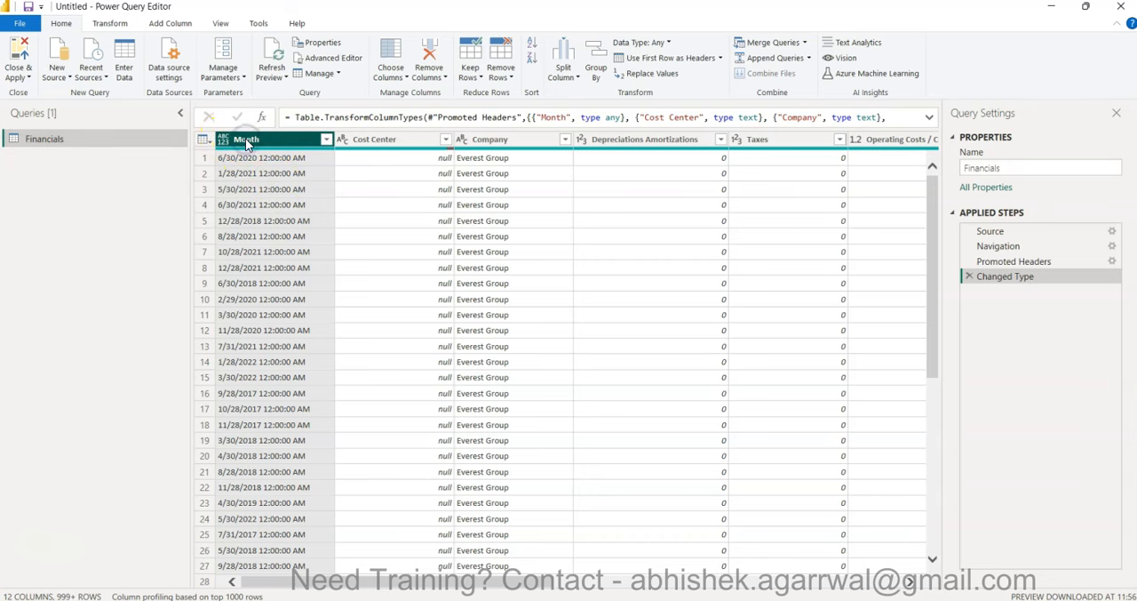
left_click(223, 143)
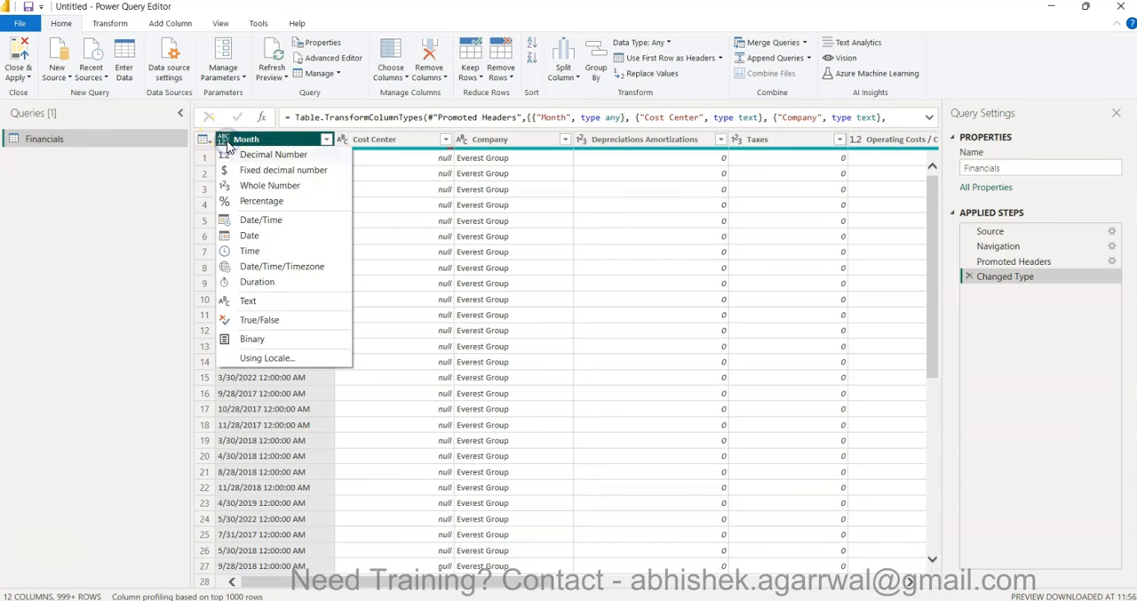
left_click(271, 237)
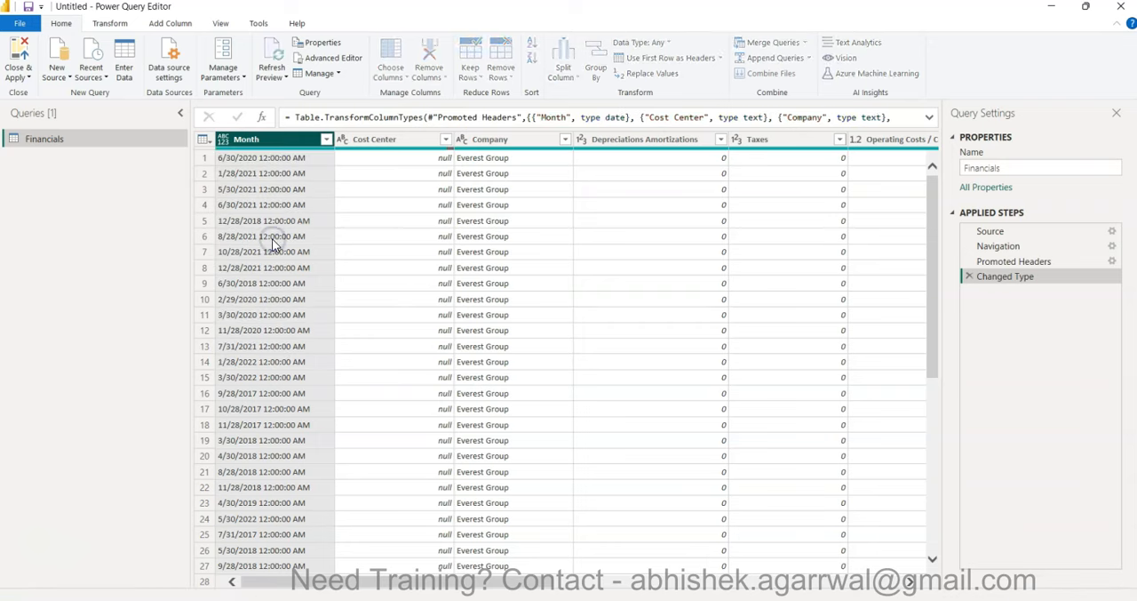
- Check the converted Month values down the rows and remove the Changed Type step from the query
scroll(272, 245, "down", 20)
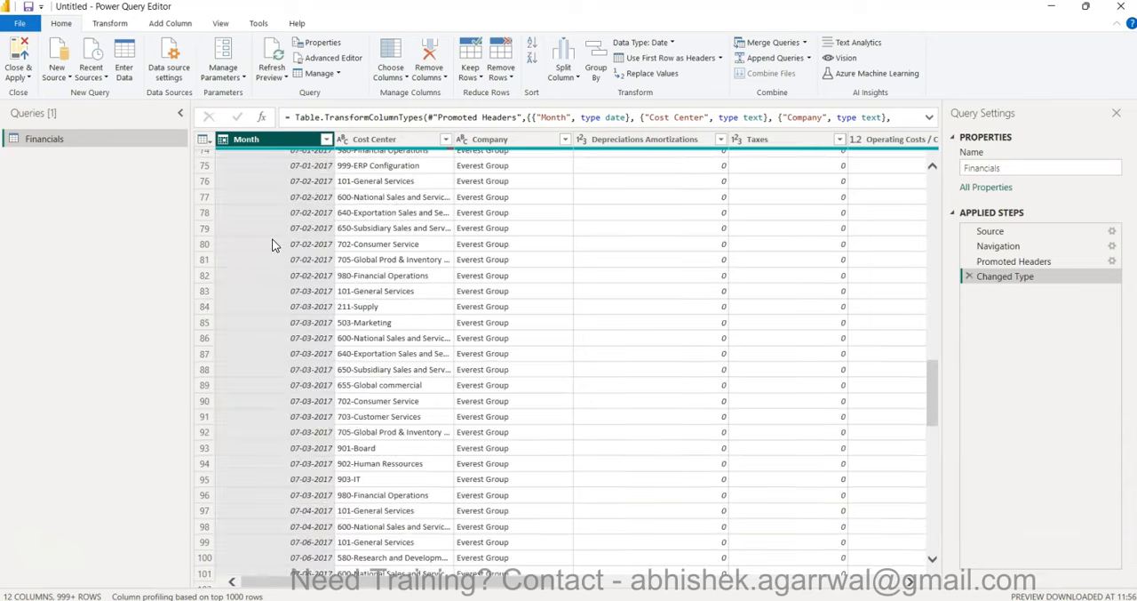
scroll(274, 243, "up", 10)
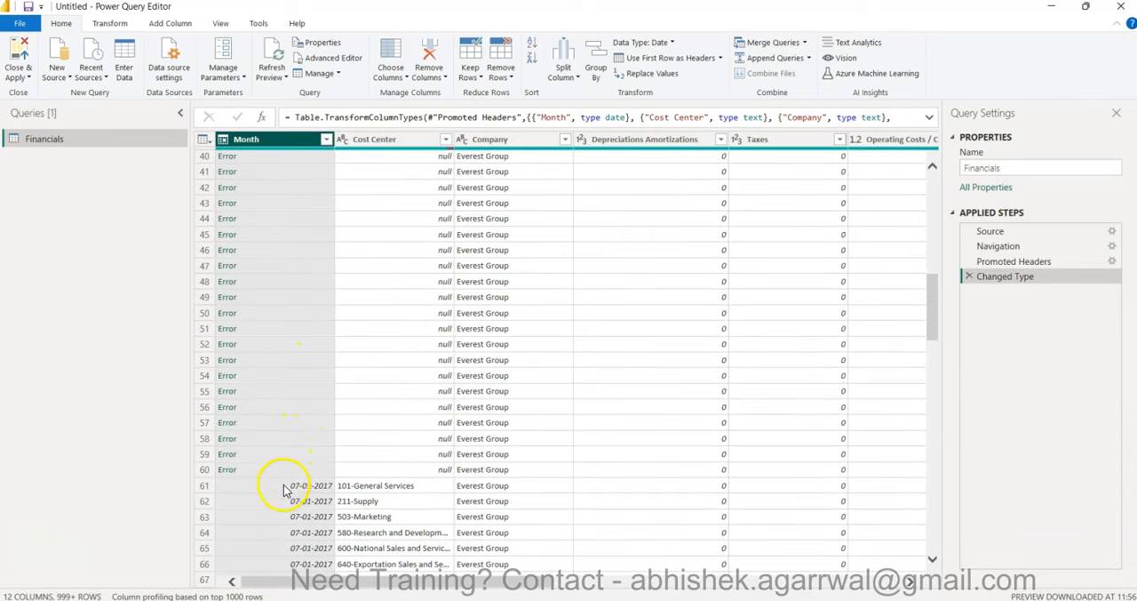
left_click(281, 488)
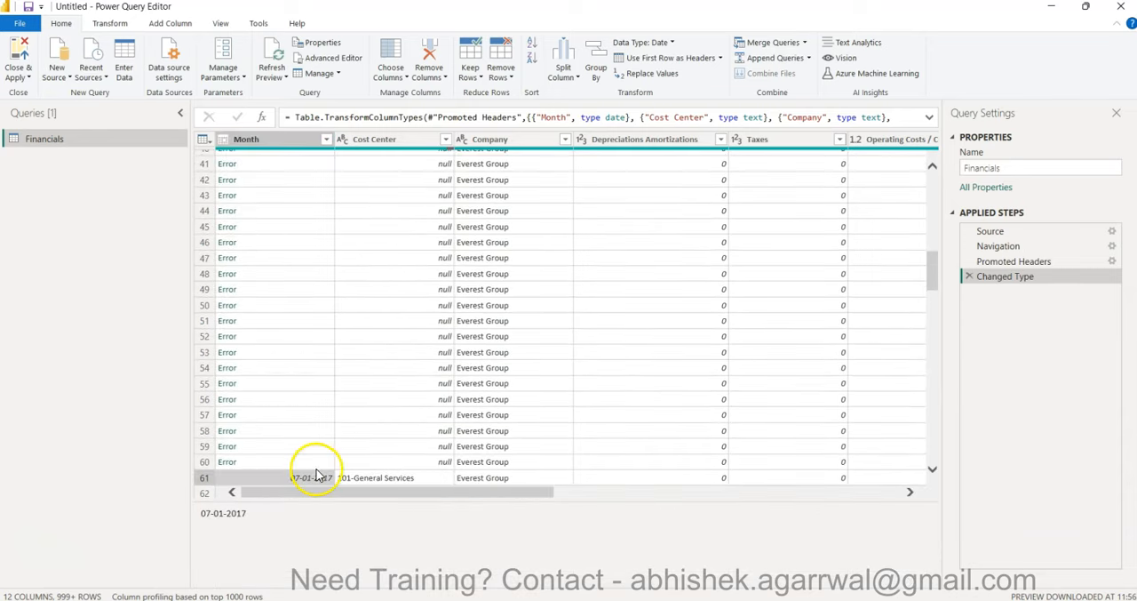
scroll(313, 484, "down", 3)
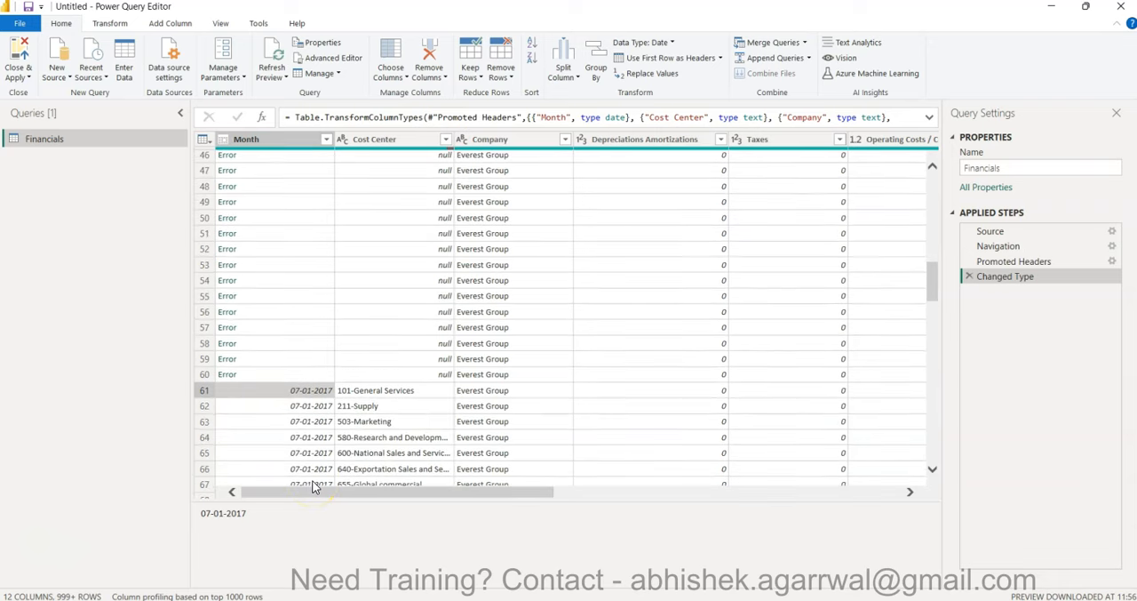
scroll(300, 398, "down", 5)
scroll(299, 397, "down", 10)
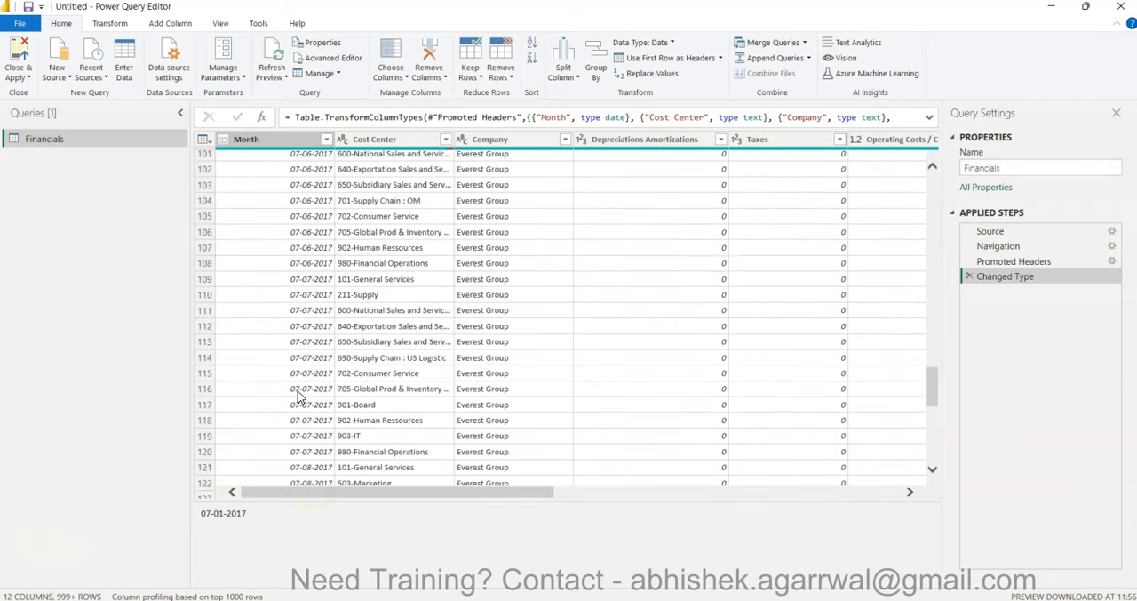
scroll(300, 397, "down", 20)
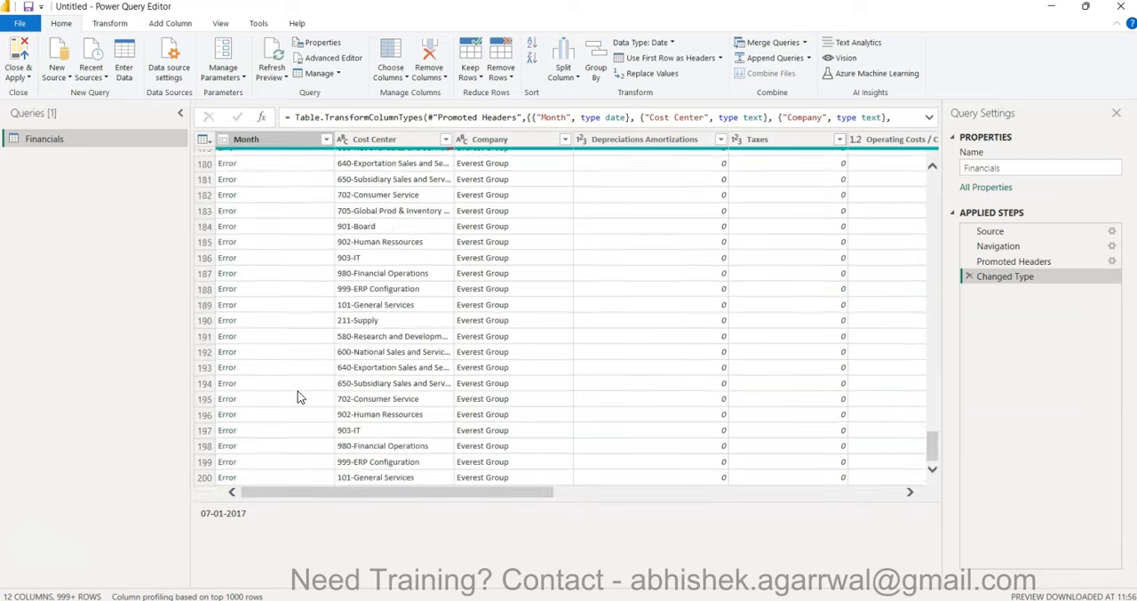
scroll(299, 397, "up", 20)
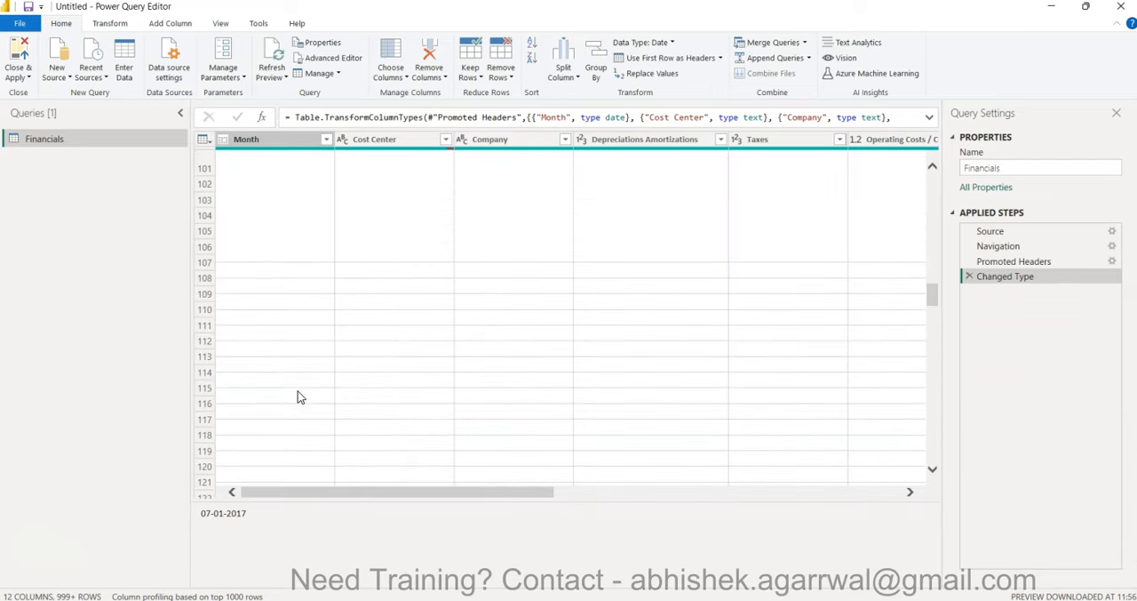
scroll(299, 397, "up", 6)
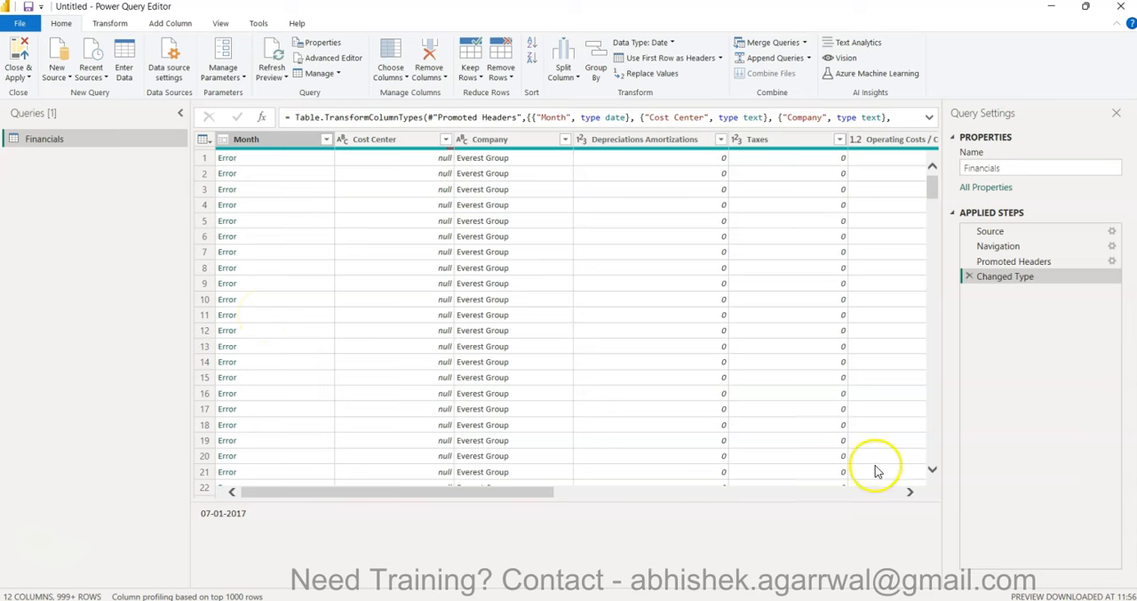
left_click(969, 277)
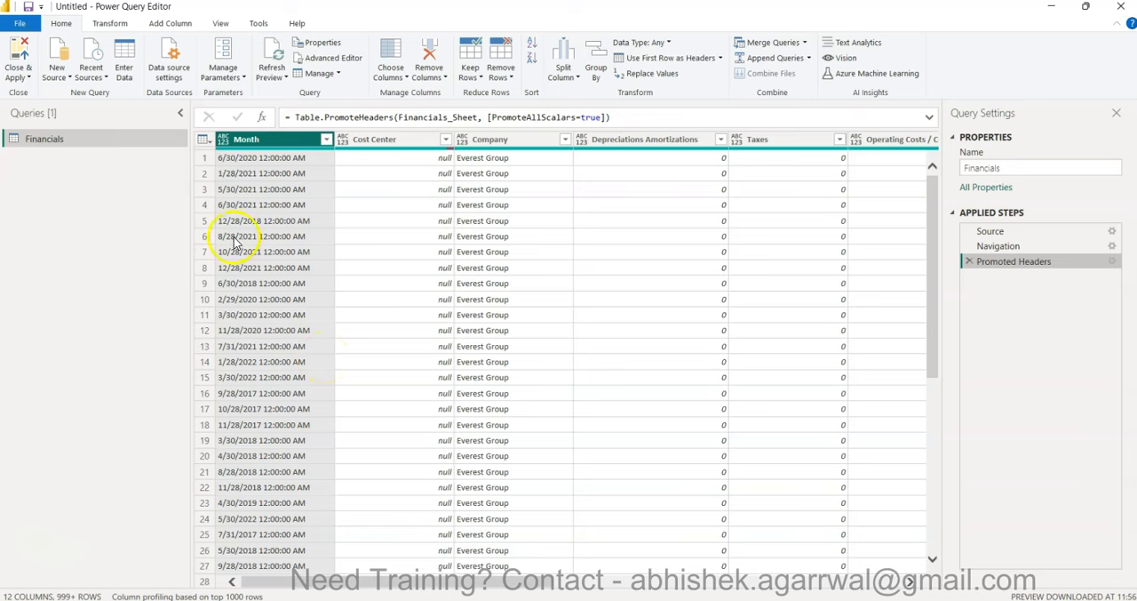
- Try to convert the Month column to Date with the English (United States) locale, check the rows and remove that step
left_click(224, 141)
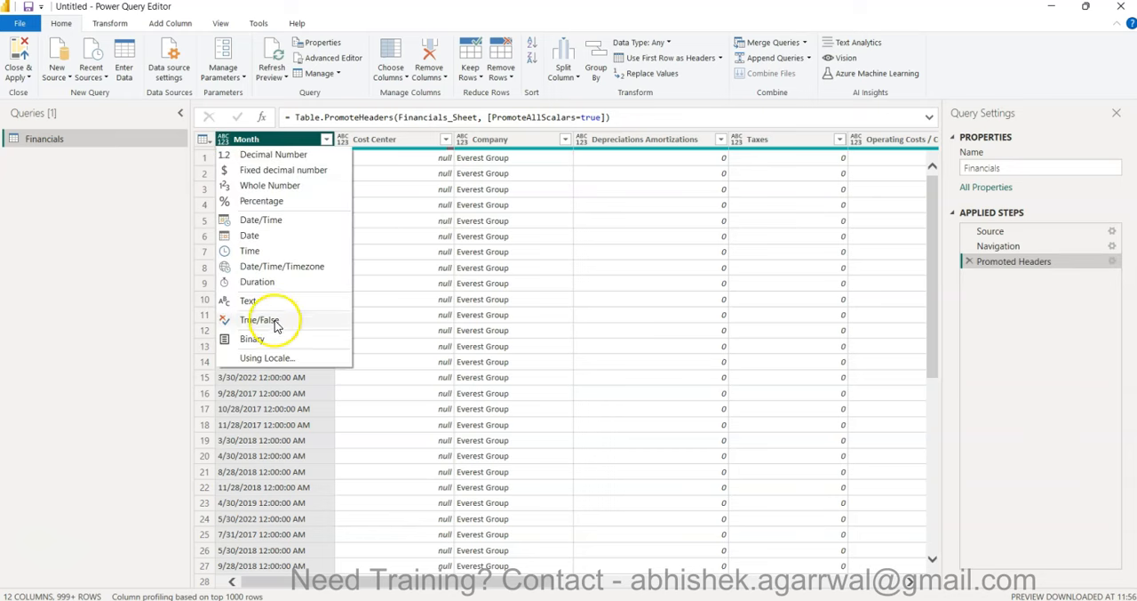
left_click(280, 358)
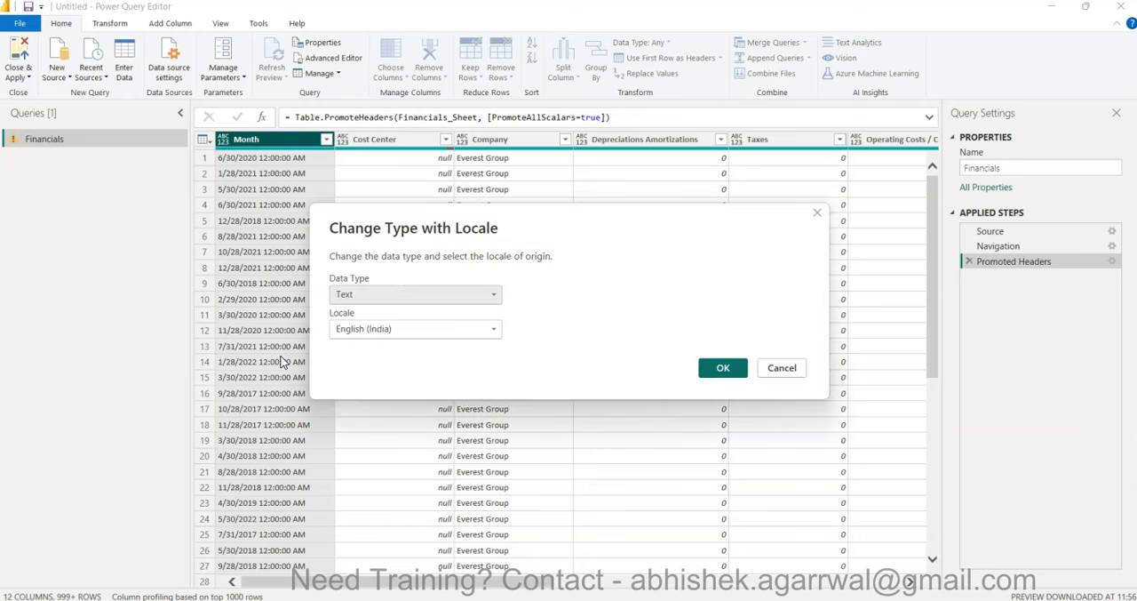
left_click(399, 295)
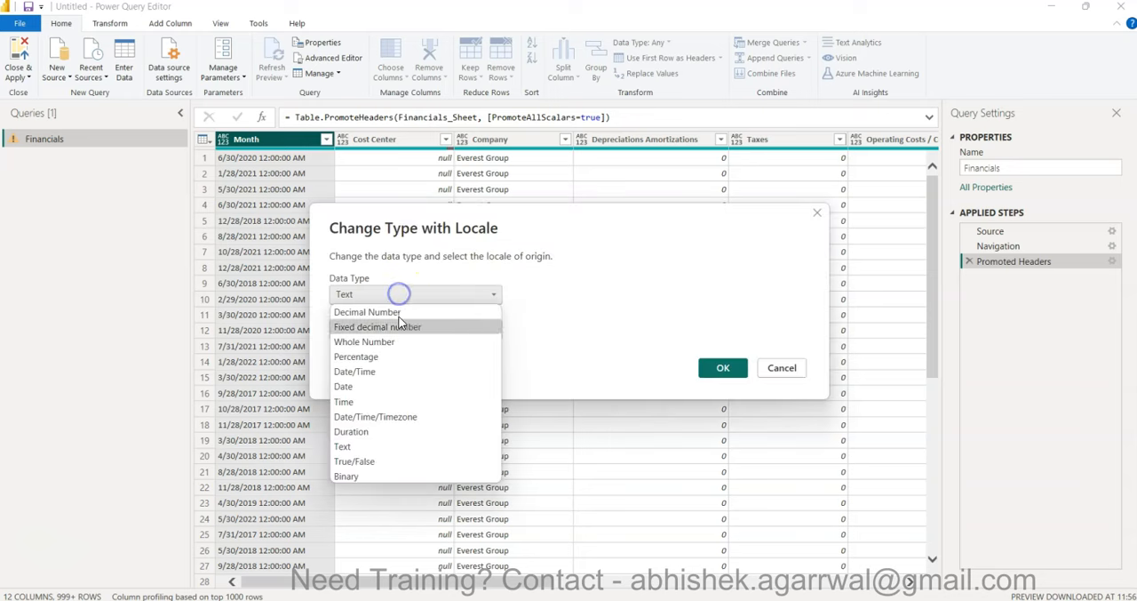
left_click(396, 389)
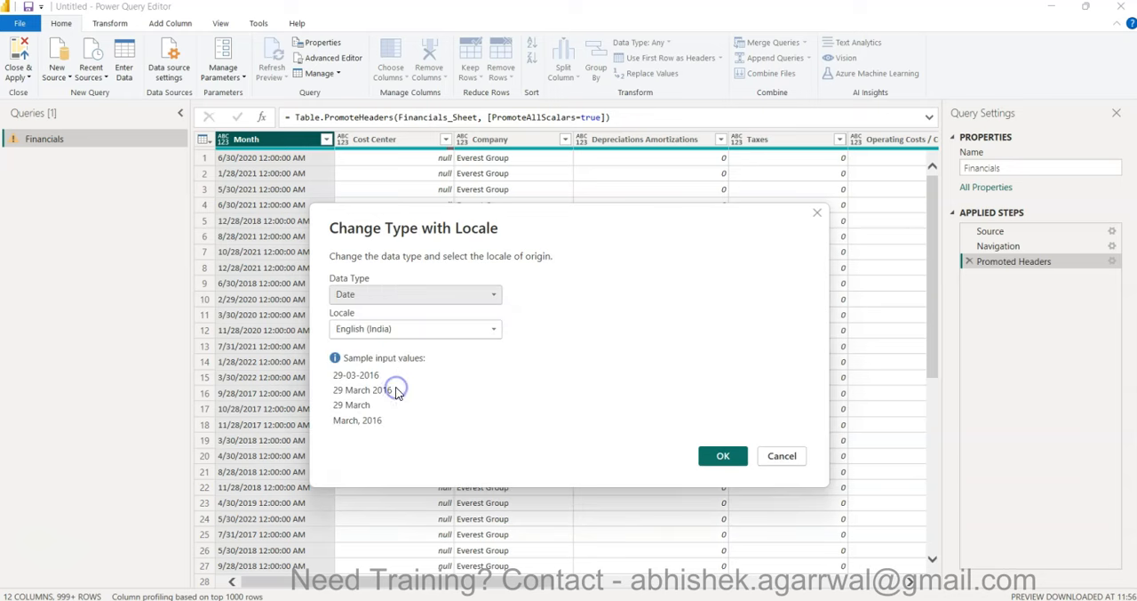
left_click(396, 330)
scroll(431, 257, "down", 8)
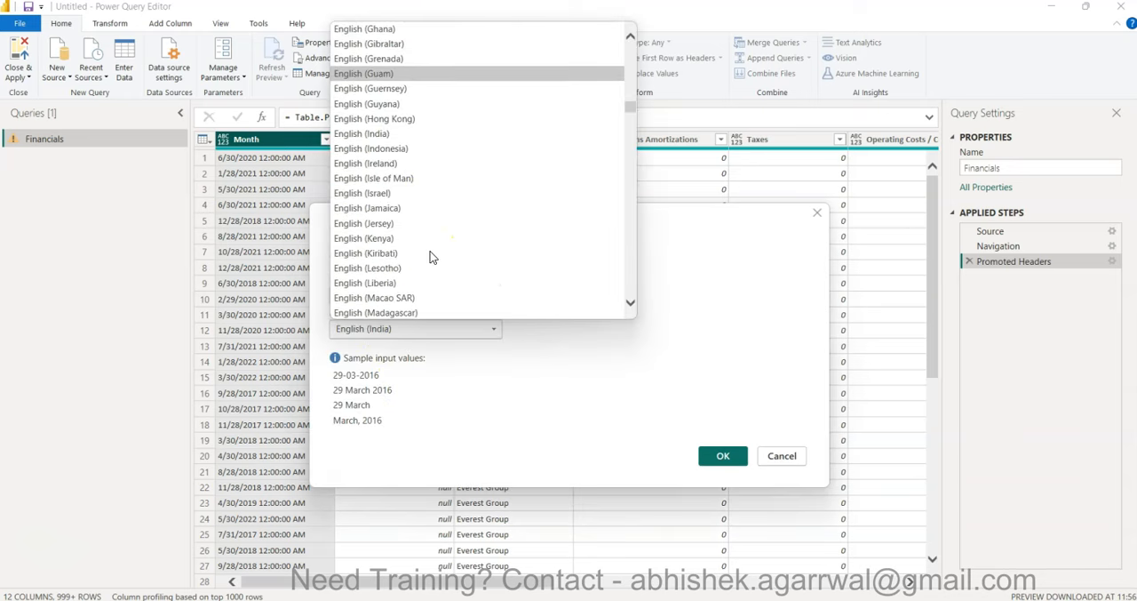
scroll(431, 257, "down", 8)
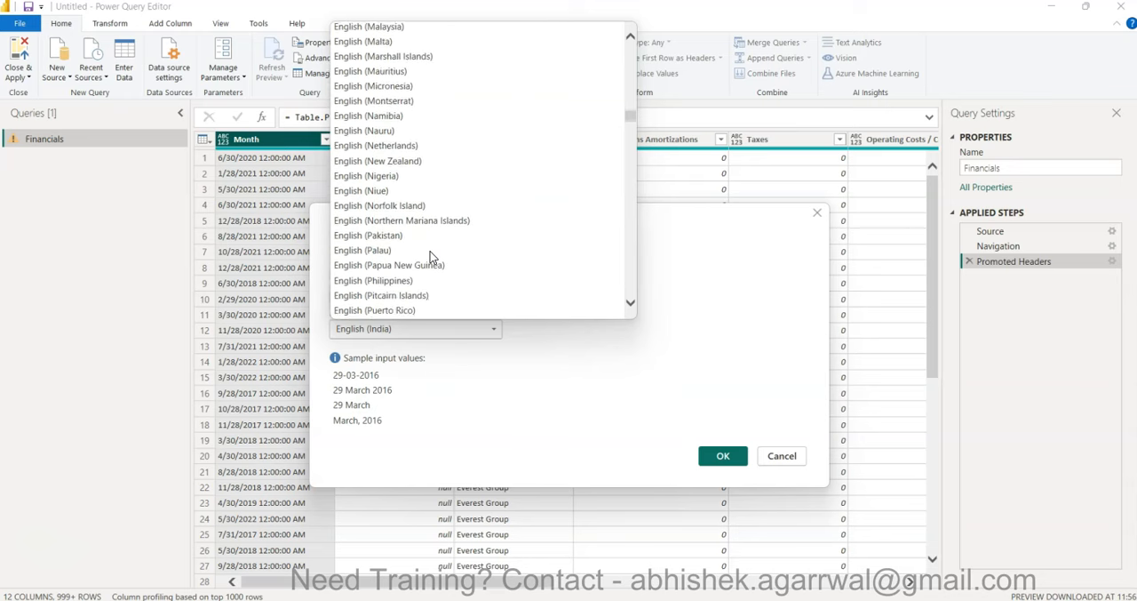
scroll(431, 257, "down", 6)
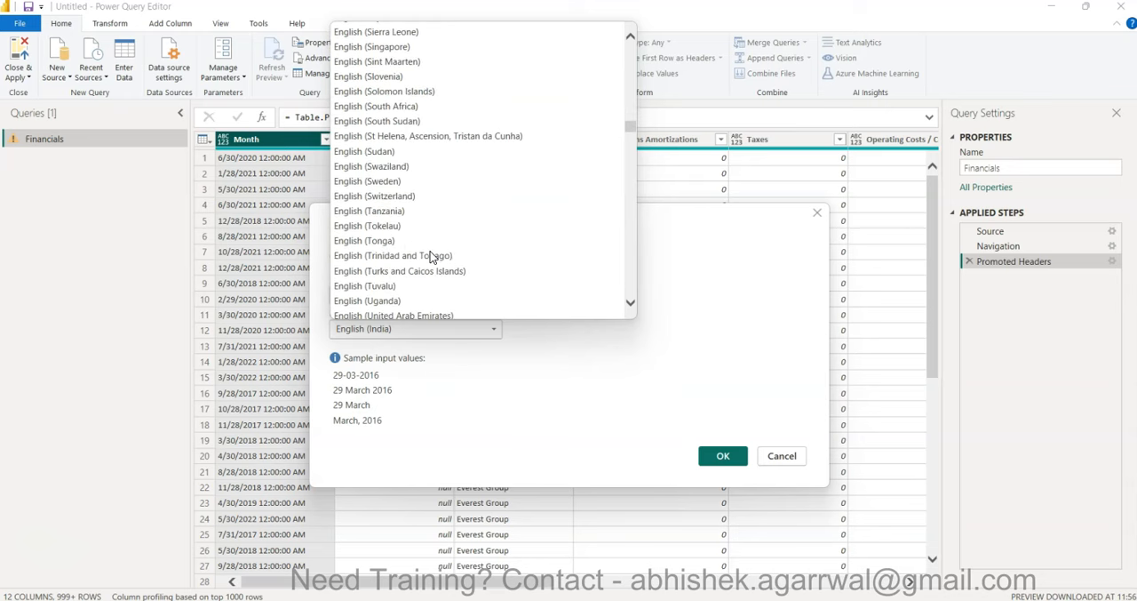
left_click(422, 241)
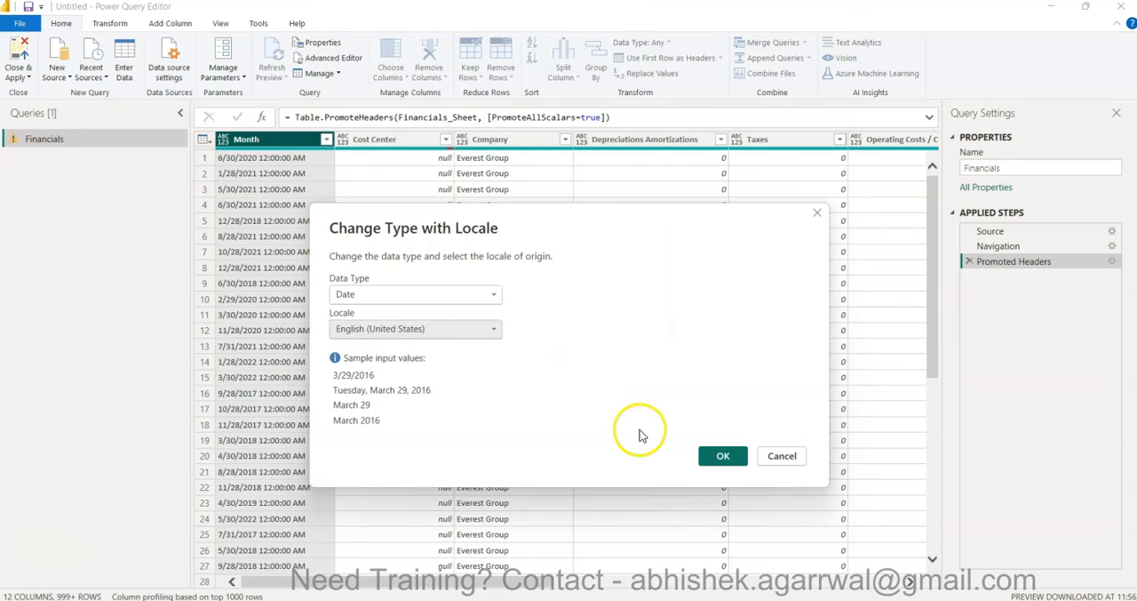
left_click(724, 456)
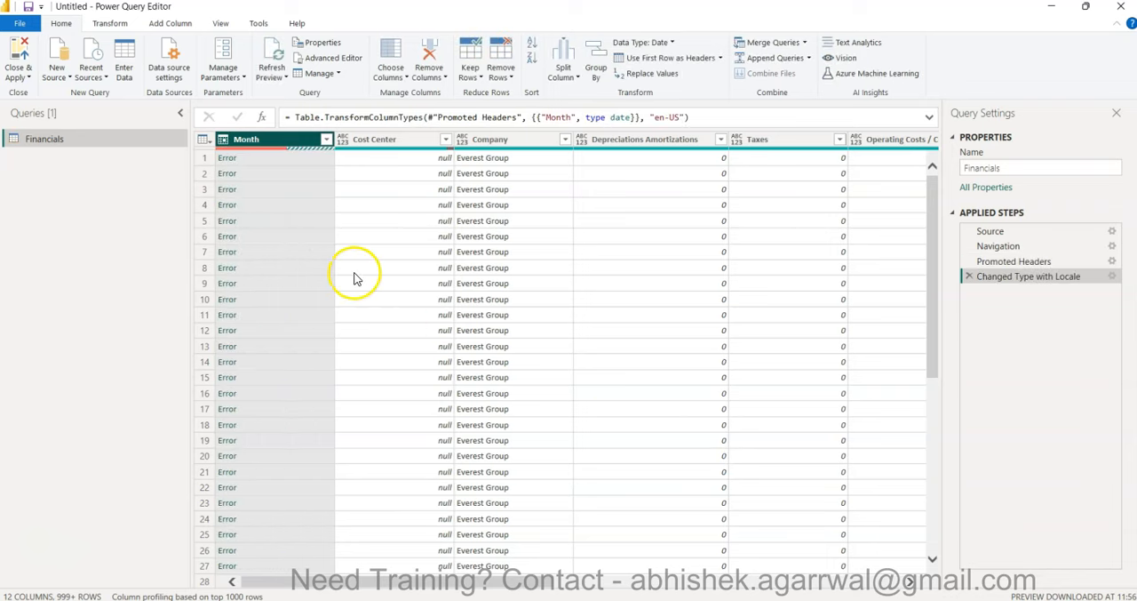
scroll(315, 330, "down", 20)
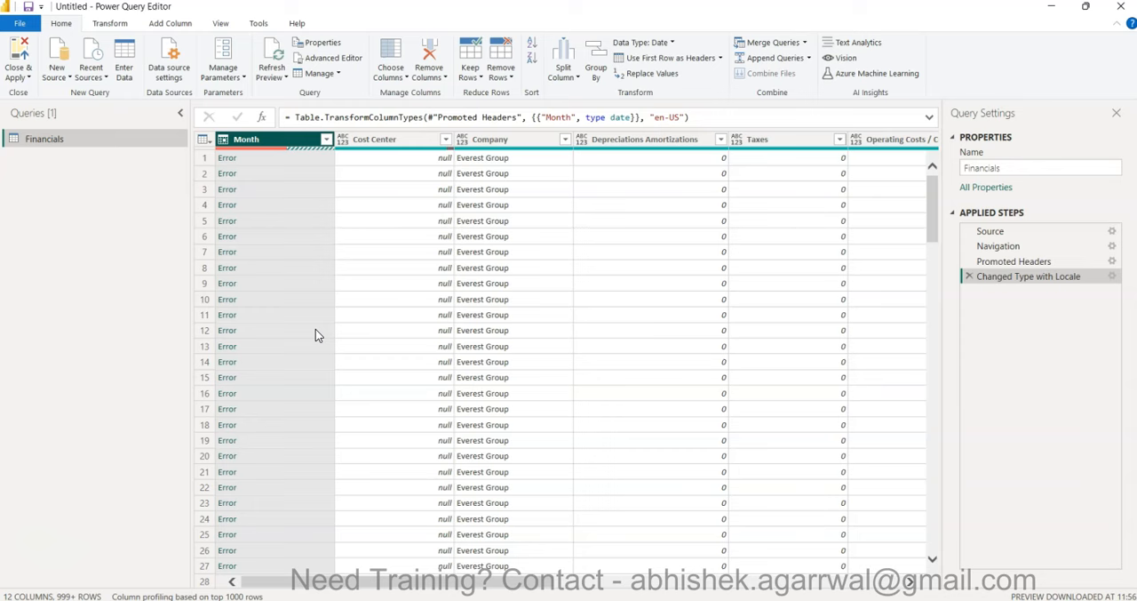
left_click(969, 276)
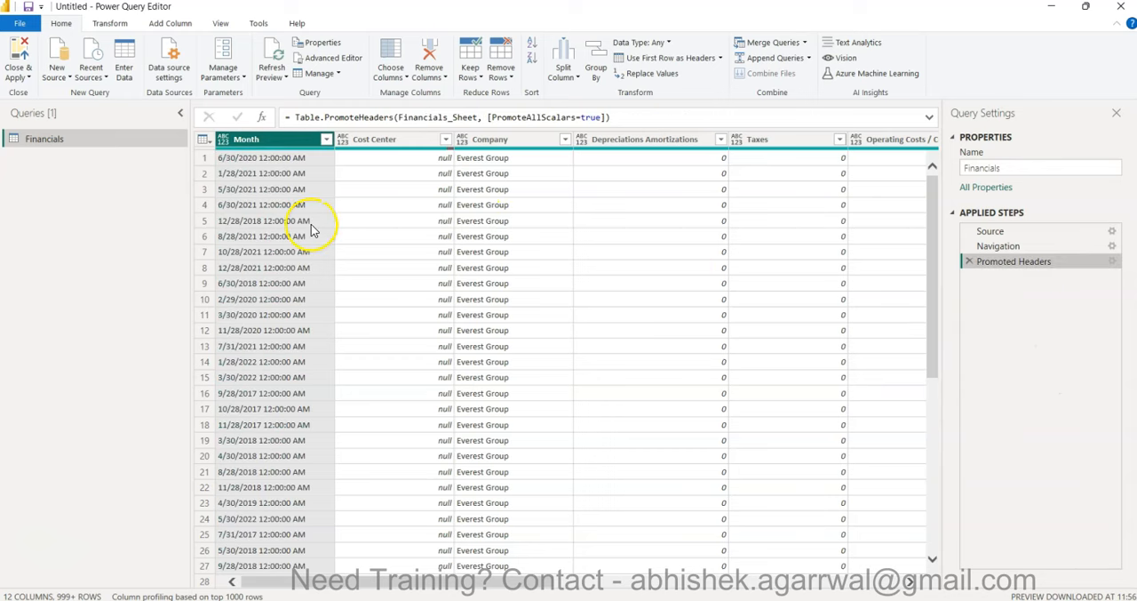
- Check the Month column's list of values, then close Power Query Editor and apply the query to the report
left_click(326, 140)
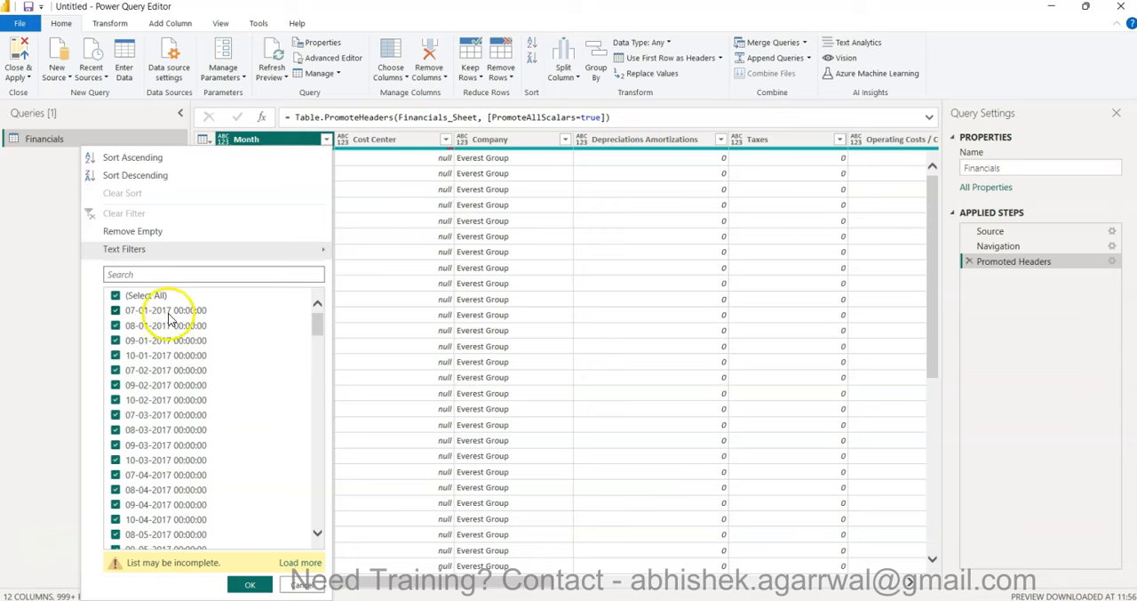
left_click(496, 297)
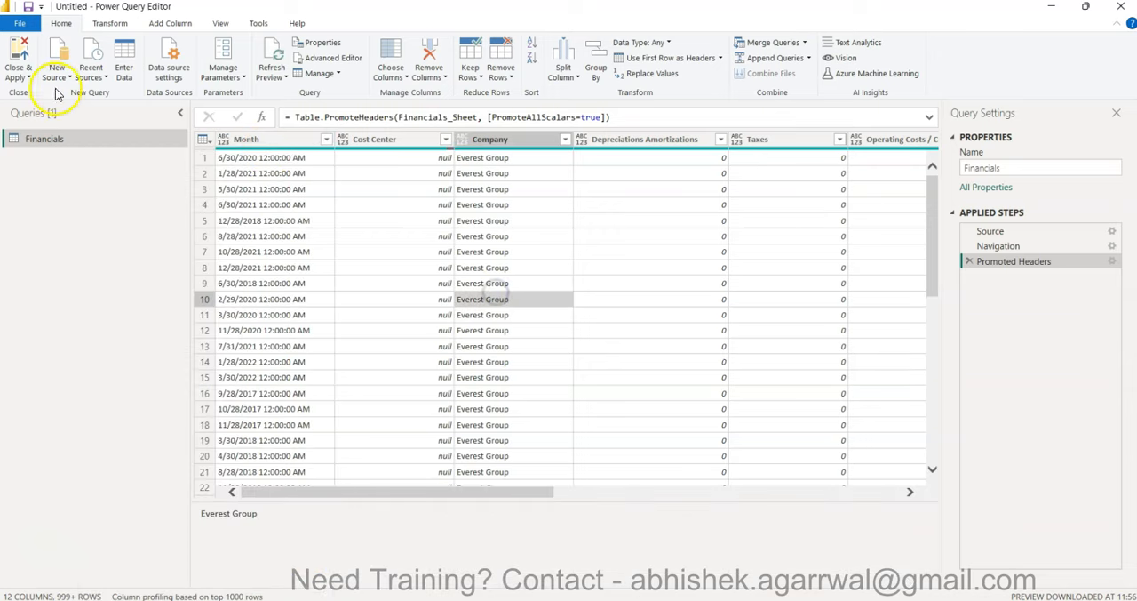
left_click(18, 49)
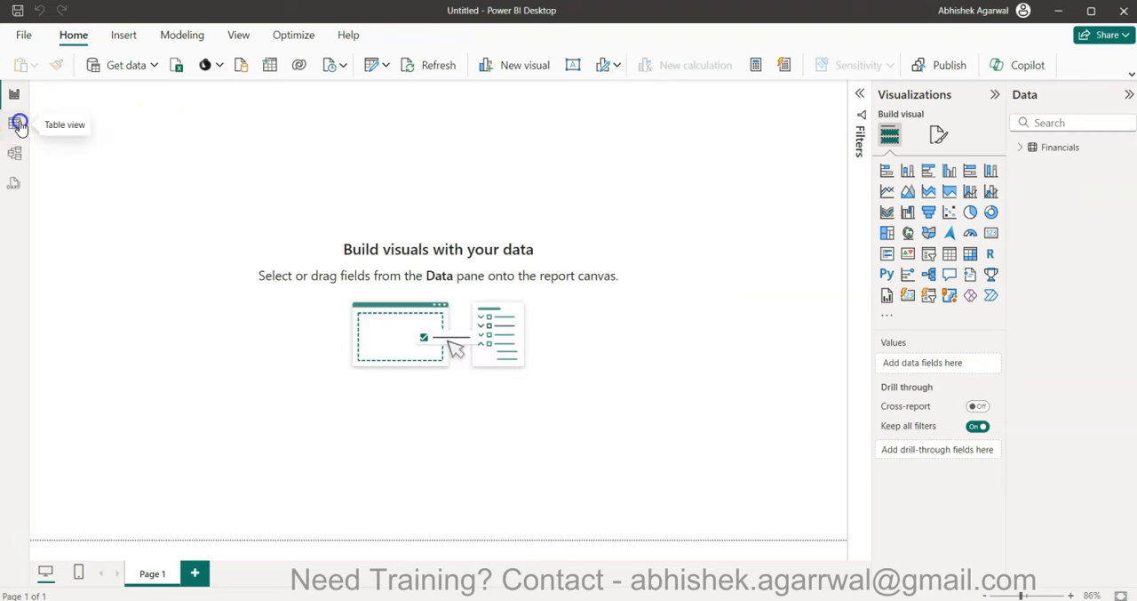
- Show the Financials rows in Table view and change the Month column's data type to Date, accepting the data type change
left_click(17, 124)
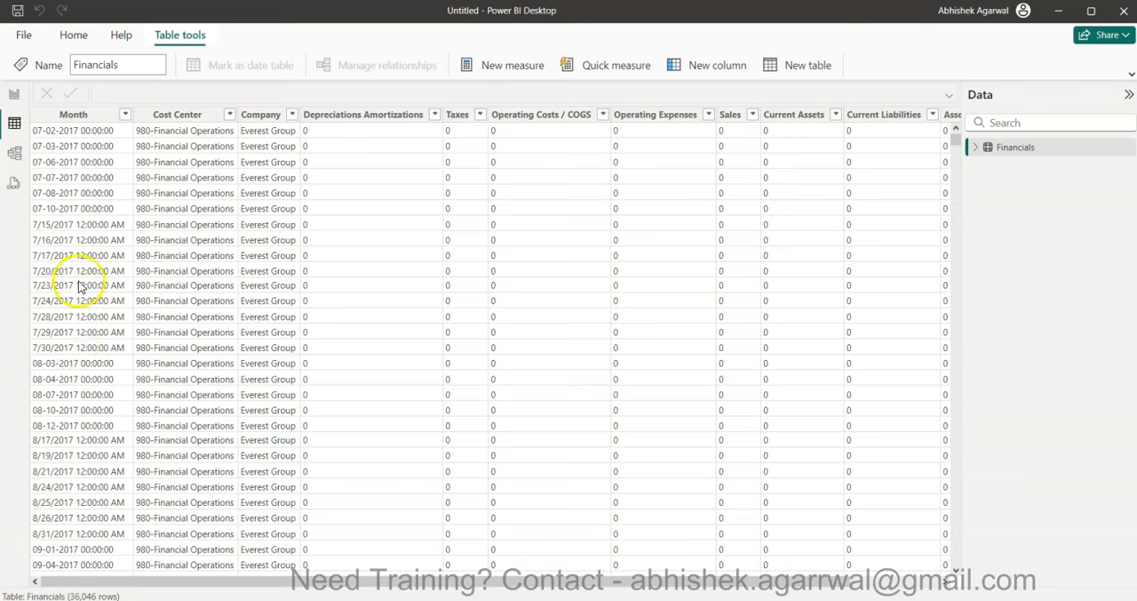
scroll(103, 426, "down", 5)
scroll(98, 391, "up", 5)
left_click(74, 120)
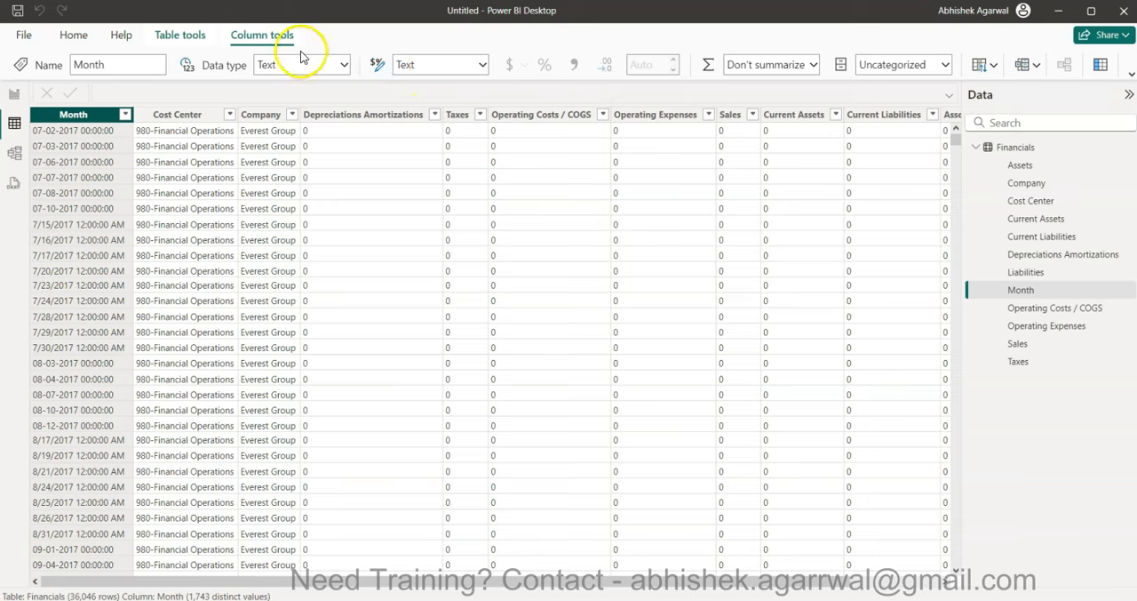
left_click(343, 64)
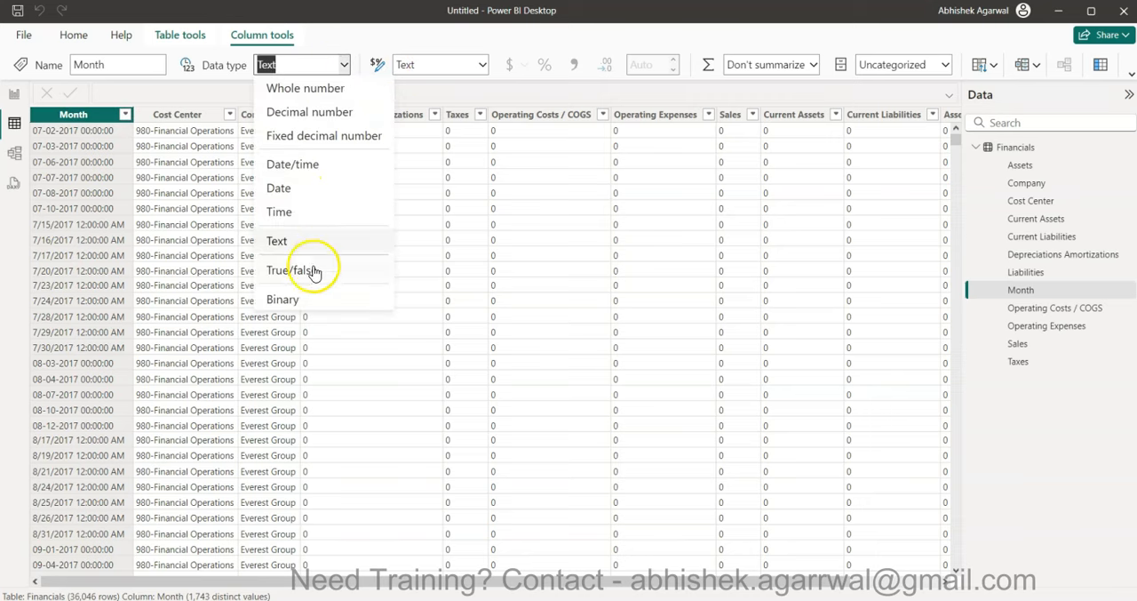
left_click(292, 188)
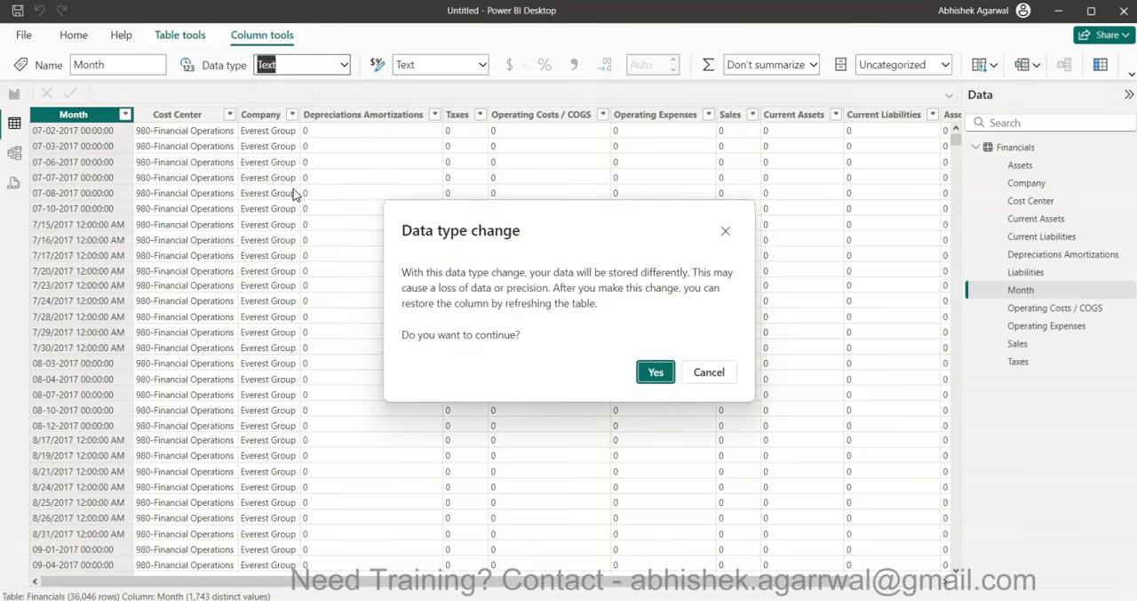
left_click(659, 379)
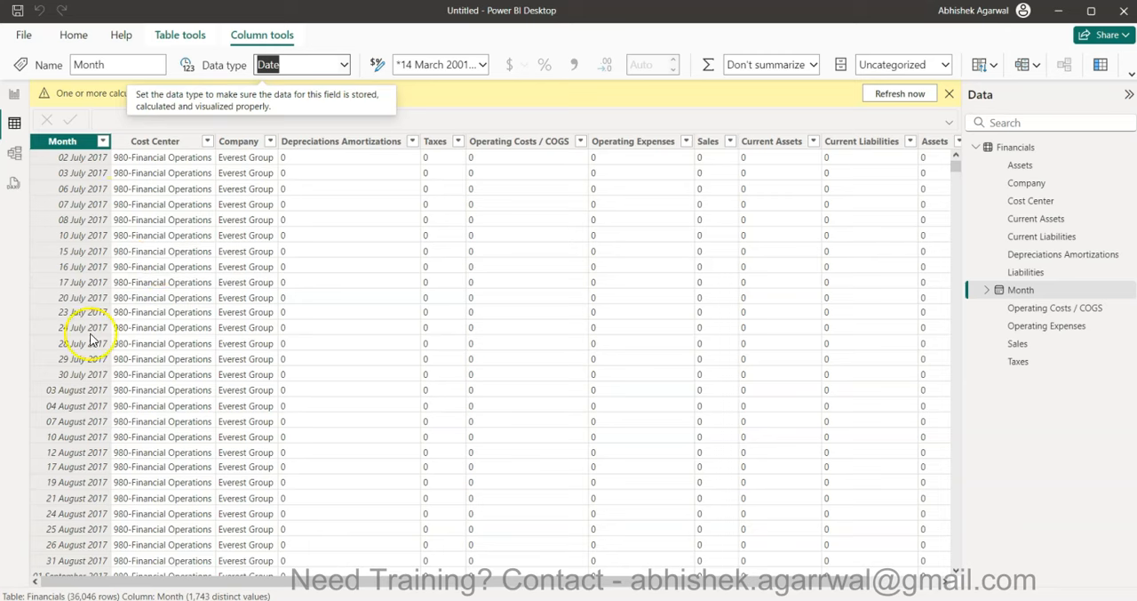
- Check the dates in the Month column and its filter list, keeping all dates selected
scroll(91, 339, "down", 1)
scroll(91, 340, "up", 1)
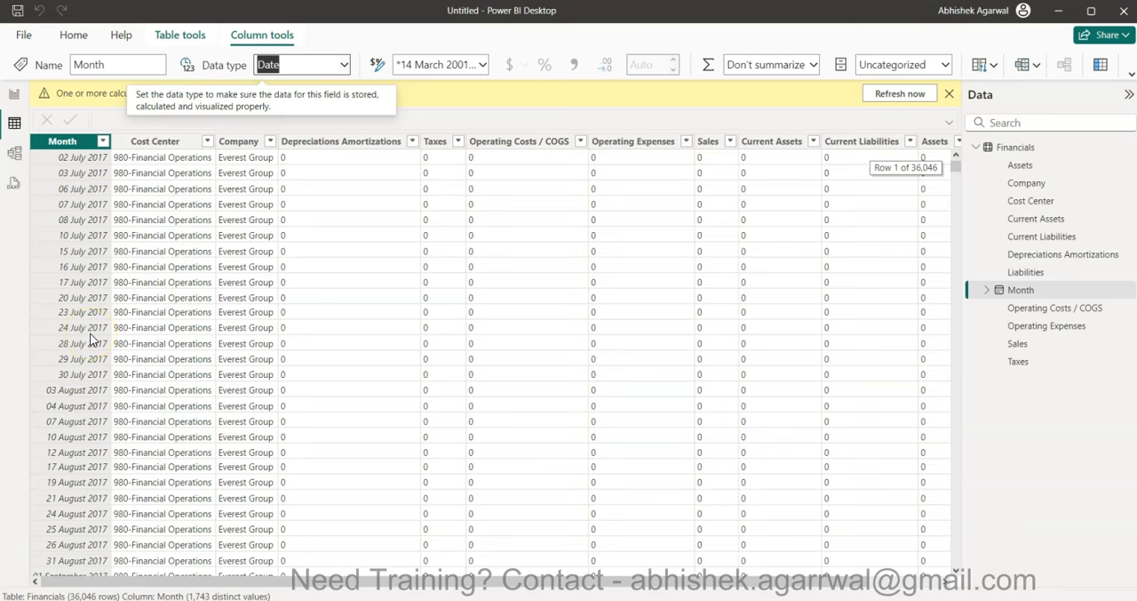
left_click(103, 142)
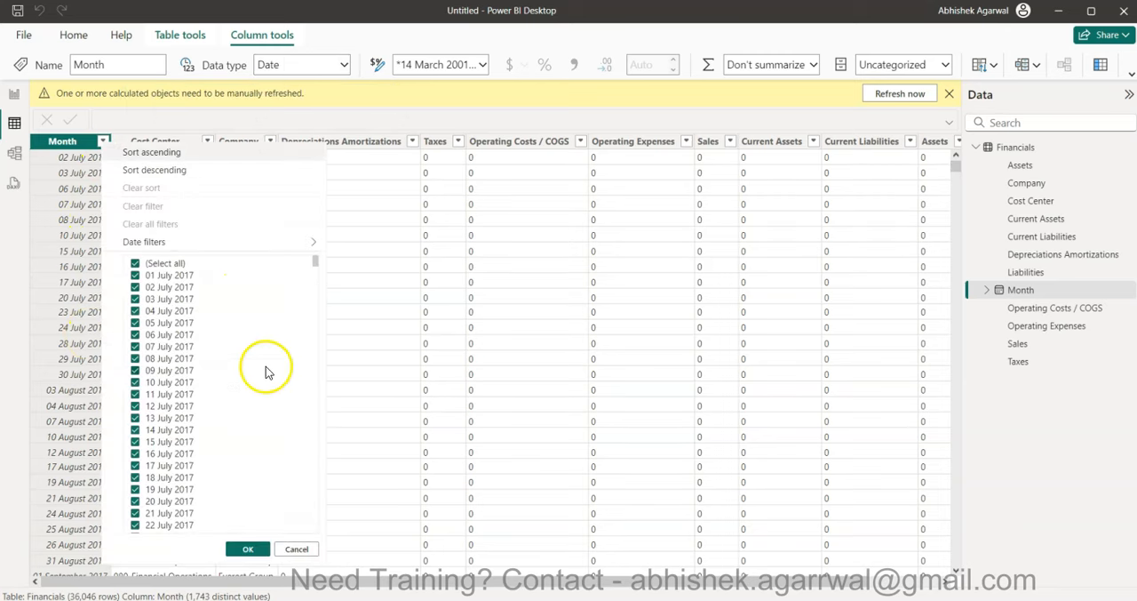
mouse_move(317, 264)
left_mouse_down()
mouse_move(315, 556)
mouse_move(314, 252)
left_mouse_up()
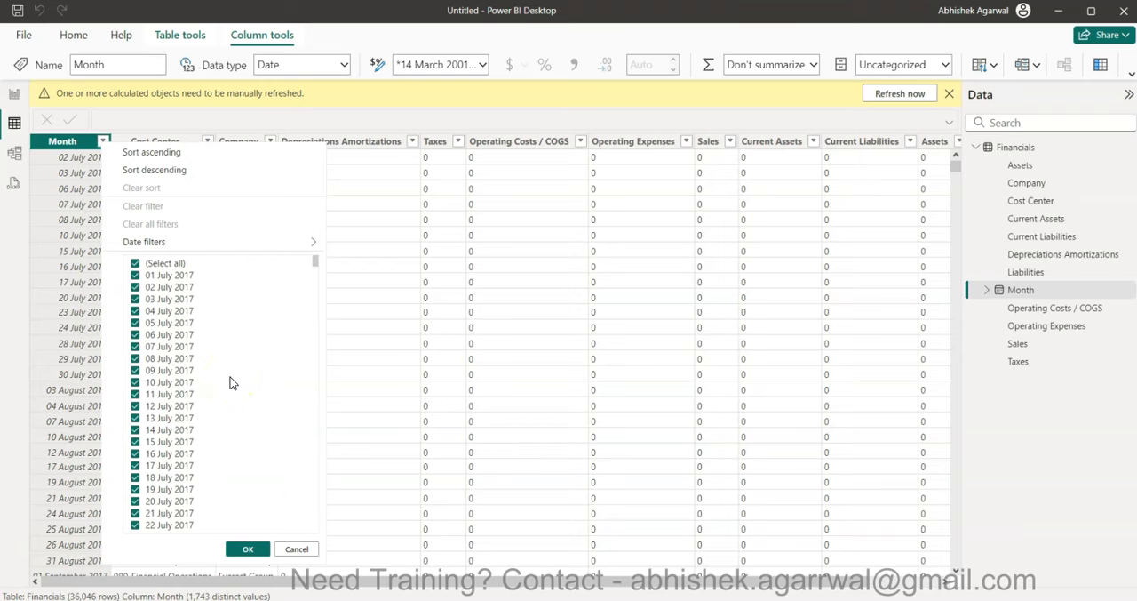
left_click(250, 548)
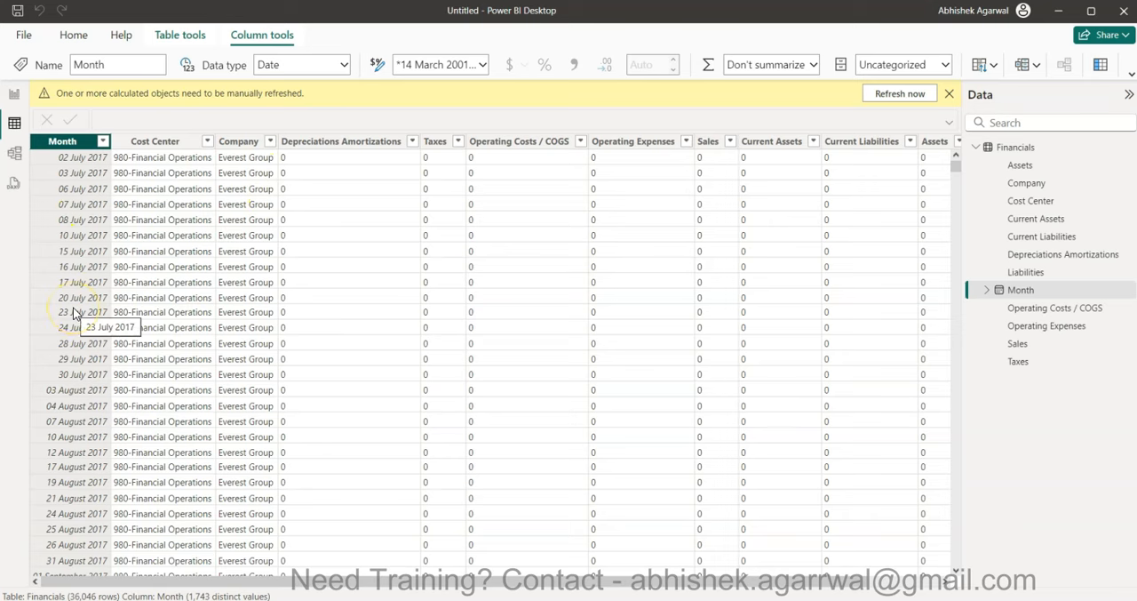
- Return to the report page, dismiss the manual refresh warning and list the fields of the Financials table
left_click(15, 96)
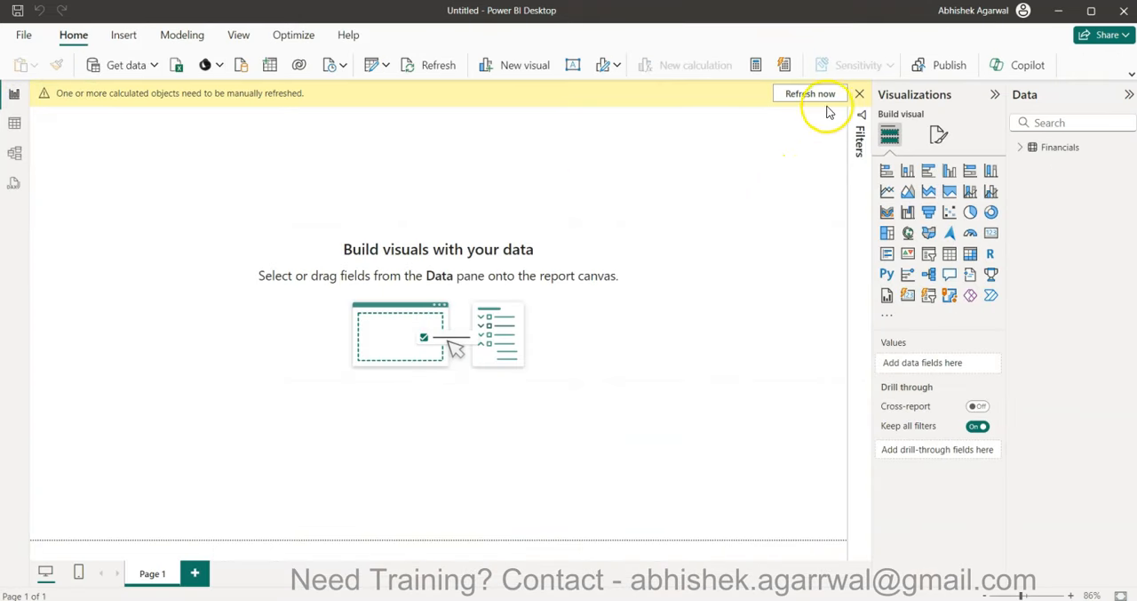
left_click(859, 94)
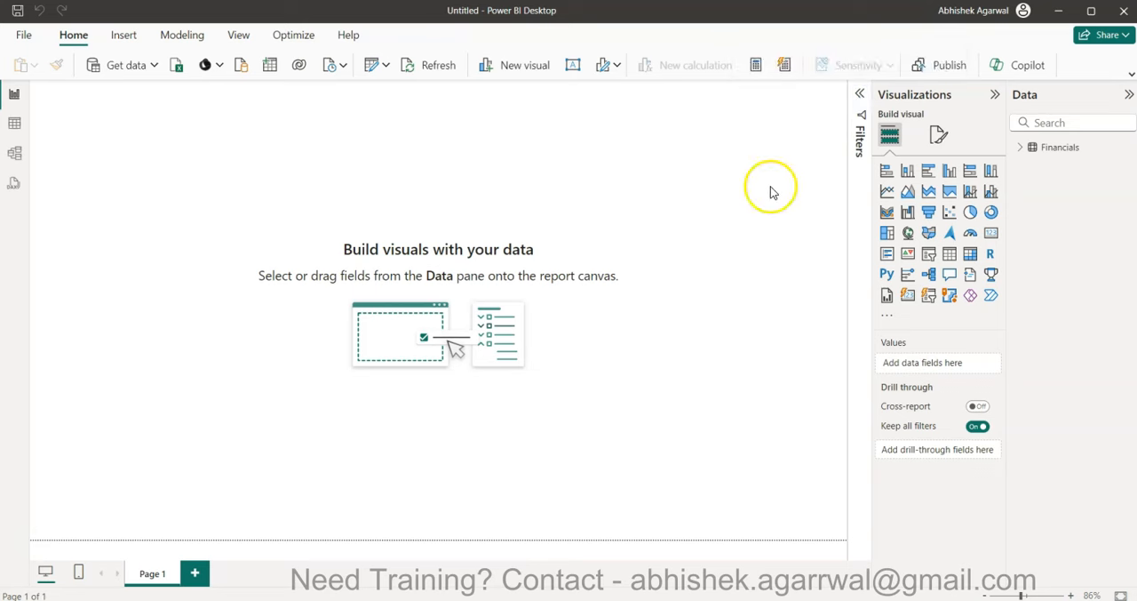
left_click(1026, 155)
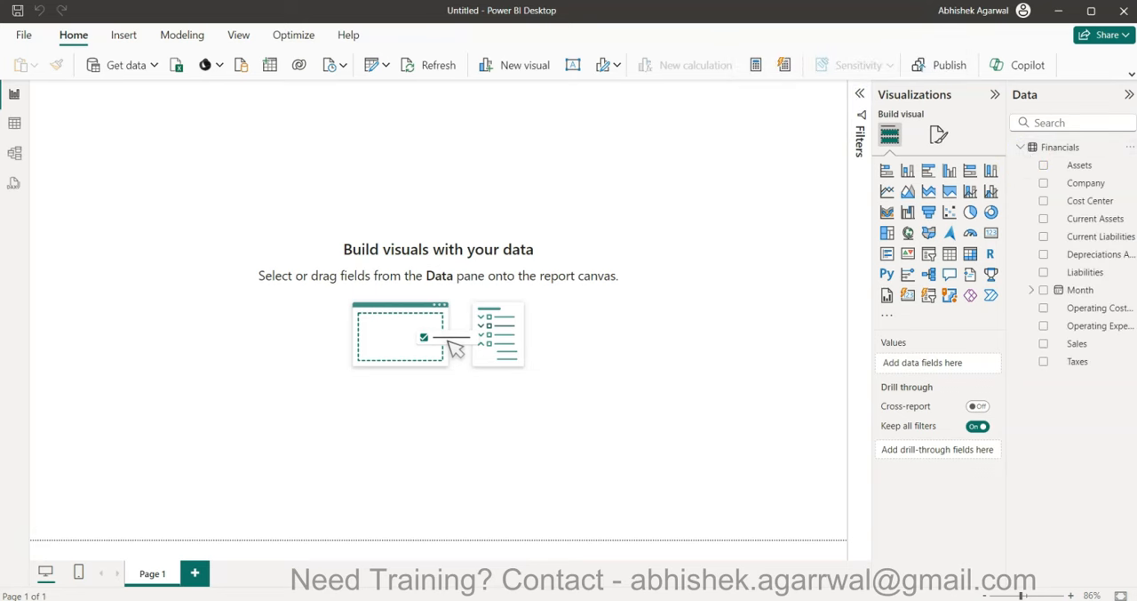
- Look at the finished Financial Dashboard report, then return to the untitled report and refresh its calculated objects
mouse_move(286, 600)
left_click(222, 537)
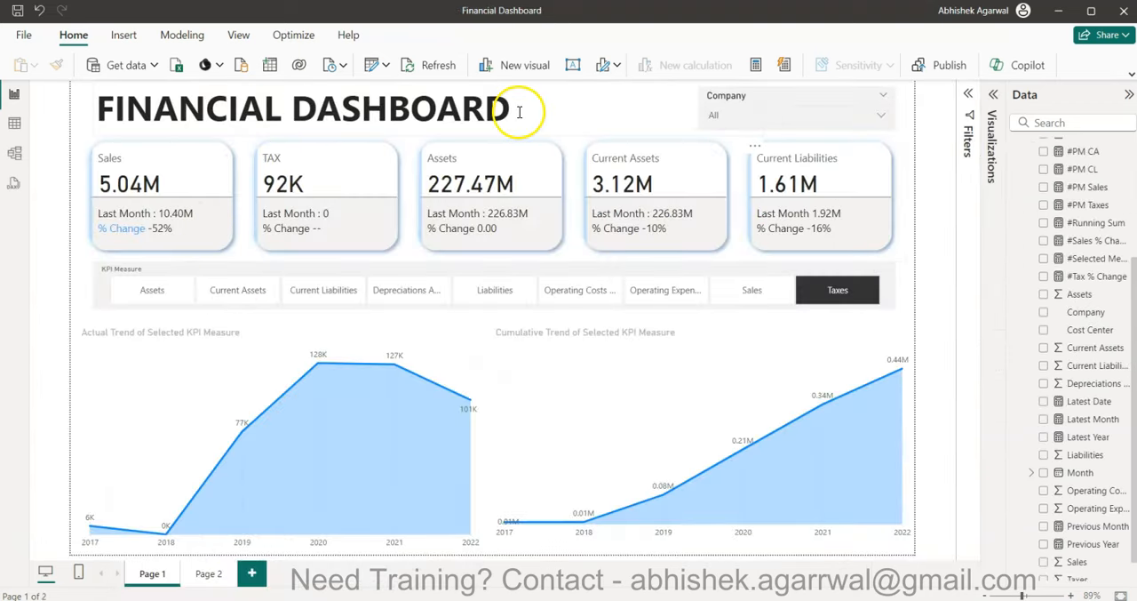
key("alt+Tab")
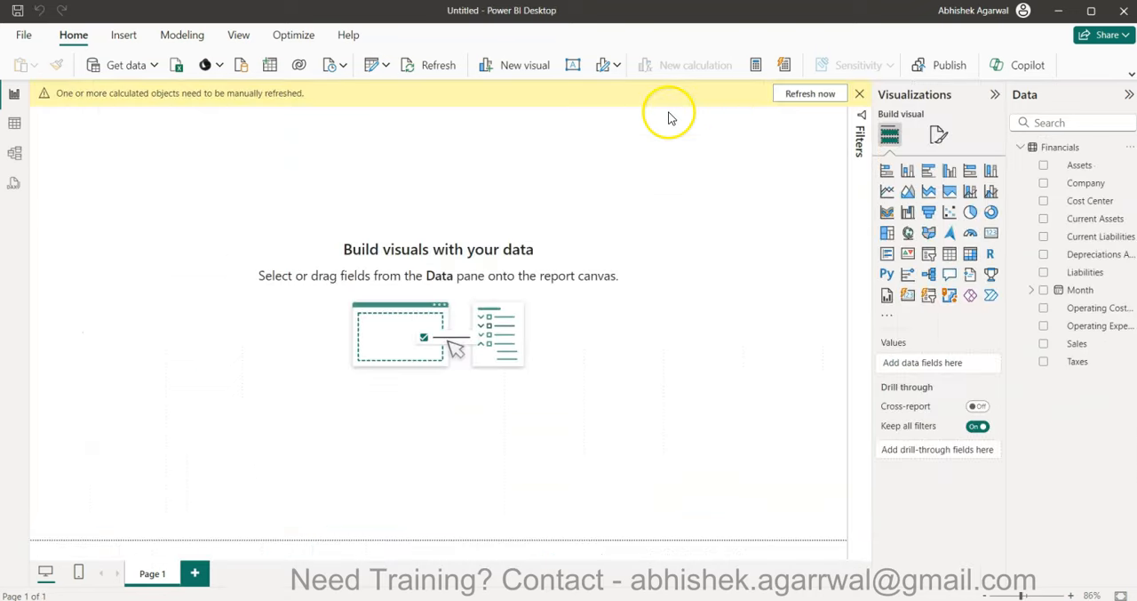
left_click(817, 94)
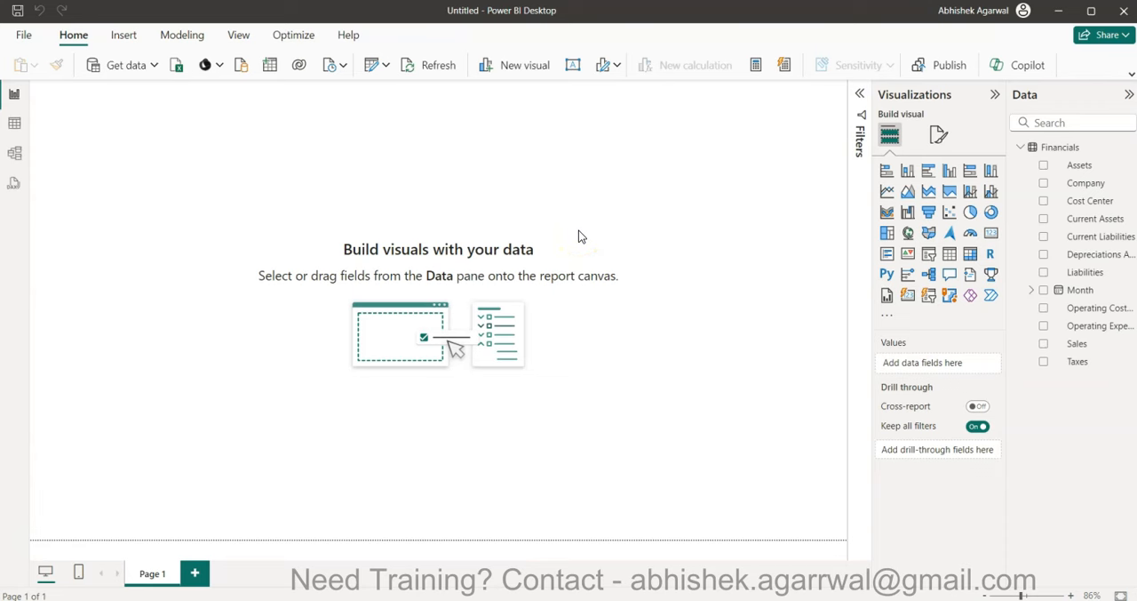
- Insert a text box on Page 1 and widen it across most of the page for the title
left_click(570, 68)
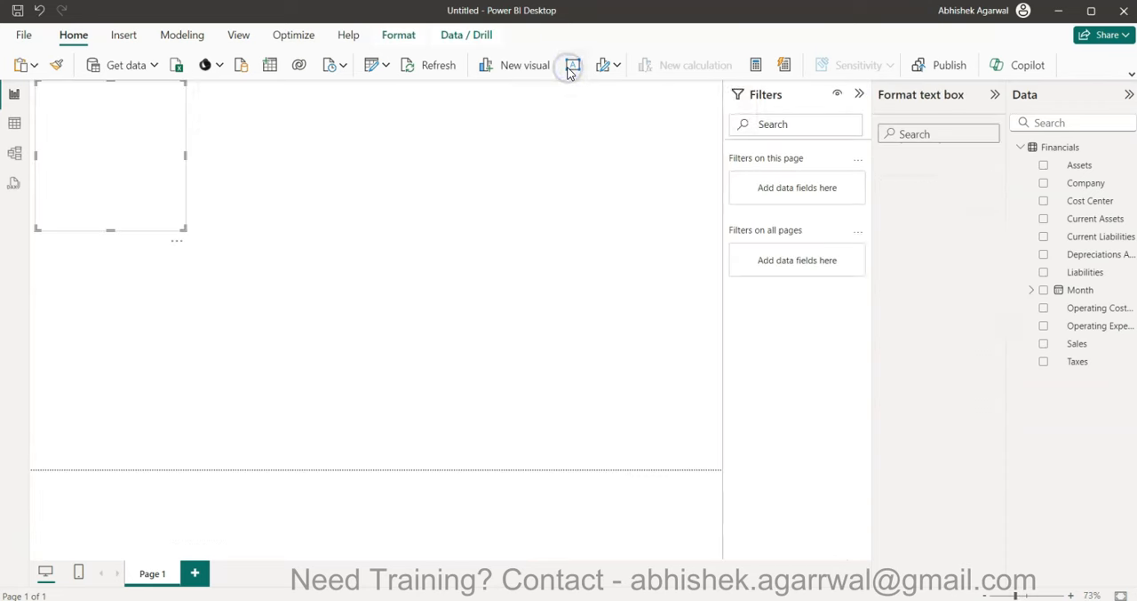
left_click_drag(184, 160, 561, 196)
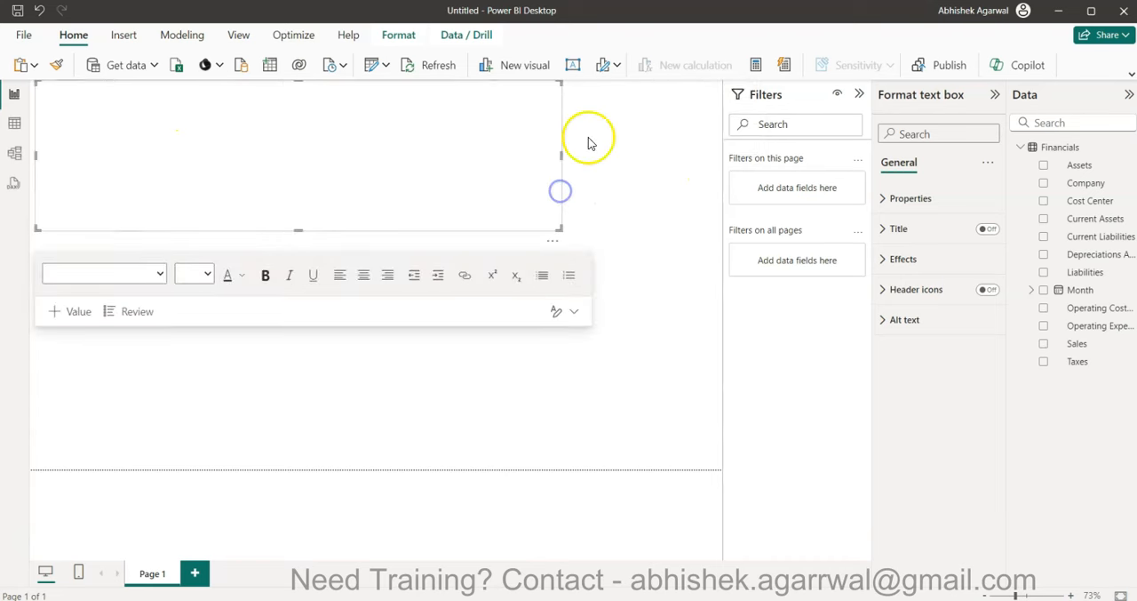
left_click(859, 94)
left_click(444, 182)
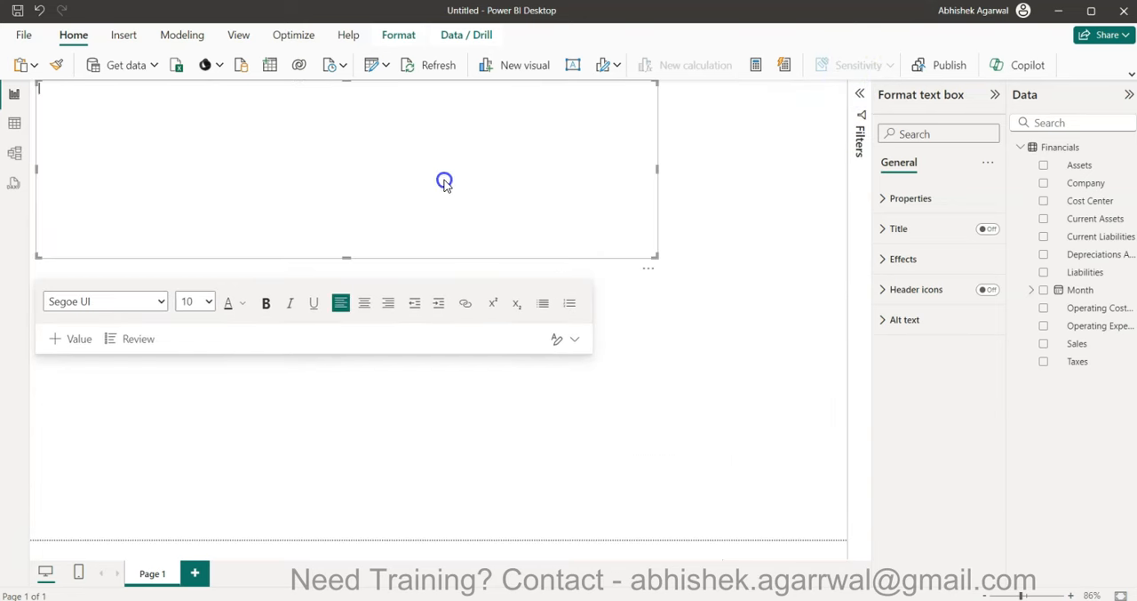
- Enter the title FINANCIAL DASHBOARD in the text box in bold at font size 40
left_click(206, 303)
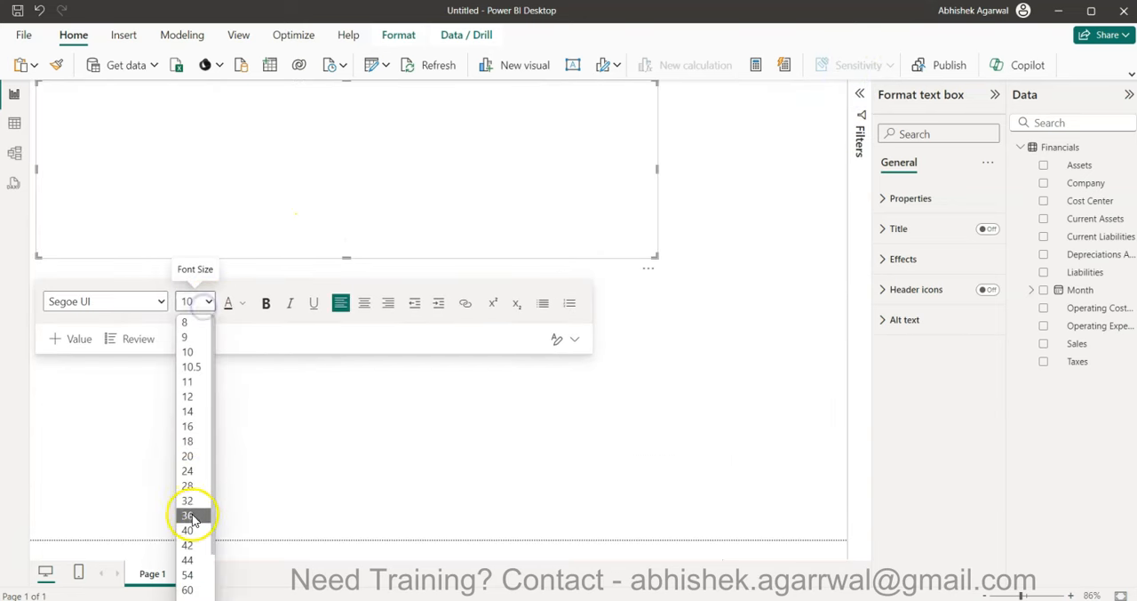
left_click(190, 531)
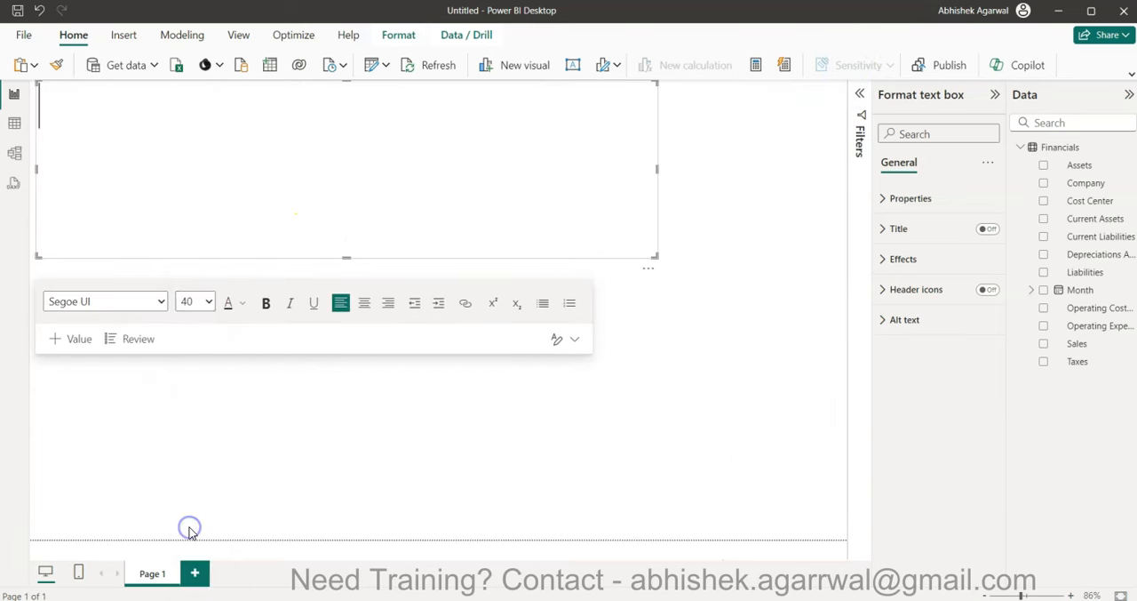
left_click(209, 302)
left_click(190, 530)
left_click(266, 305)
type("FINANCIAL DASHBOARD")
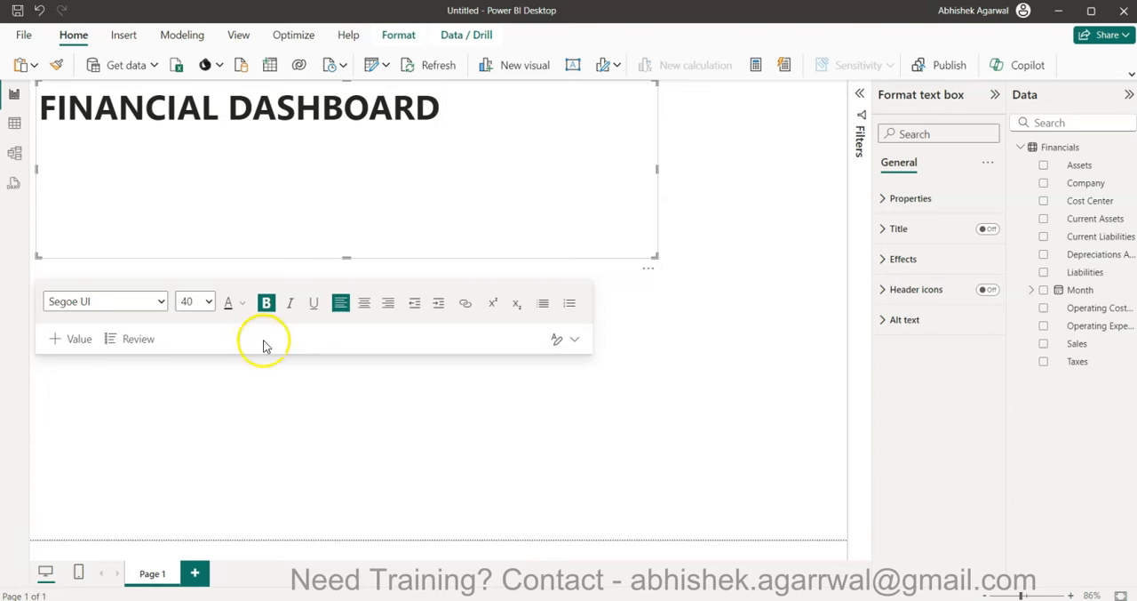
- Reduce the title text box's height to fit its single line of text, then deselect it
left_click_drag(346, 258, 414, 133)
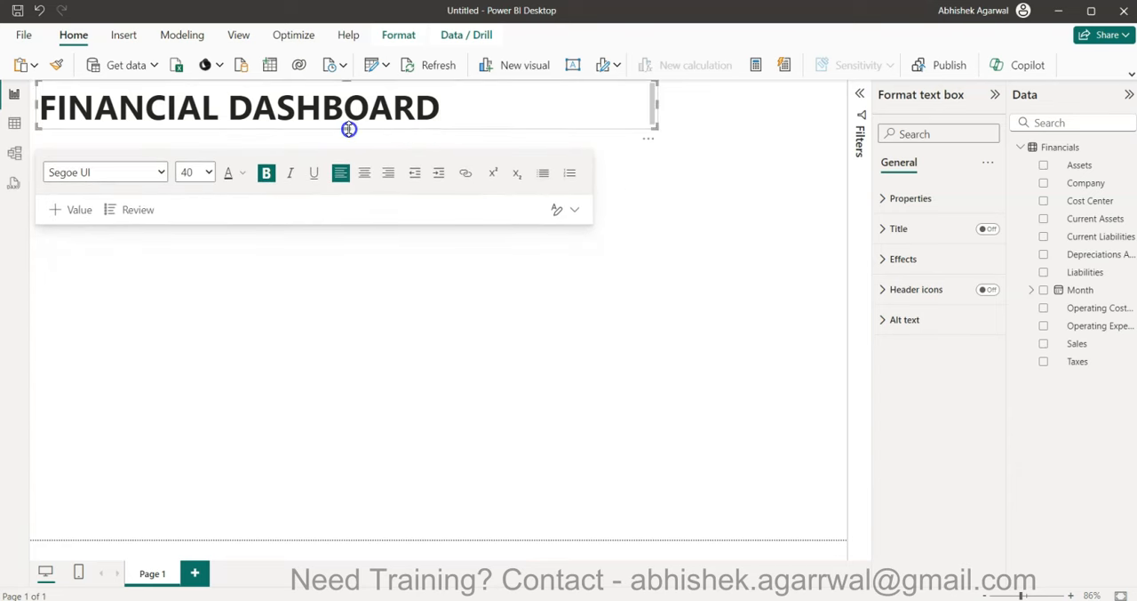
left_click_drag(350, 129, 374, 147)
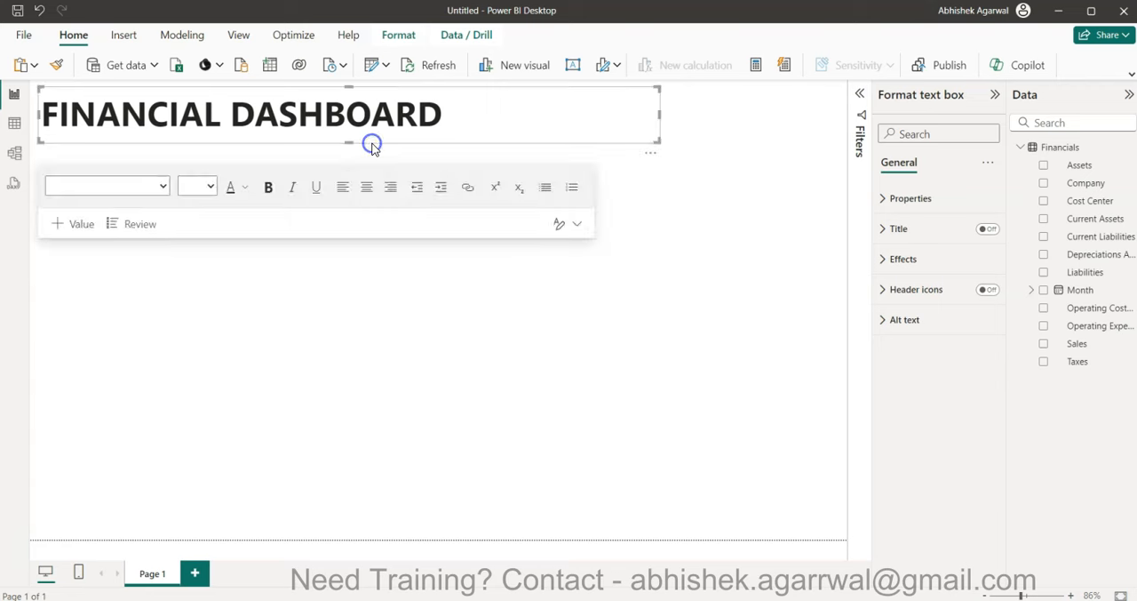
left_click(382, 164)
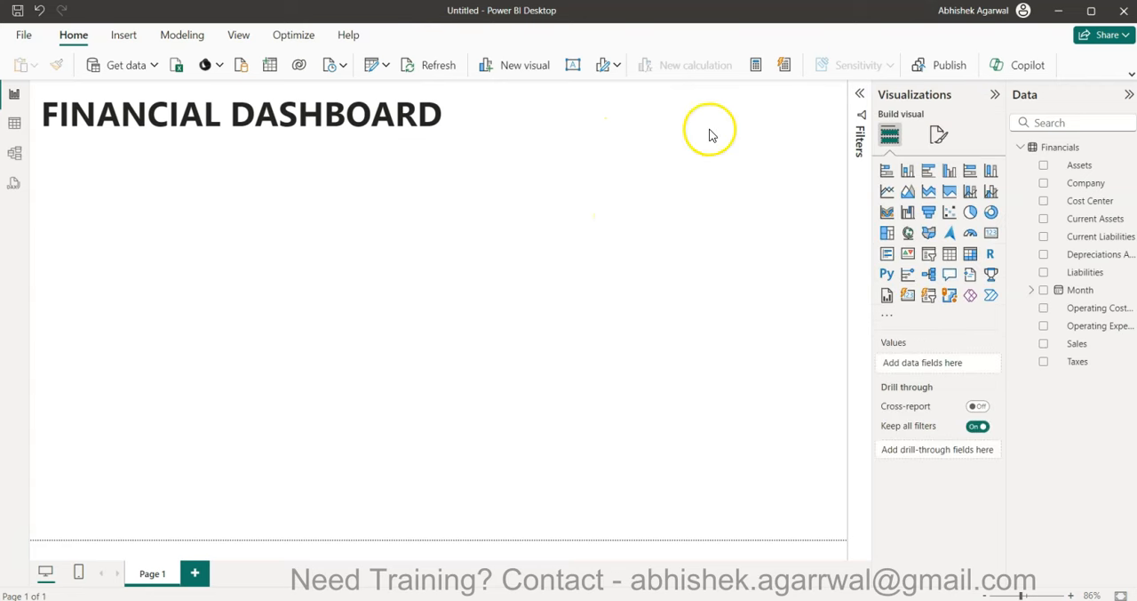
- Add a slicer for the Company field below the title and try the Tile style on it
left_click(928, 255)
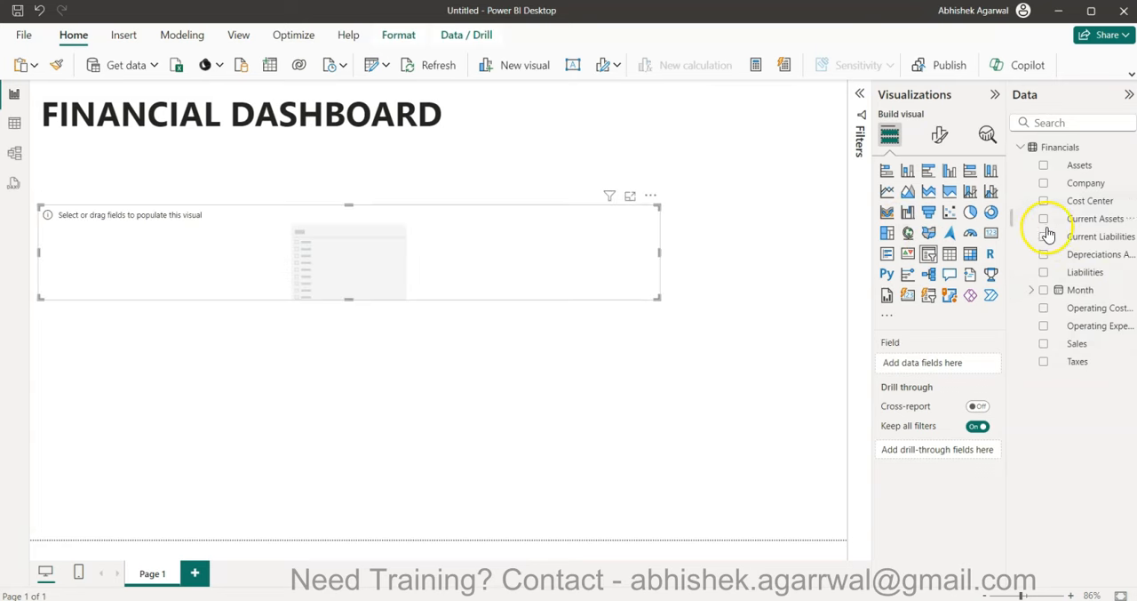
left_click(1044, 184)
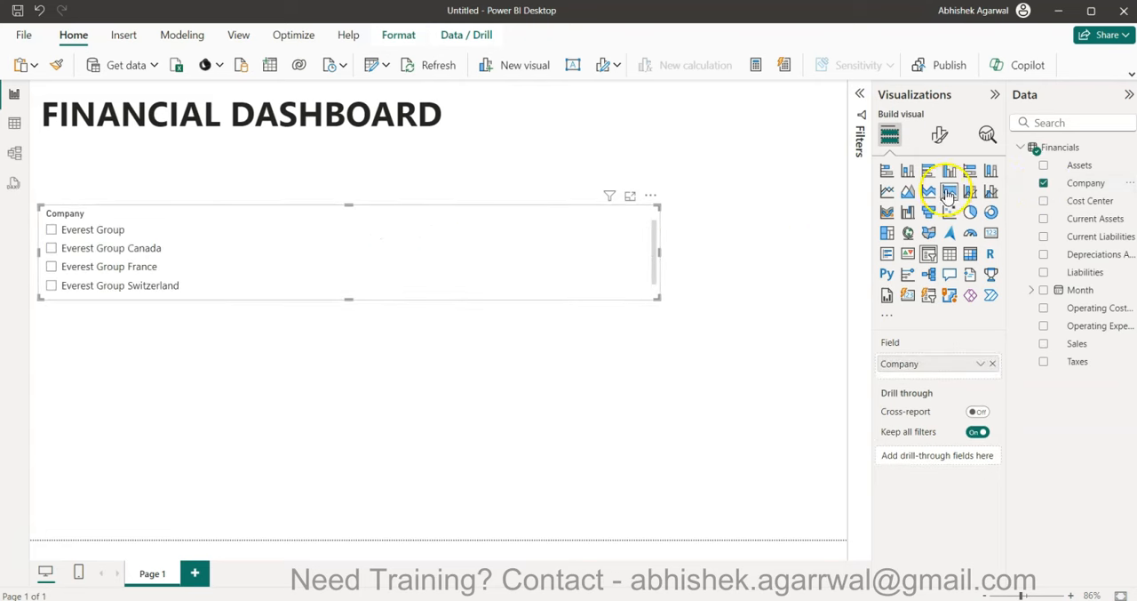
left_click(939, 135)
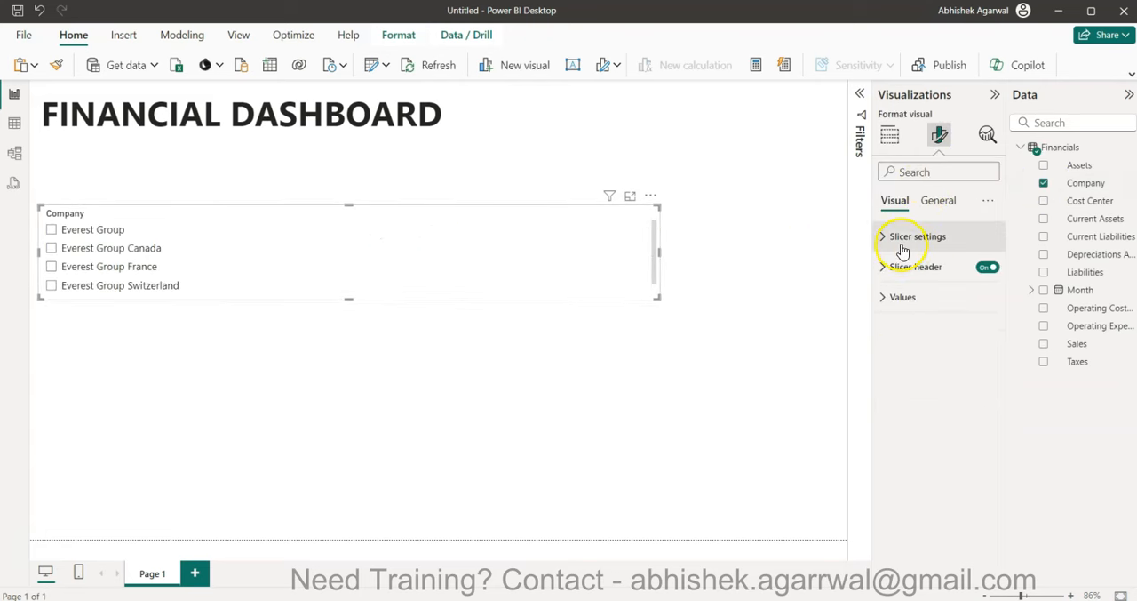
left_click(901, 240)
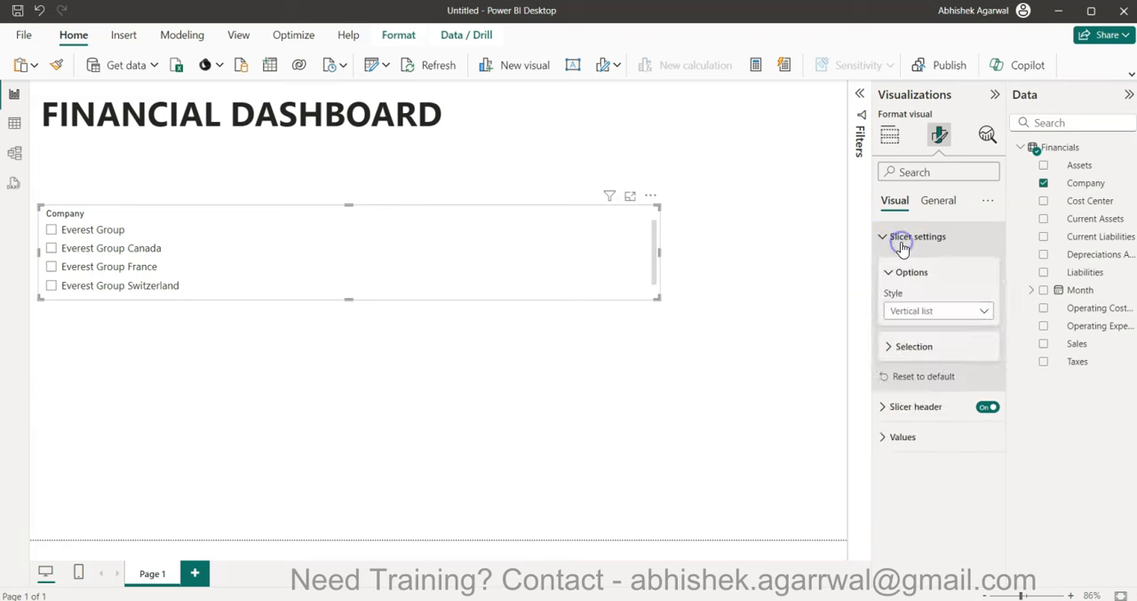
left_click(928, 308)
left_click(929, 348)
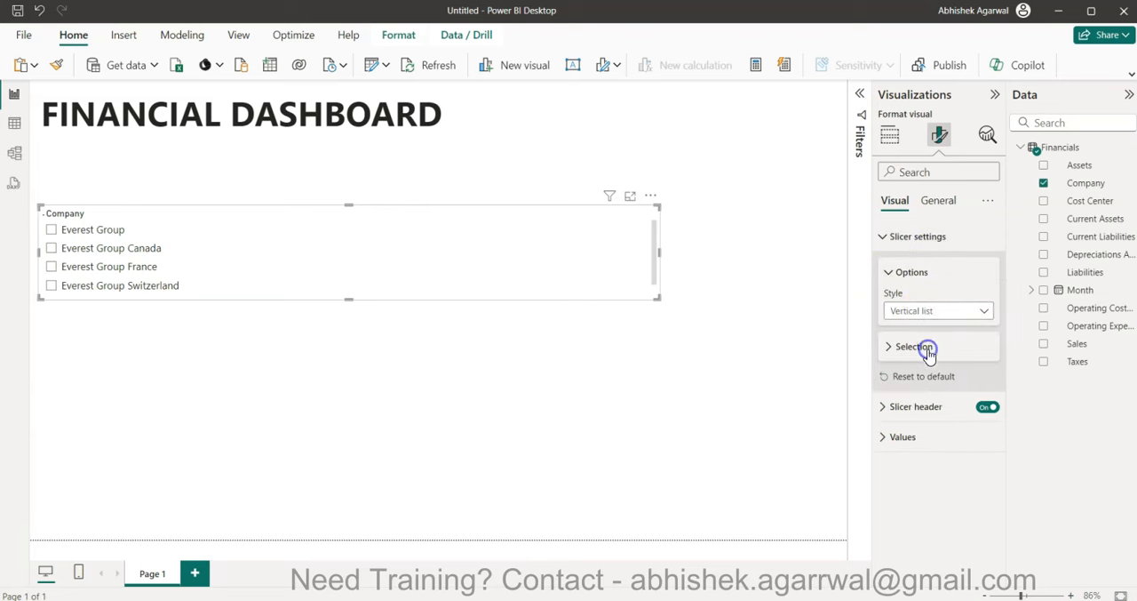
left_click(886, 242)
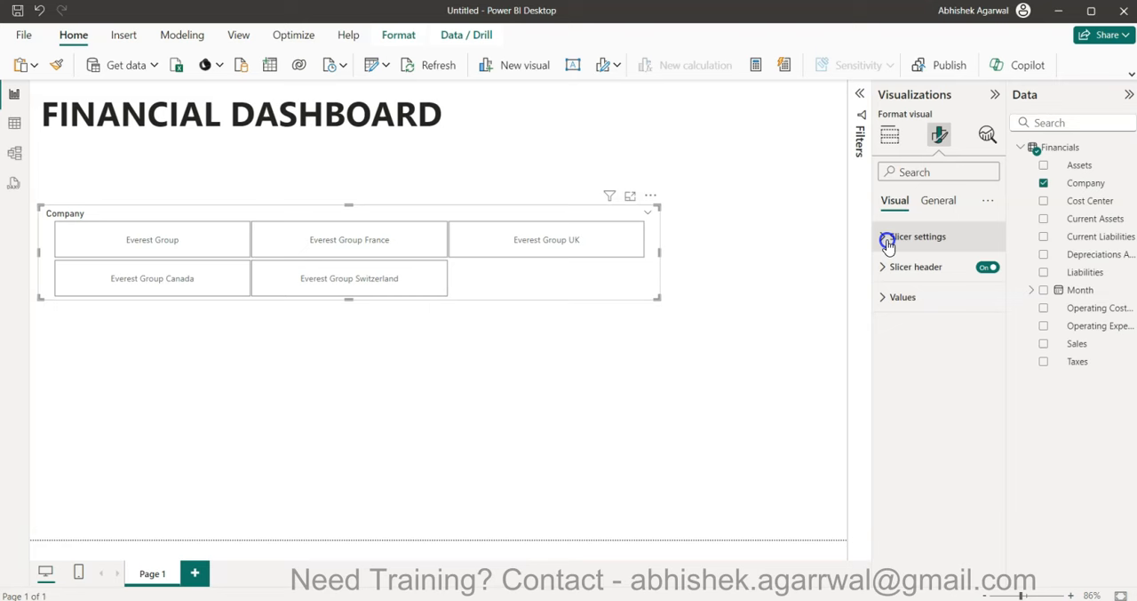
- Set the Company slicer's style to Dropdown
left_click(888, 242)
left_click(916, 308)
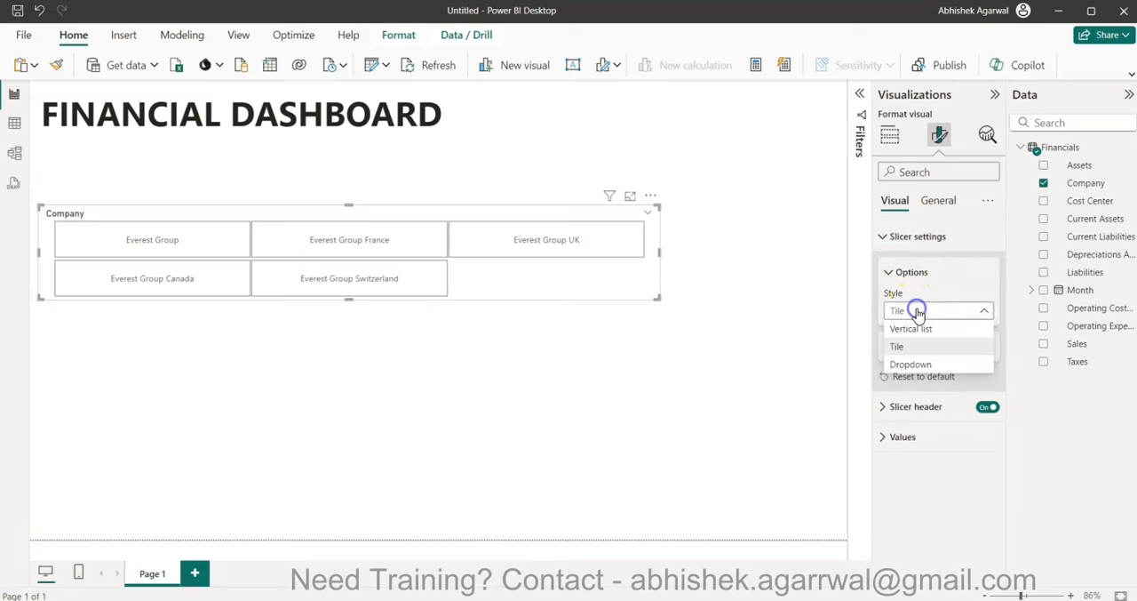
left_click(914, 363)
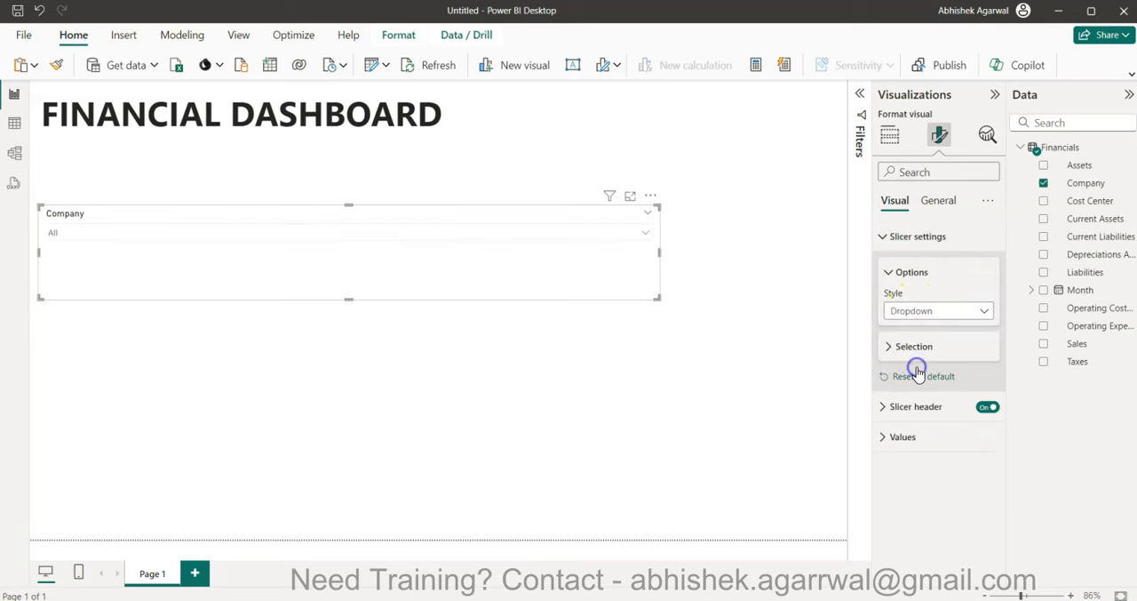
- Give the Company slicer a light grey background with 50% transparency
left_click(941, 206)
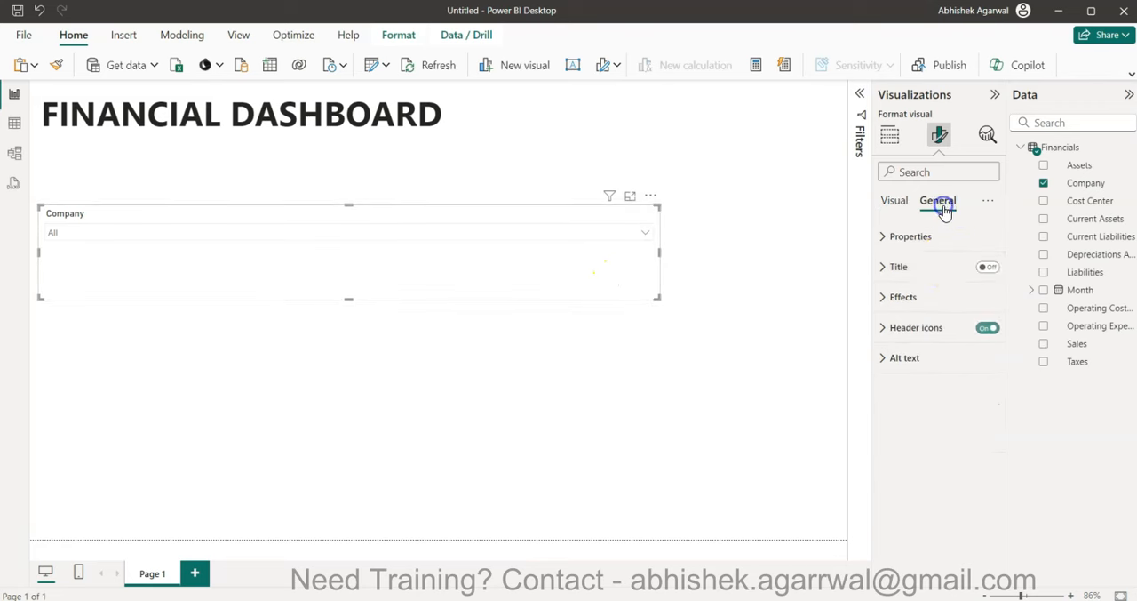
left_click(932, 295)
left_click(911, 371)
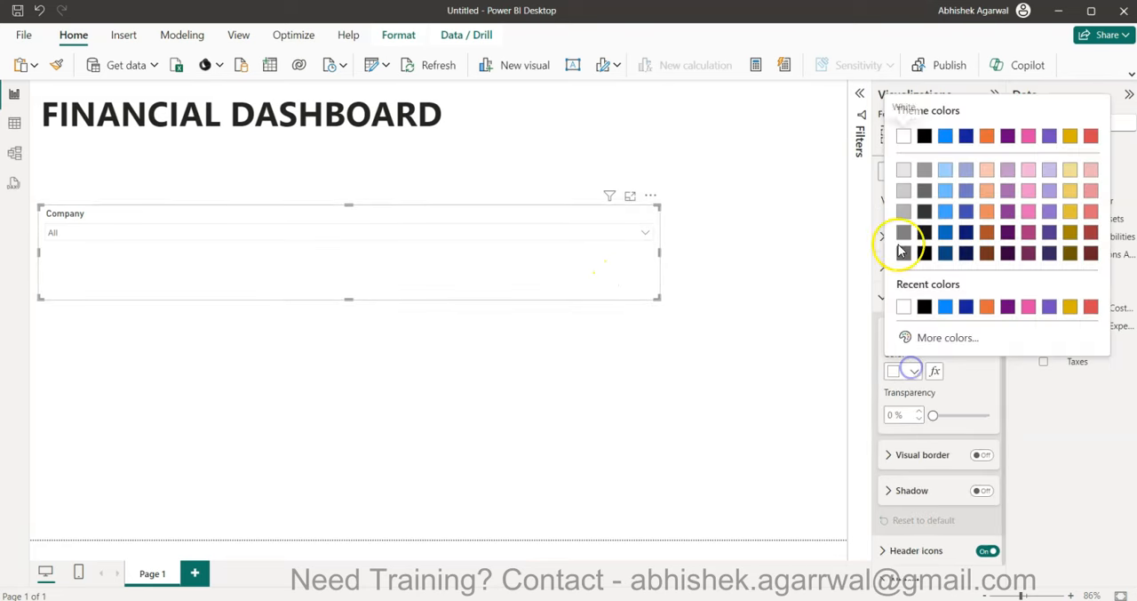
left_click(901, 172)
left_click(890, 414)
type("50")
key("Return")
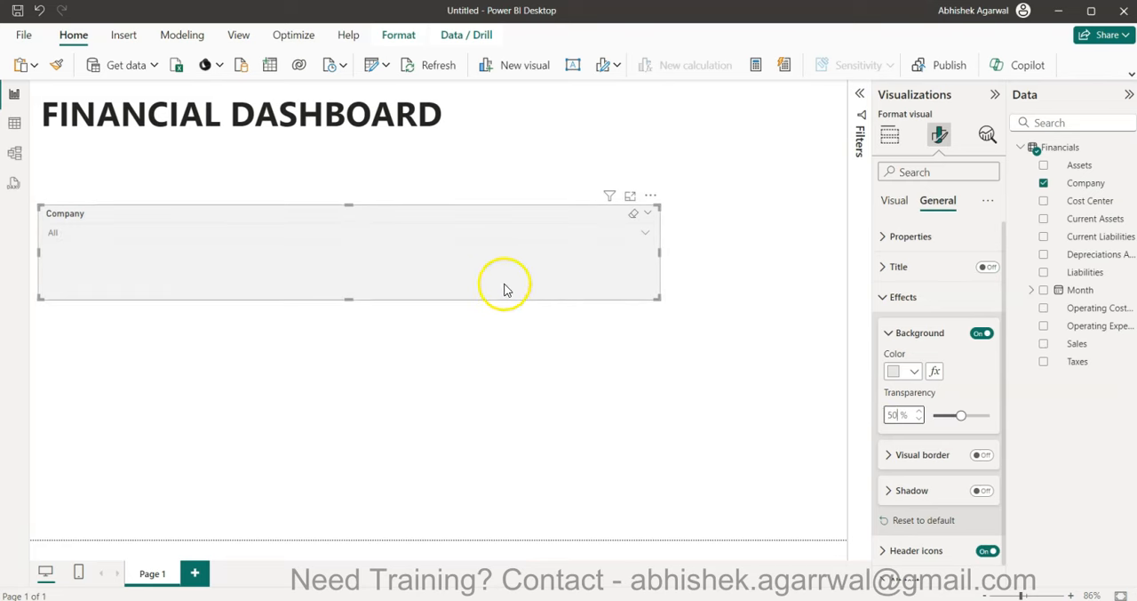
- Shrink the Company slicer to a small box and place it in the page's upper-right corner, level with the title
left_click_drag(348, 298, 394, 244)
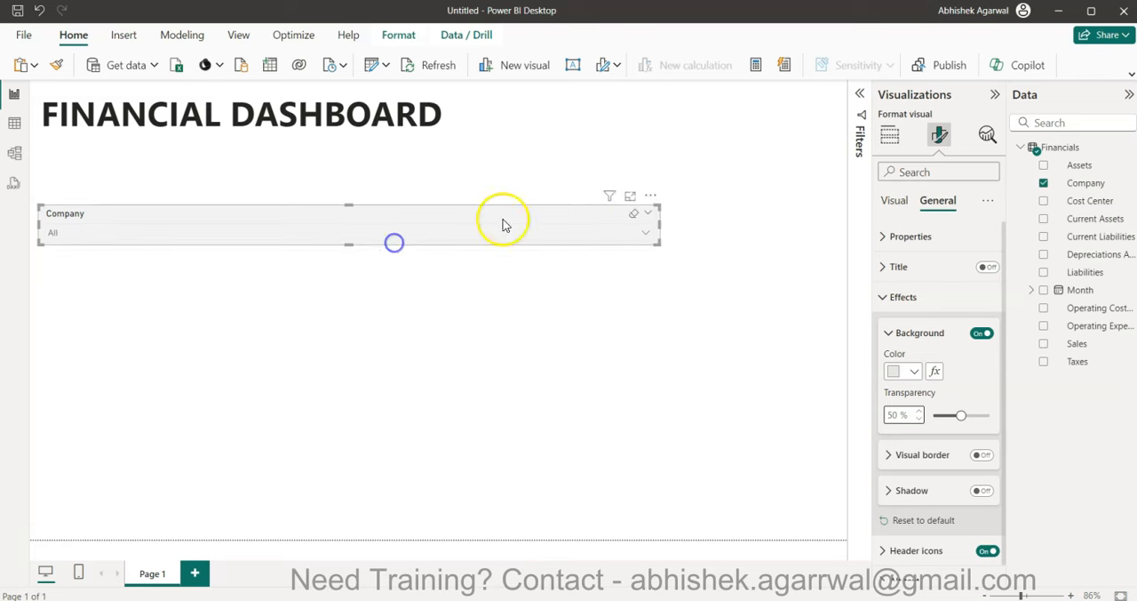
left_click_drag(660, 225, 766, 103)
left_click(672, 234)
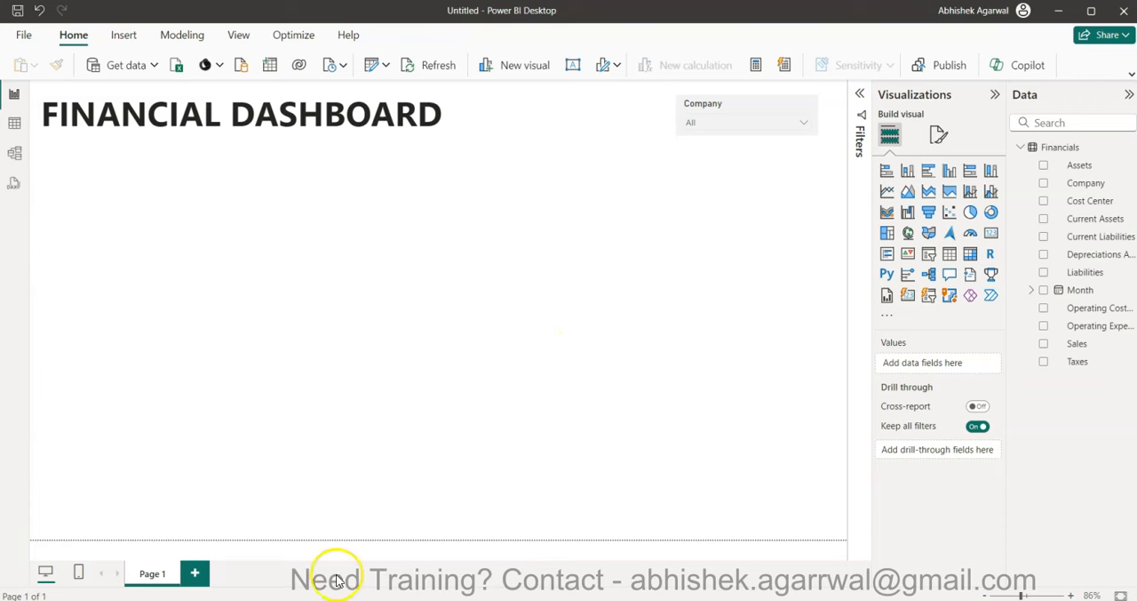
- Consult the finished dashboard report, then create a Financials measure named Latest Date and begin its formula with CALCULATE(MAX(
mouse_move(286, 600)
left_click(211, 515)
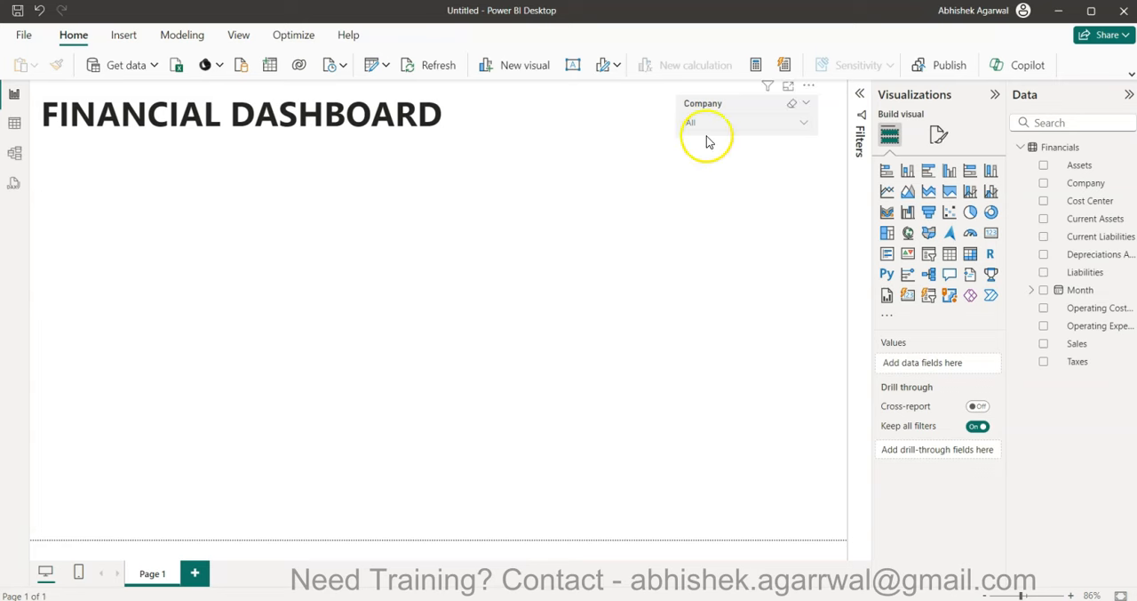
left_click(756, 62)
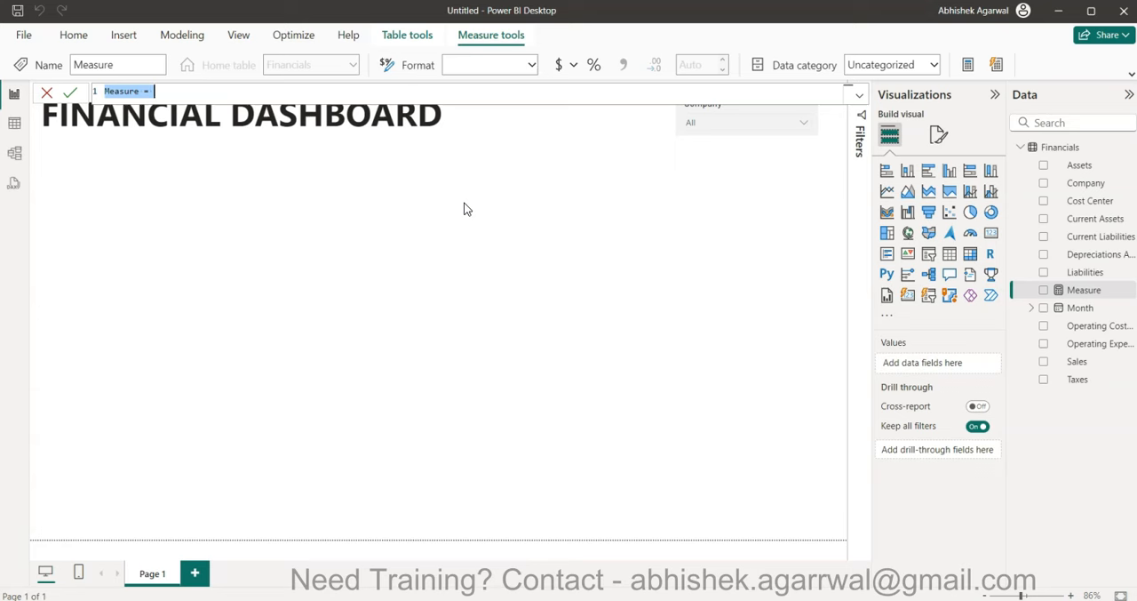
type("1")
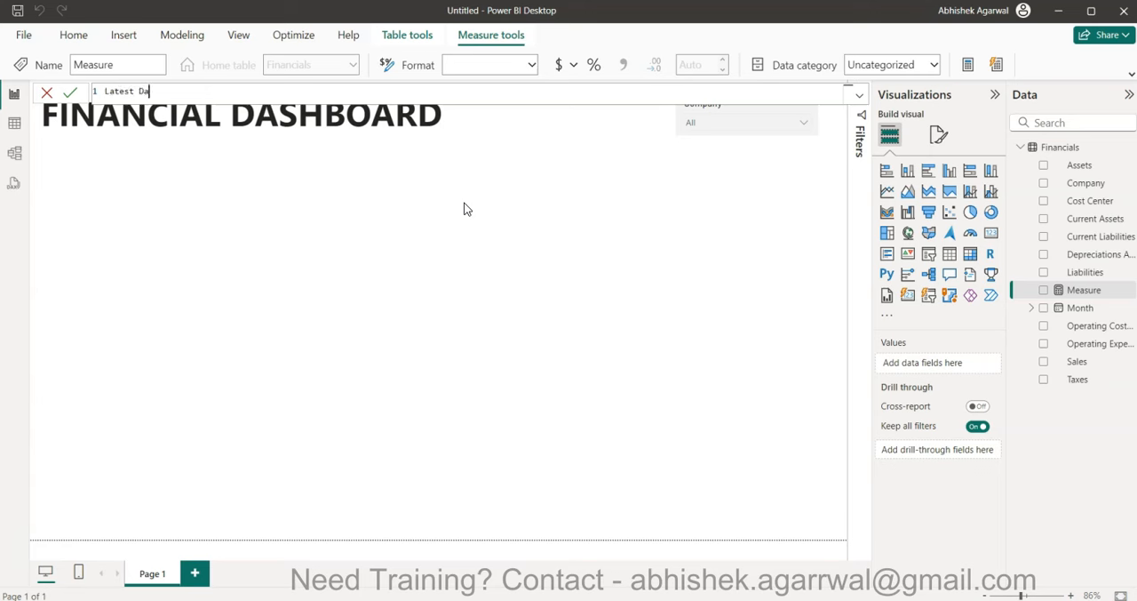
type("Latest Date = cal")
key("Tab")
type("max")
key("Tab")
type("dat")
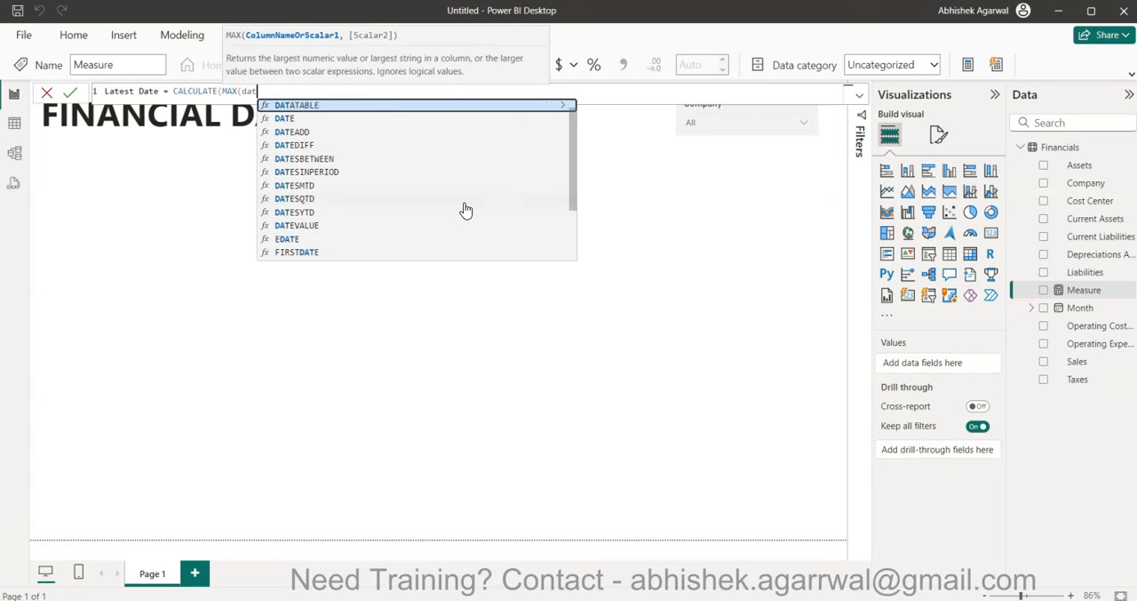
key("Down")
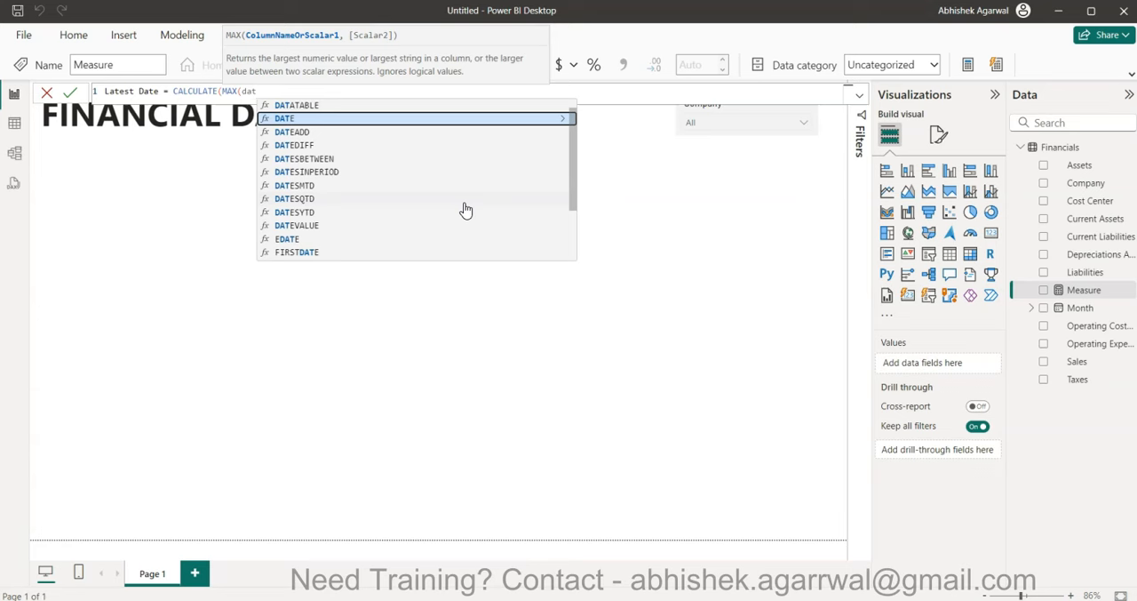
key("BackSpace")
key("BackSpace")
key("BackSpace")
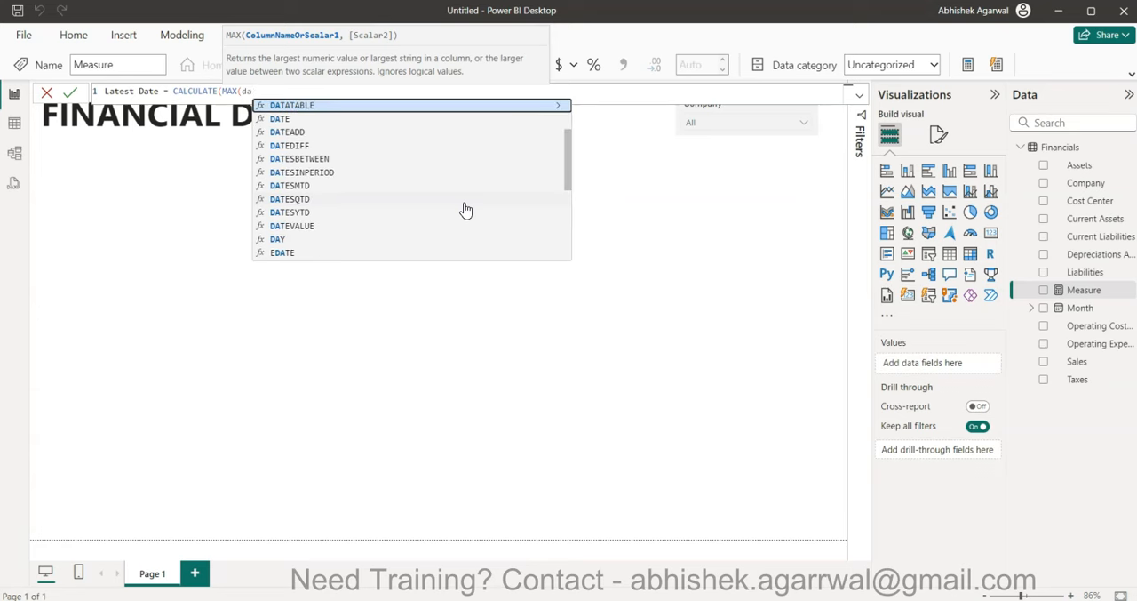
- Complete and commit the Latest Date formula as CALCULATE(MAX(Financials[Month]),ALLSELECTED(Financials))
type("mon")
key("Up")
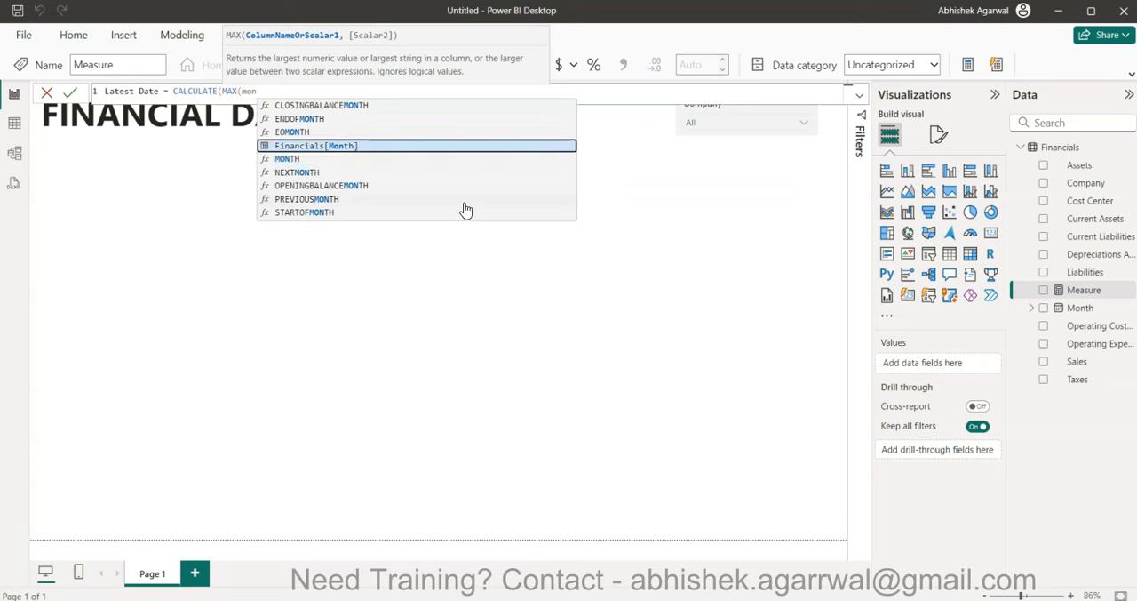
key("Tab")
type(")")
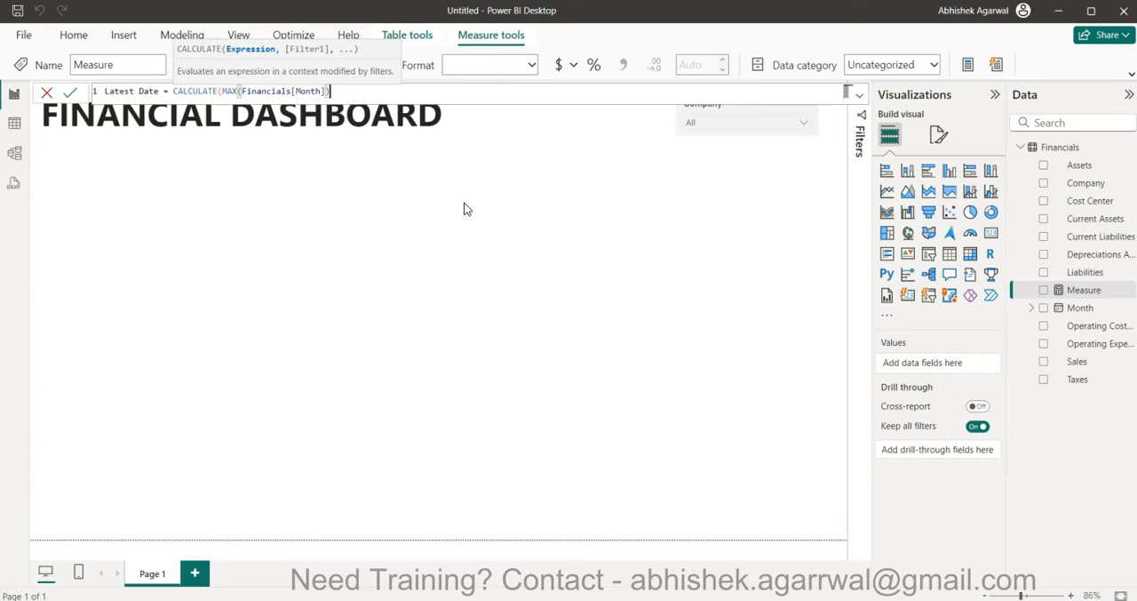
type(",")
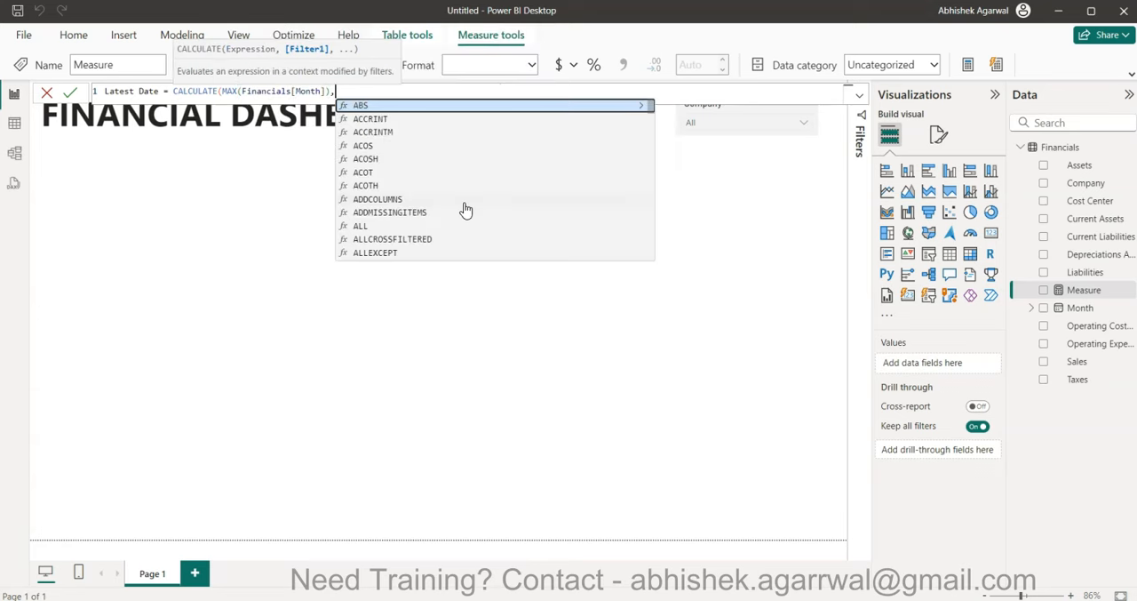
type("allse")
key("Tab")
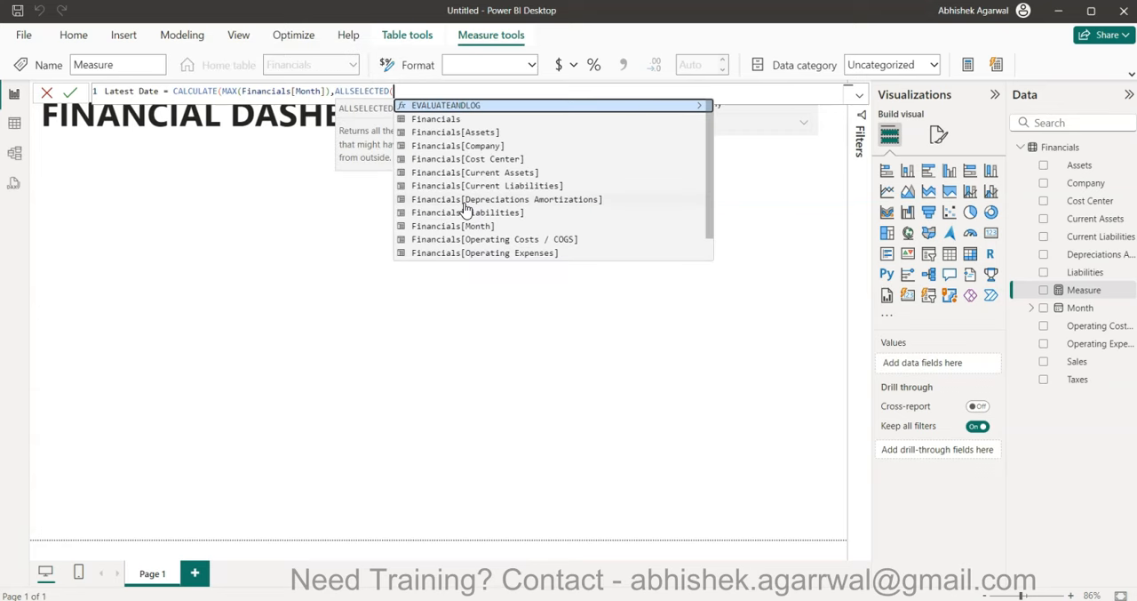
type("fin")
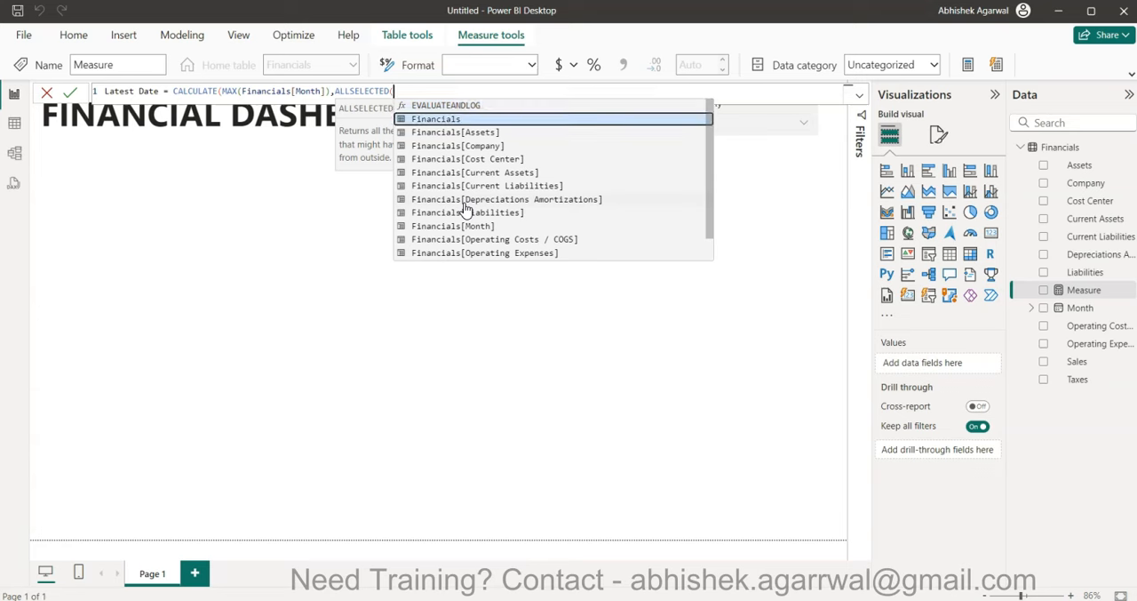
key("Tab")
type("))")
key("Return")
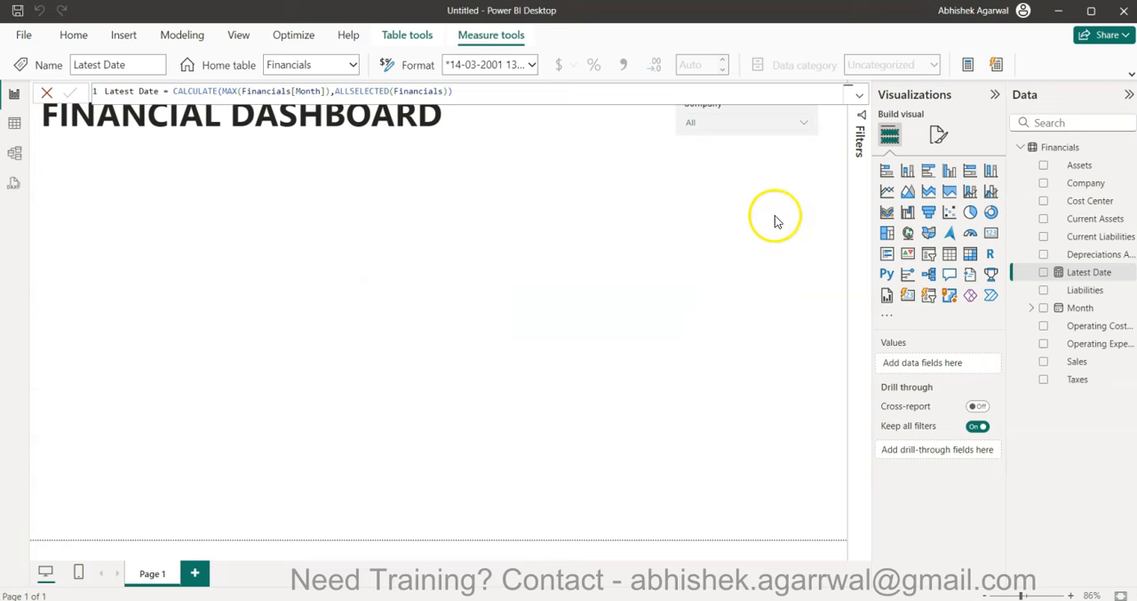
- Add a card visual to the page that shows the Latest Date measure
left_click(991, 233)
left_click(1044, 272)
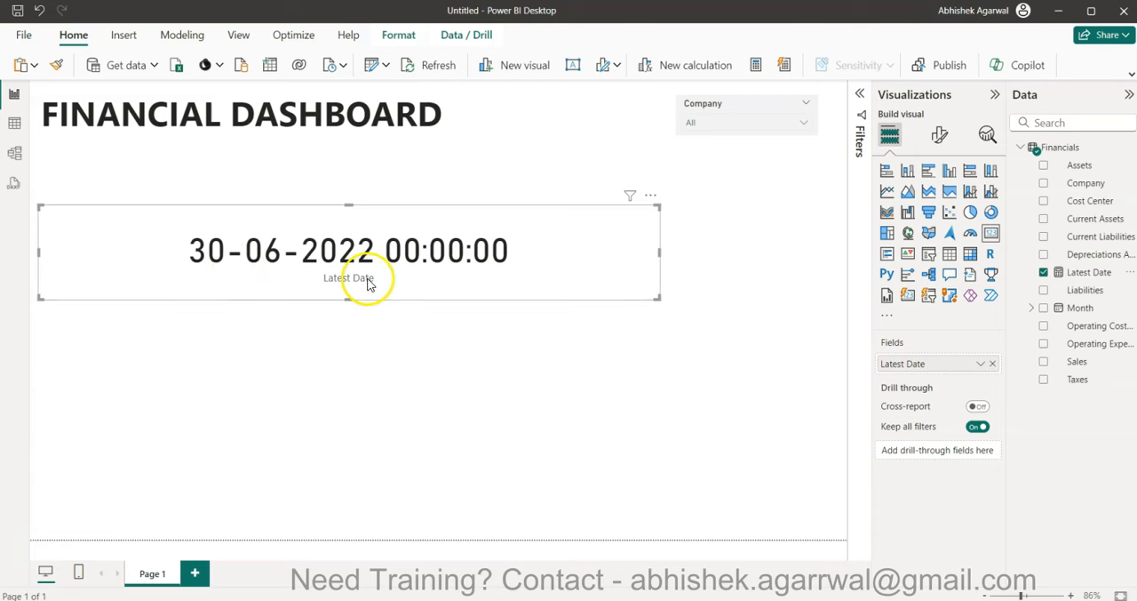
left_click(524, 269)
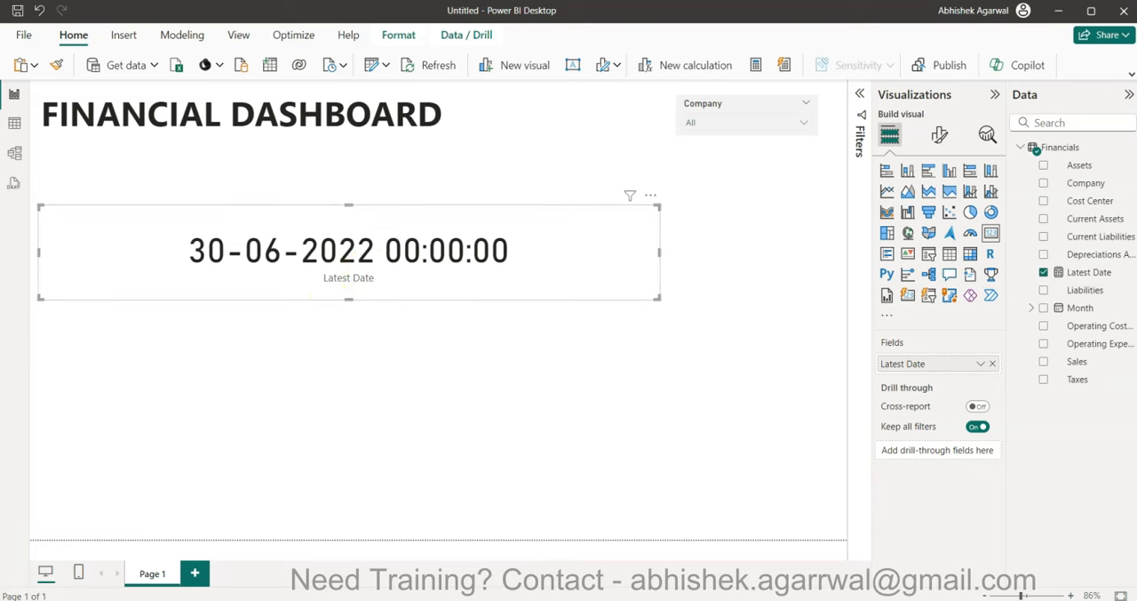
- Give the Latest Date measure the custom date format DD mmm yy
left_click(1089, 272)
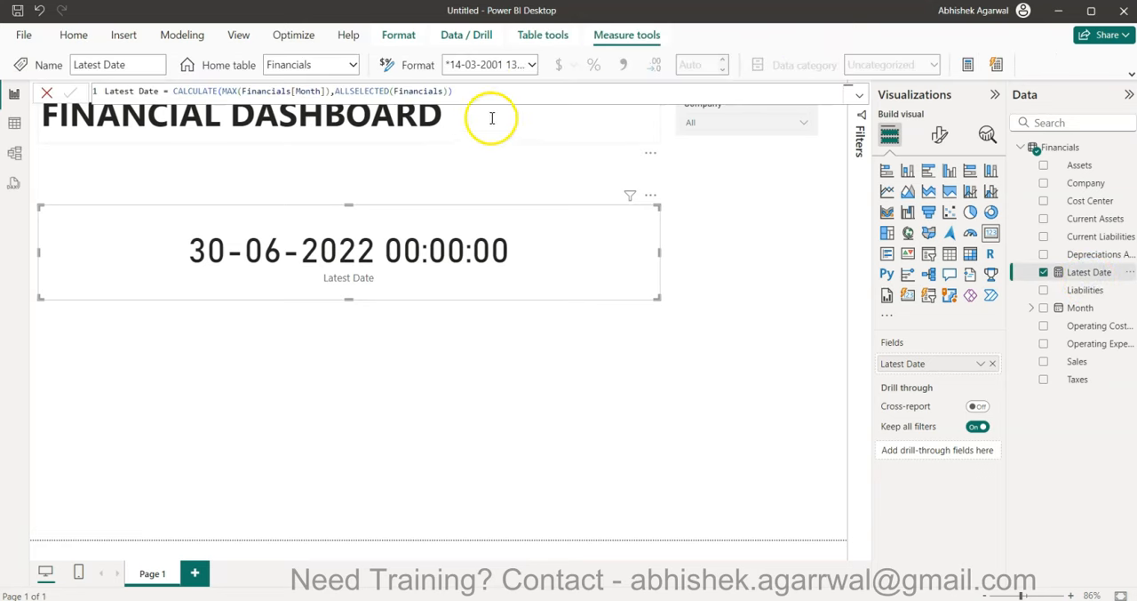
left_click(515, 64)
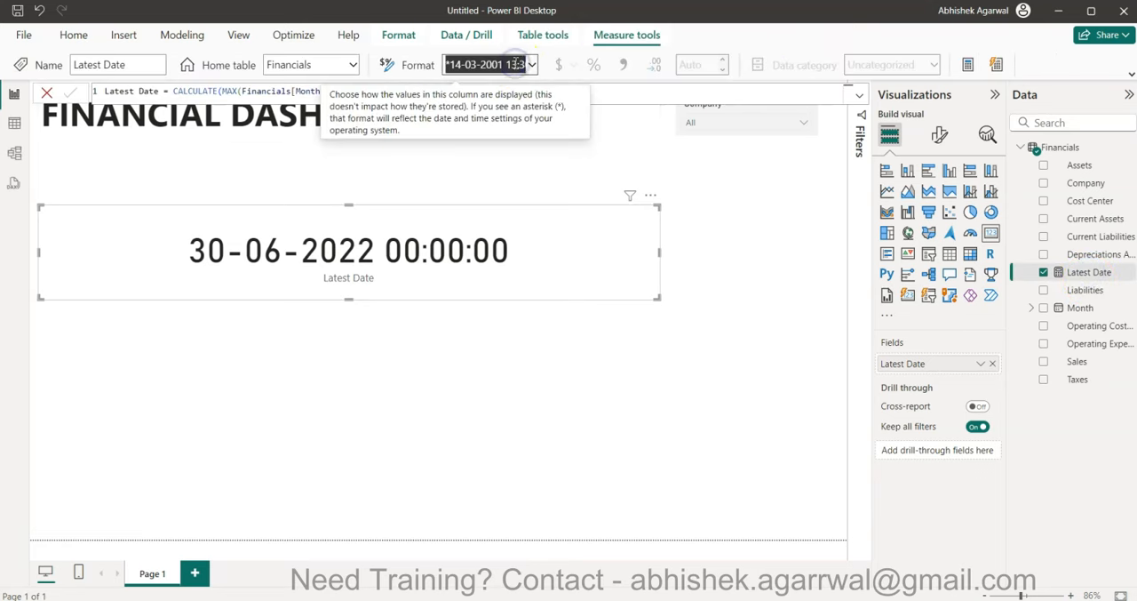
type("DD mmm yy")
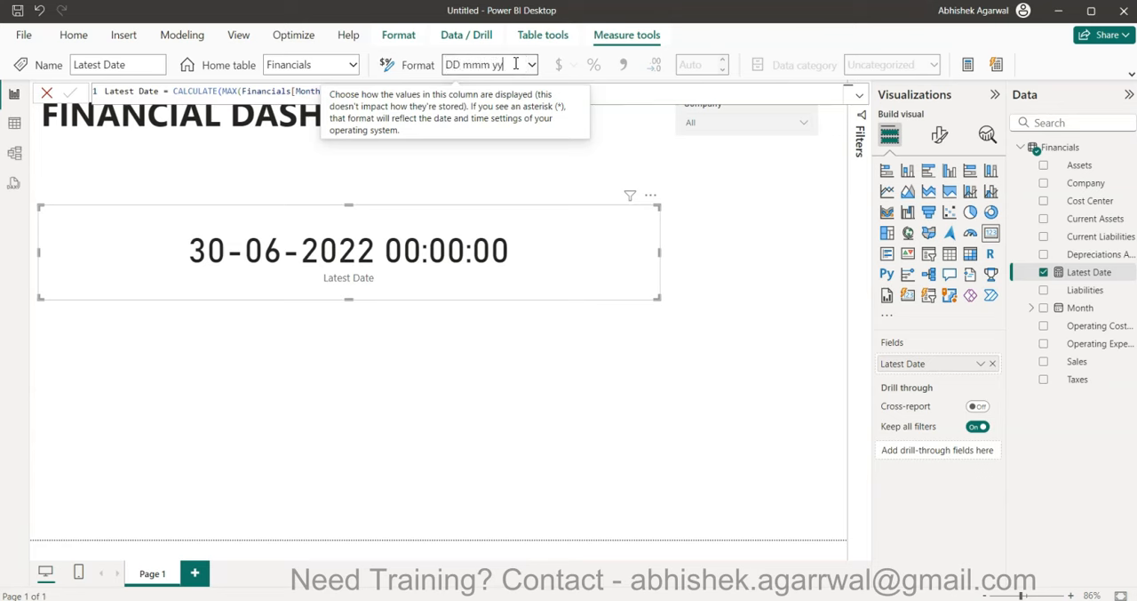
key("Escape")
left_click(435, 280)
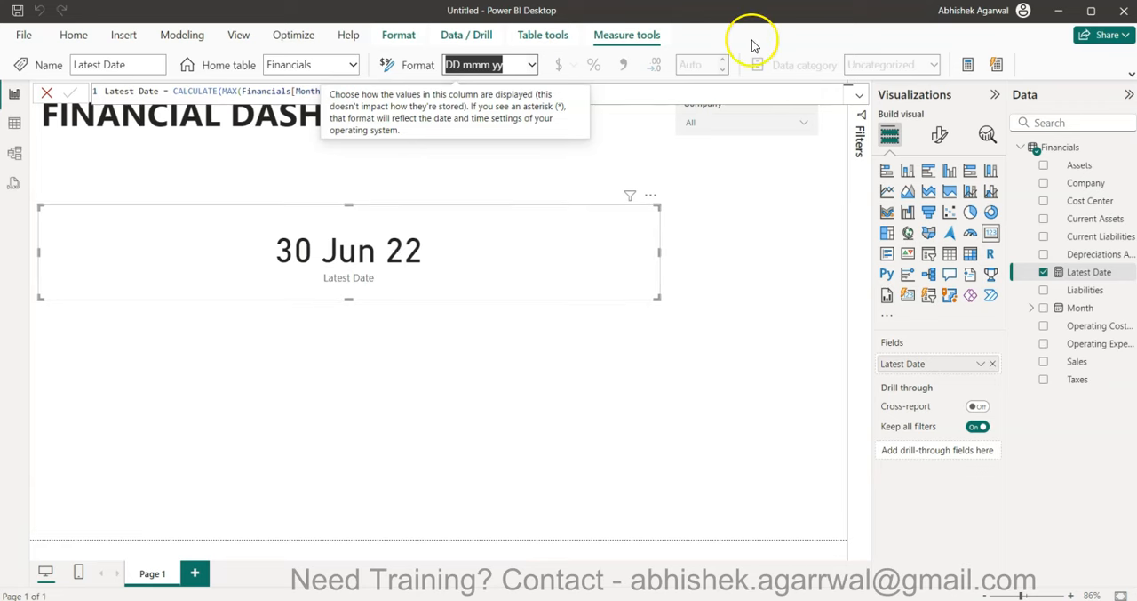
- Create a measure named #Current Month with the formula MONTH([Latest Date])
left_click(967, 68)
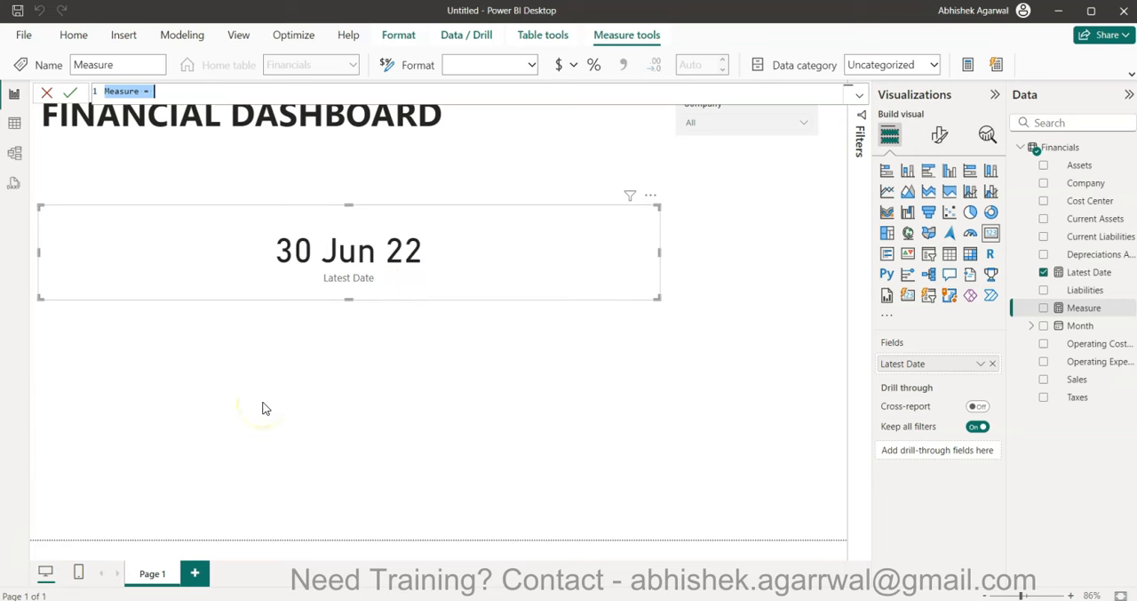
type("#Current Month")
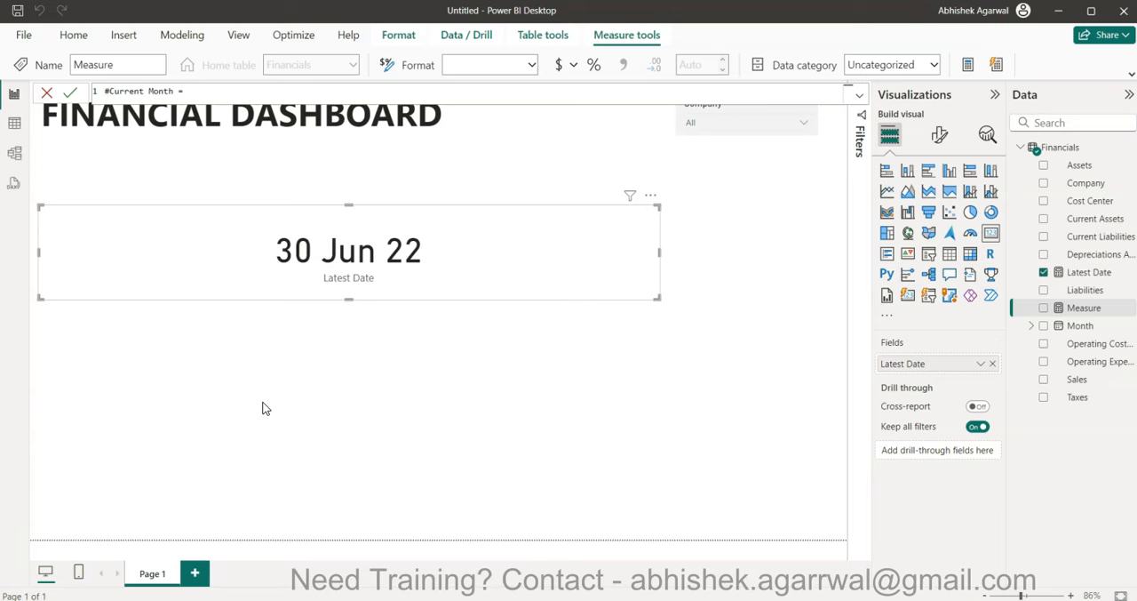
left_click(317, 266)
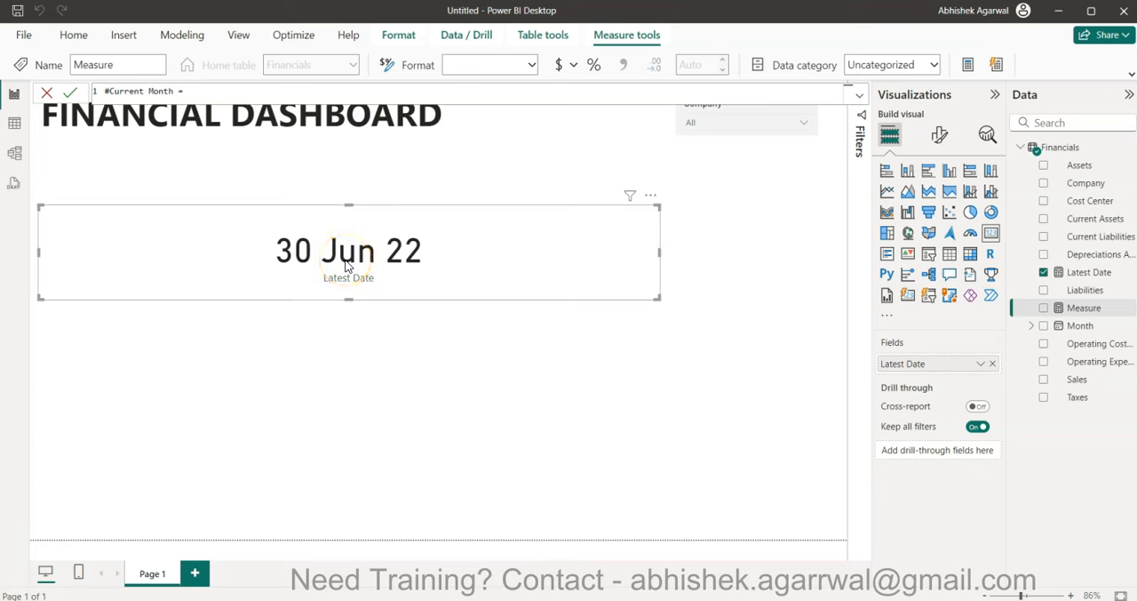
type("month")
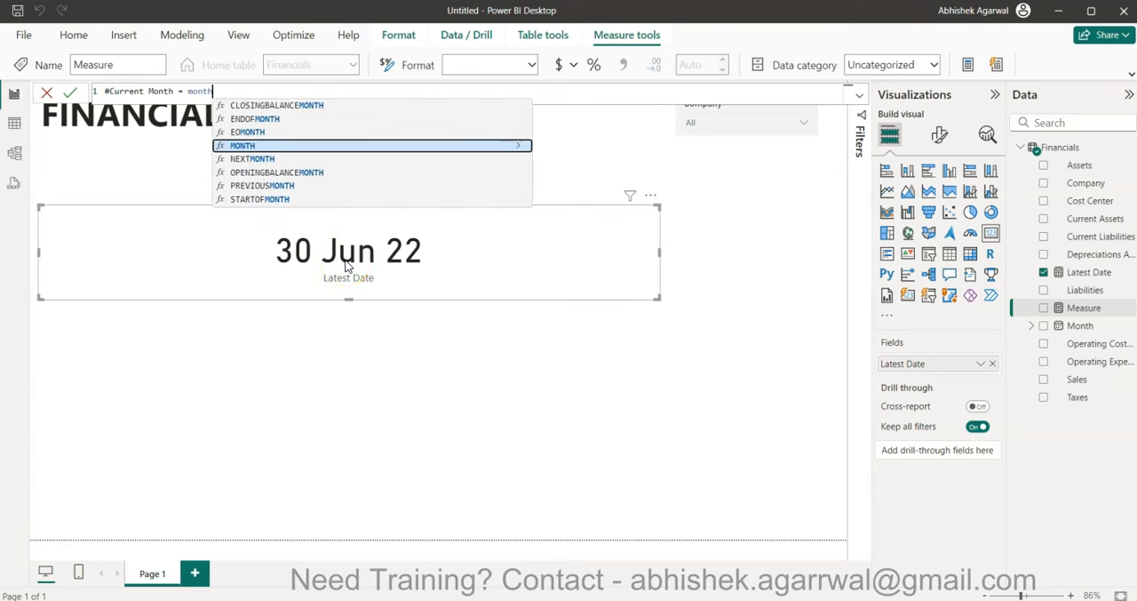
key("Tab")
type("late")
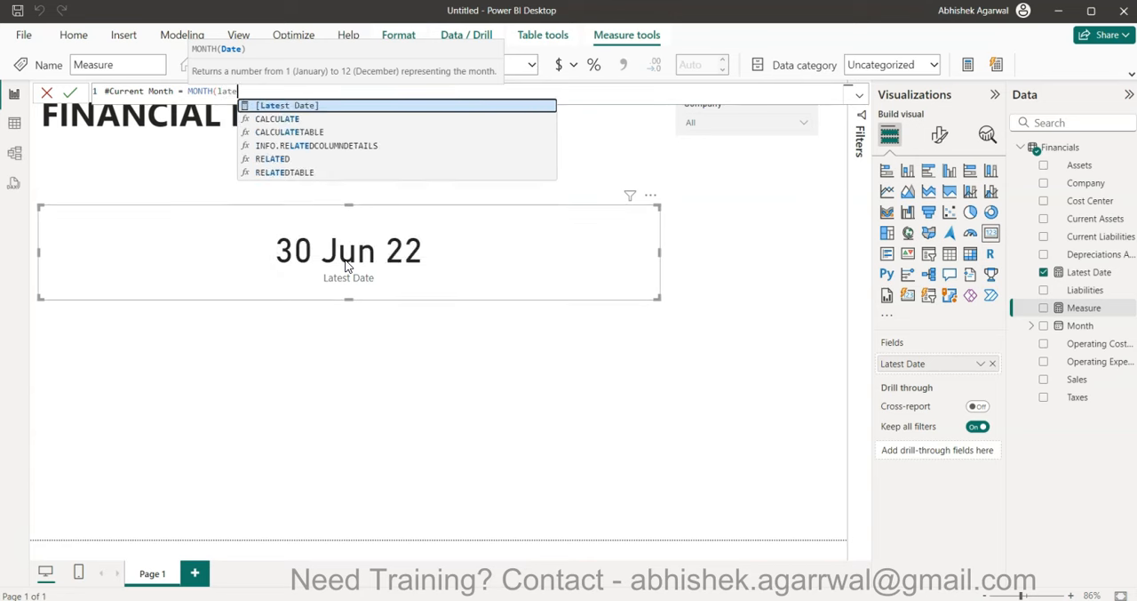
key("Tab")
type(")")
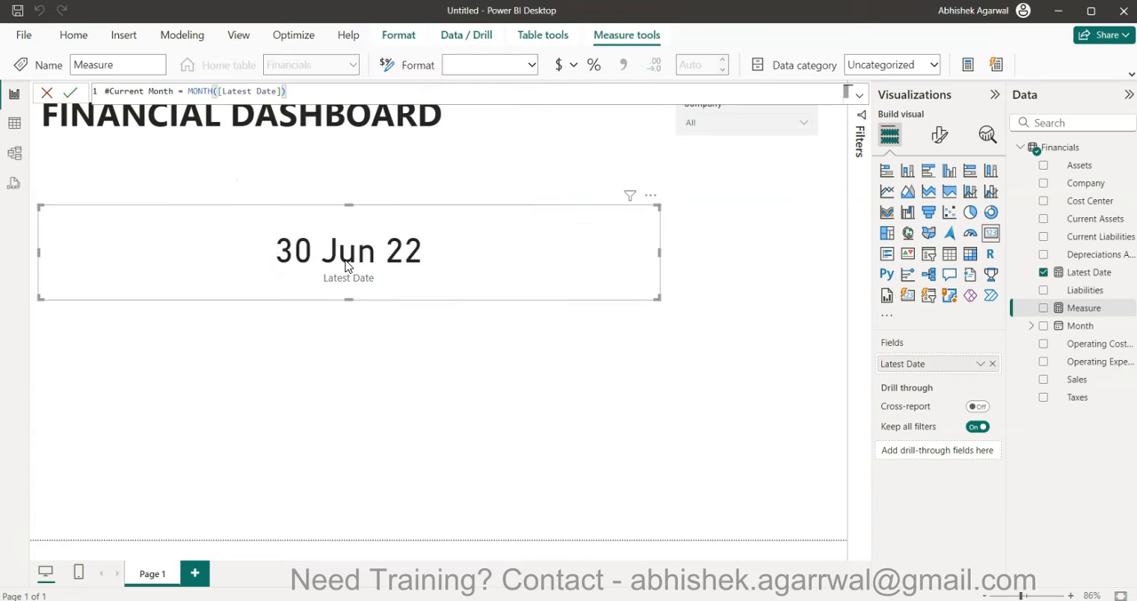
key("Return")
left_click(546, 393)
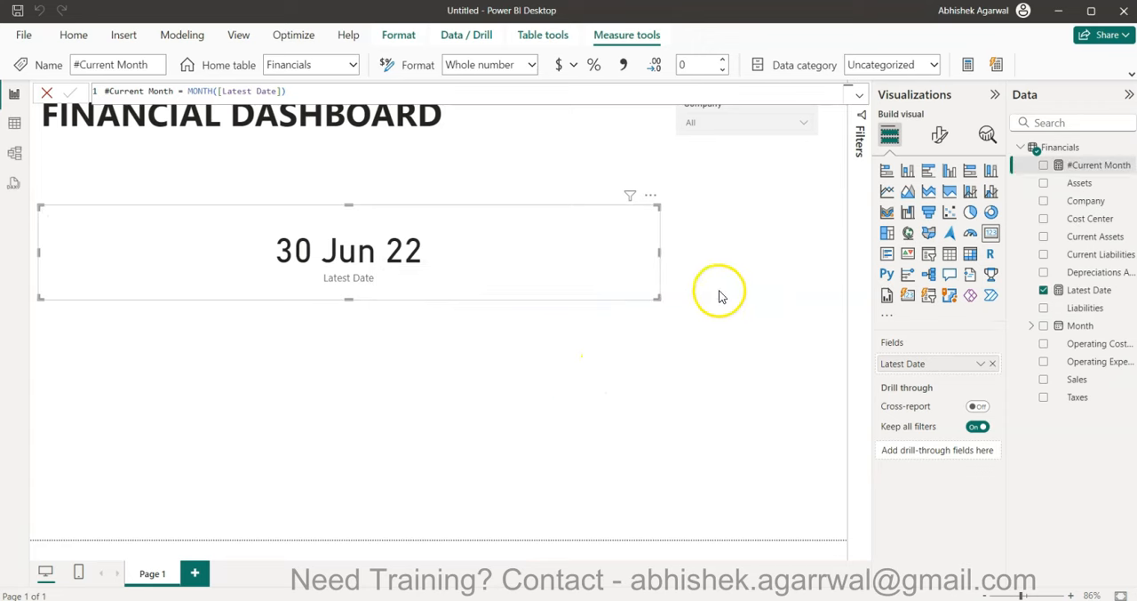
- Add a separate card visual for the #Current Month measure below the Latest Date card
left_click(719, 291)
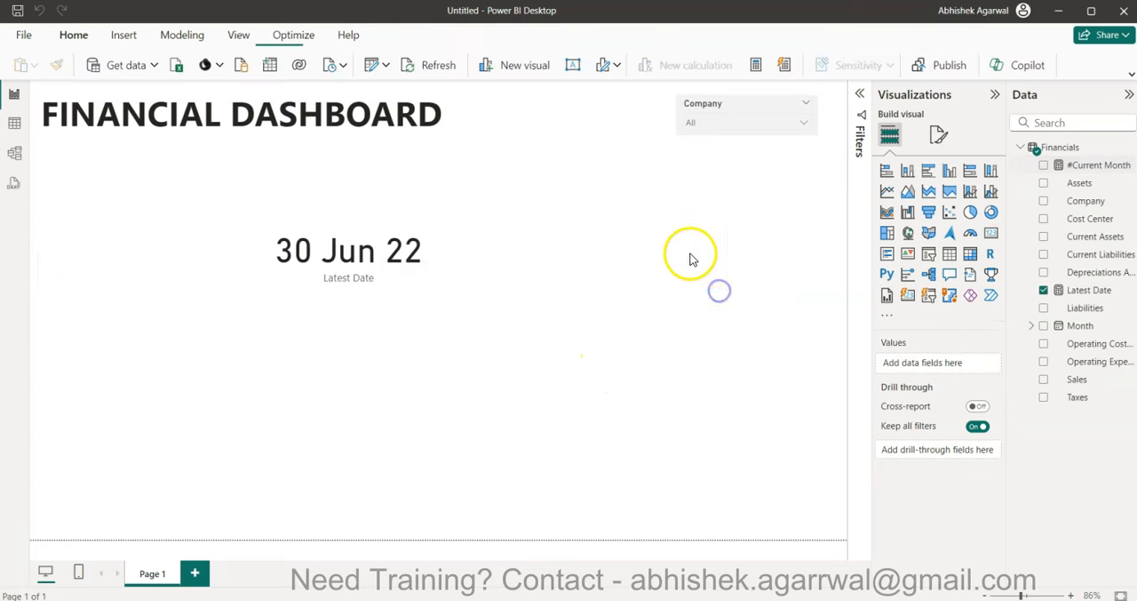
left_click(990, 233)
left_click(1044, 165)
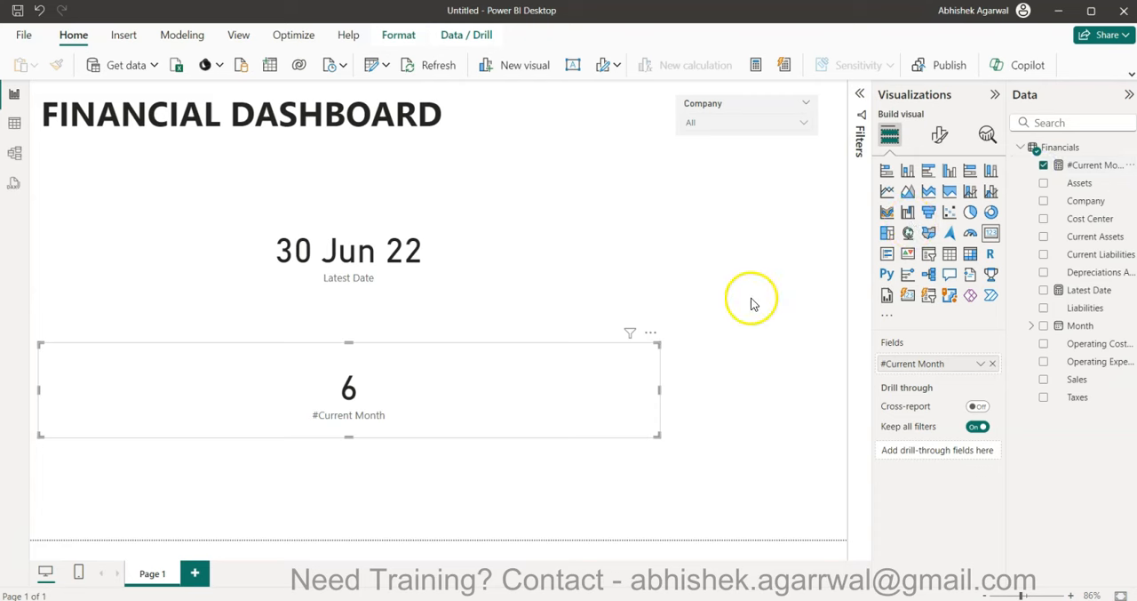
left_click(812, 282)
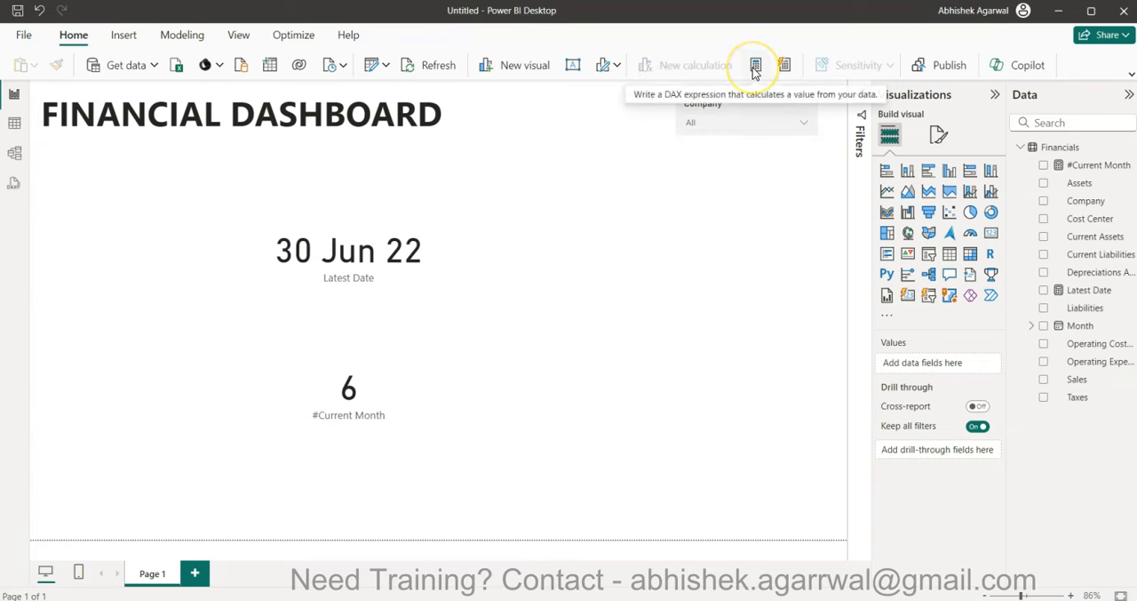
- Copy the #Current Month formula into a new measure and rename that measure #Current Year
left_click(1087, 166)
left_click(331, 89)
key("ctrl+a")
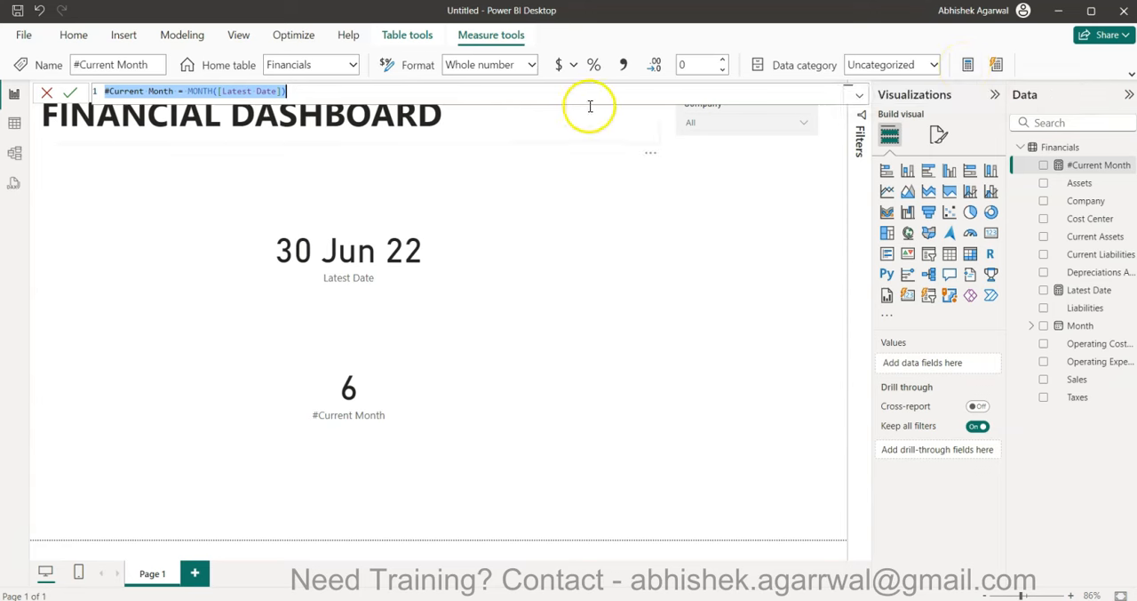
left_click(967, 71)
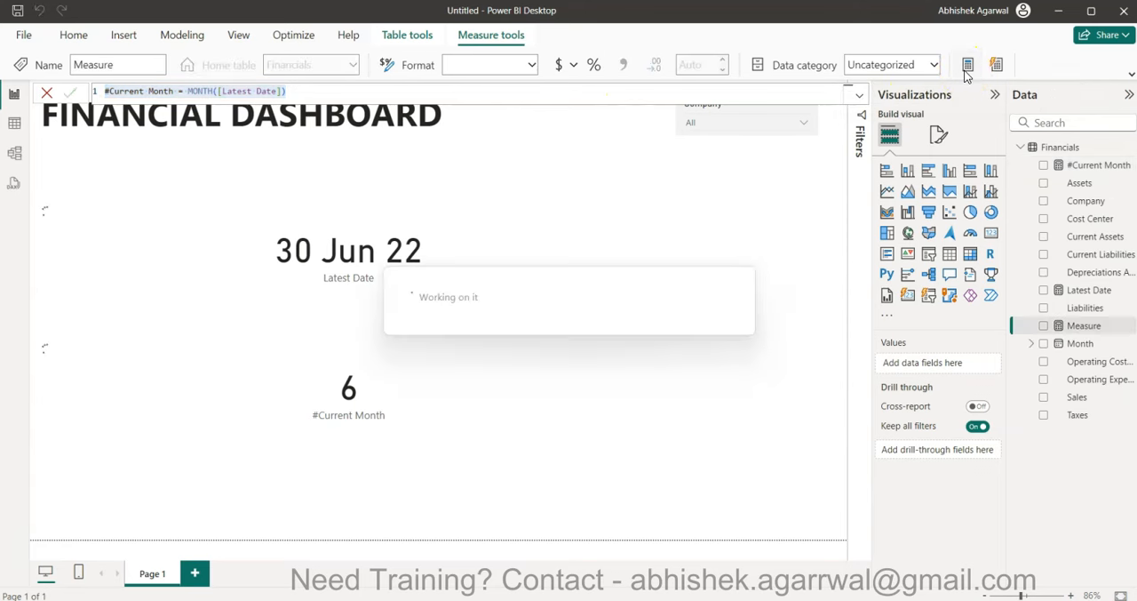
left_click(610, 92)
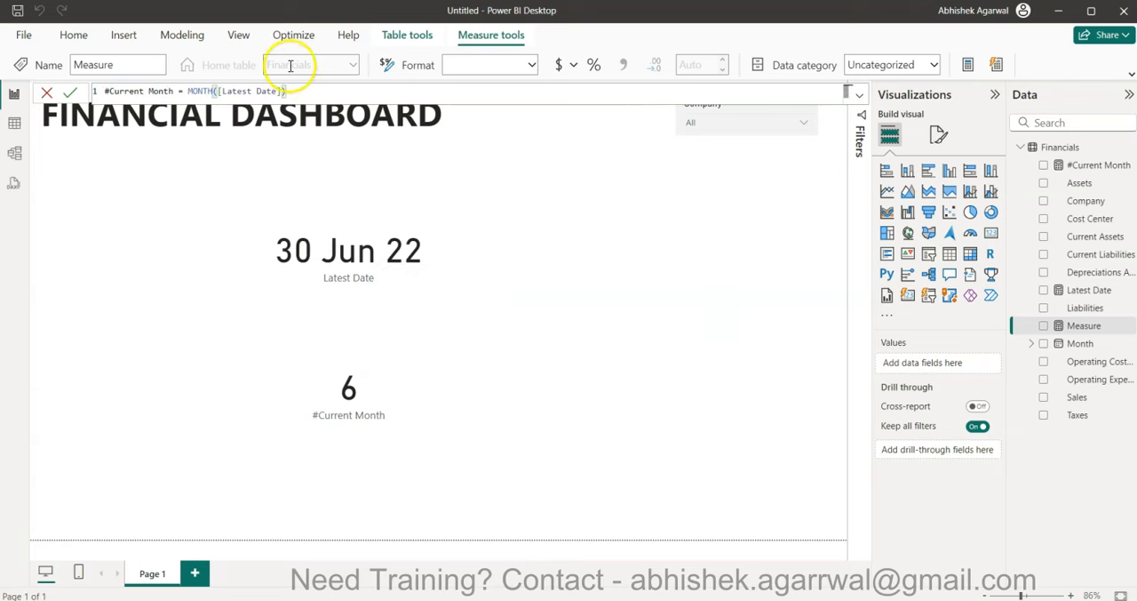
double_click(168, 91)
type("Year")
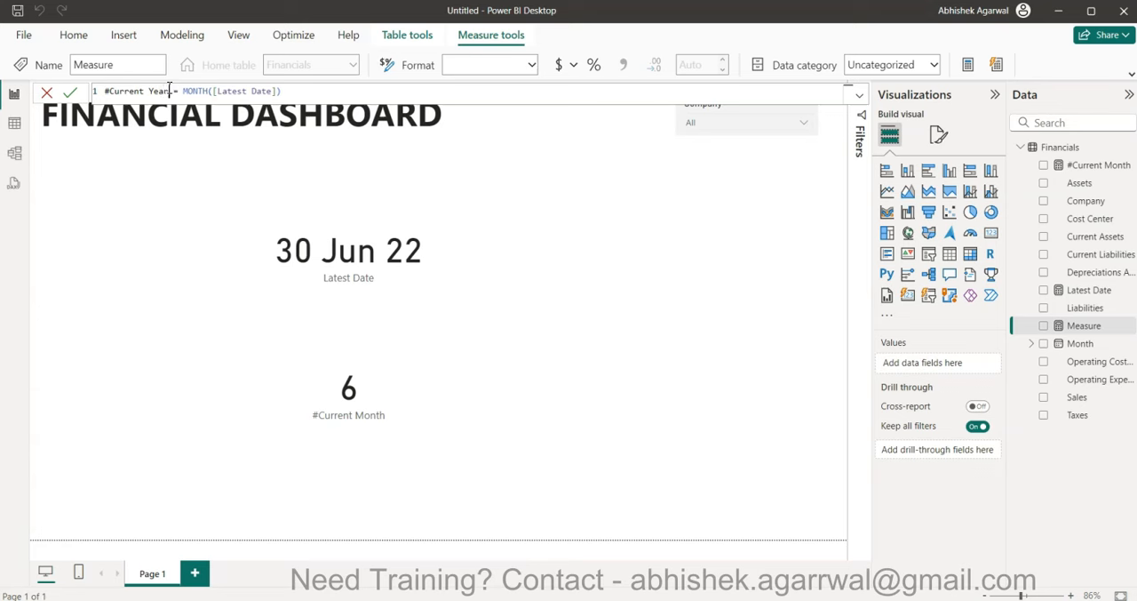
- Replace MONTH with YEAR in the #Current Year formula so it reads YEAR([Latest Date]), and commit it
left_click(206, 91)
key("BackSpace")
key("BackSpace")
key("BackSpace")
key("BackSpace")
key("BackSpace")
key("BackSpace")
type("YEAR(")
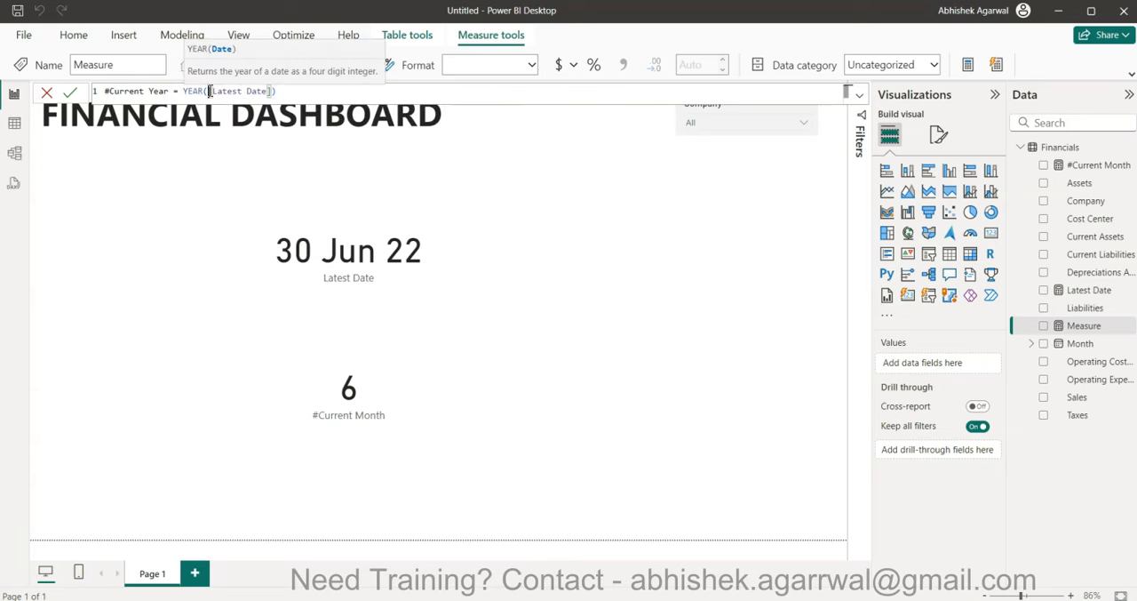
key("Return")
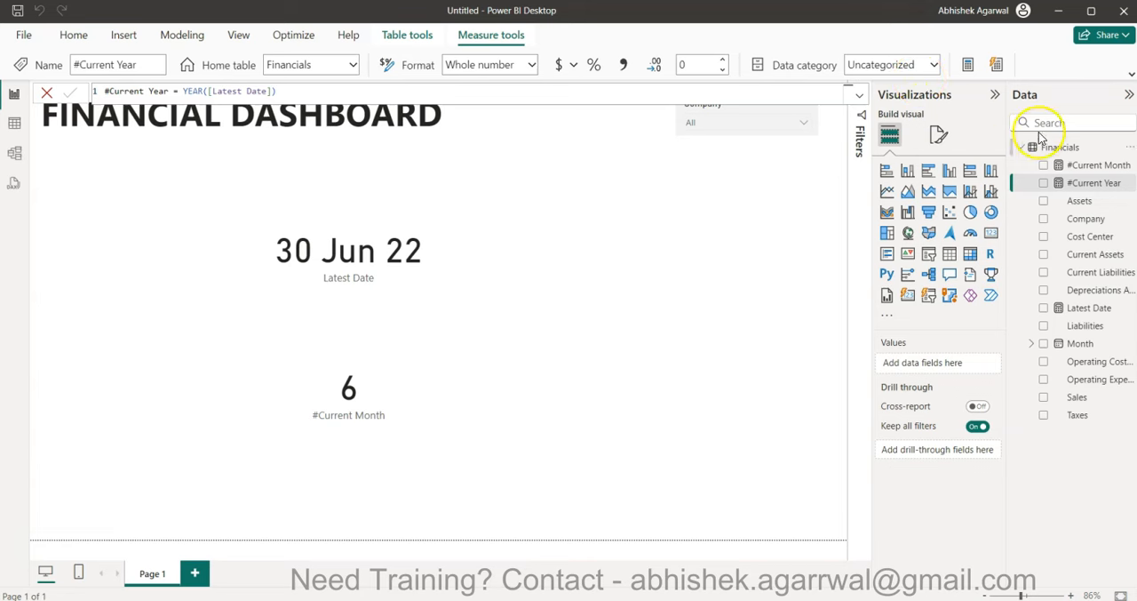
- Create a measure named #Previous Month and declare the variable _latestmonth on its second line
left_click(969, 66)
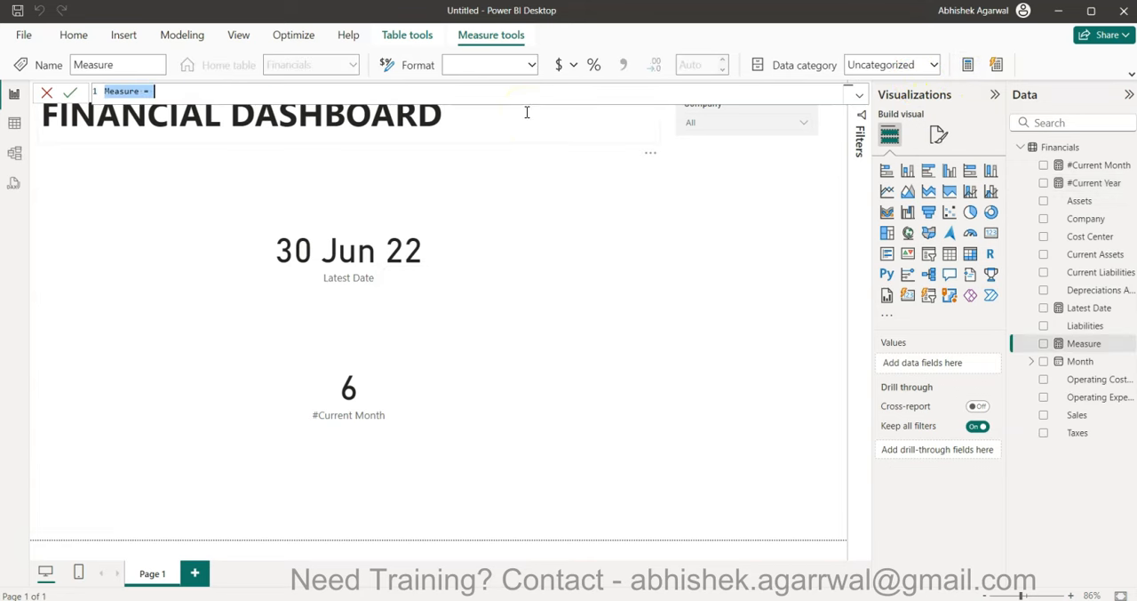
type("#Prev")
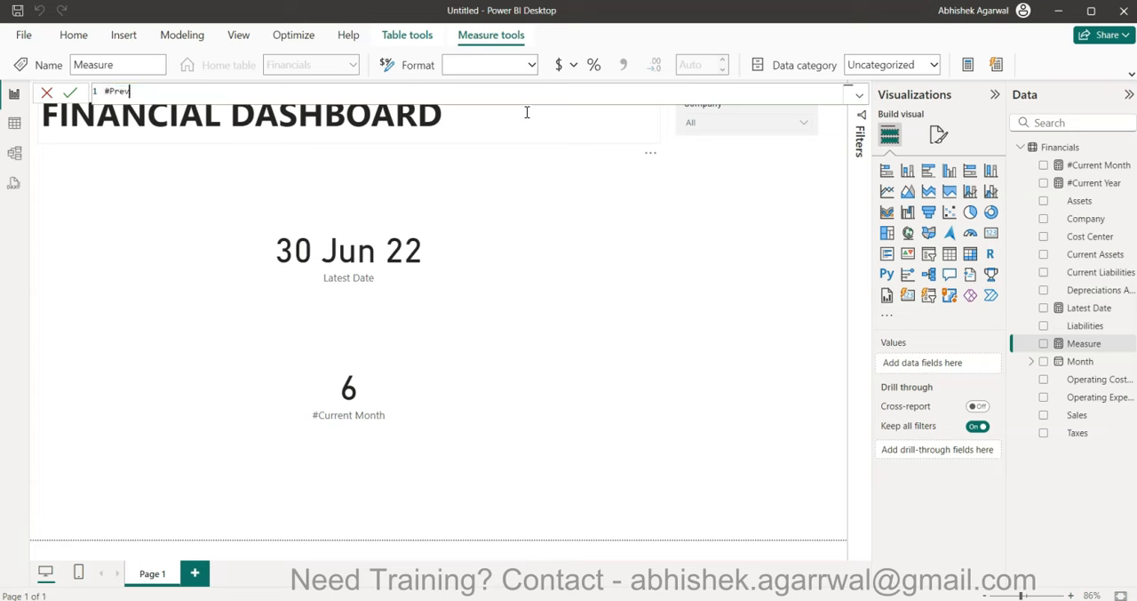
type("ious Month =")
key("shift+Return")
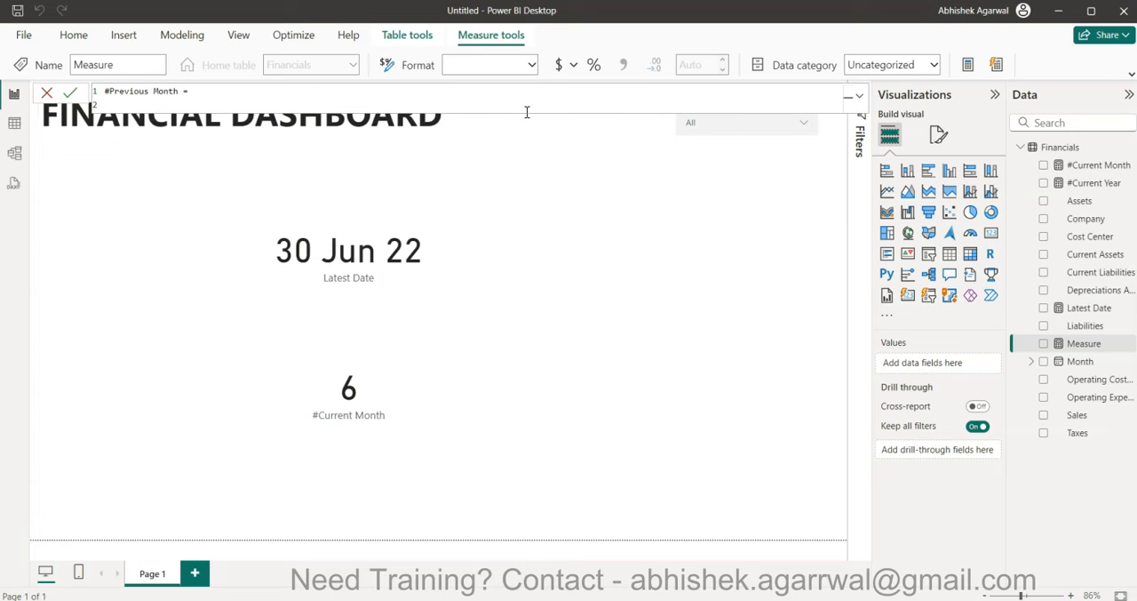
type("VAR _latestmonth = #l")
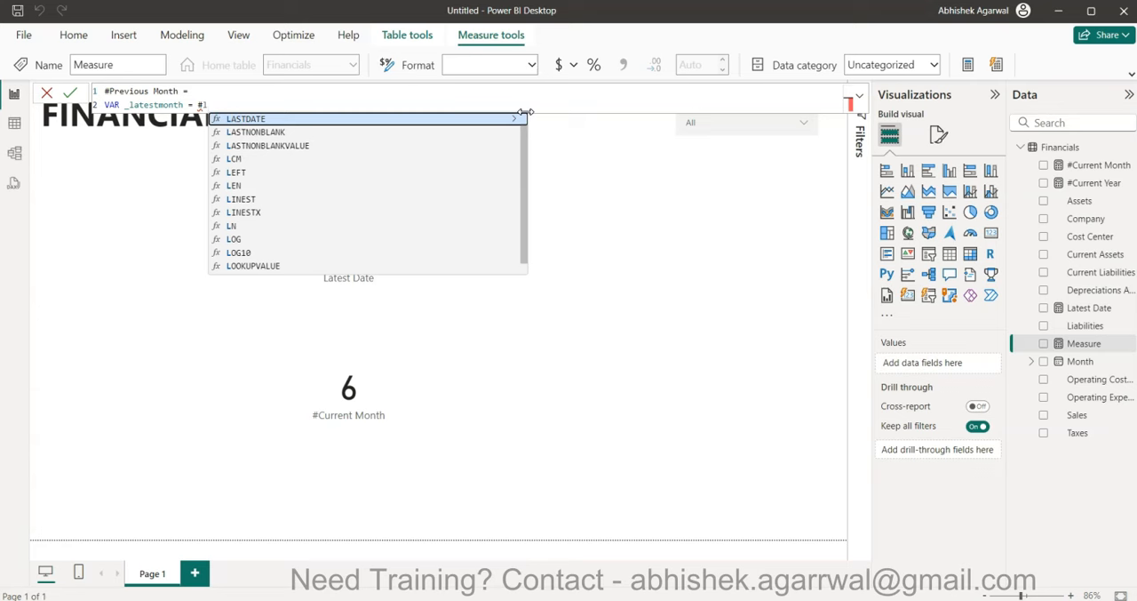
type("ate")
key("Tab")
key("BackSpace")
key("BackSpace")
key("BackSpace")
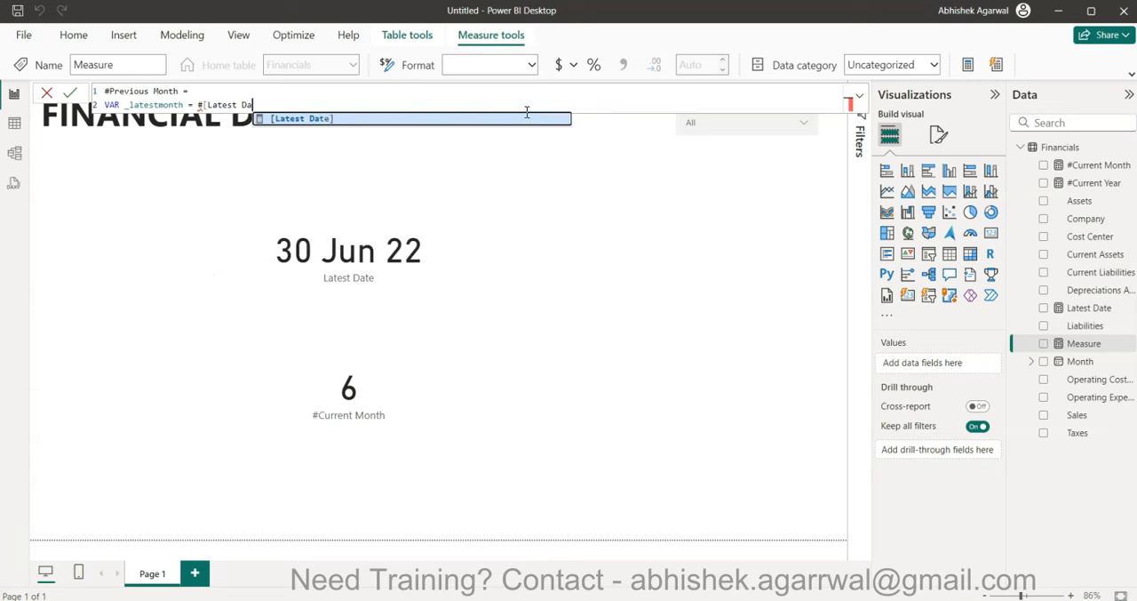
key("BackSpace")
key("BackSpace")
key("BackSpace")
key("BackSpace")
key("BackSpace")
key("BackSpace")
key("BackSpace")
key("BackSpace")
key("BackSpace")
key("BackSpace")
key("BackSpace")
- Assign the [#Current Month] measure to the _latestmonth variable
type("cur")
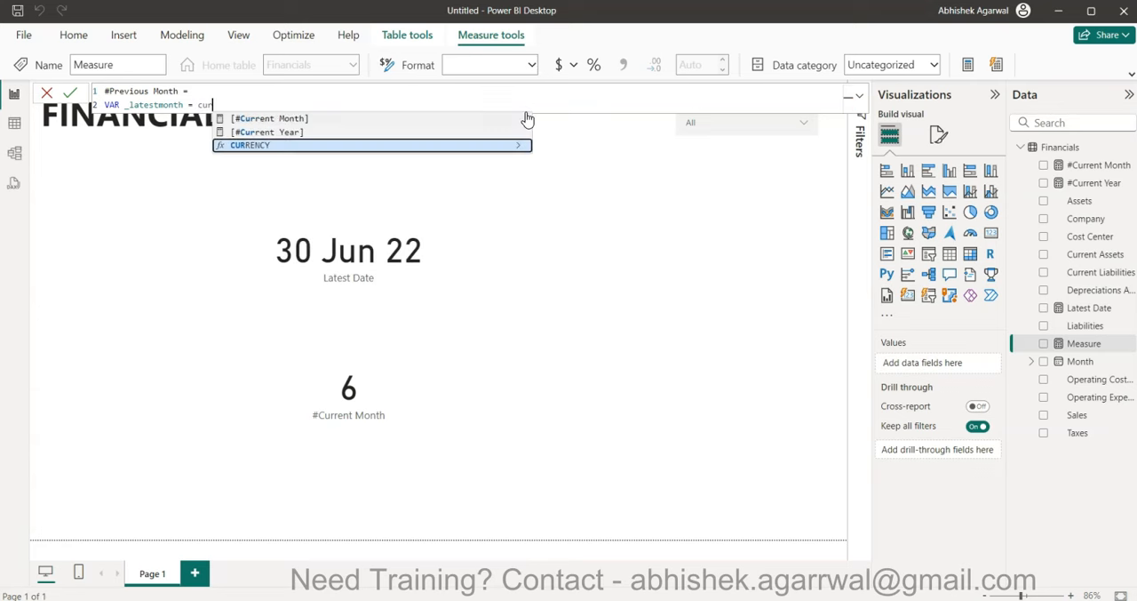
key("Up")
key("Up")
key("Tab")
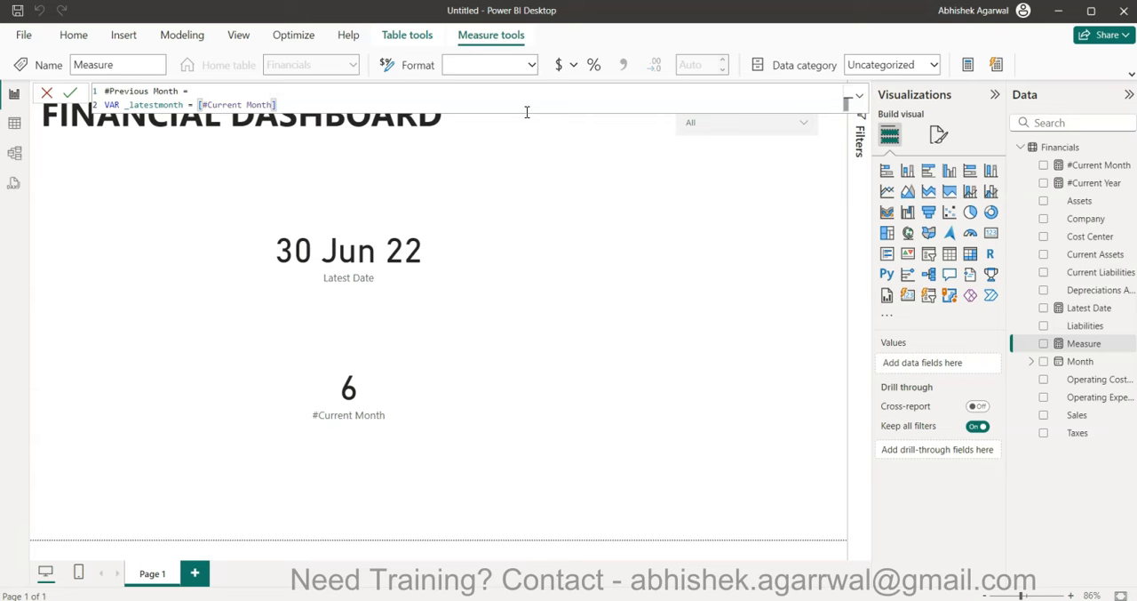
- Rename the _latestmonth variable in the #Previous Month formula to _previousmonth
left_click(155, 105)
key("BackSpace")
key("BackSpace")
key("BackSpace")
key("BackSpace")
key("BackSpace")
key("BackSpace")
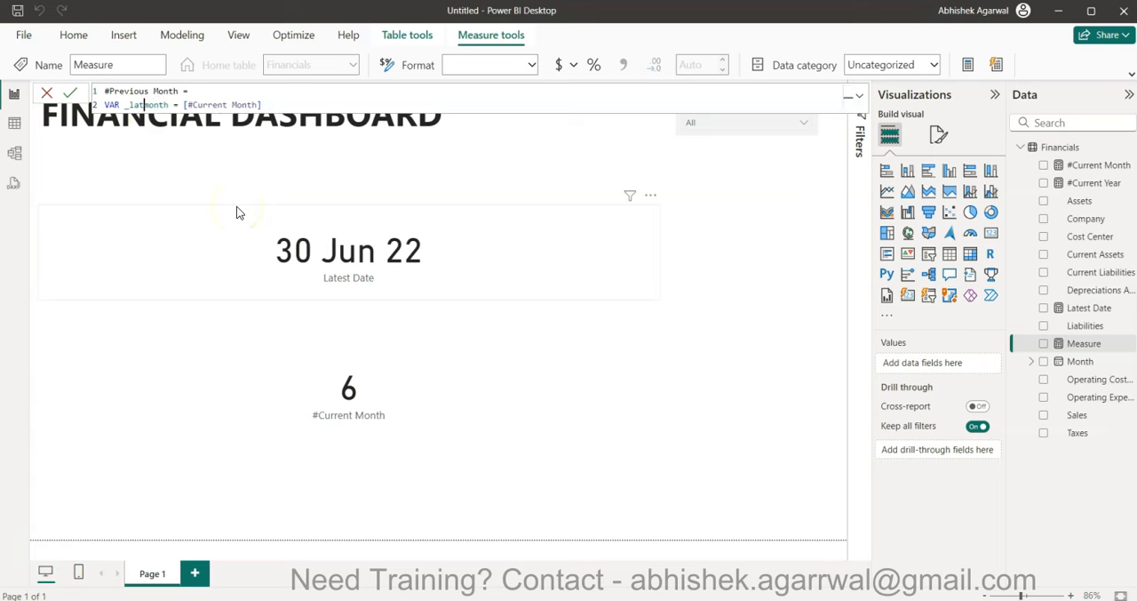
type("previous")
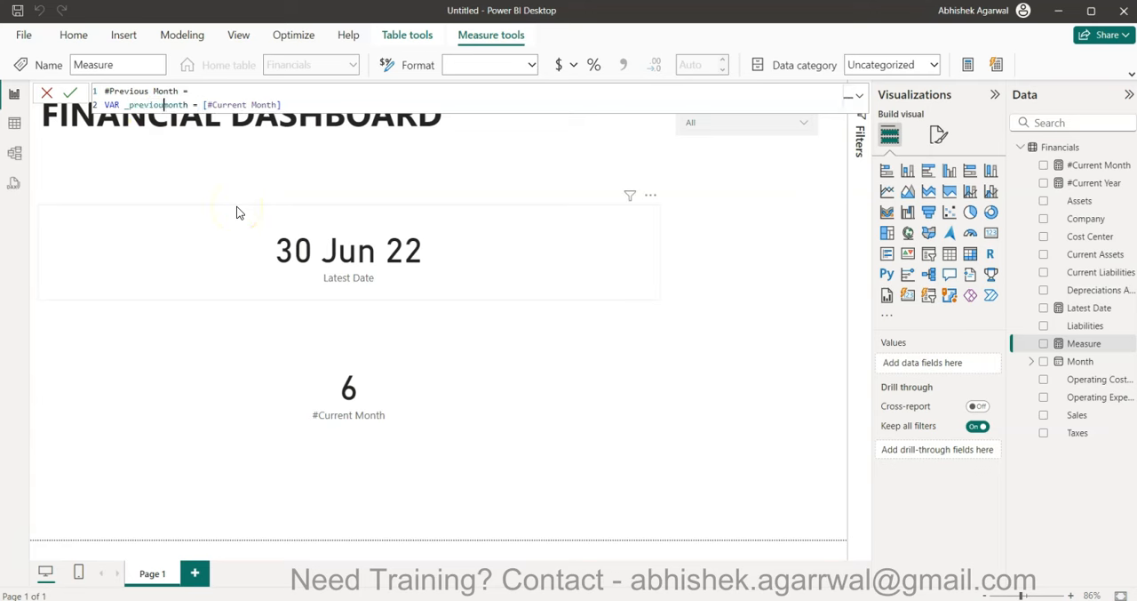
- Wrap the _previousmonth value in an IF so it reads IF([#Current Month]=1,12,[#Current Month]-1)
key("End")
key("Left")
key("Left")
key("Left")
key("Left")
key("Left")
key("Left")
key("Left")
key("Left")
key("Left")
key("Left")
key("Left")
key("Left")
key("Left")
key("Left")
key("Left")
key("Left")
key("Left")
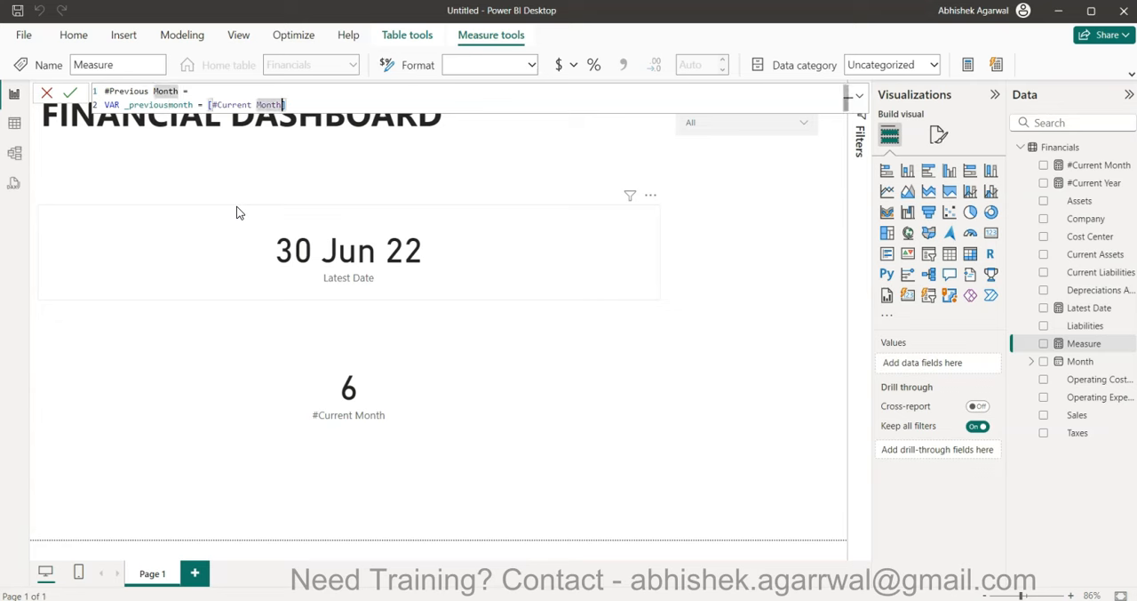
type("IF(")
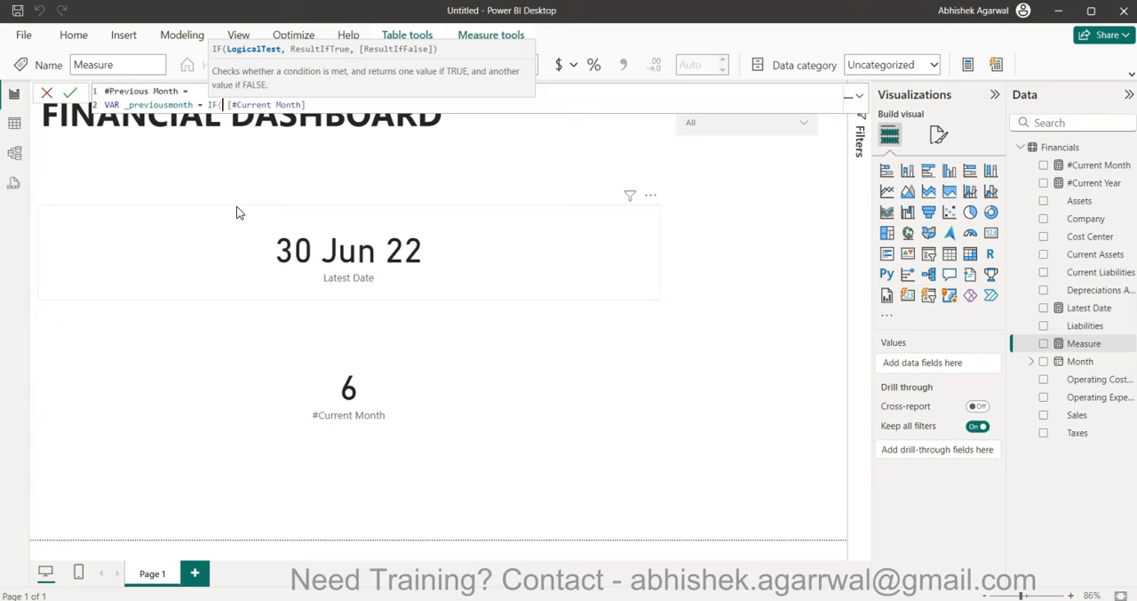
type("cur")
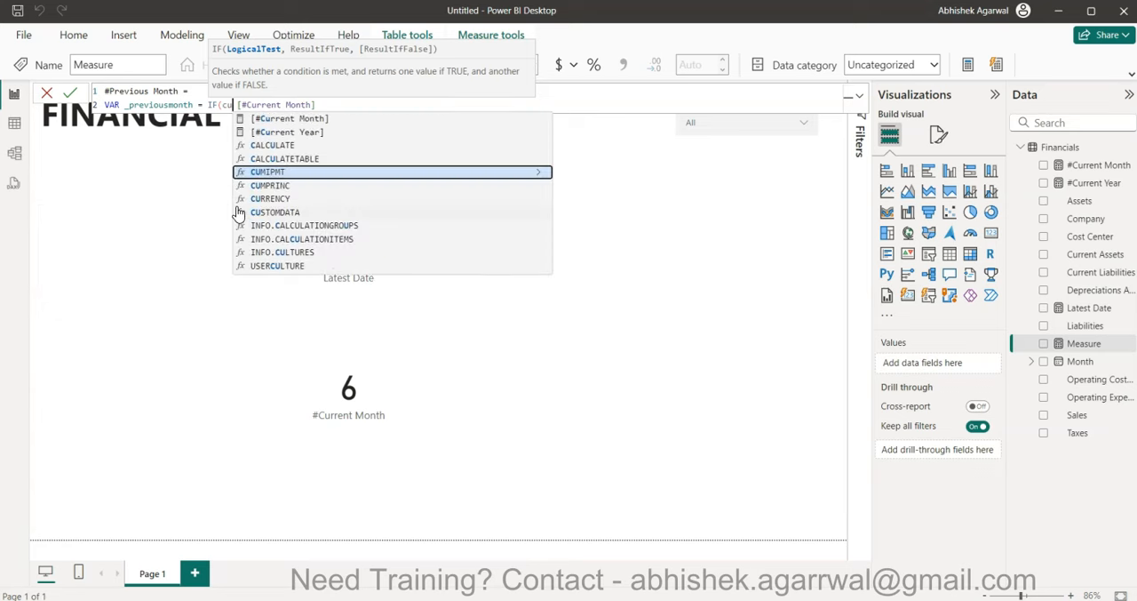
key("Up")
key("Up")
key("Tab")
type("=1,12")
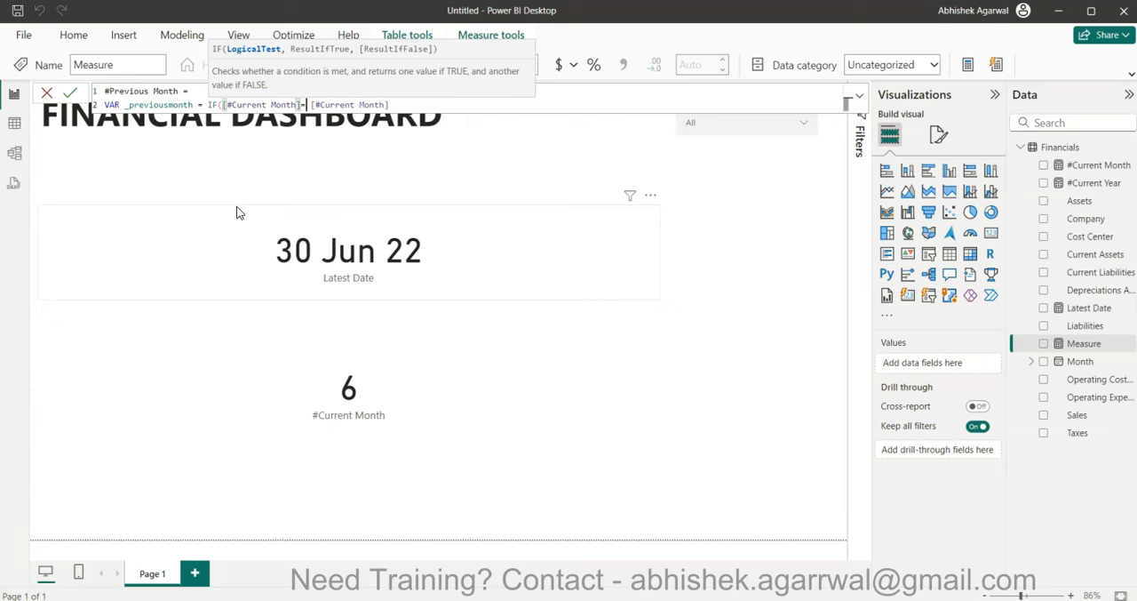
type(",")
key("BackSpace")
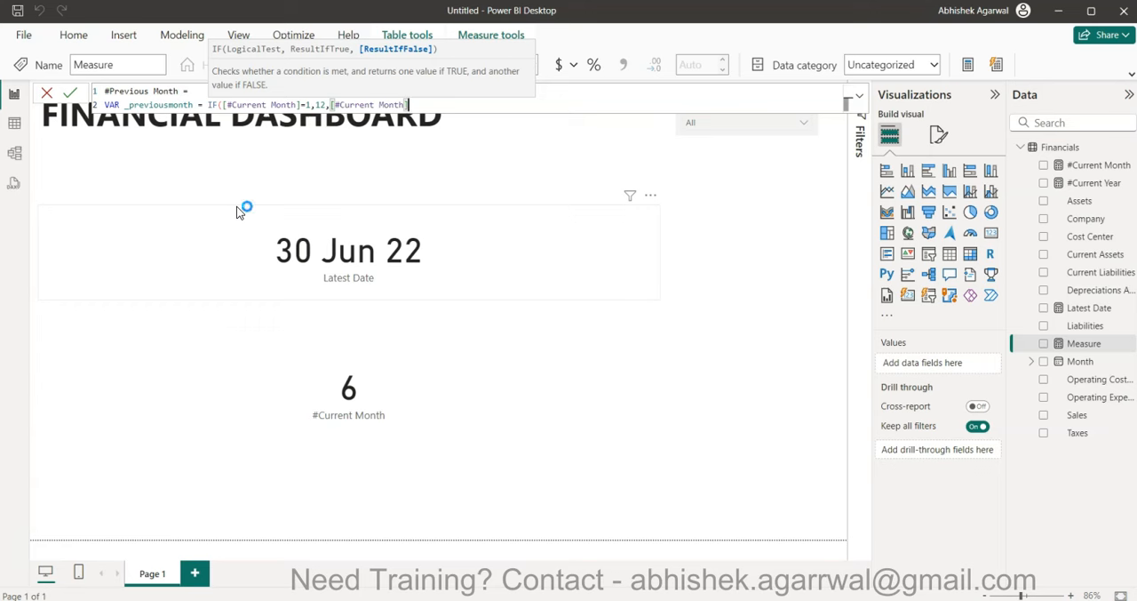
type("-1)")
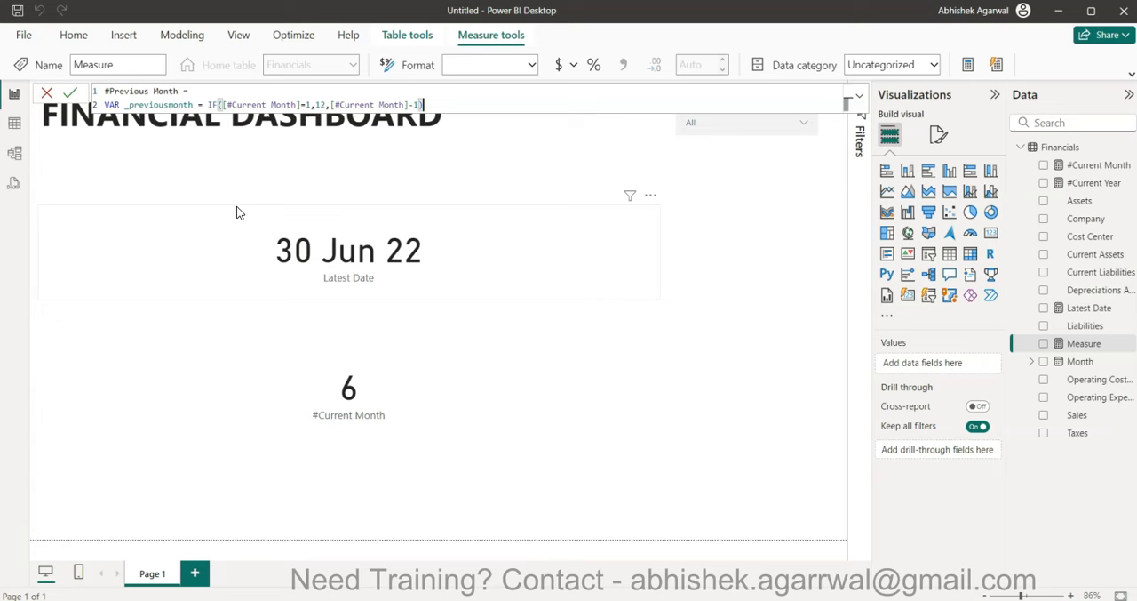
- Add a RETURN line that outputs _previousmonth and commit the #Previous Month measure
key("shift+Return")
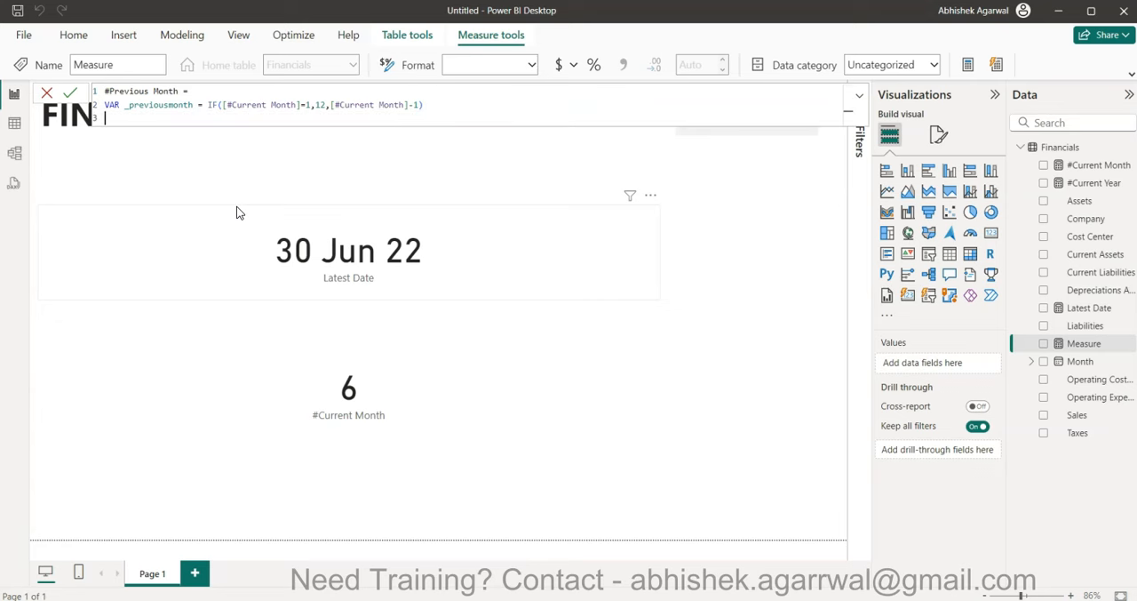
type("RETURN")
key("shift+Return")
type("_pre")
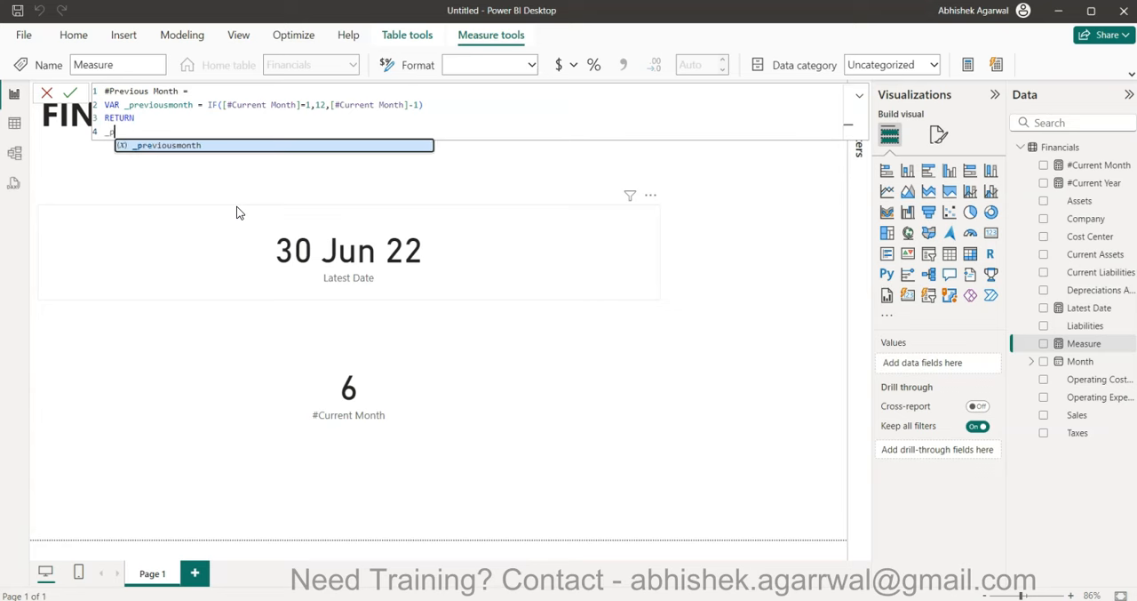
key("Tab")
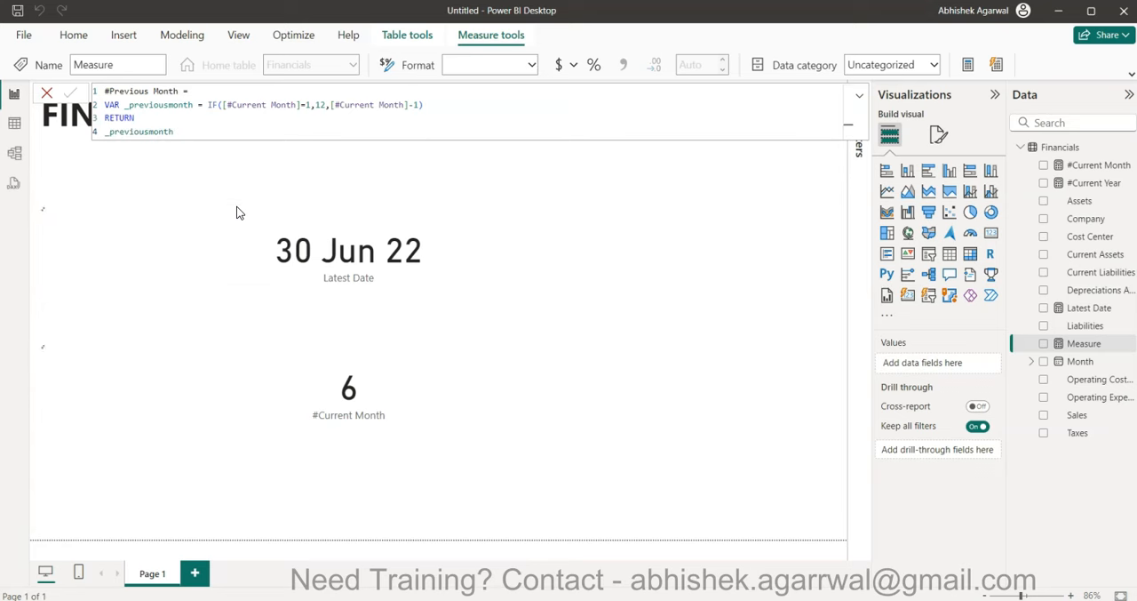
key("Return")
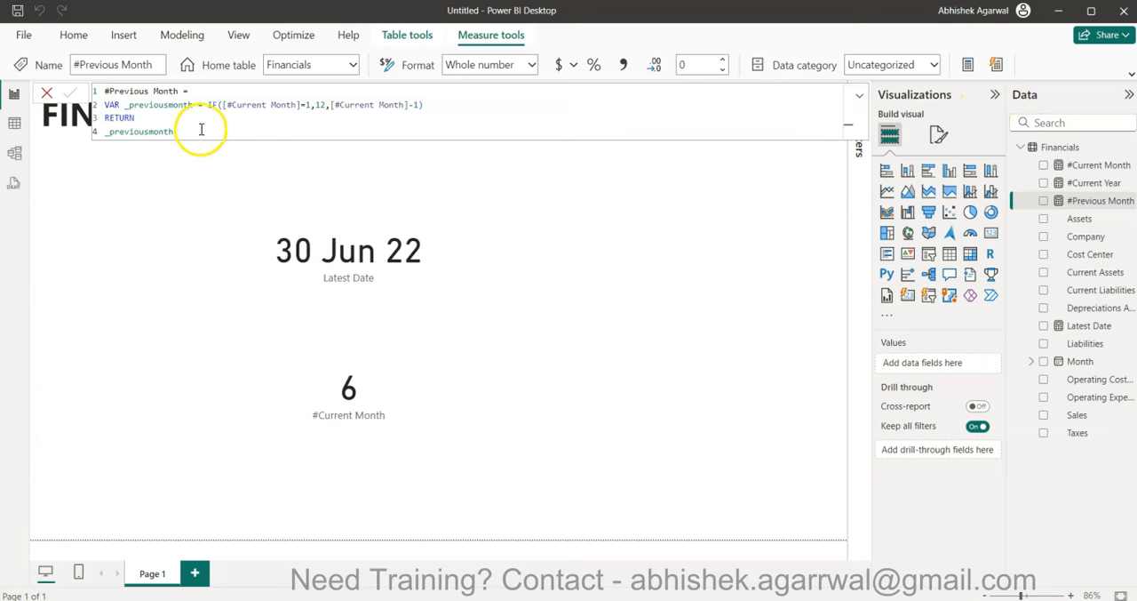
- Create a measure named #Previous Year and declare the variable _previousyear on its second line
left_click(967, 64)
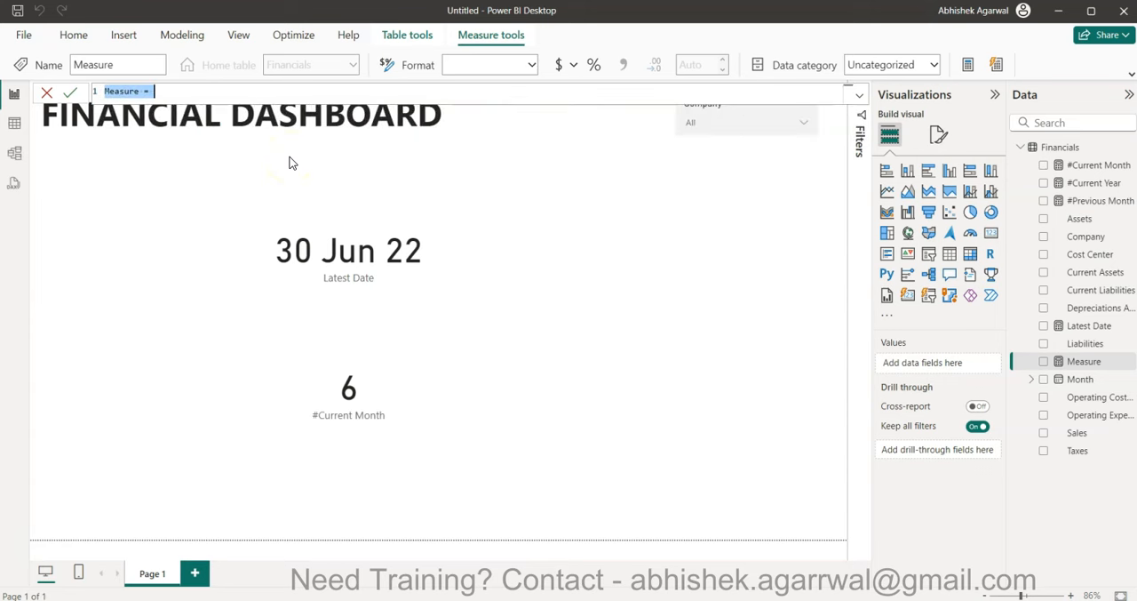
type("#Prve")
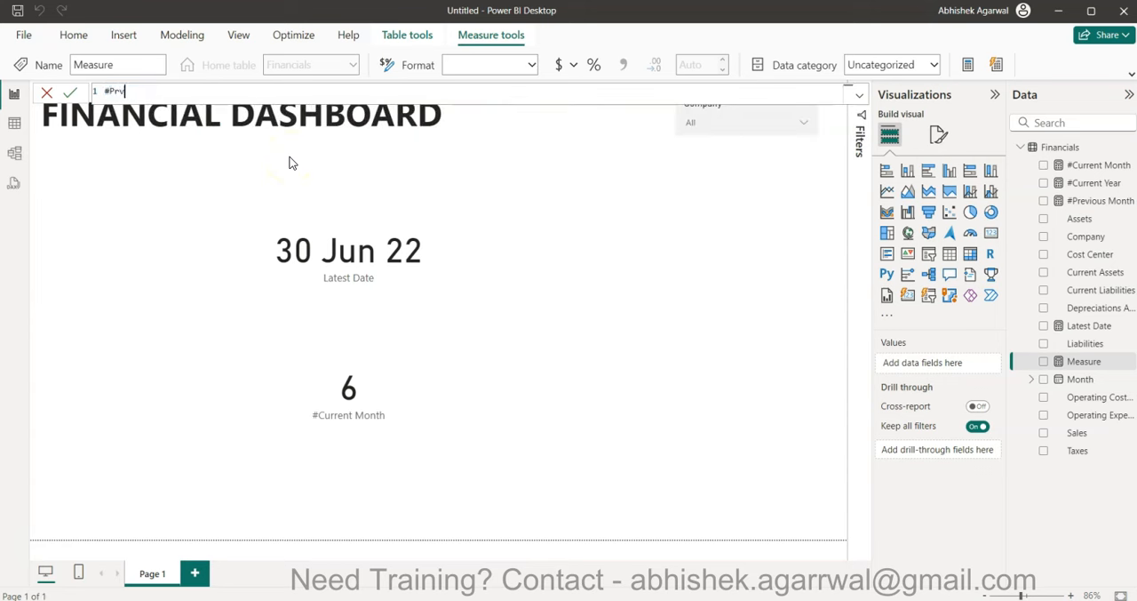
key("BackSpace")
key("BackSpace")
type("evious Year =")
key("shift+Return")
type("VAR ")
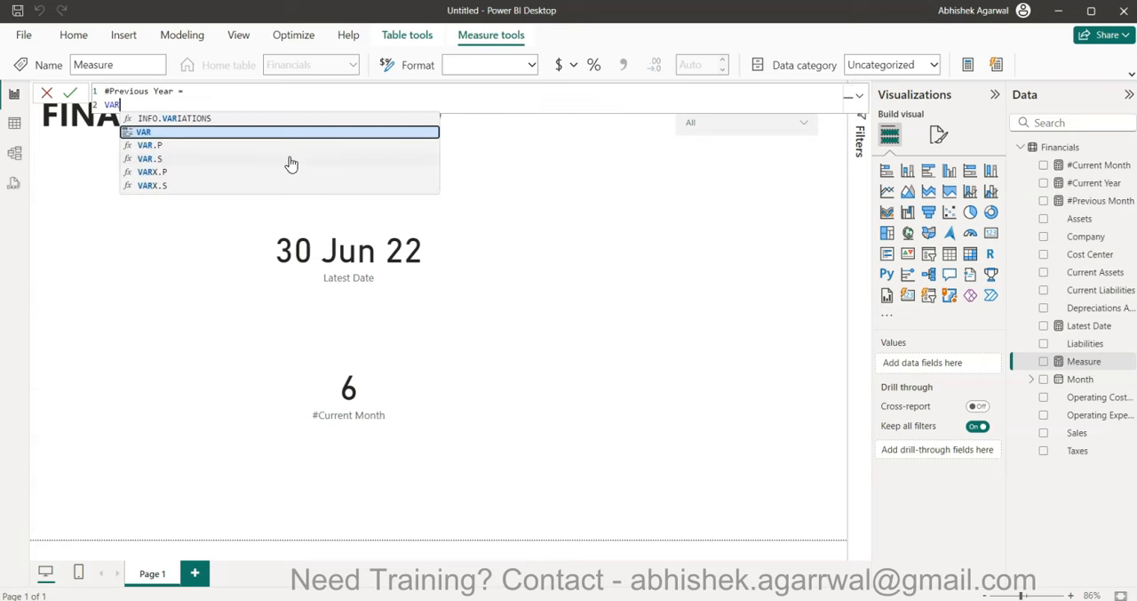
type("_previ")
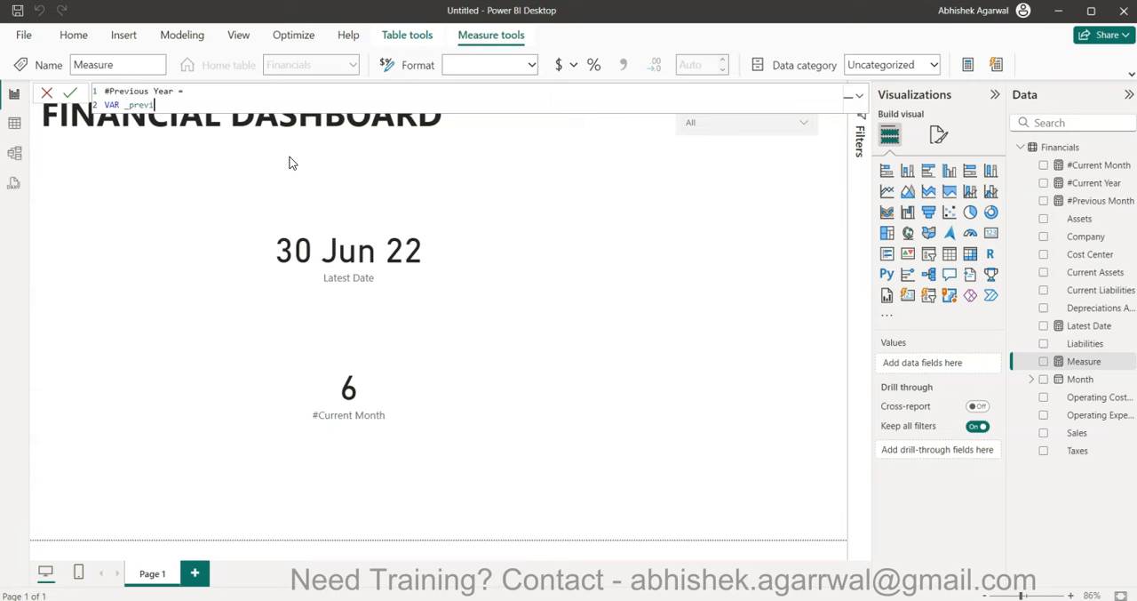
type("ousyear = IF(cur")
- Start the _previousyear value as an IF with the condition [#Current Month]=1
key("Up")
key("Up")
key("Tab")
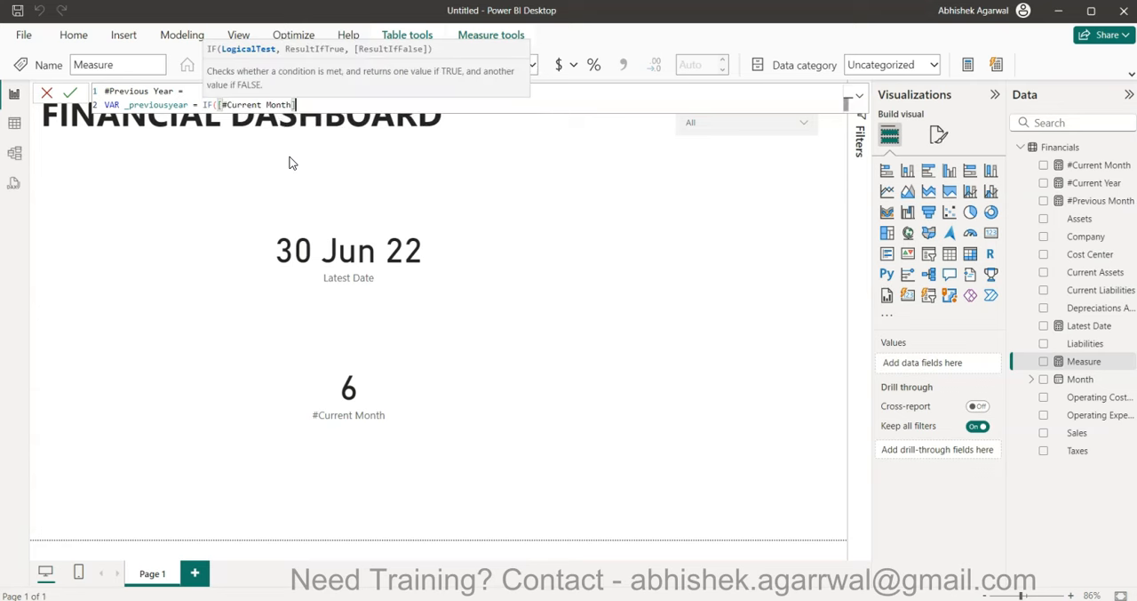
type("=1,late")
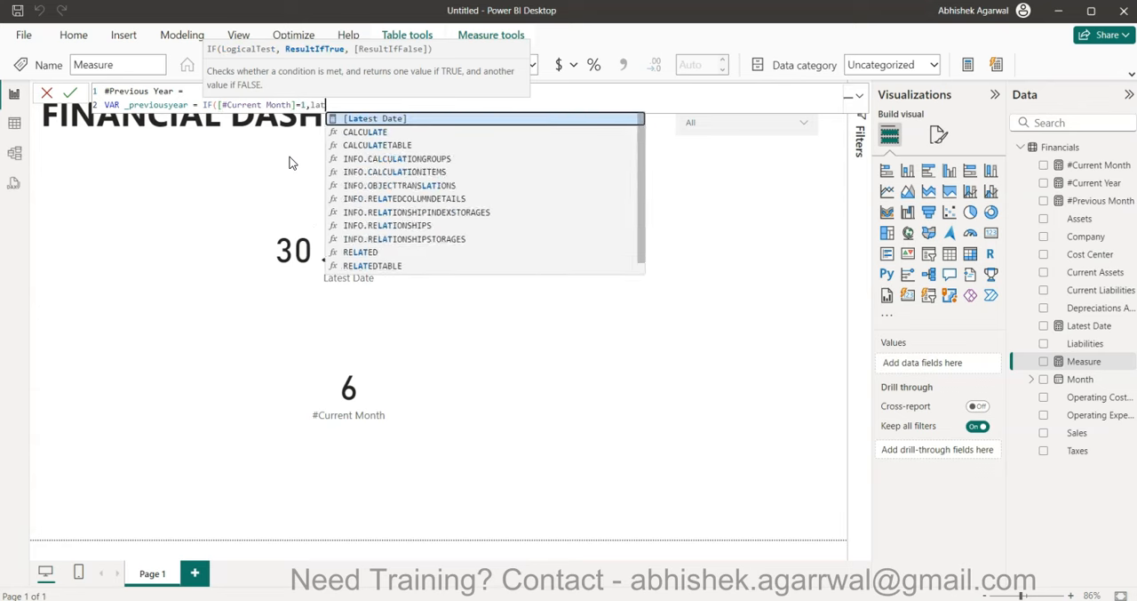
- Complete the _previousyear IF with [#Current Year]-1 as the true result and [#Current Year] as the false result
key("BackSpace")
key("BackSpace")
key("BackSpace")
key("BackSpace")
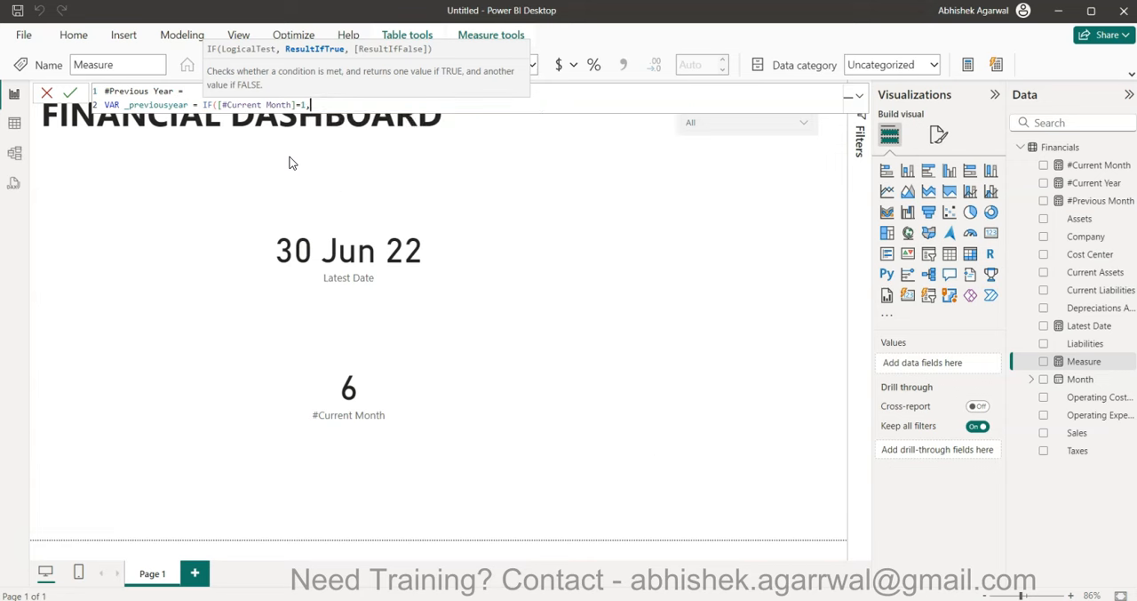
type("cur")
key("Up")
key("Tab")
type("-1,cur")
key("Up")
key("Tab")
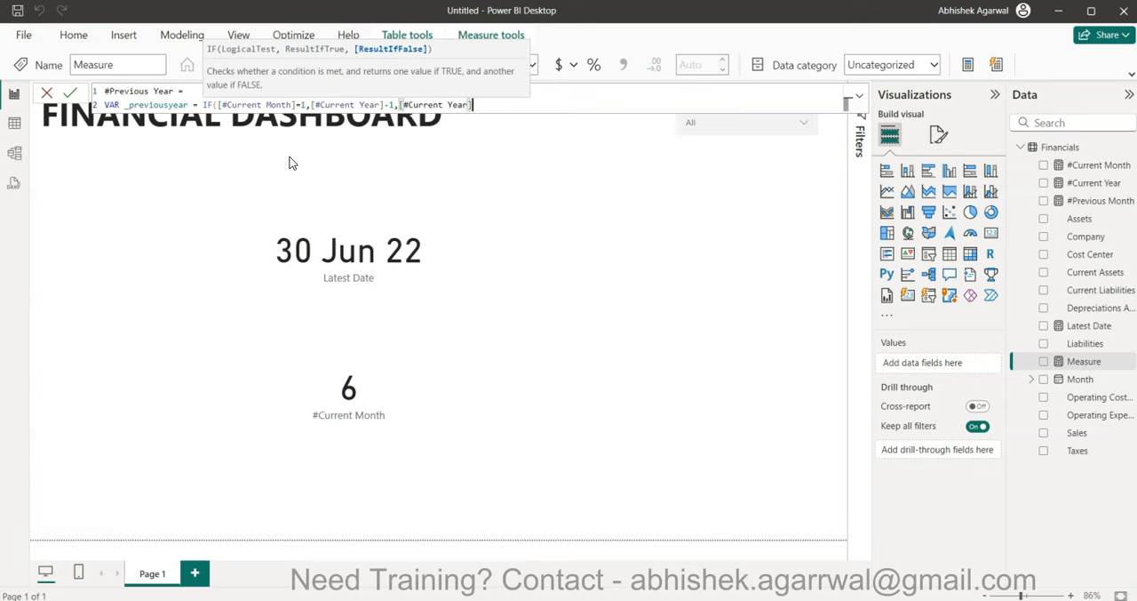
type(")")
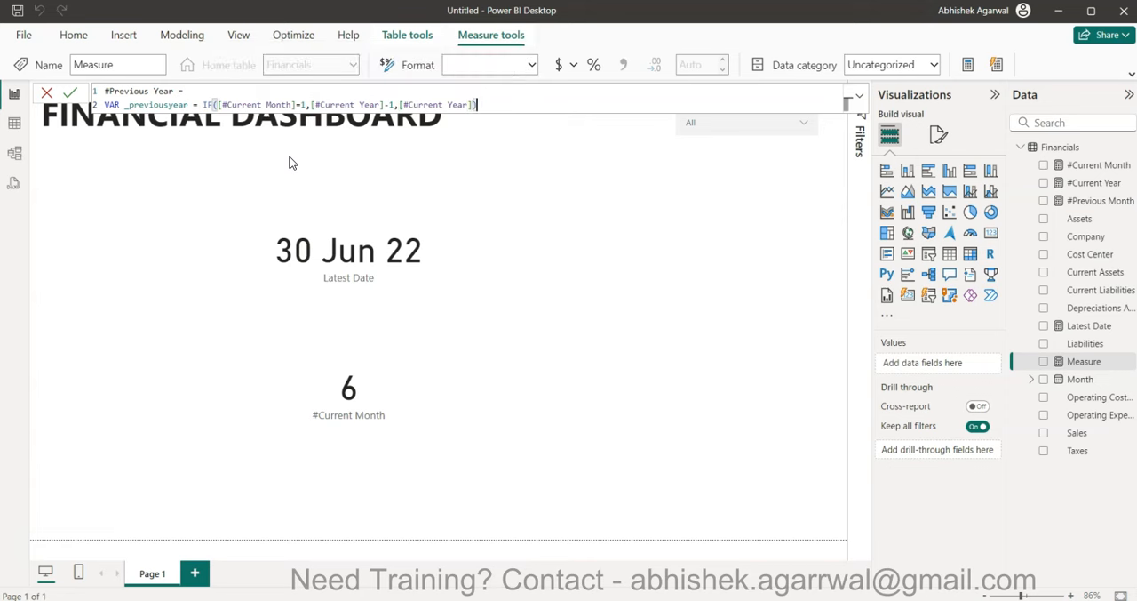
- Add a RETURN line that outputs _previousyear and commit the #Previous Year measure
left_click(297, 104)
key("shift+Return")
type("retu")
key("Tab")
key("shift+Return")
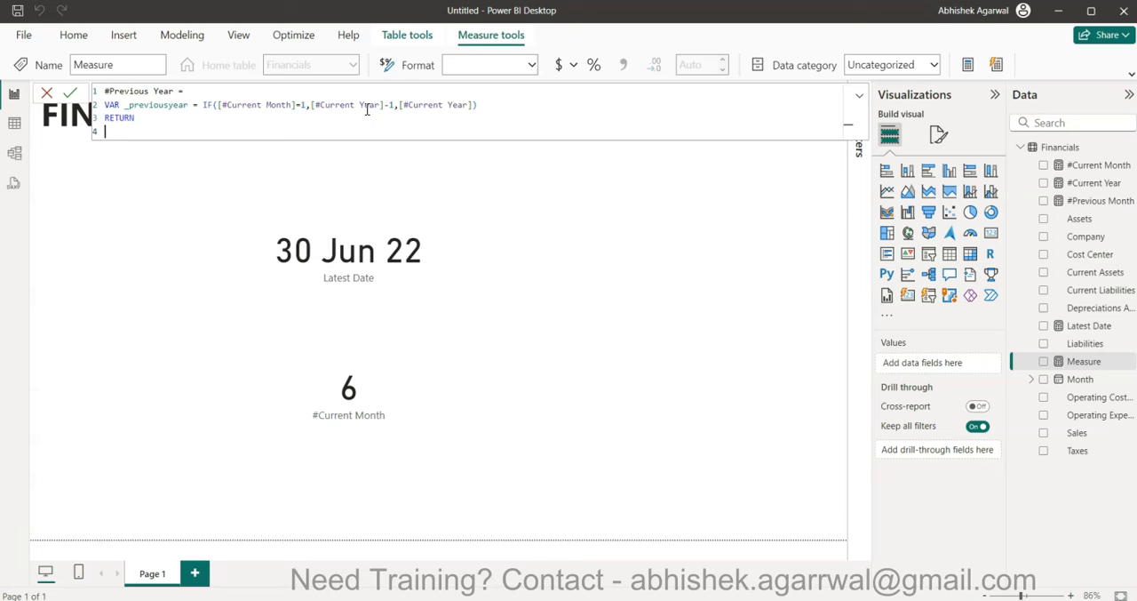
type("_pre")
key("Tab")
key("Return")
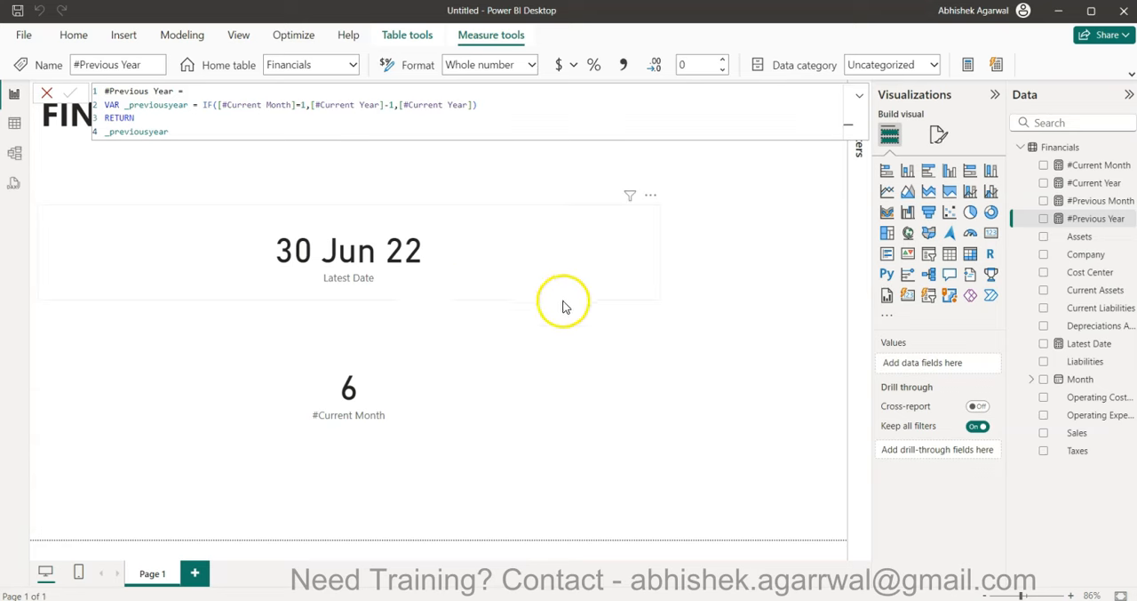
- Move the #Current Month card up below the Latest Date card and add a card showing #Previous Month beneath it
left_click(435, 274)
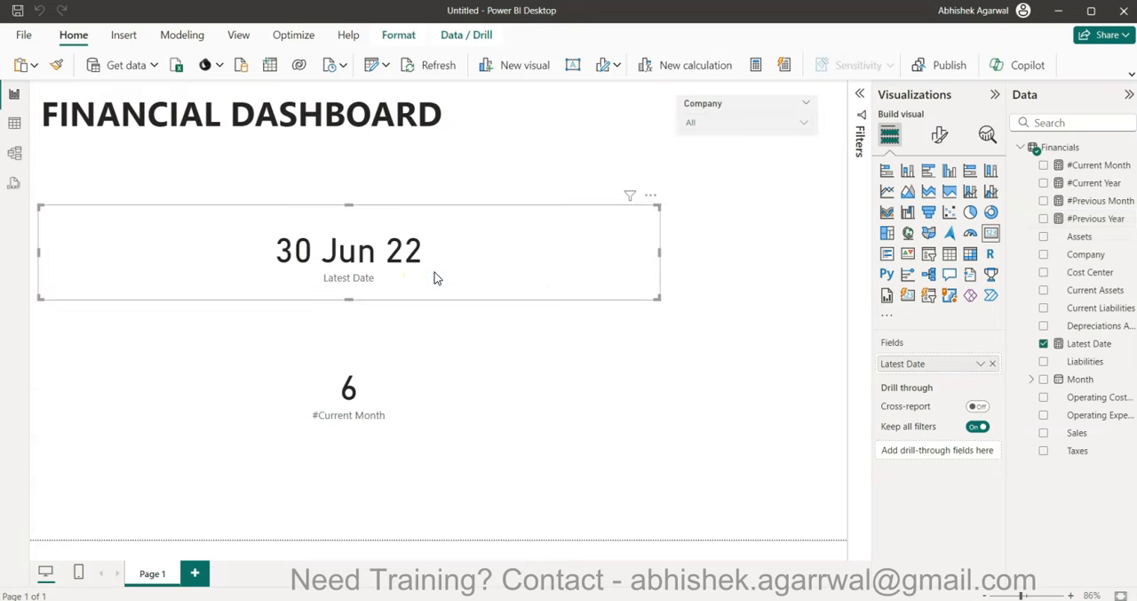
left_click(399, 374)
left_click_drag(399, 374, 409, 316)
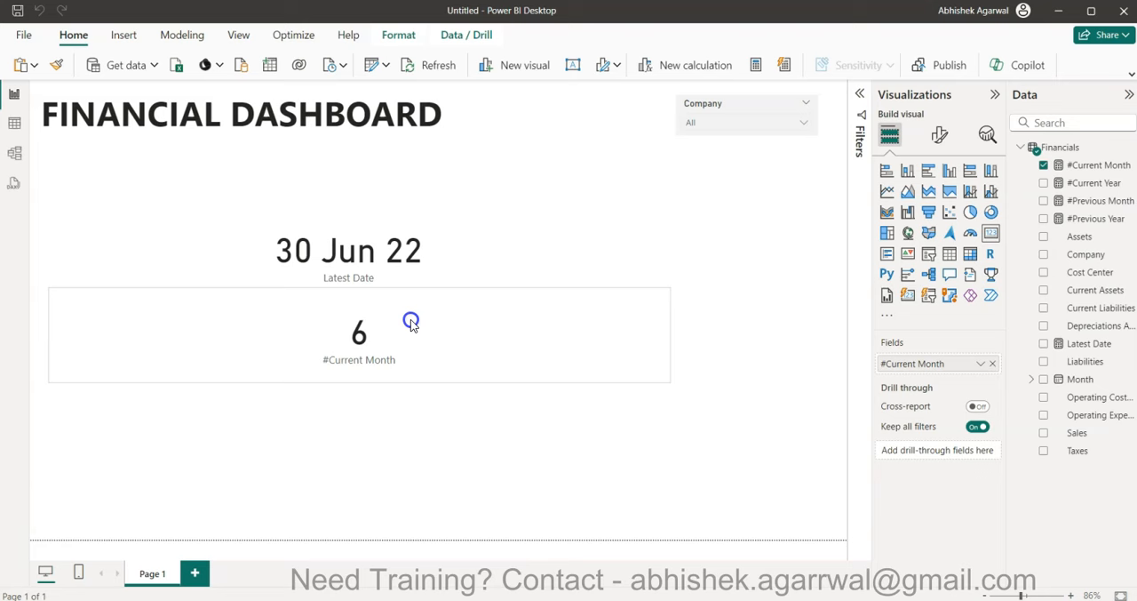
left_click(496, 462)
left_click(990, 232)
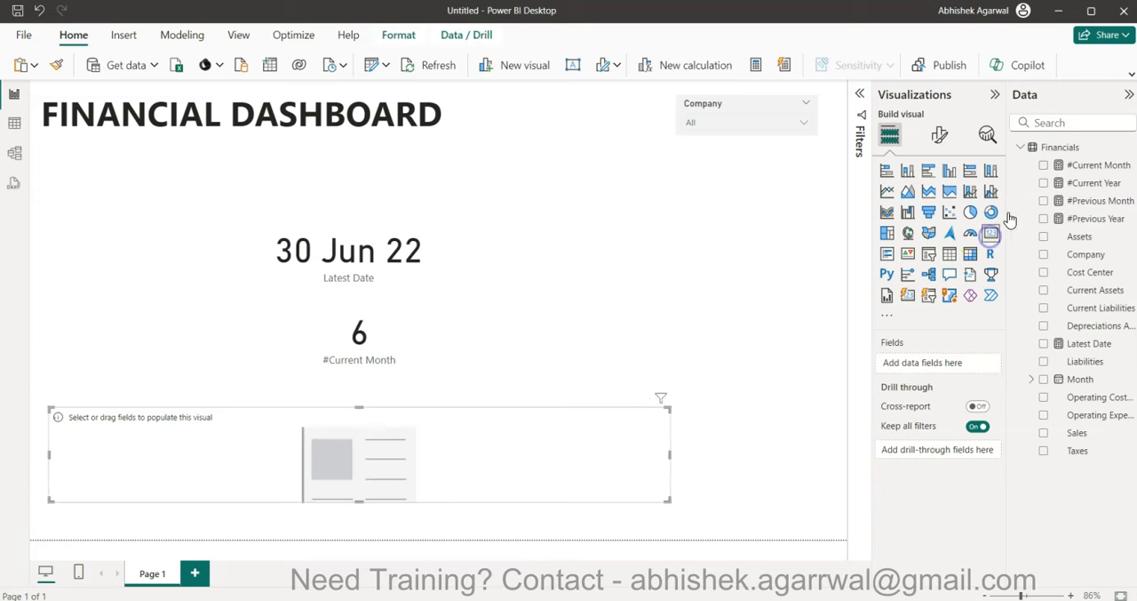
left_click(1043, 201)
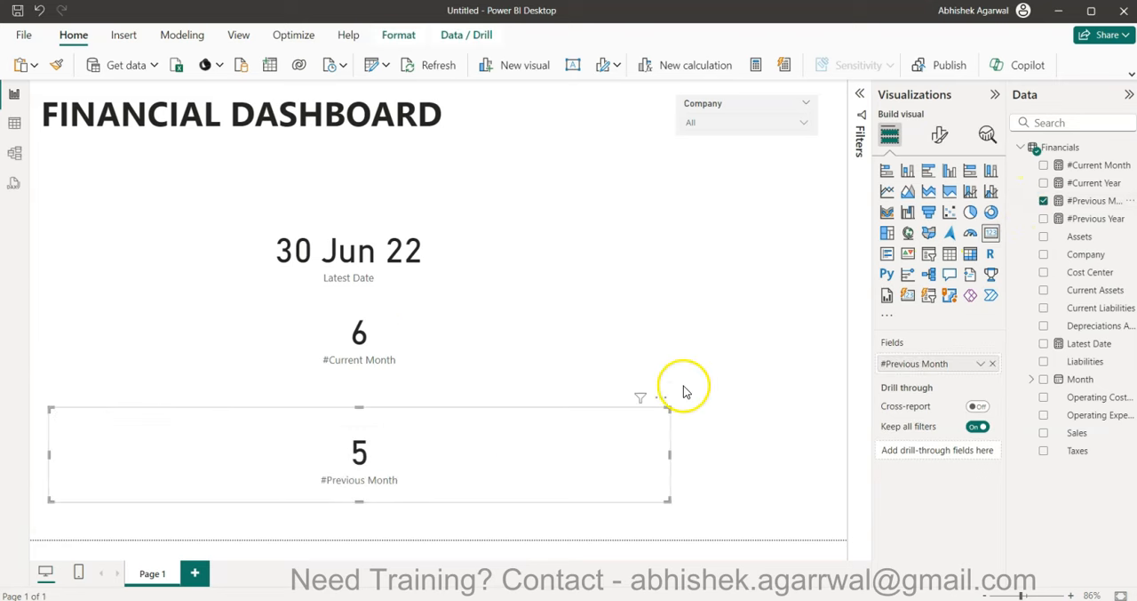
- Add a card showing #Previous Year below the Company slicer to check the measure
left_click(711, 366)
left_click(989, 233)
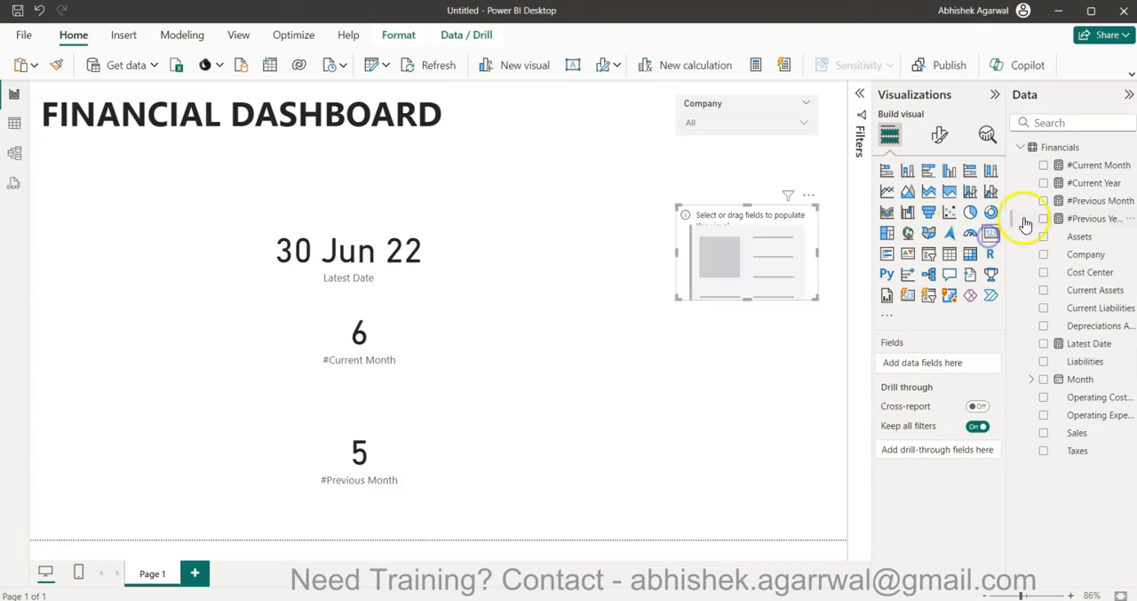
left_click(1044, 219)
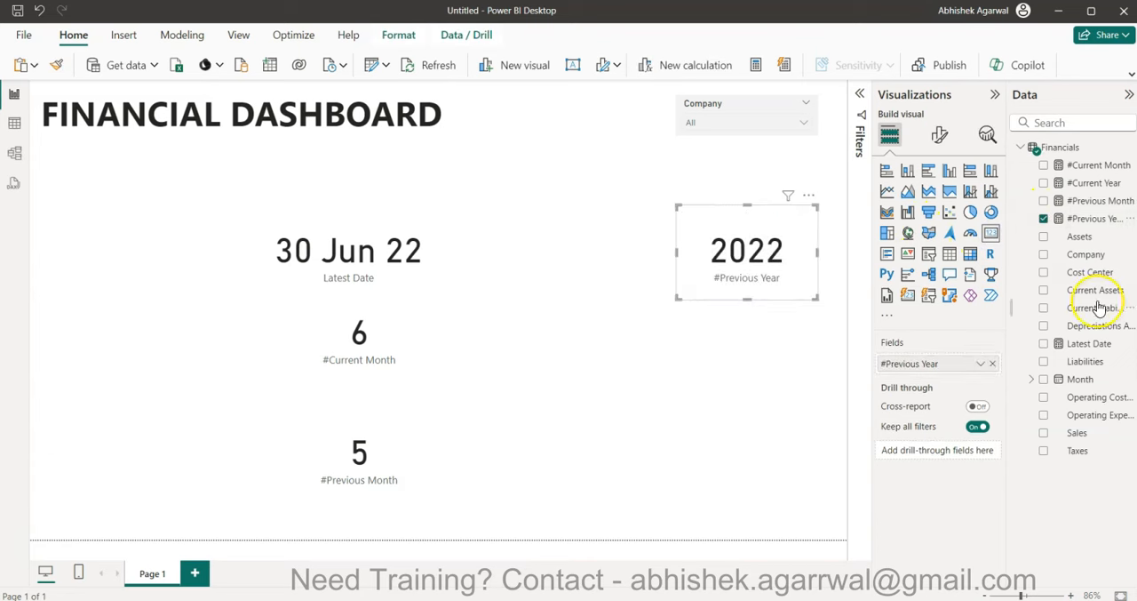
left_click(477, 335)
left_click(412, 450)
- Delete the #Previous Year, Latest Date, #Current Month and #Previous Month cards from the report page
left_click(711, 283)
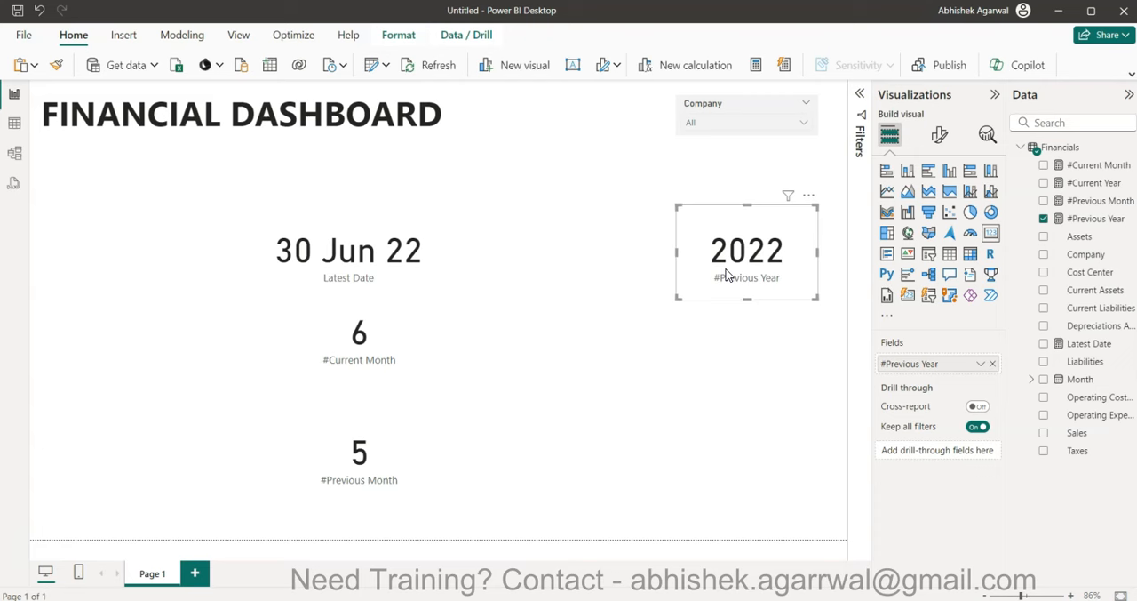
key("Delete")
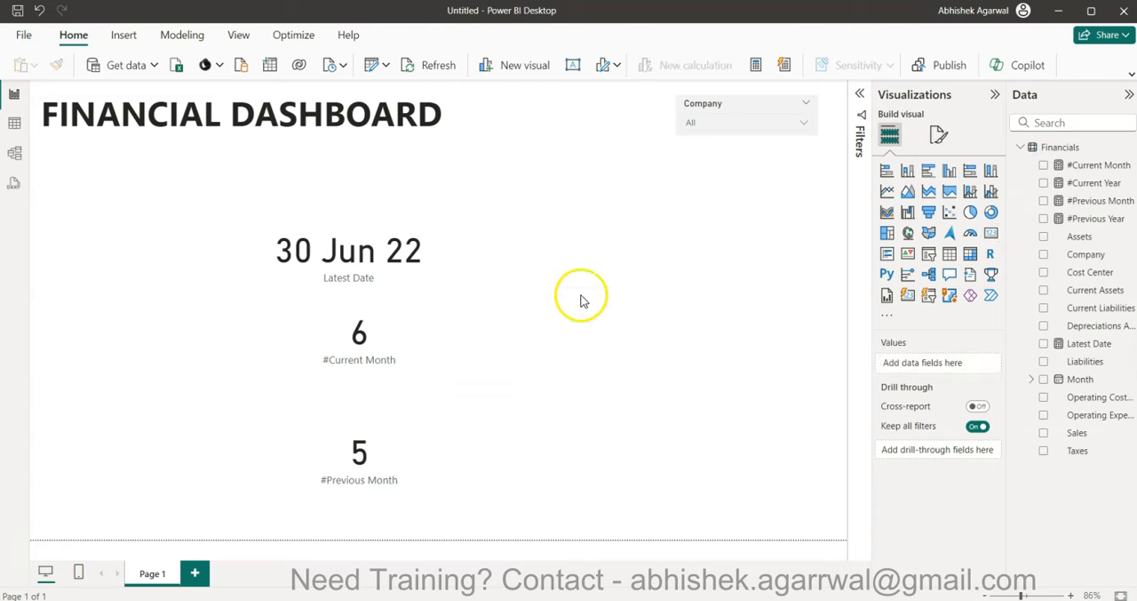
left_click(459, 257)
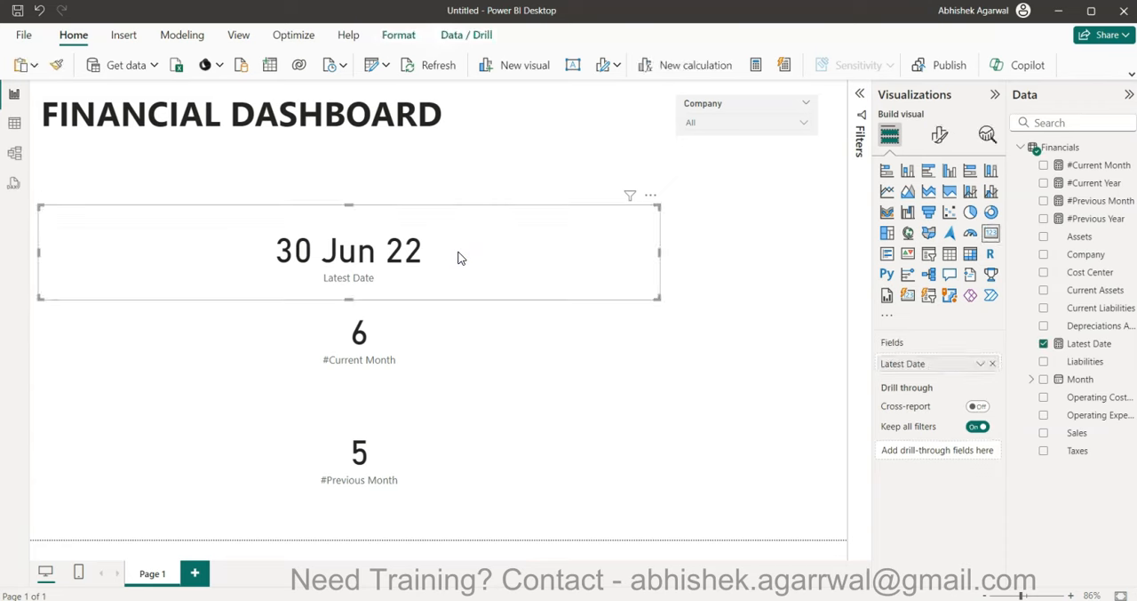
key("Delete")
left_click(404, 348)
key("Delete")
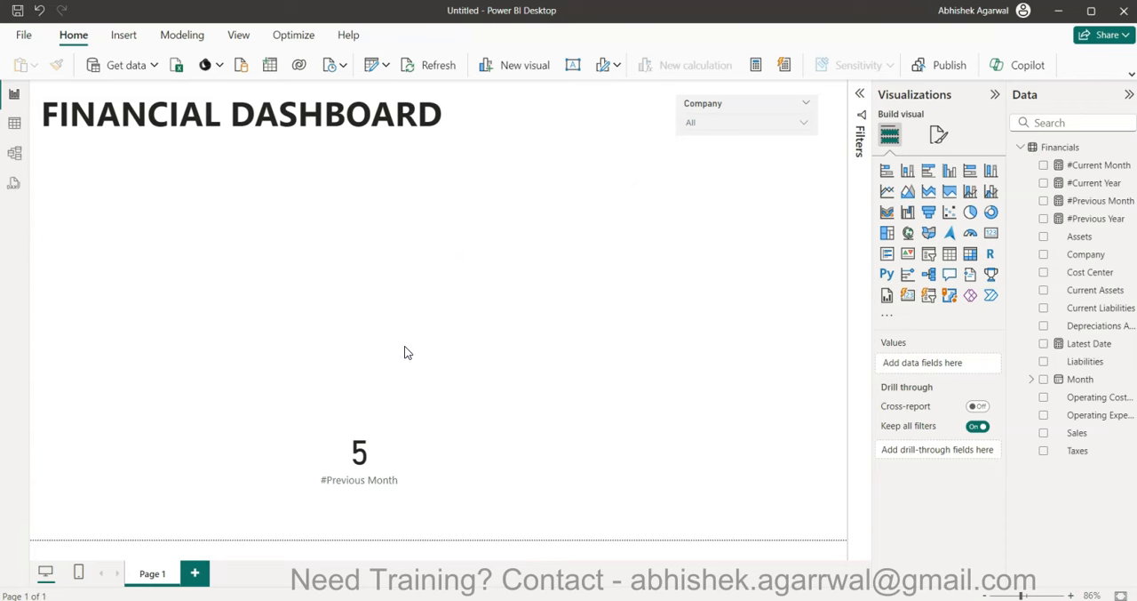
left_click(368, 456)
key("Delete")
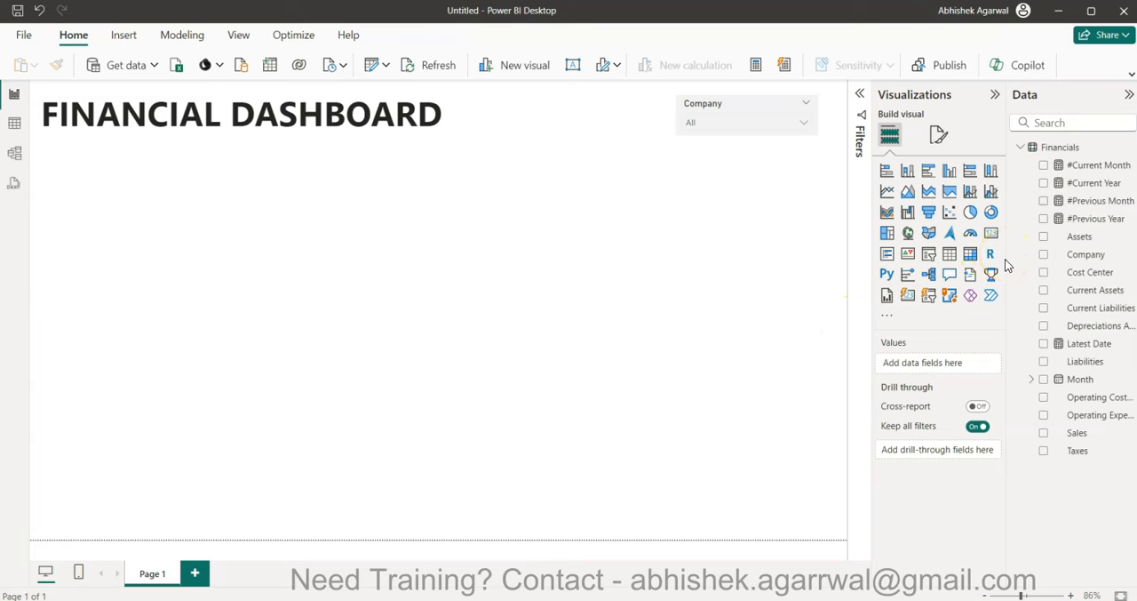
- Widen the Data pane to make more room for the field names
left_click_drag(1007, 258, 985, 264)
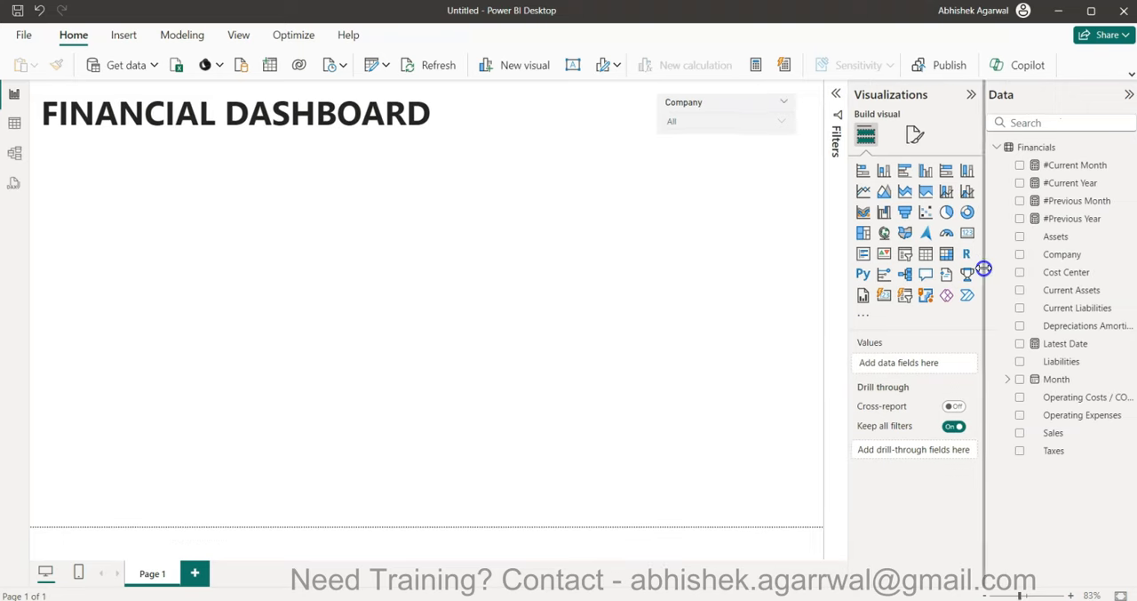
- Change the Assets column's data type to Whole number and accept the data type change
left_click(1058, 237)
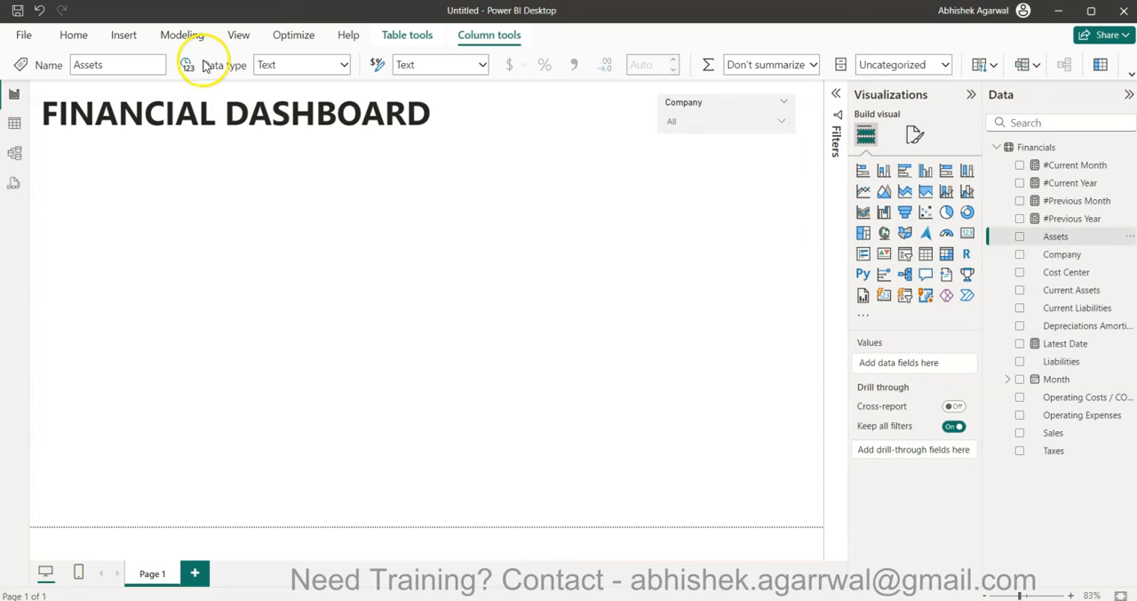
left_click(345, 66)
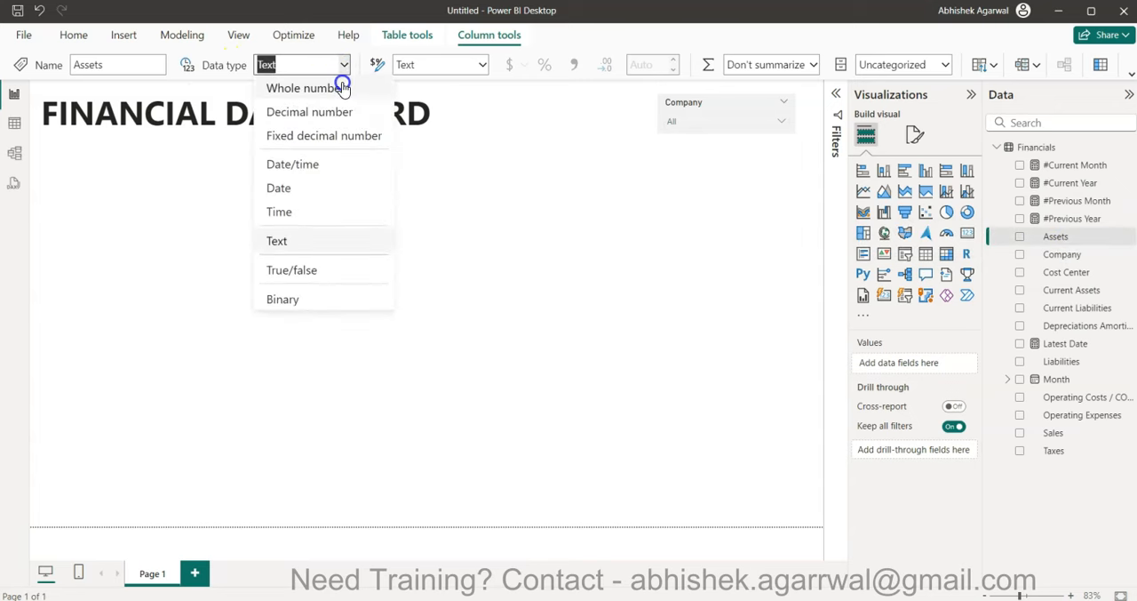
left_click(342, 87)
left_click(662, 373)
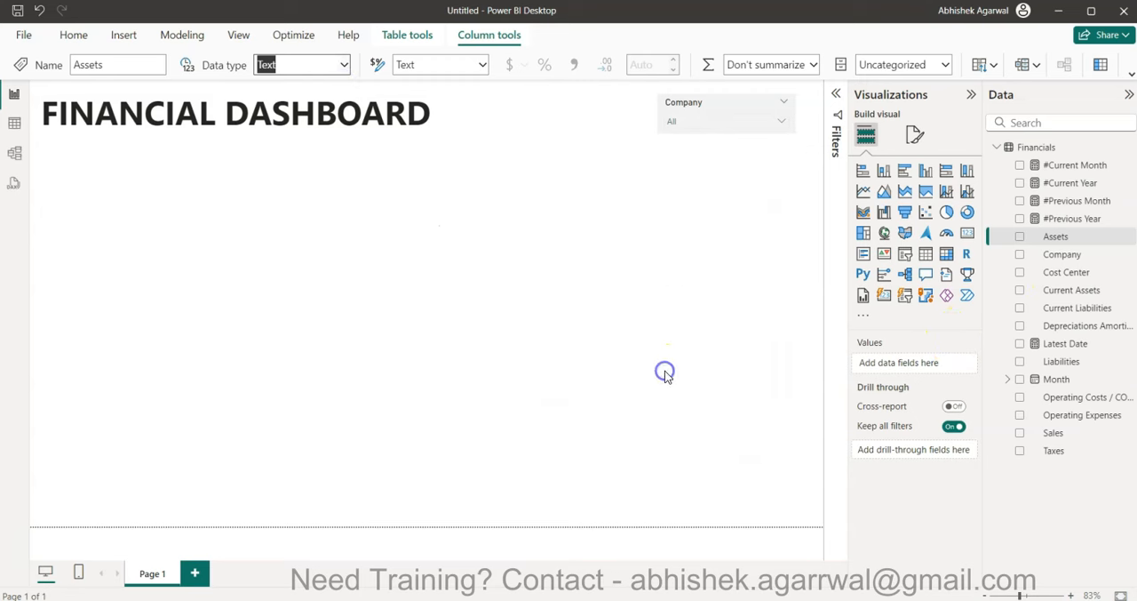
- Try to change the Company column's data type to Whole number
left_click(1060, 256)
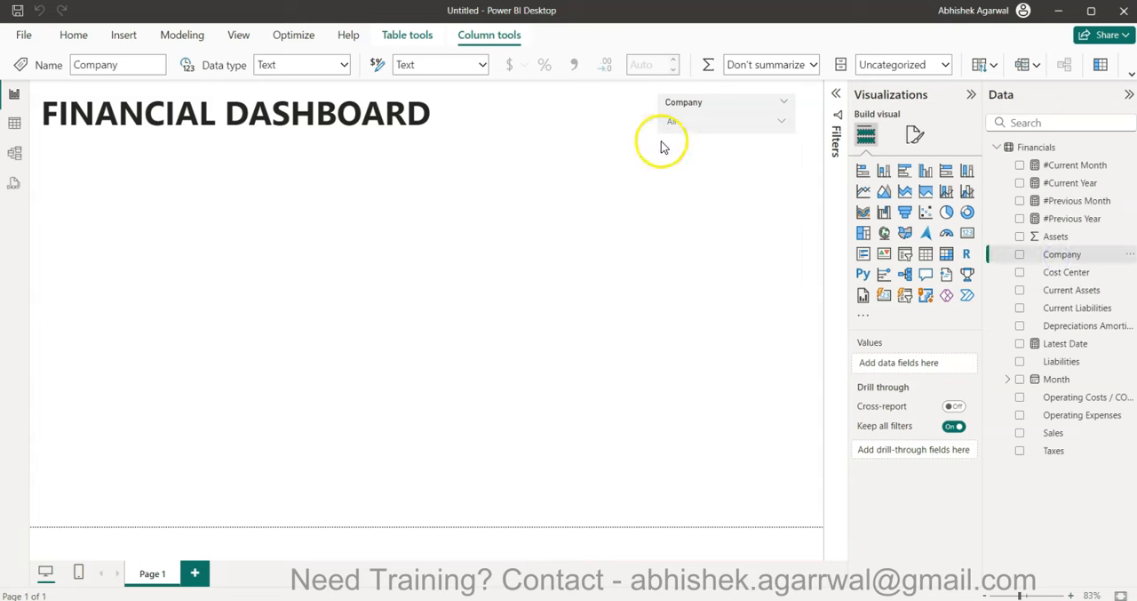
left_click(343, 64)
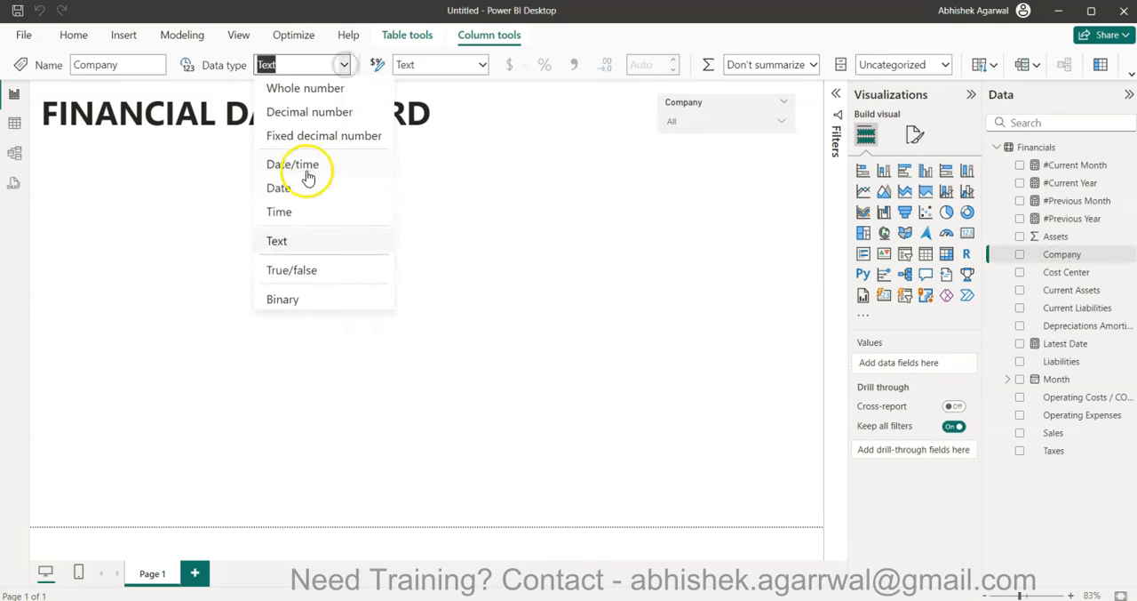
left_click(328, 90)
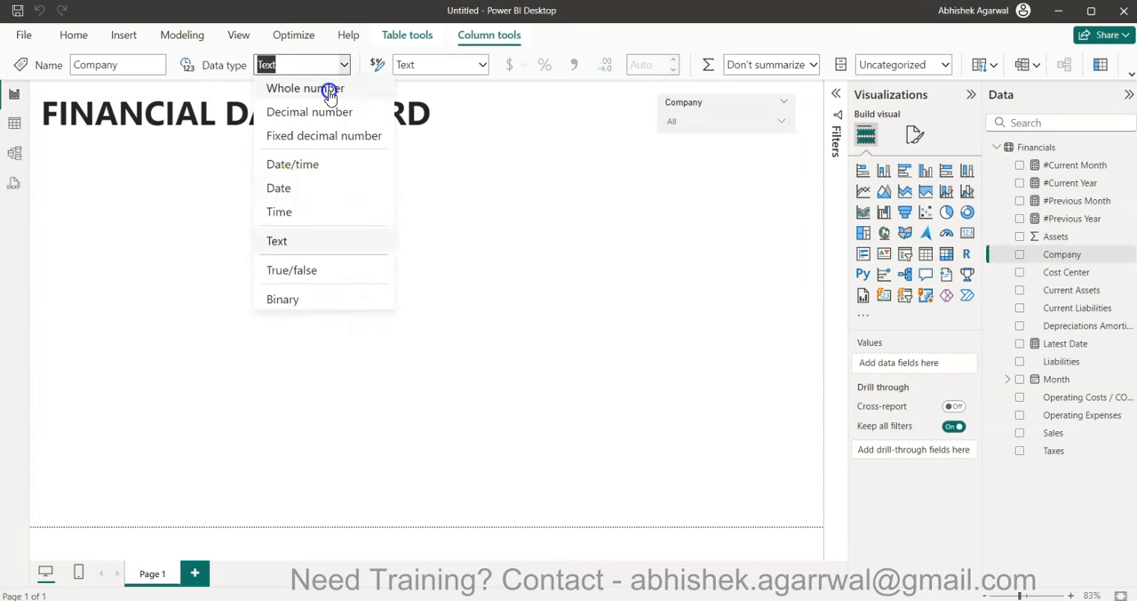
left_click(653, 372)
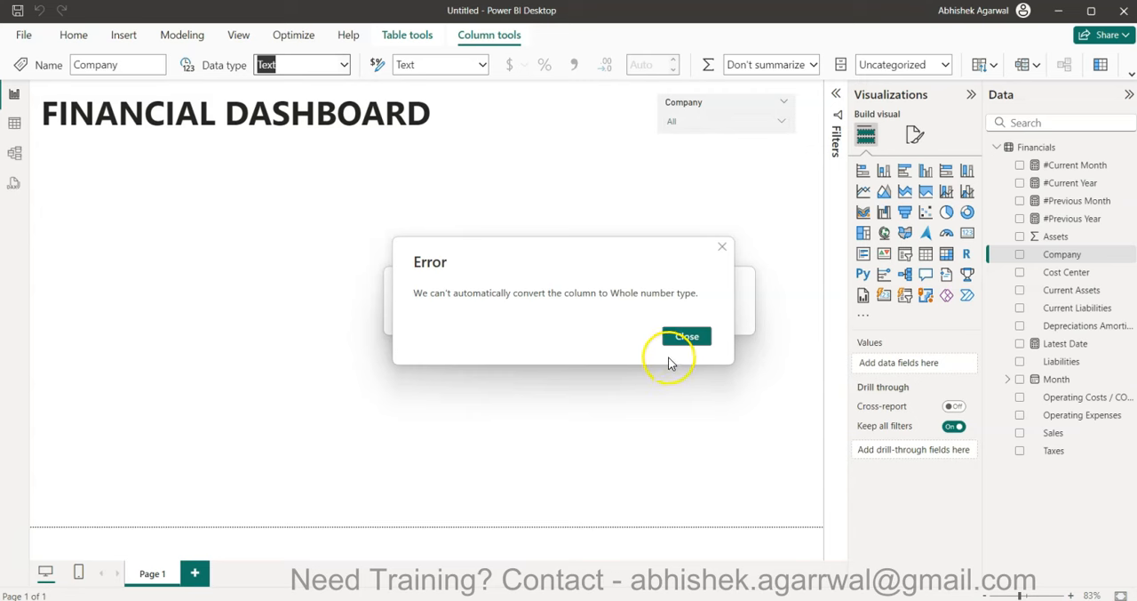
left_click(686, 337)
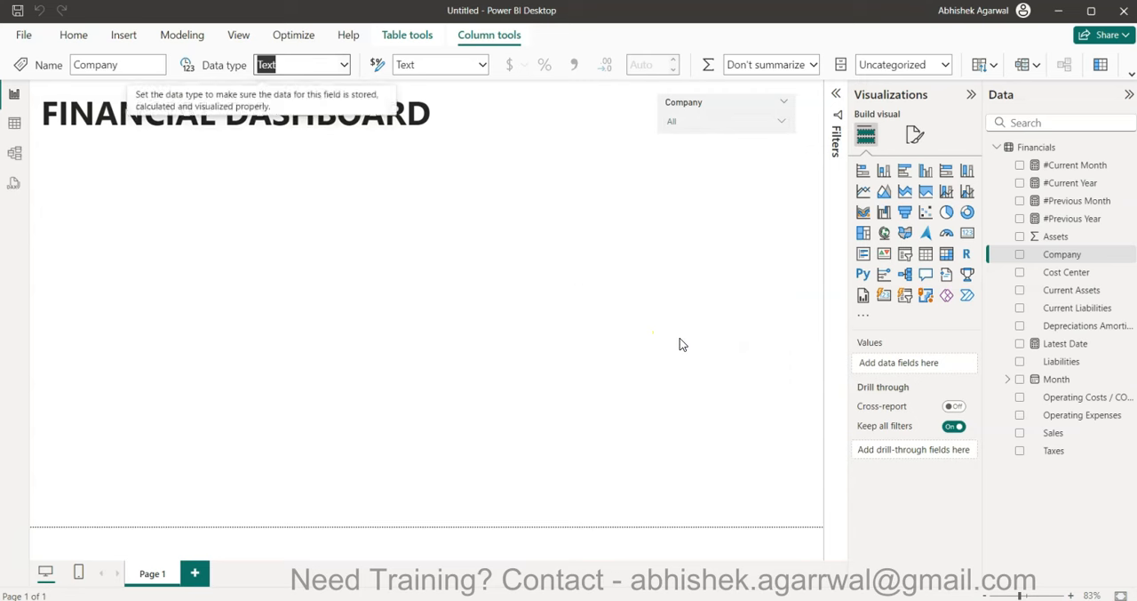
- Convert the Current Assets and Current Liabilities columns to the Whole number data type
left_click(1069, 272)
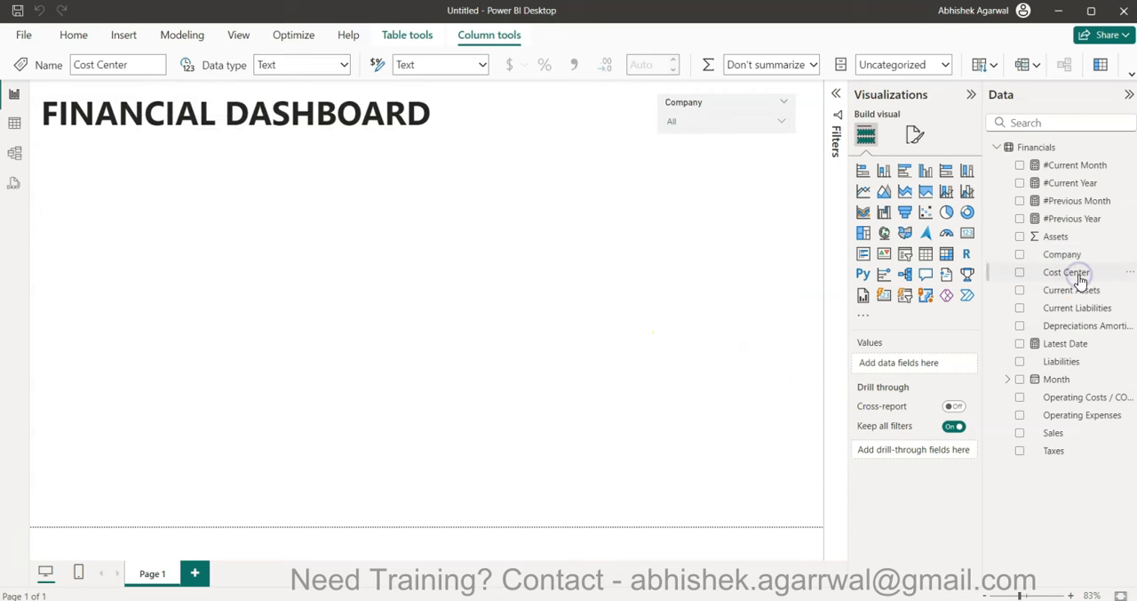
left_click(1086, 291)
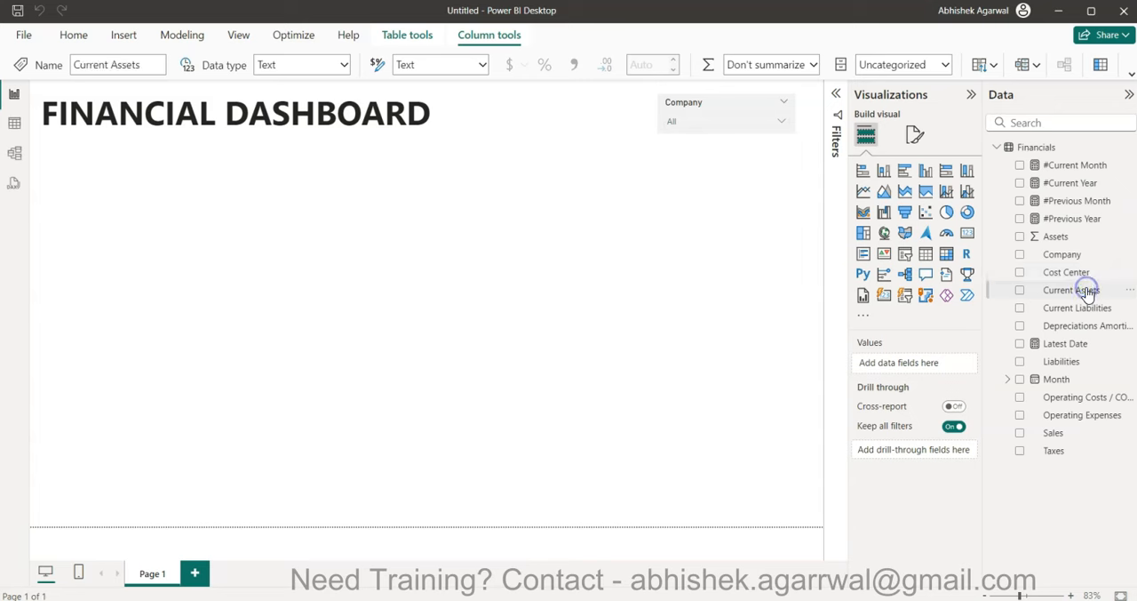
left_click(345, 66)
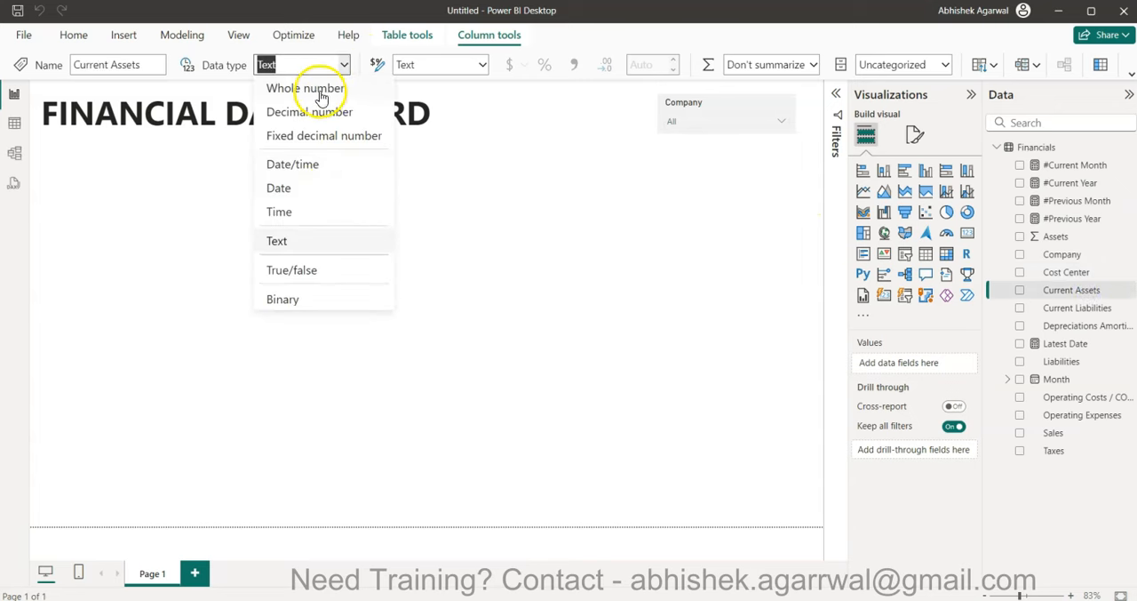
left_click(320, 97)
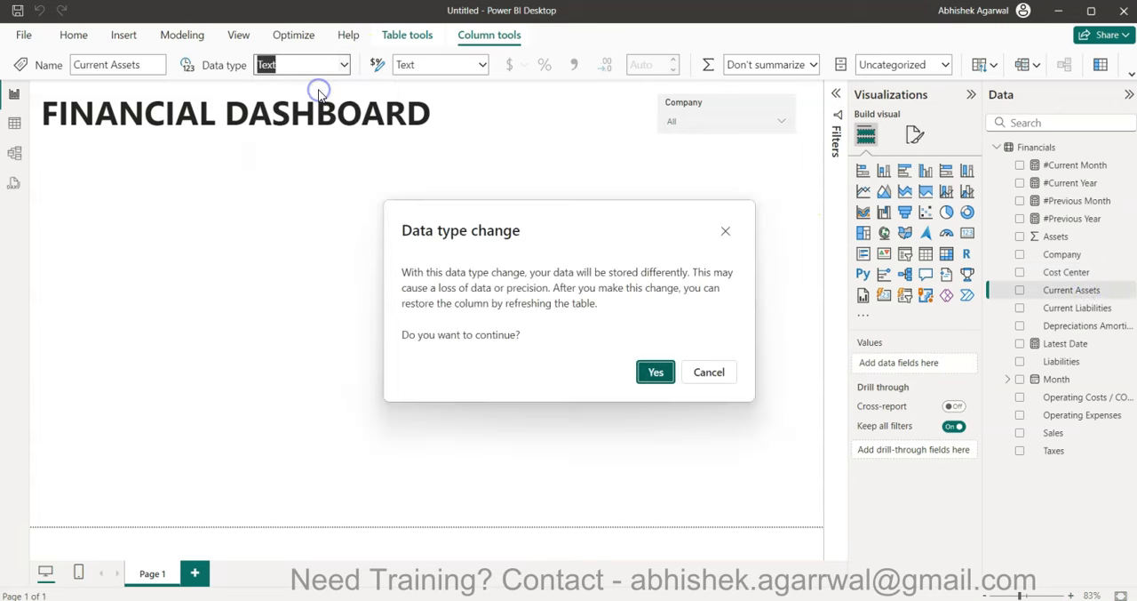
left_click(650, 380)
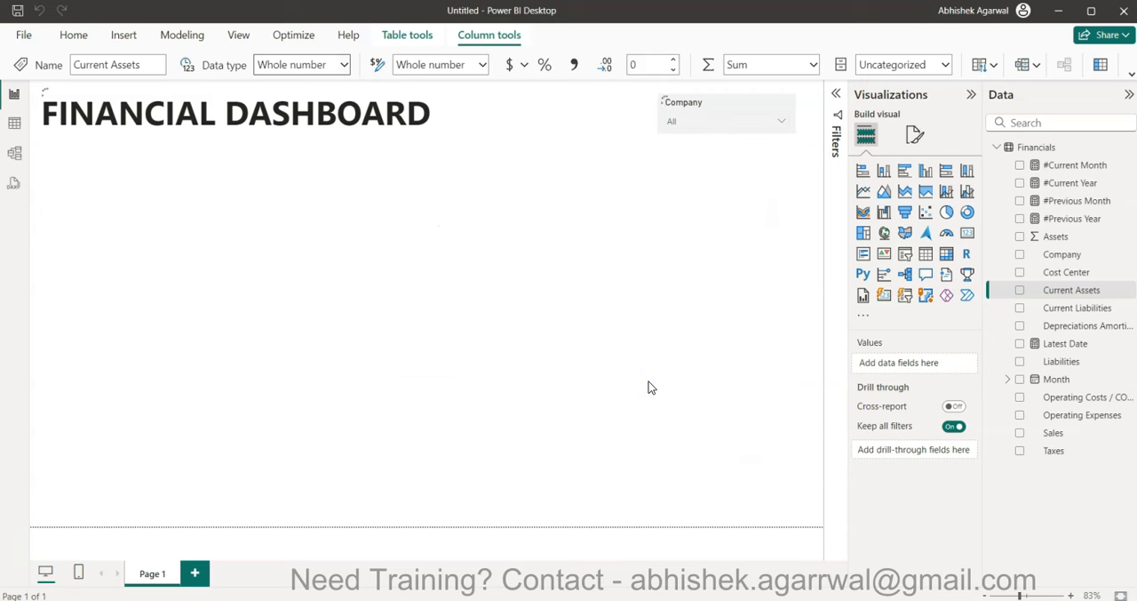
left_click(1057, 311)
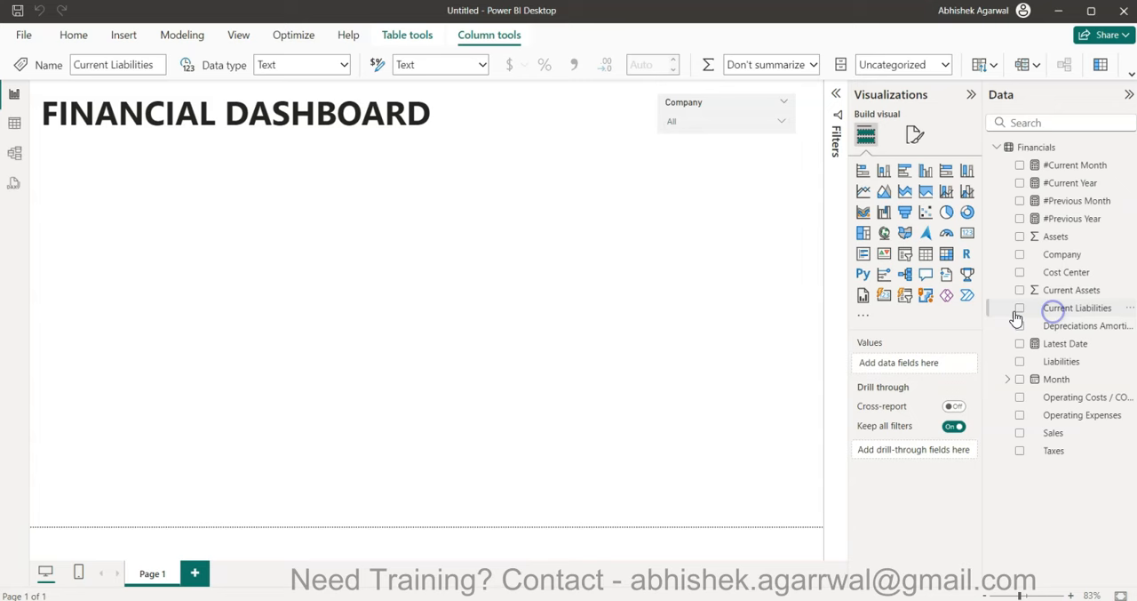
left_click(342, 67)
left_click(339, 93)
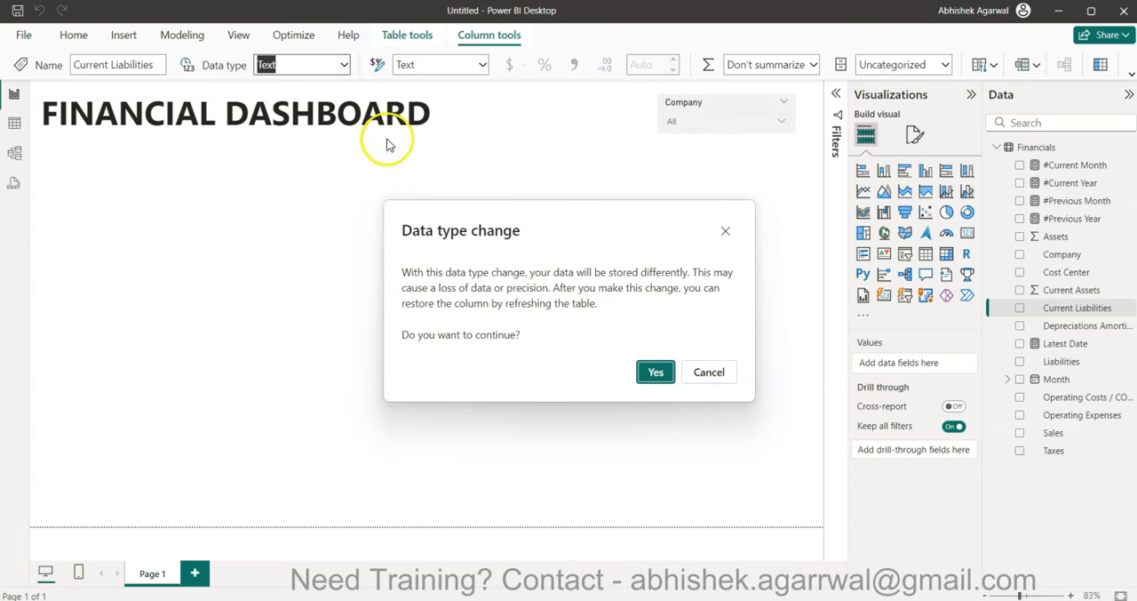
left_click(653, 373)
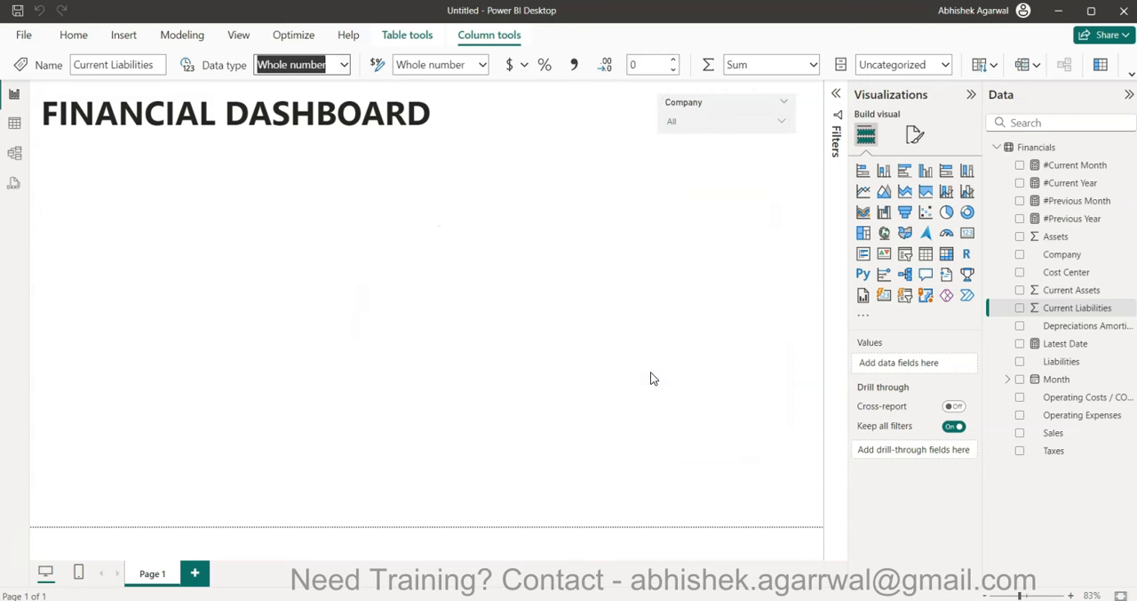
- Convert the Depreciations and Liabilities columns to the Whole number data type
left_click(1098, 327)
left_click(343, 65)
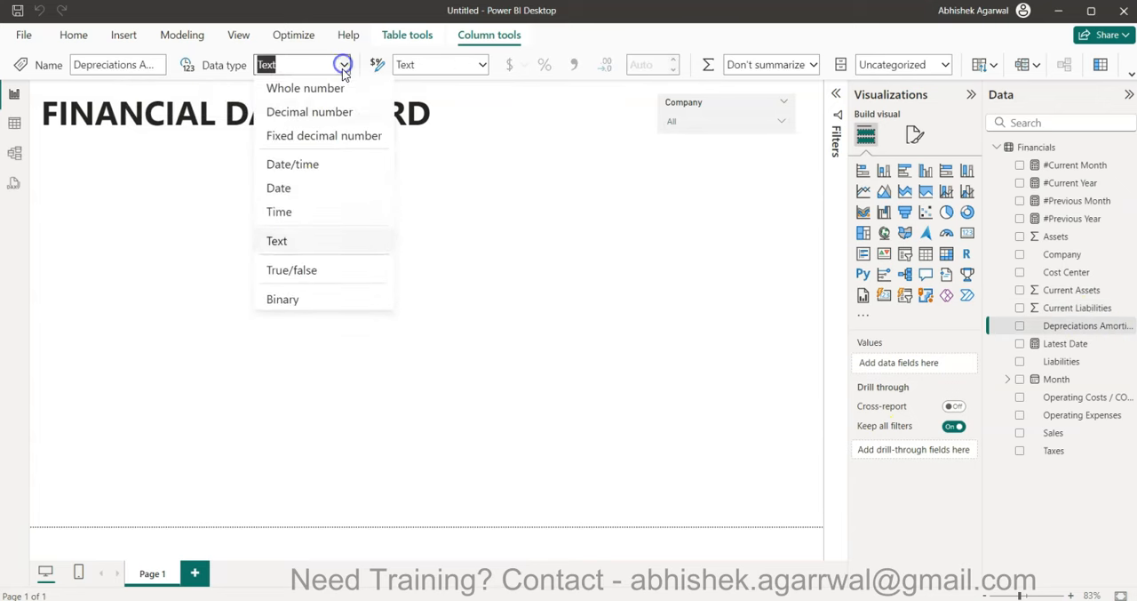
left_click(305, 88)
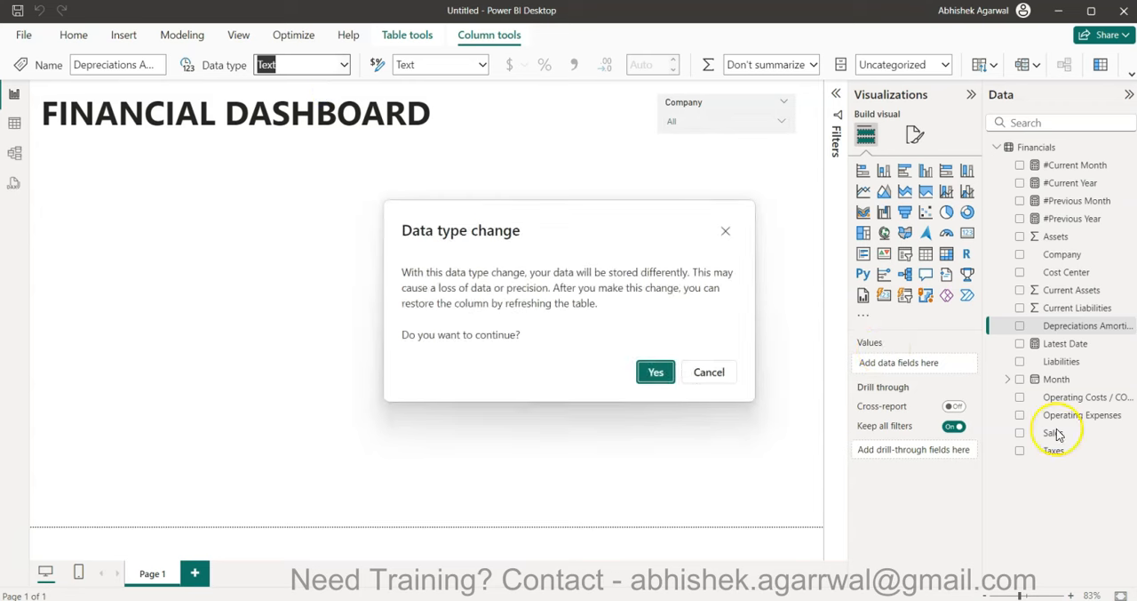
left_click(658, 371)
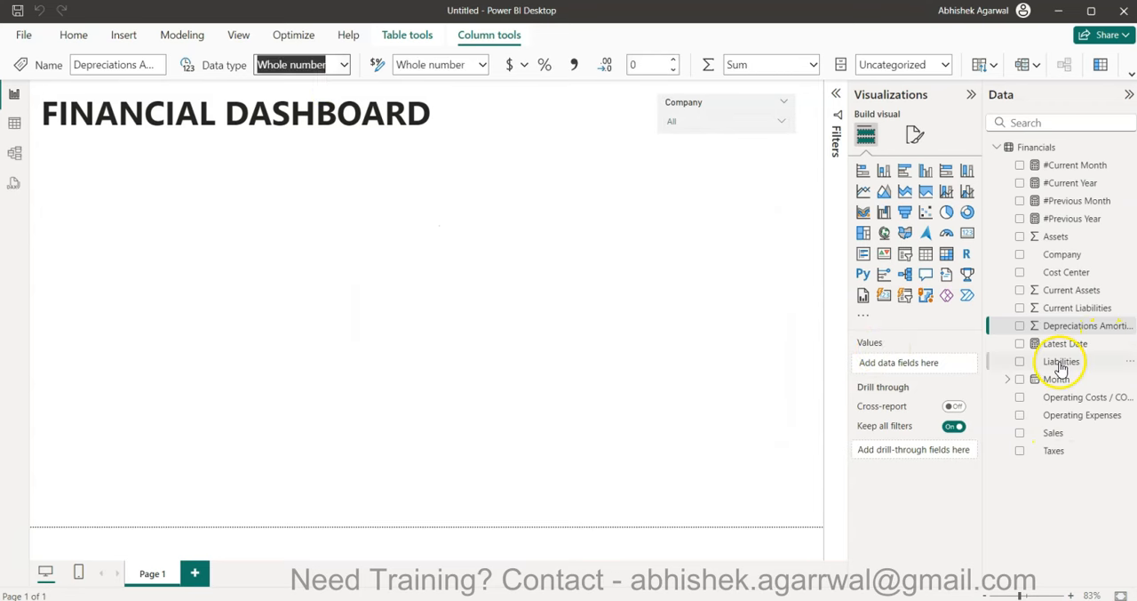
left_click(1060, 362)
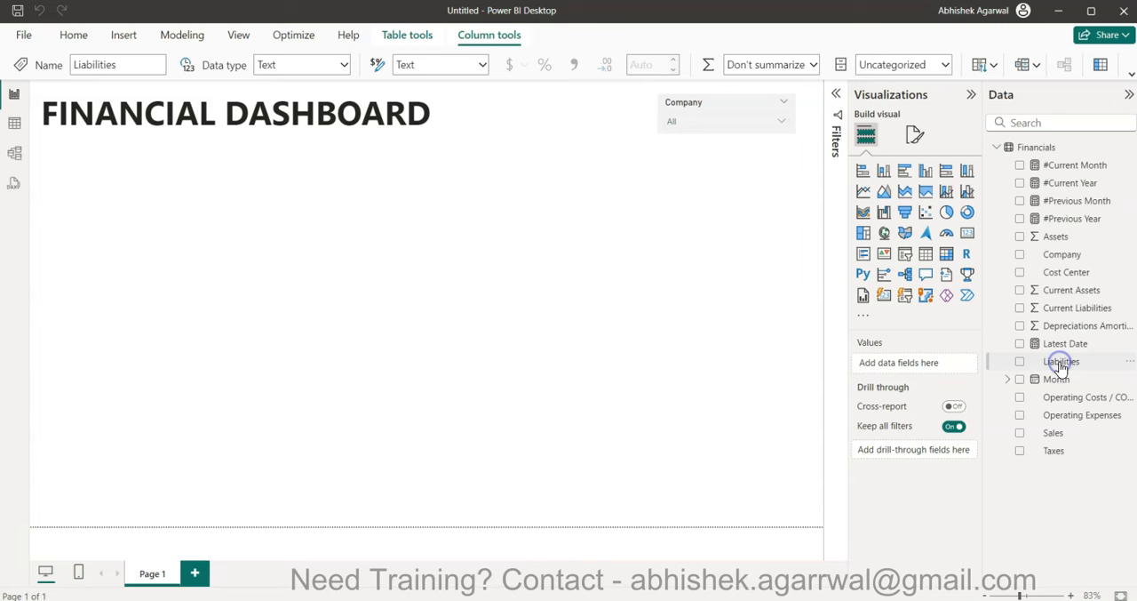
left_click(341, 64)
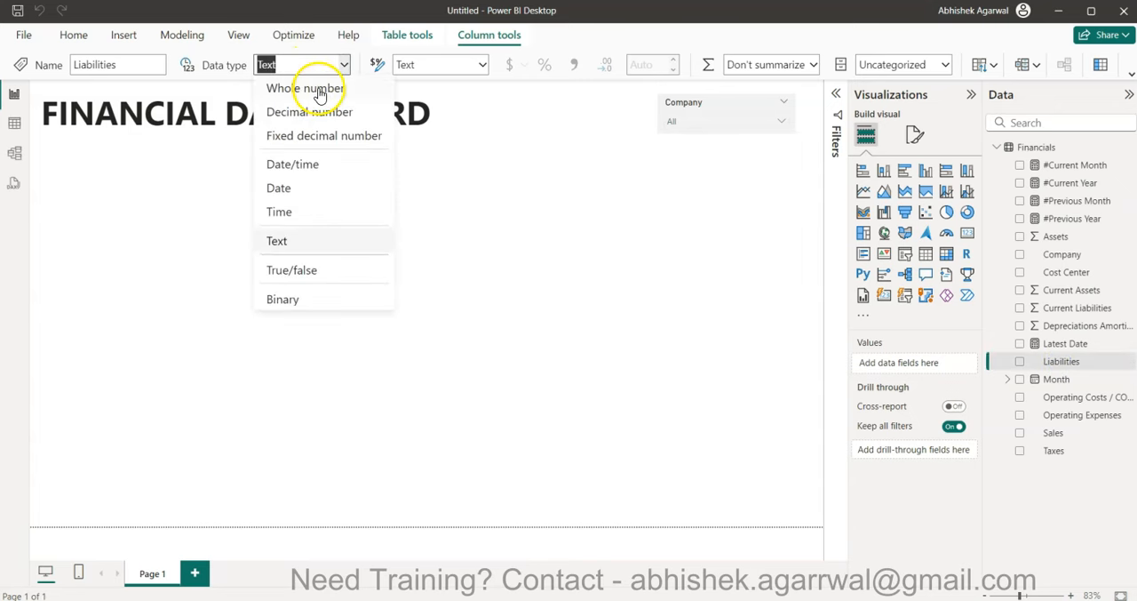
left_click(305, 88)
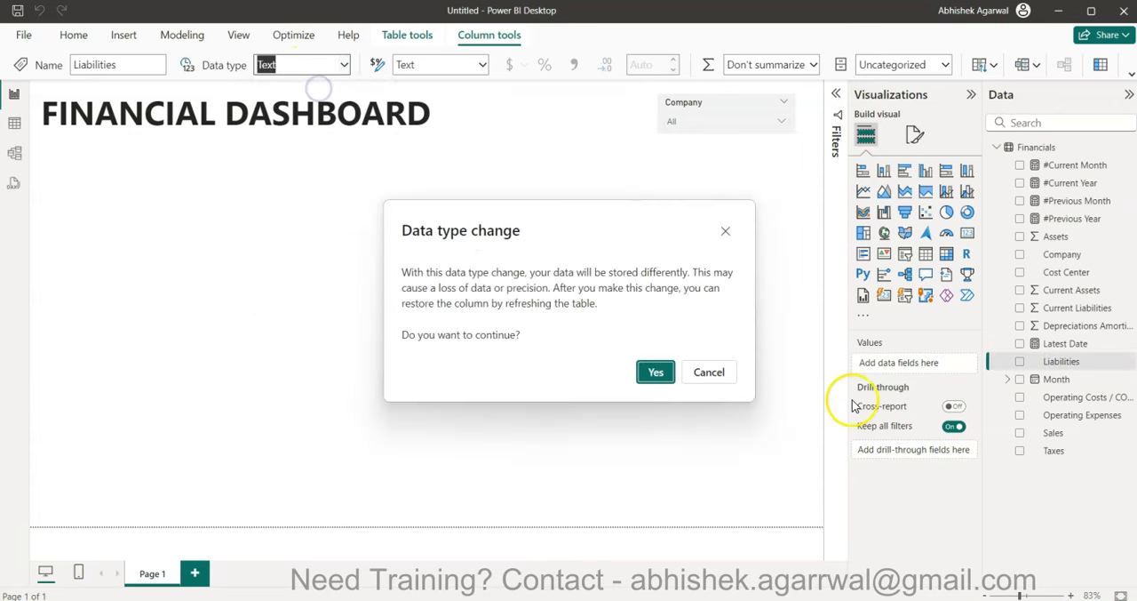
left_click(645, 371)
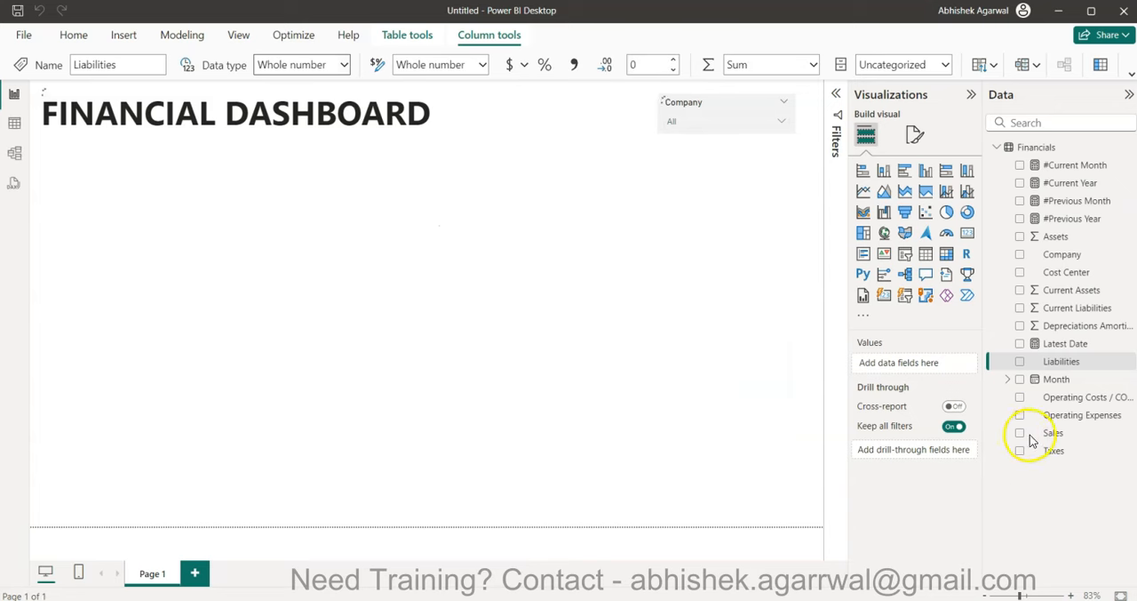
- Convert the Operating Costs and Operating Expenses columns to the Whole number data type
left_click(1066, 397)
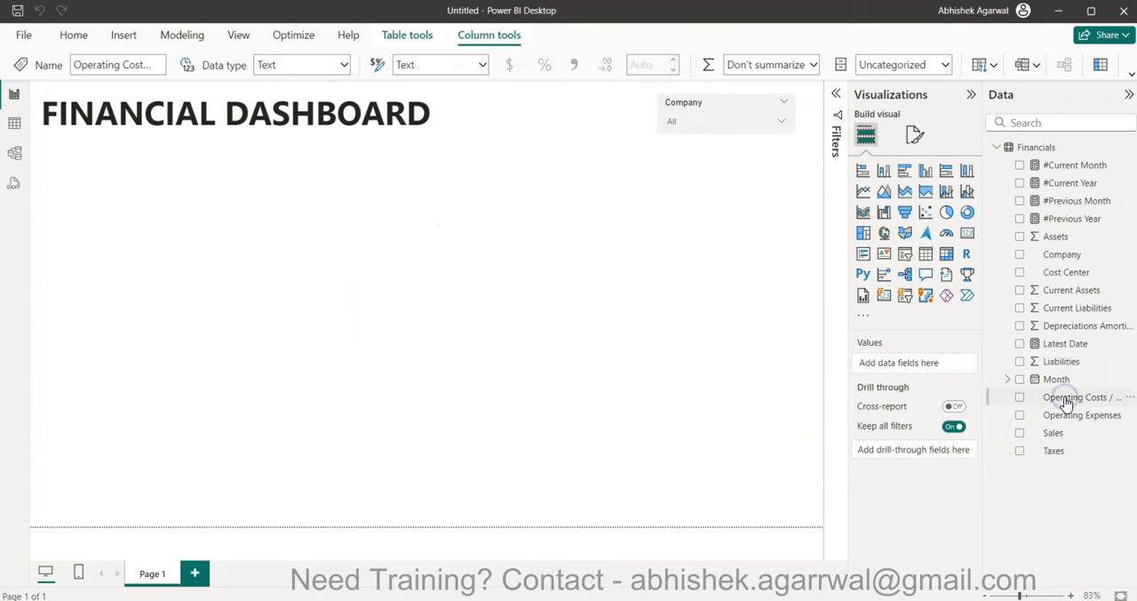
left_click(343, 64)
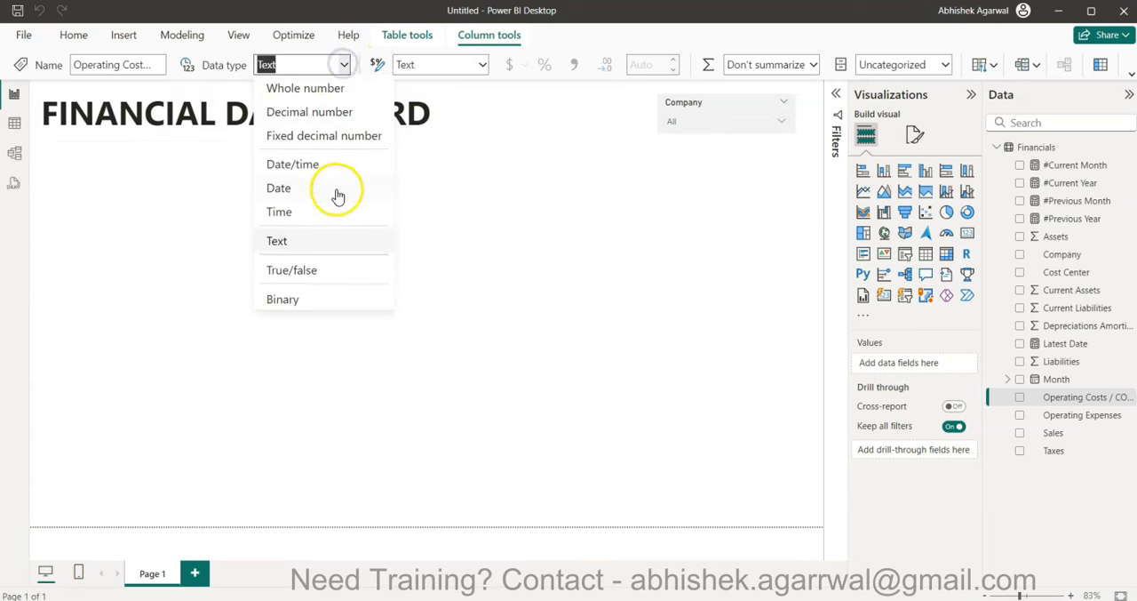
left_click(309, 89)
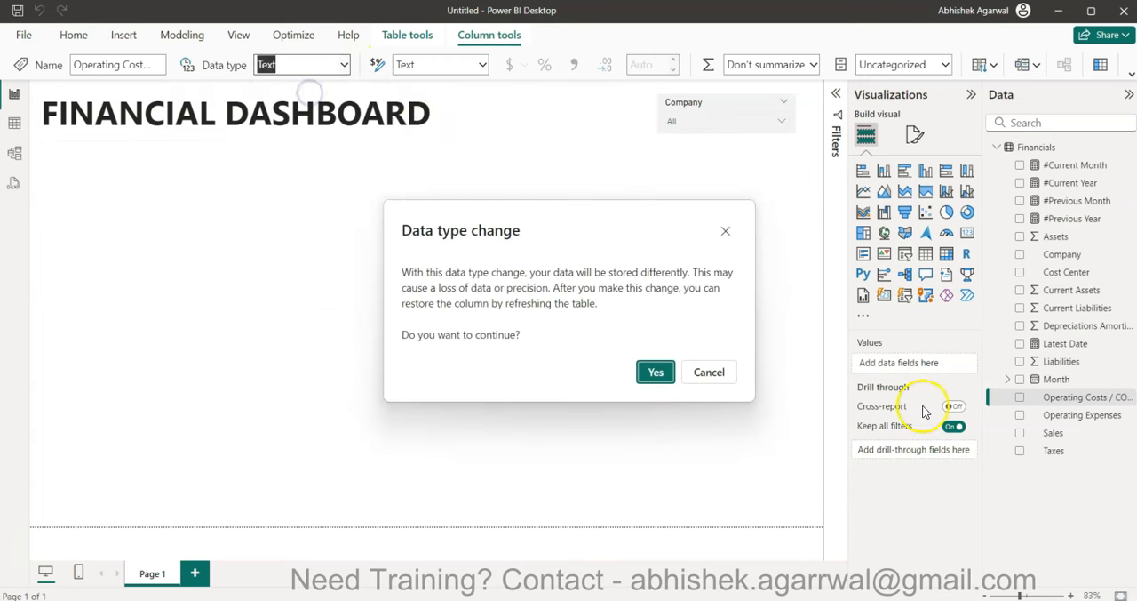
left_click(656, 372)
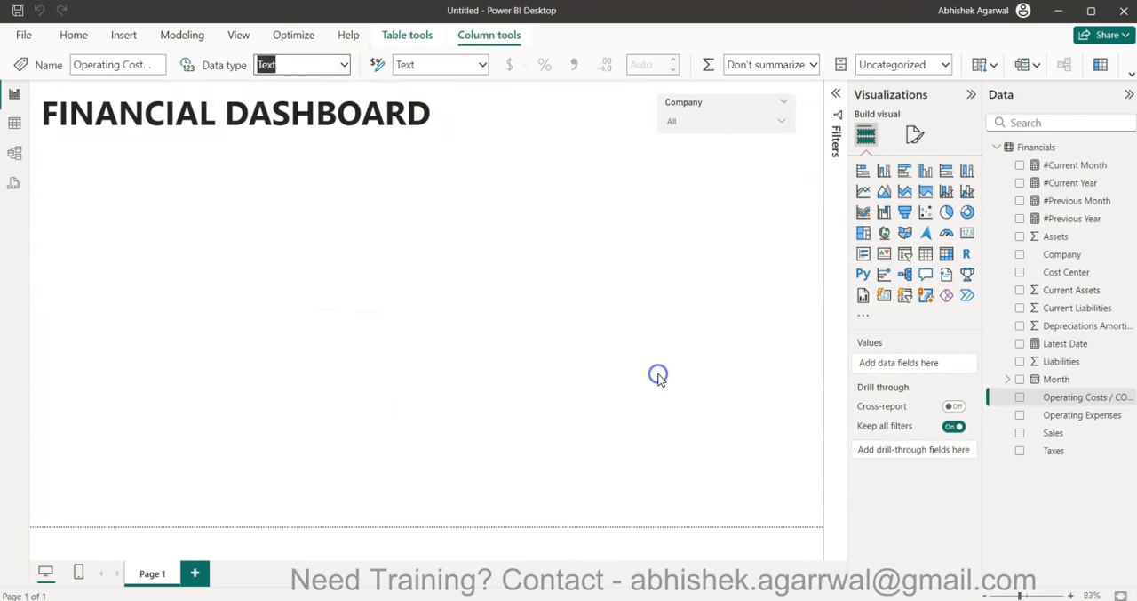
left_click(1053, 416)
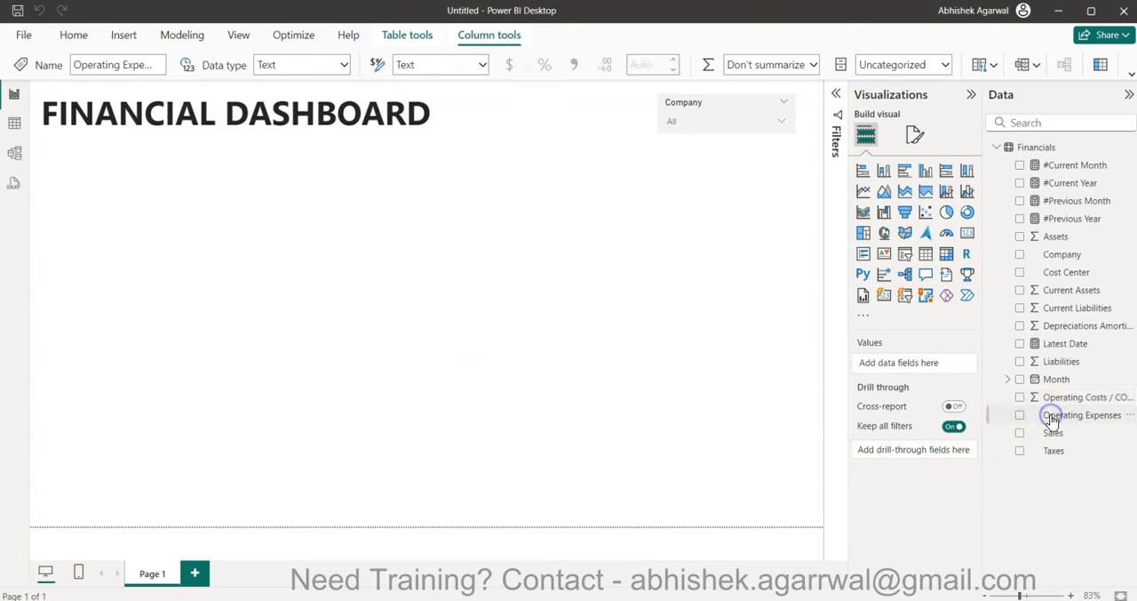
left_click(343, 66)
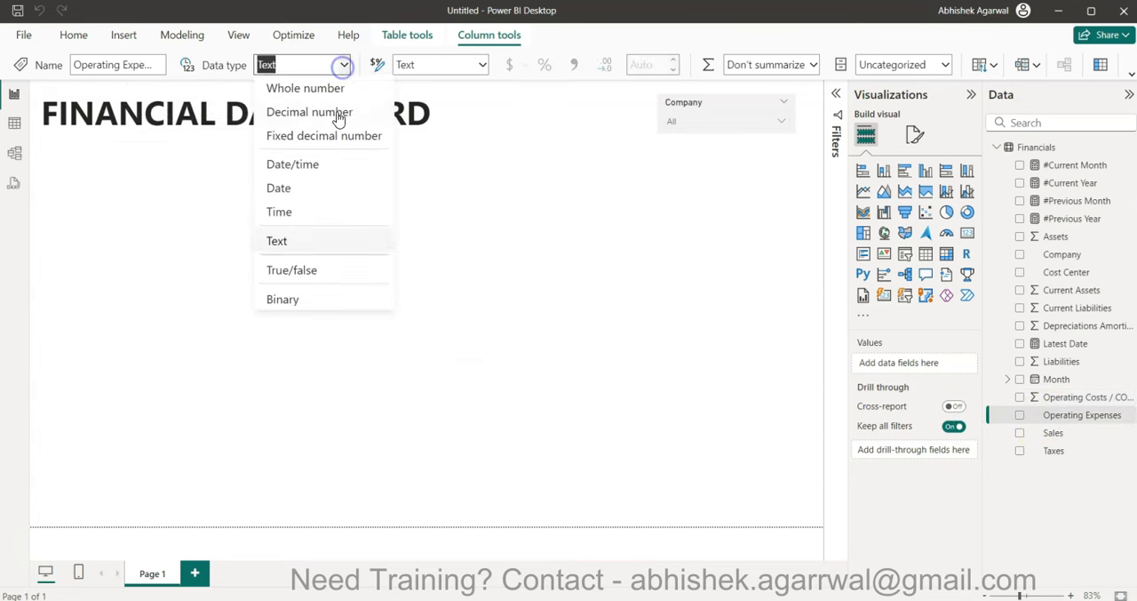
left_click(323, 95)
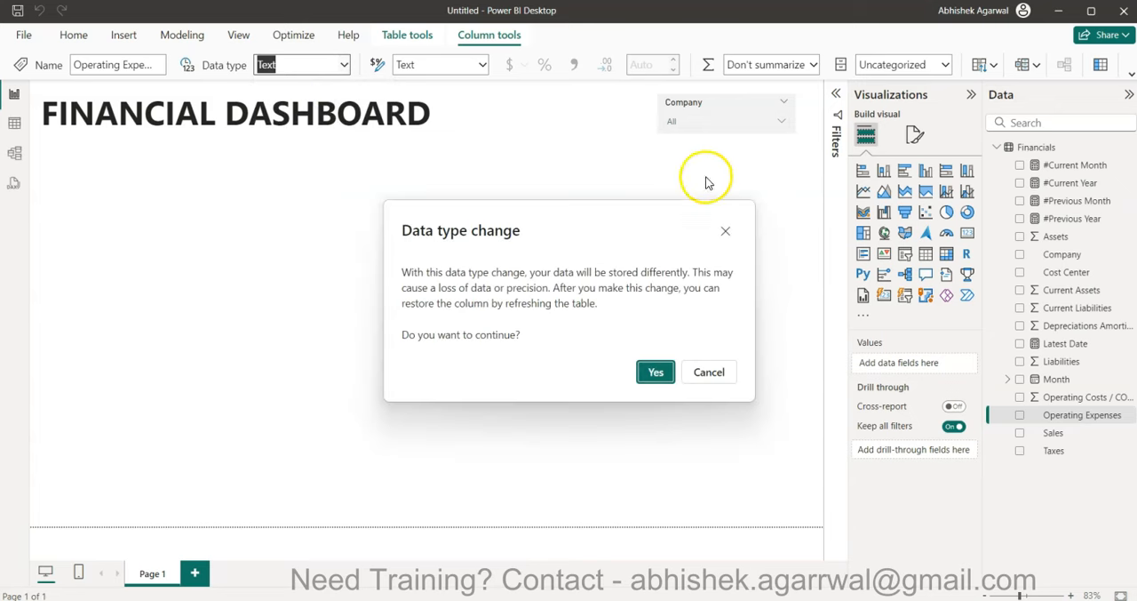
left_click(652, 374)
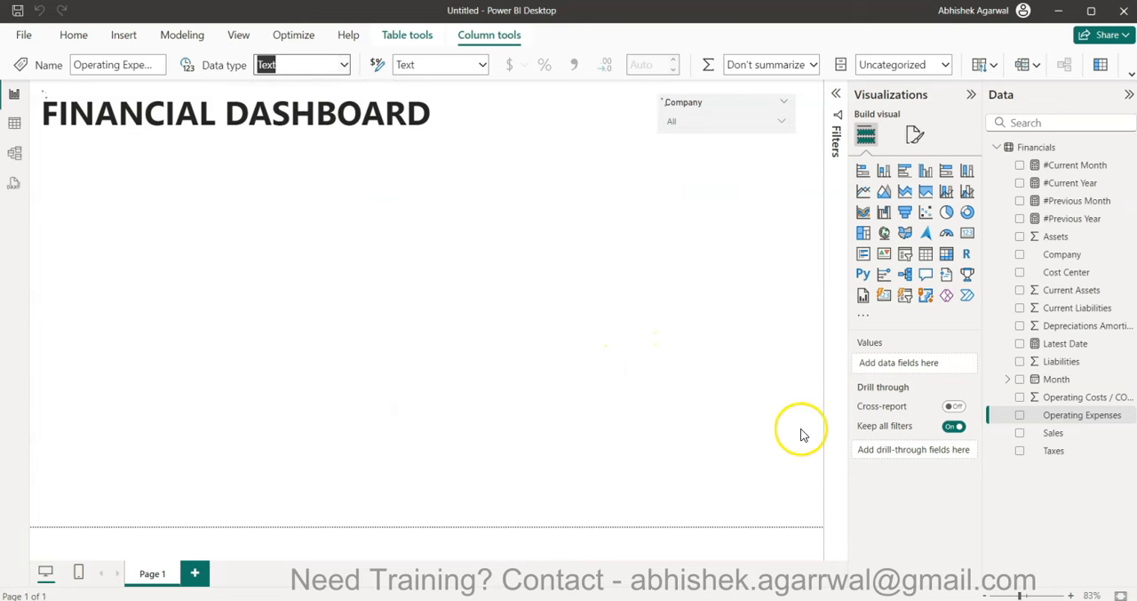
- Change the Sales column's data type to Whole number and accept the data type change
left_click(1060, 436)
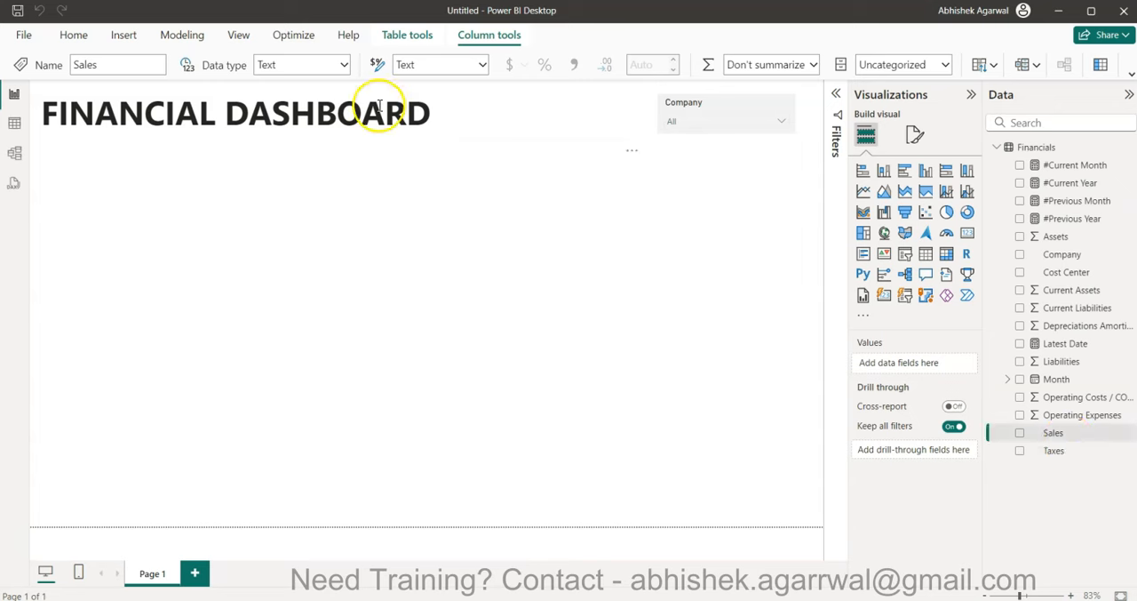
left_click(345, 70)
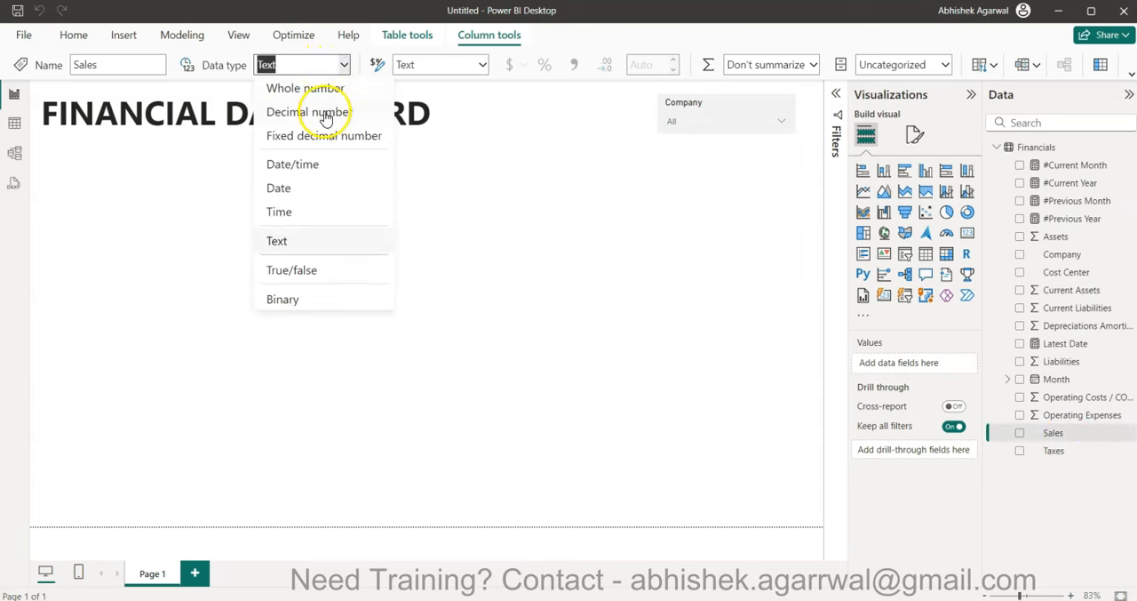
left_click(330, 89)
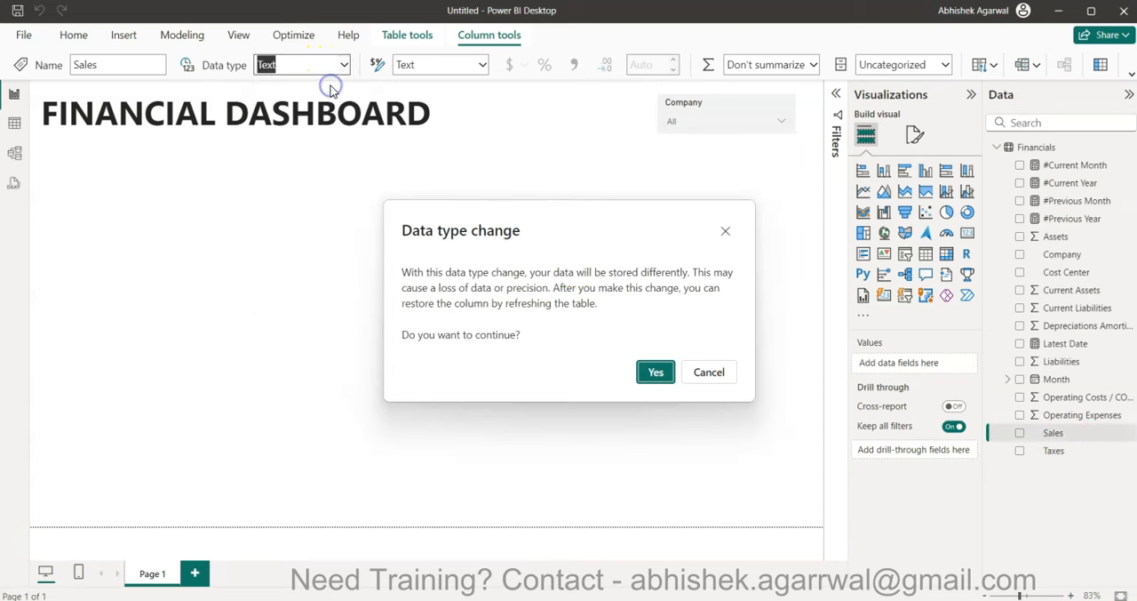
left_click(657, 373)
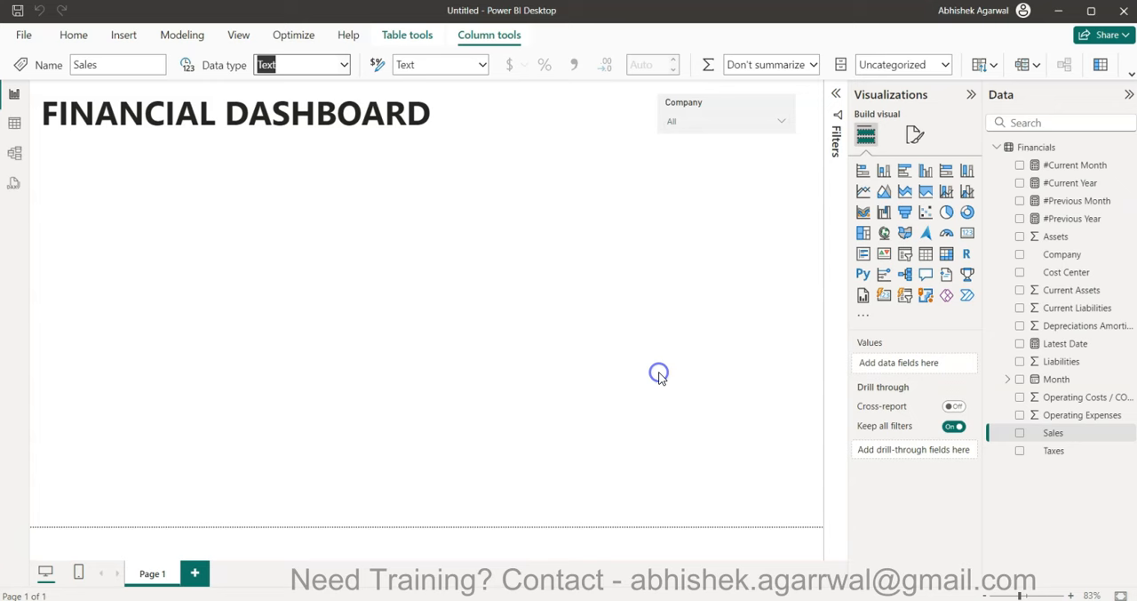
- Change the Taxes column's data type to Whole number and accept the data type change
left_click(1056, 452)
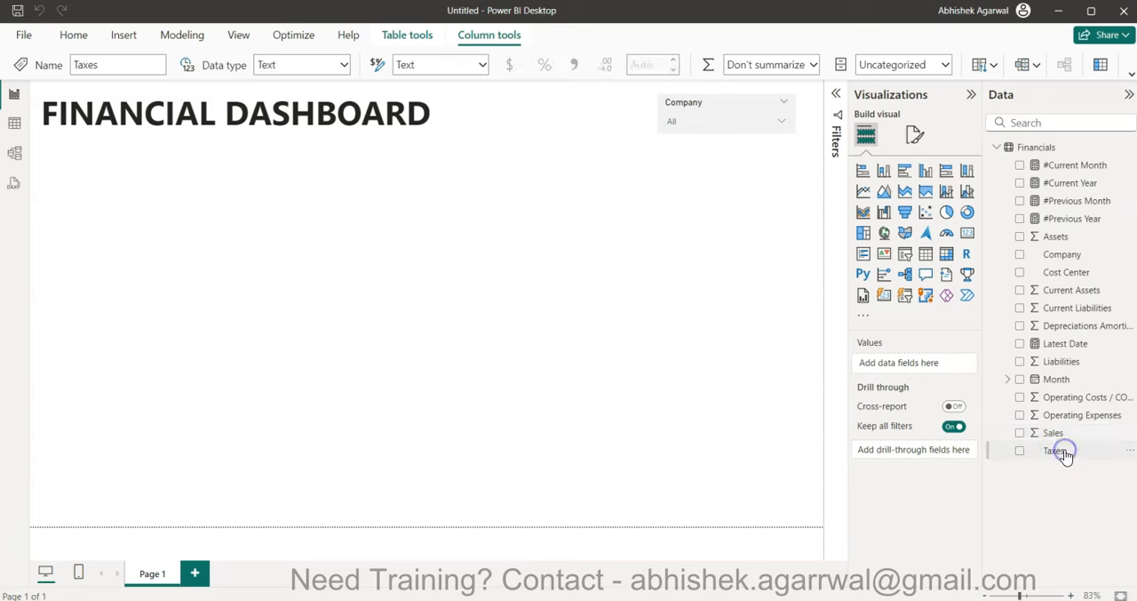
left_click(346, 65)
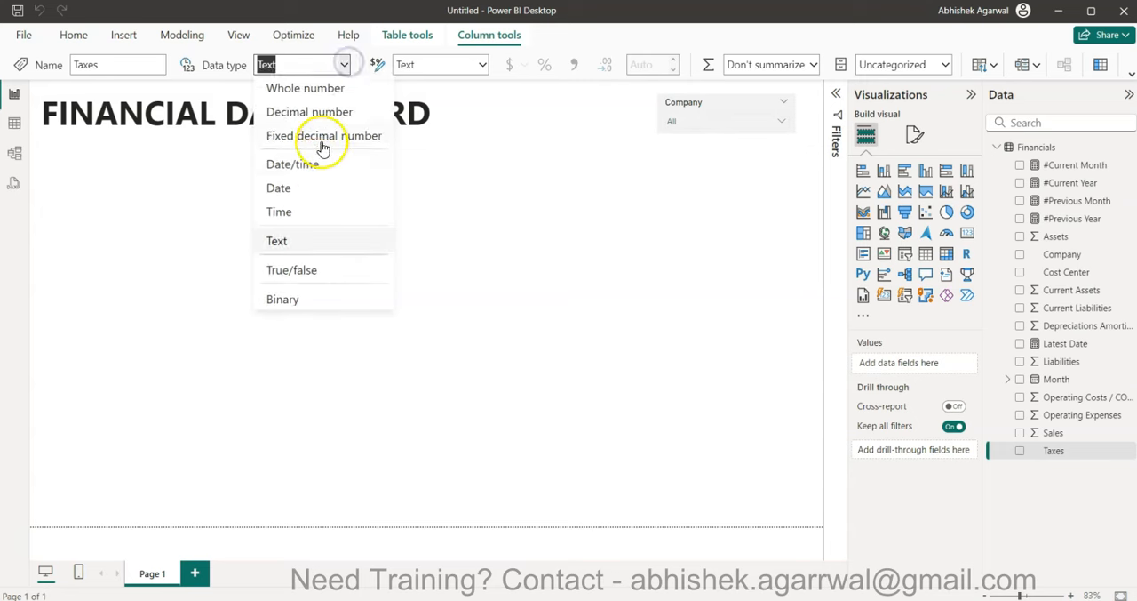
left_click(325, 100)
left_click(654, 371)
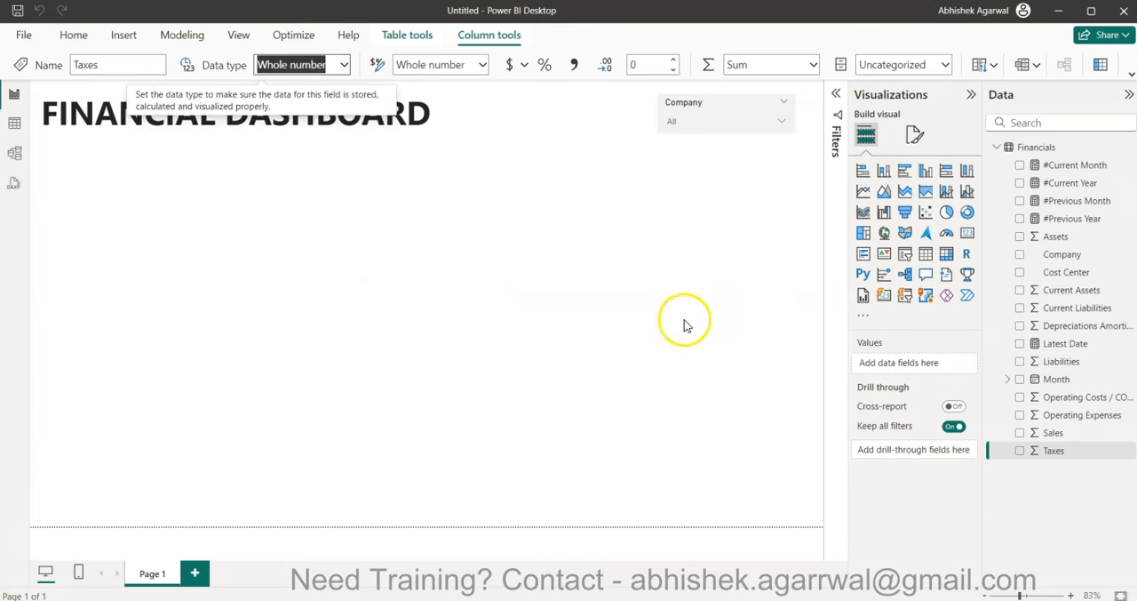
- Start a new measure named #CM Assets with a variable _cm equal to [#Current Month]
left_click(74, 35)
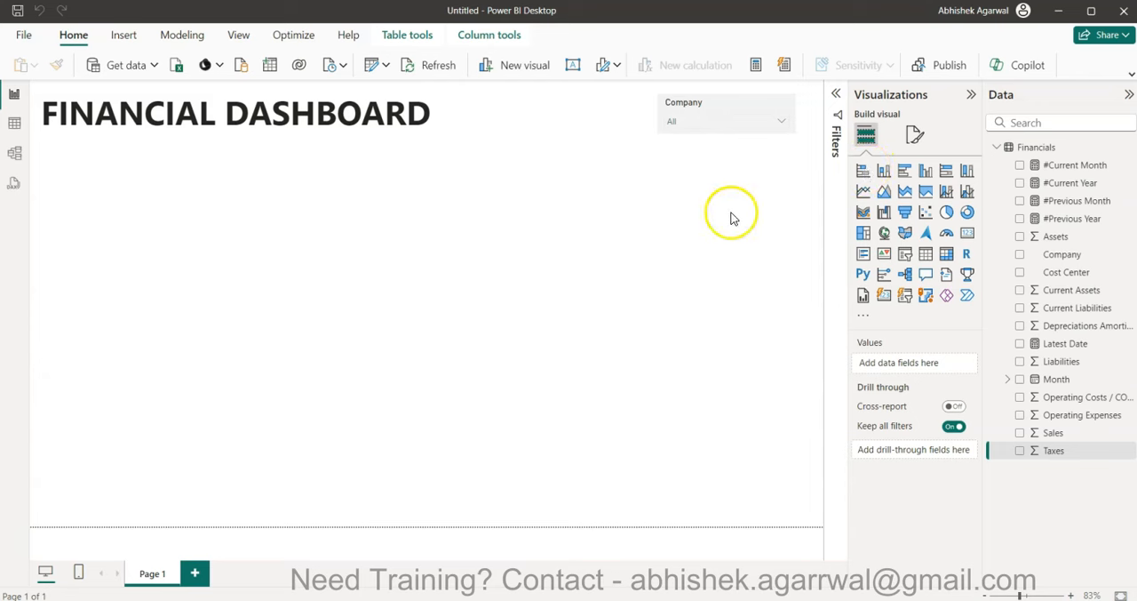
left_click(754, 71)
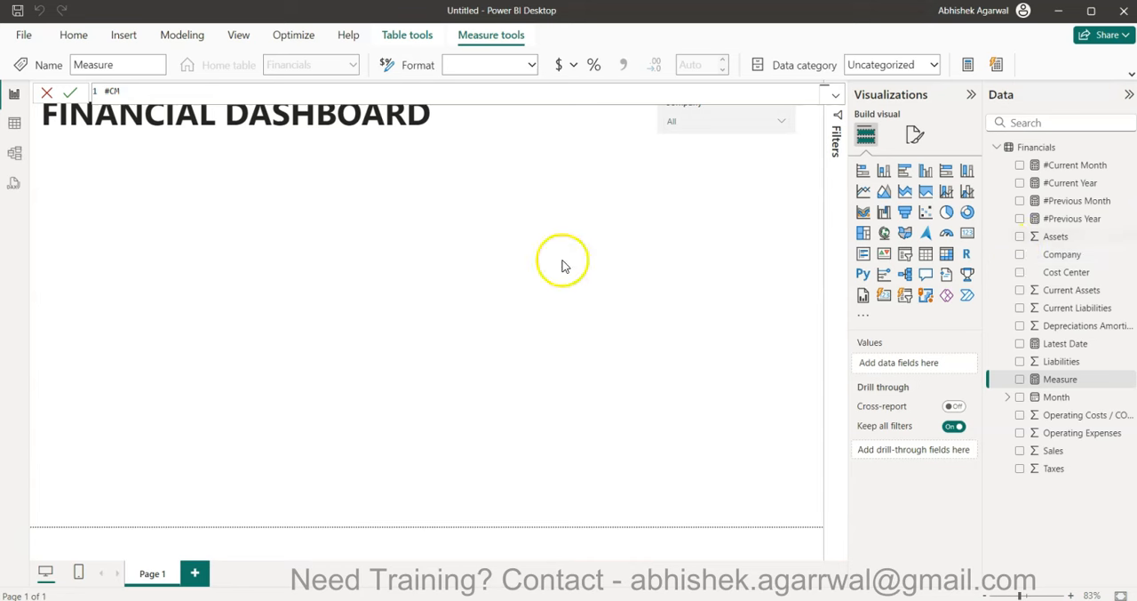
type("ets =")
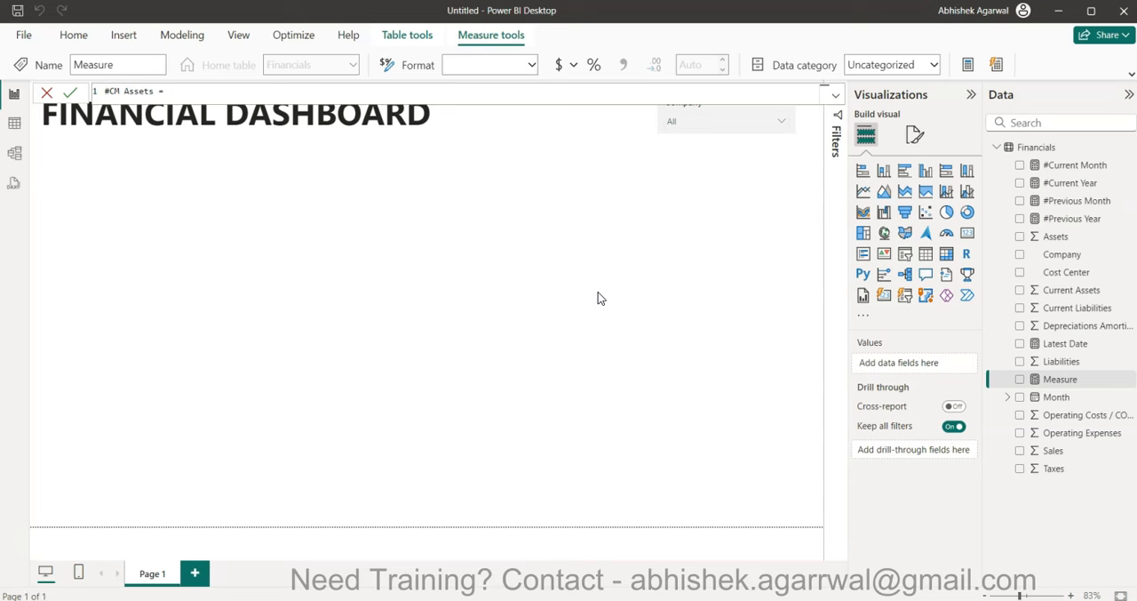
key("shift+Return")
type("VAR")
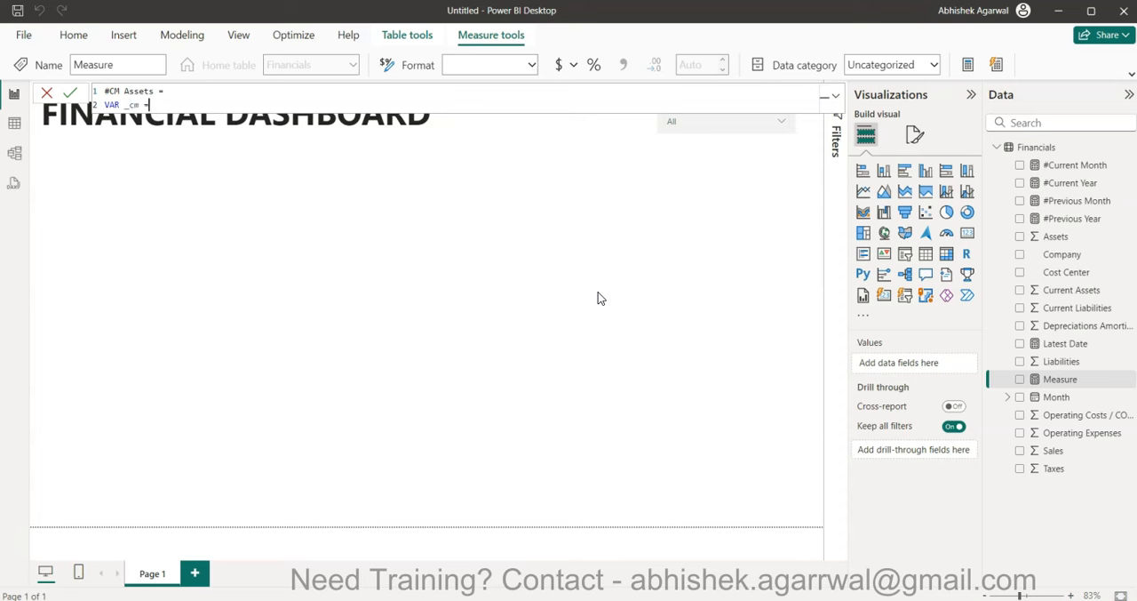
type("_cm = cur")
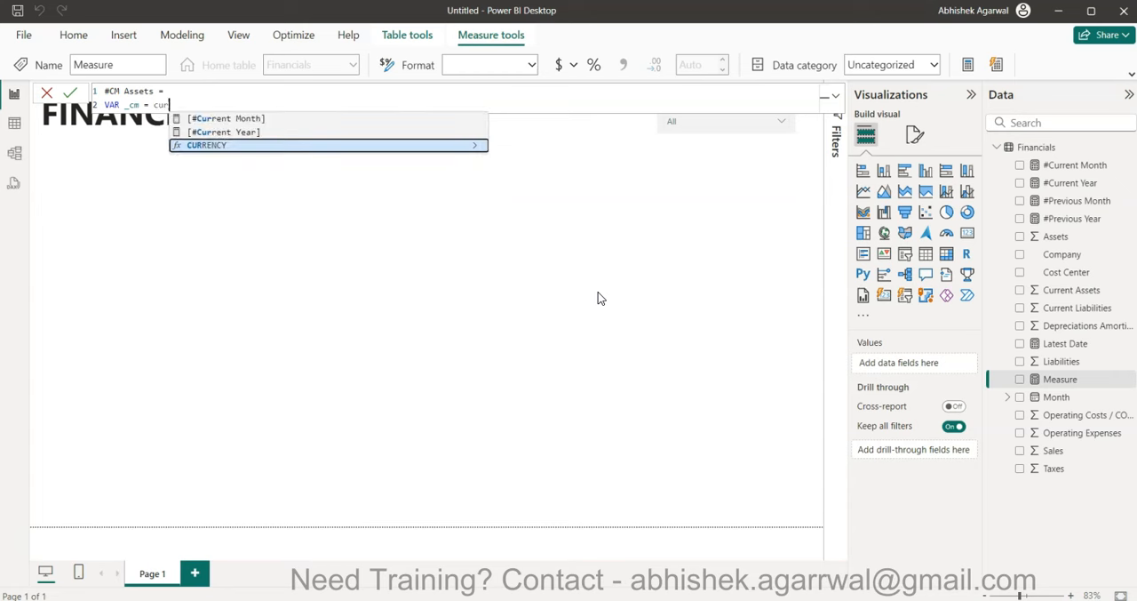
key("Up")
key("Up")
key("Tab")
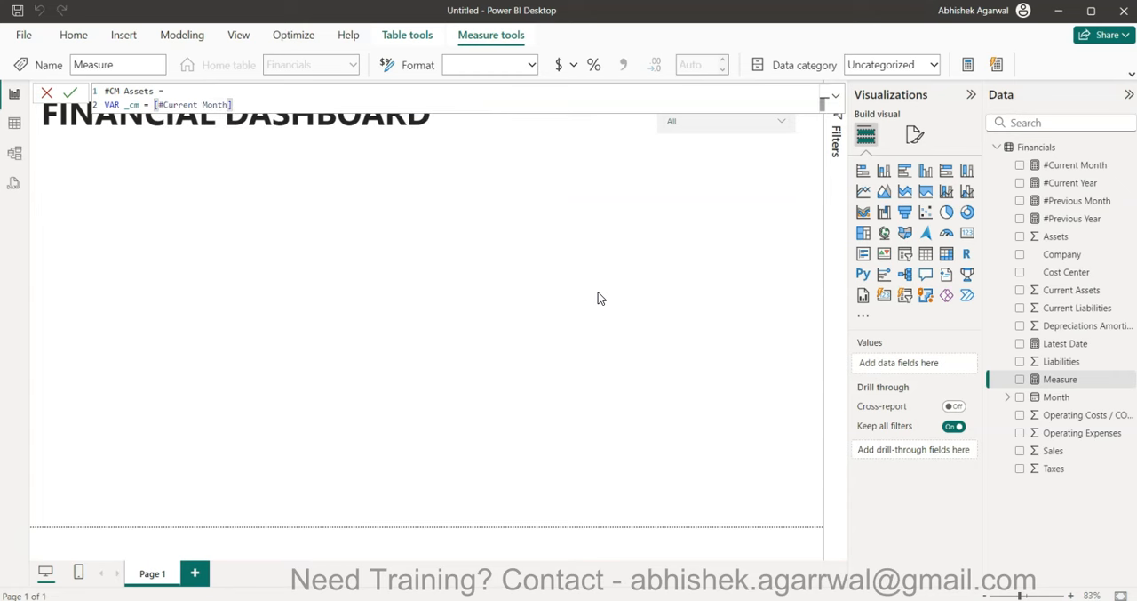
- Add a RETURN section to the #CM Assets formula that begins CALCULATE(SUM(Financials[Assets])
key("shift+Return")
type("ret")
key("Tab")
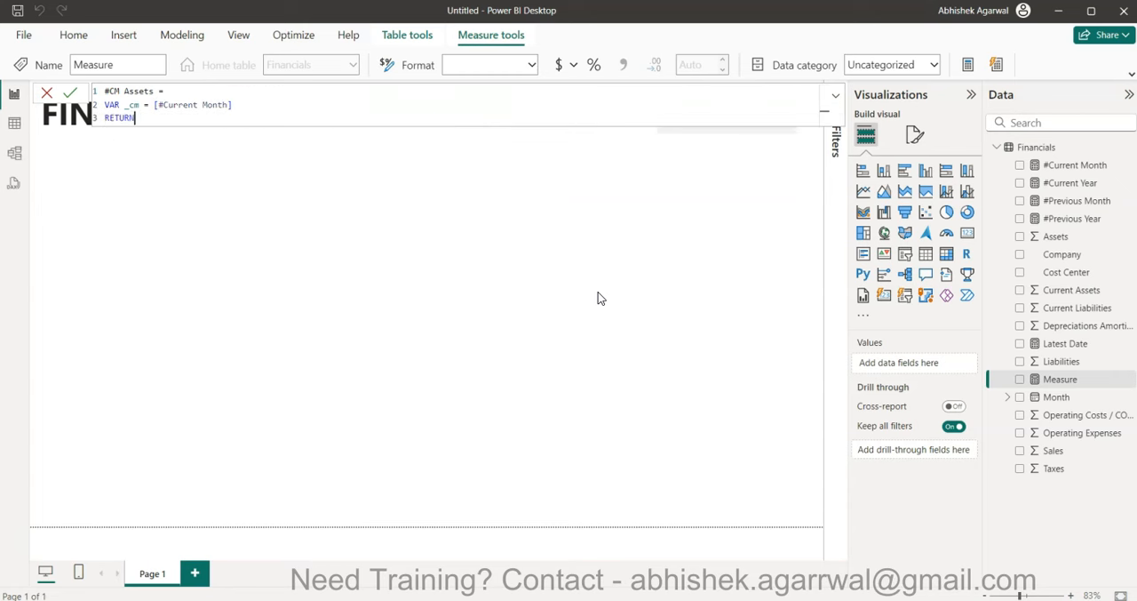
key("shift+Return")
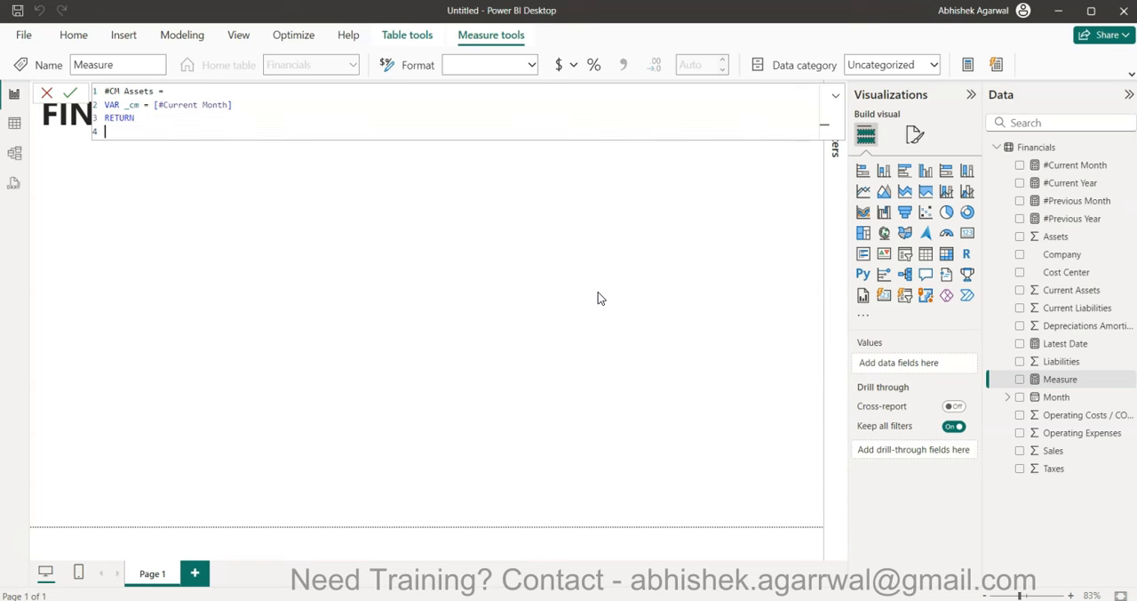
type("cal")
key("Tab")
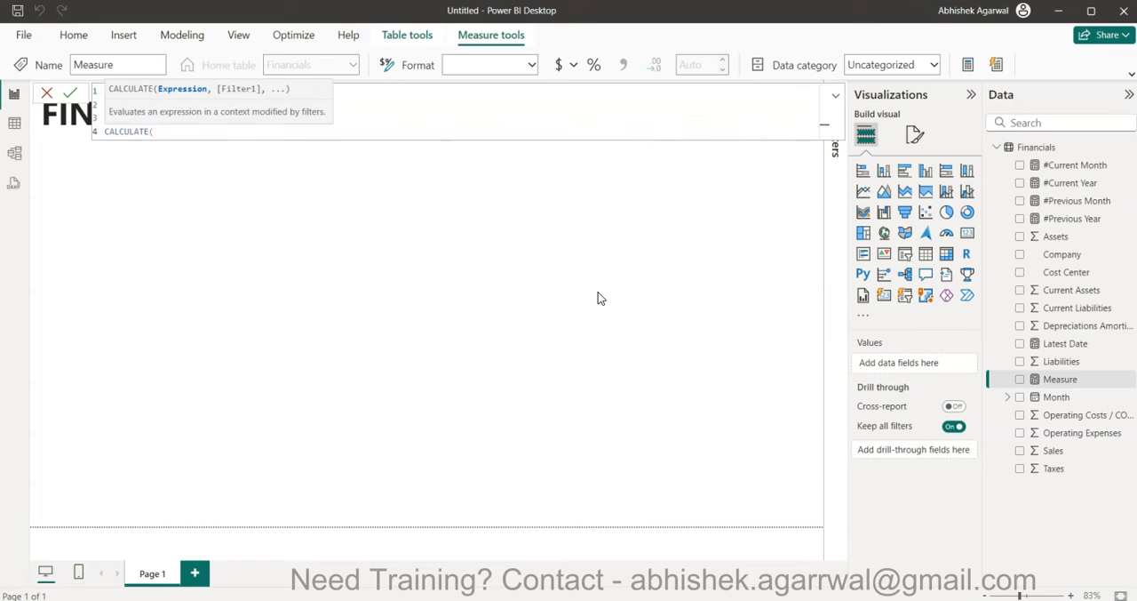
type("sum")
key("Tab")
type("a")
key("Tab")
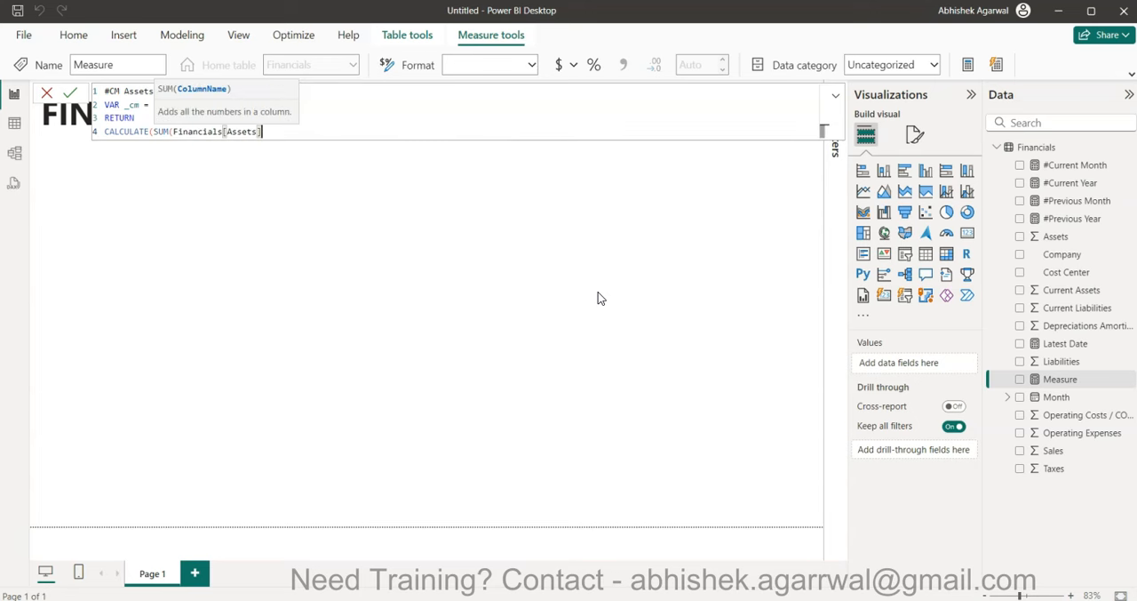
type("),")
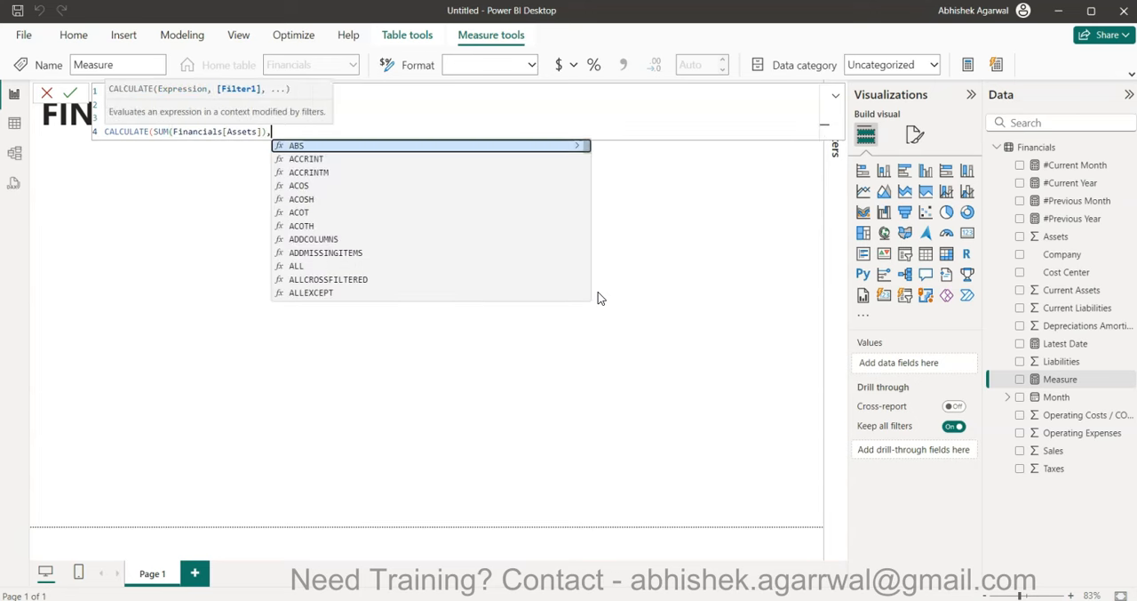
type("mon")
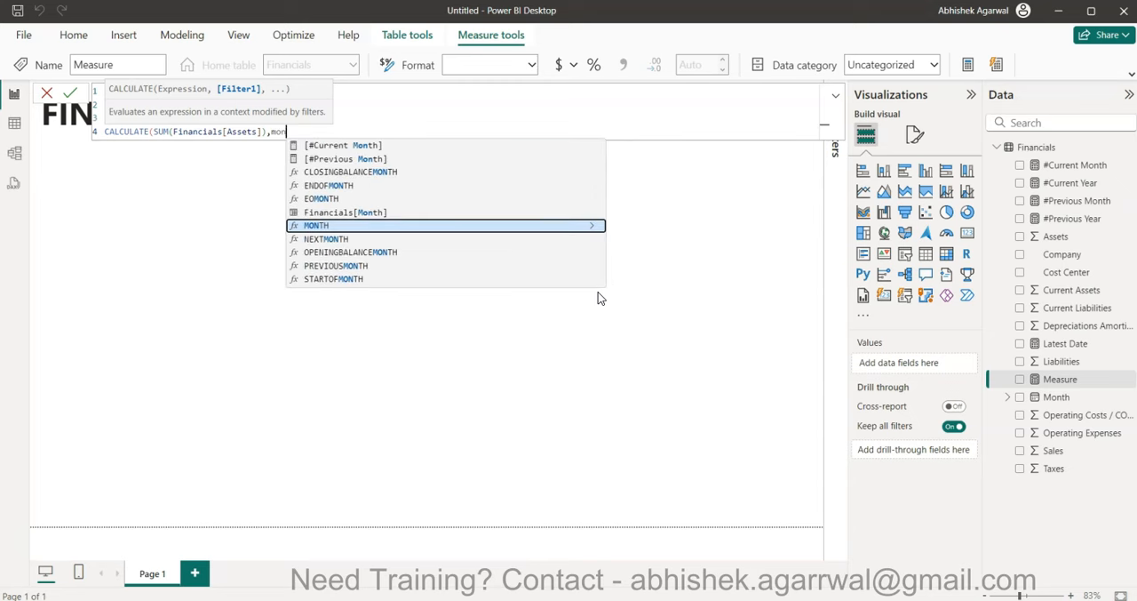
- Add the filter MONTH(Financials[Month]) = _cm to the CALCULATE expression and commit the #CM Assets measure
key("Tab")
type("mon")
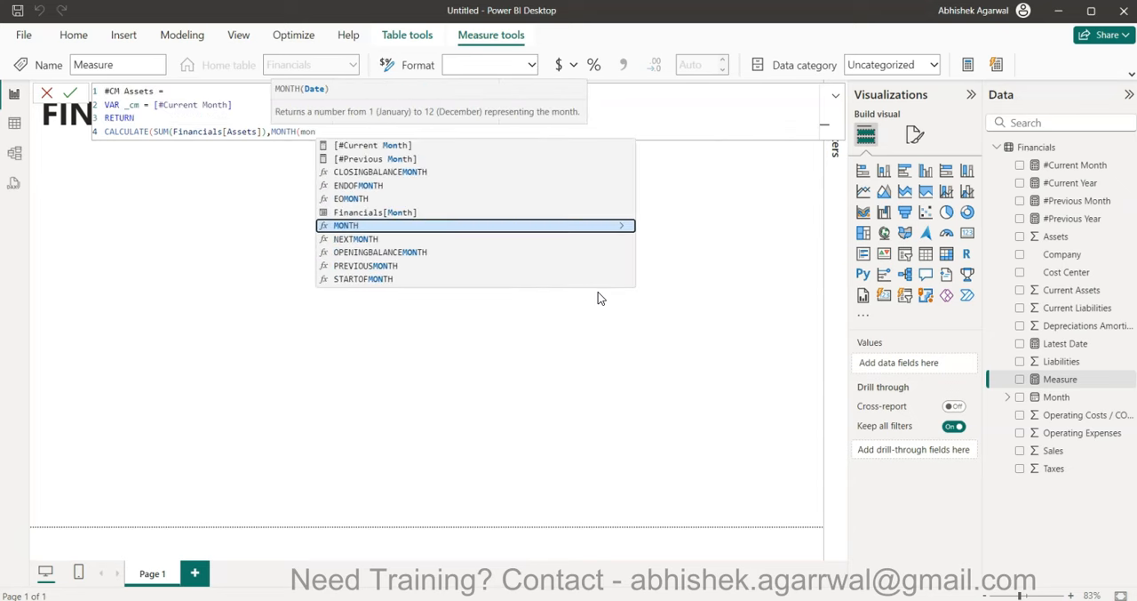
key("Up")
key("Tab")
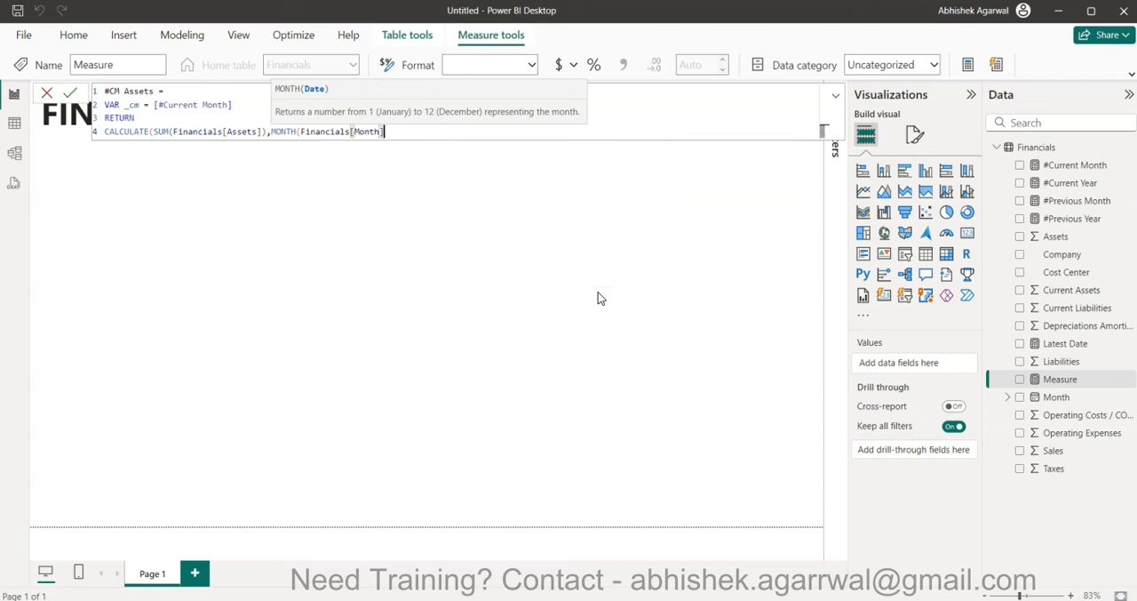
type(")= _cm)")
key("Return")
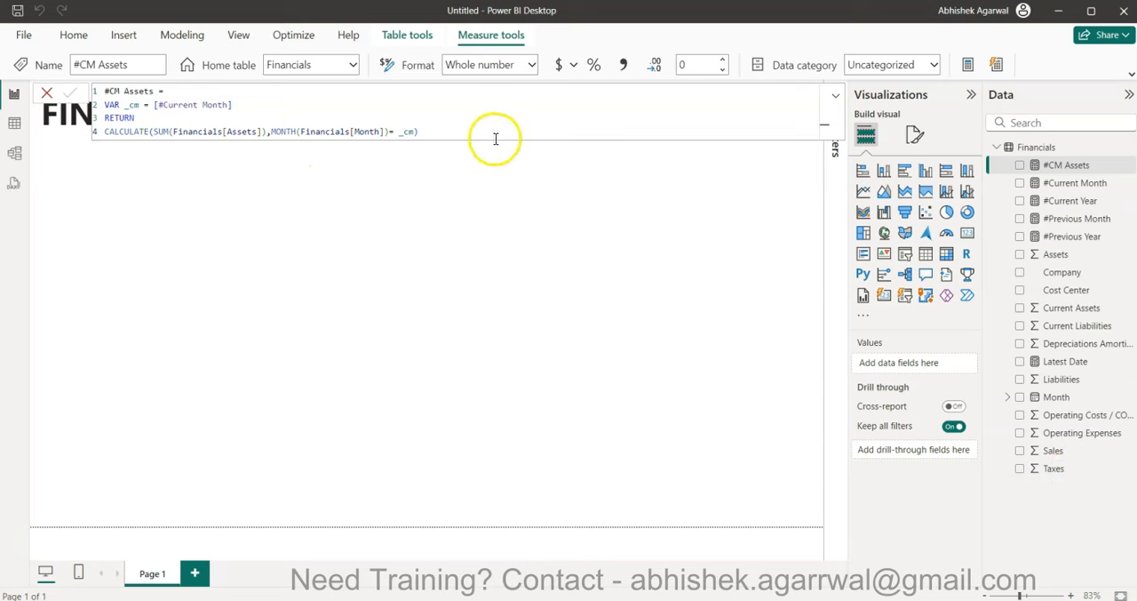
- Add a card visual to the report page and fill it with the #CM Assets measure
left_click(566, 293)
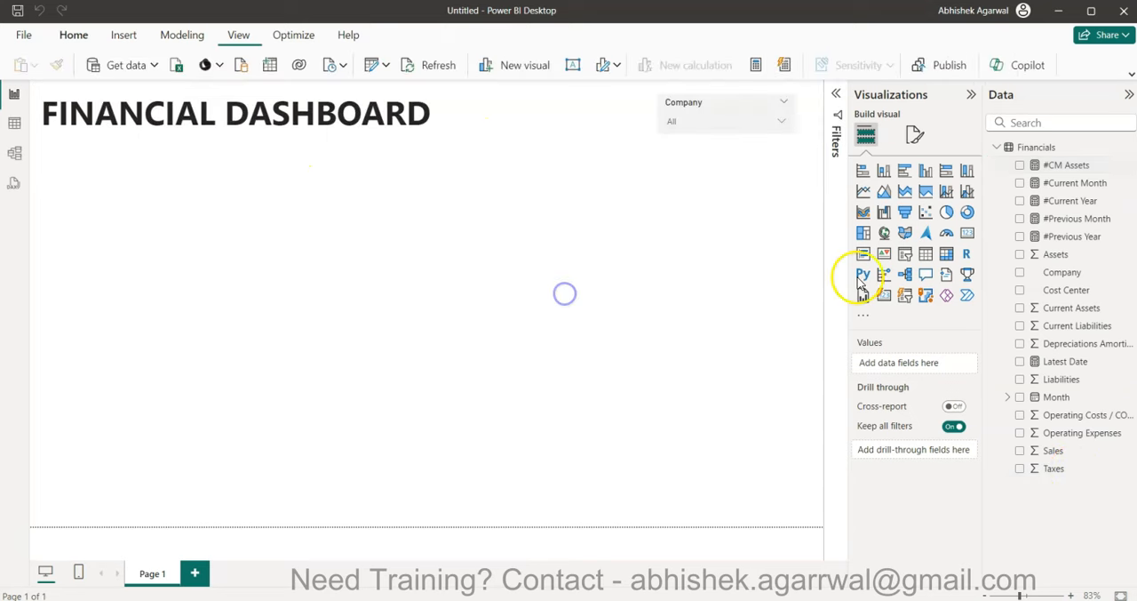
left_click(966, 233)
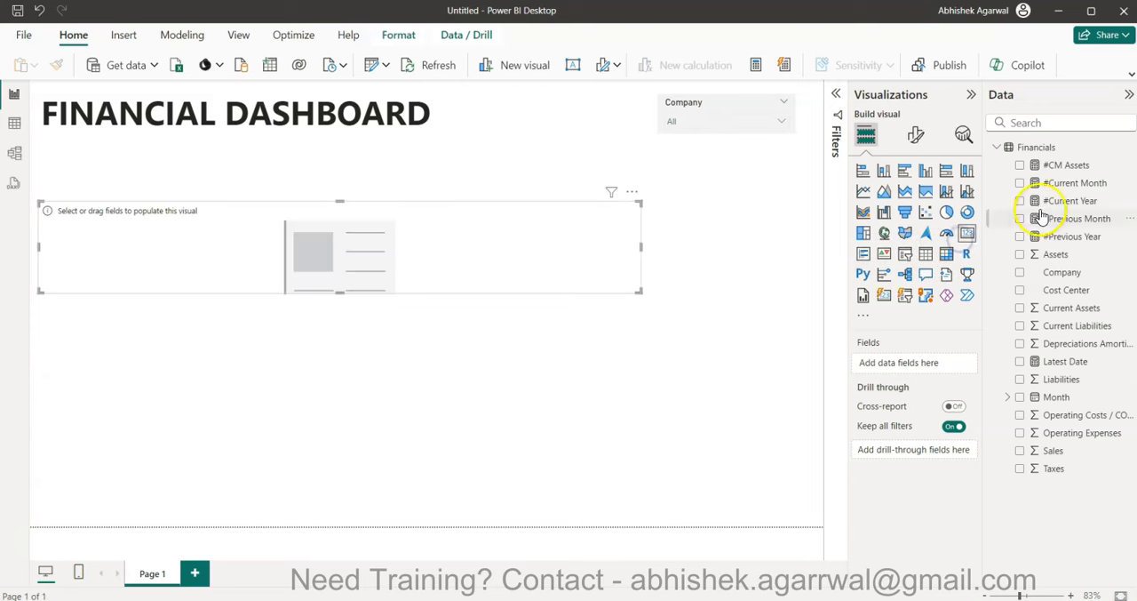
left_click(1020, 165)
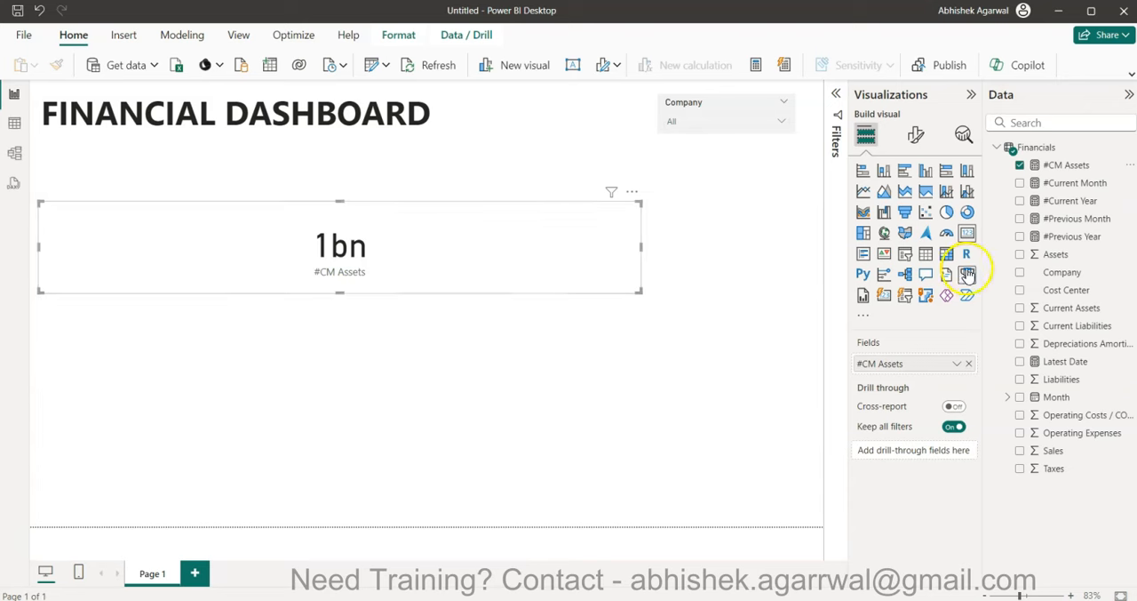
- Reopen the #CM Assets formula and begin a second CALCULATE filter, YEAR(Financials[Month]) =, after the month filter
left_click(1071, 165)
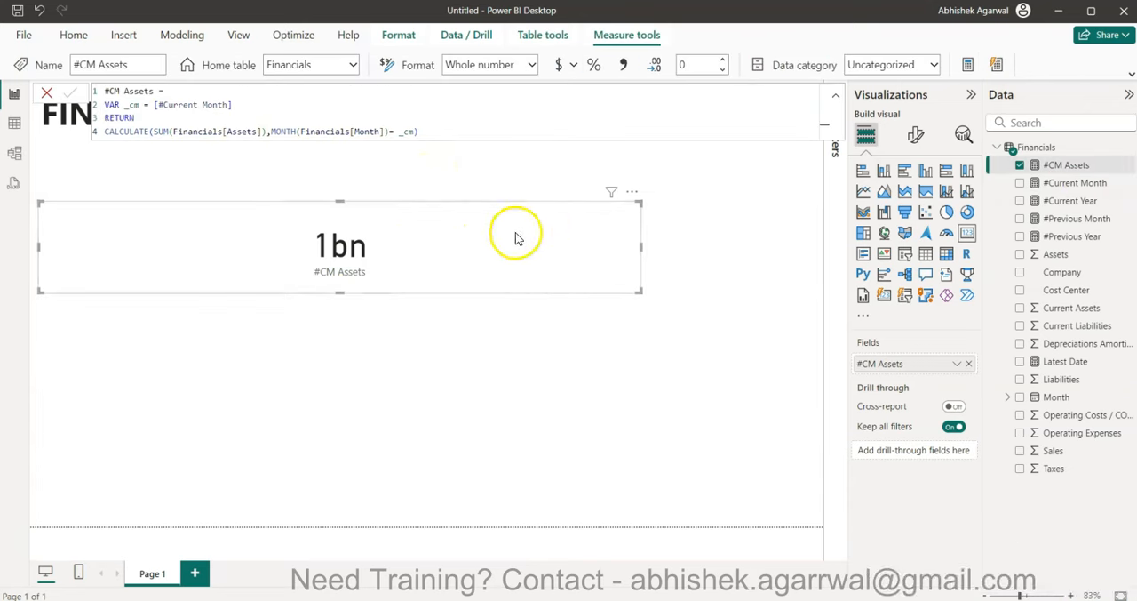
left_click(414, 131)
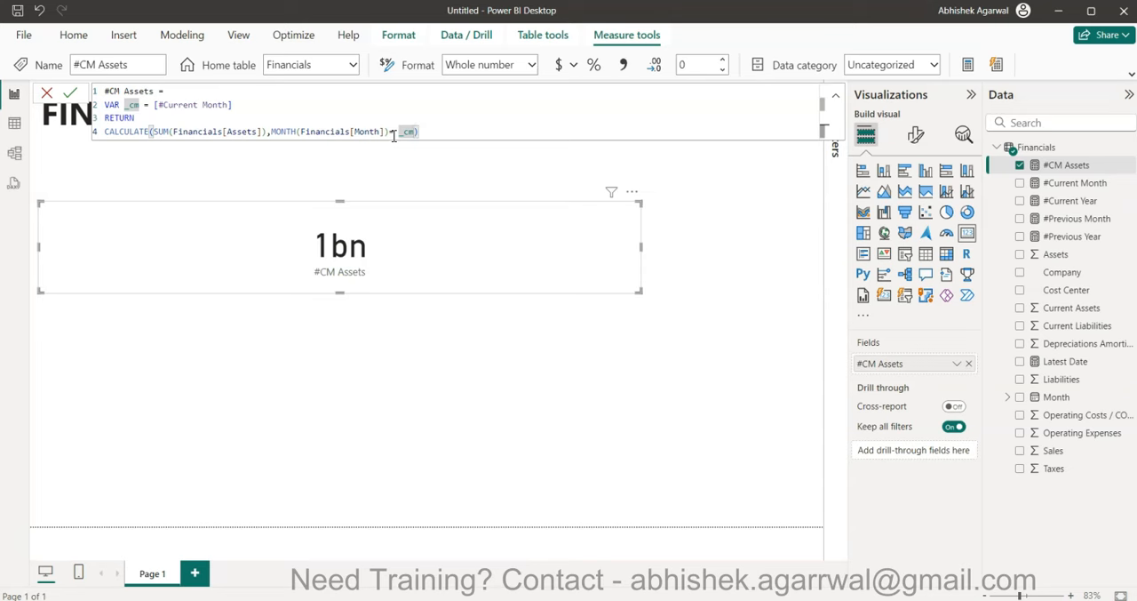
type(", y")
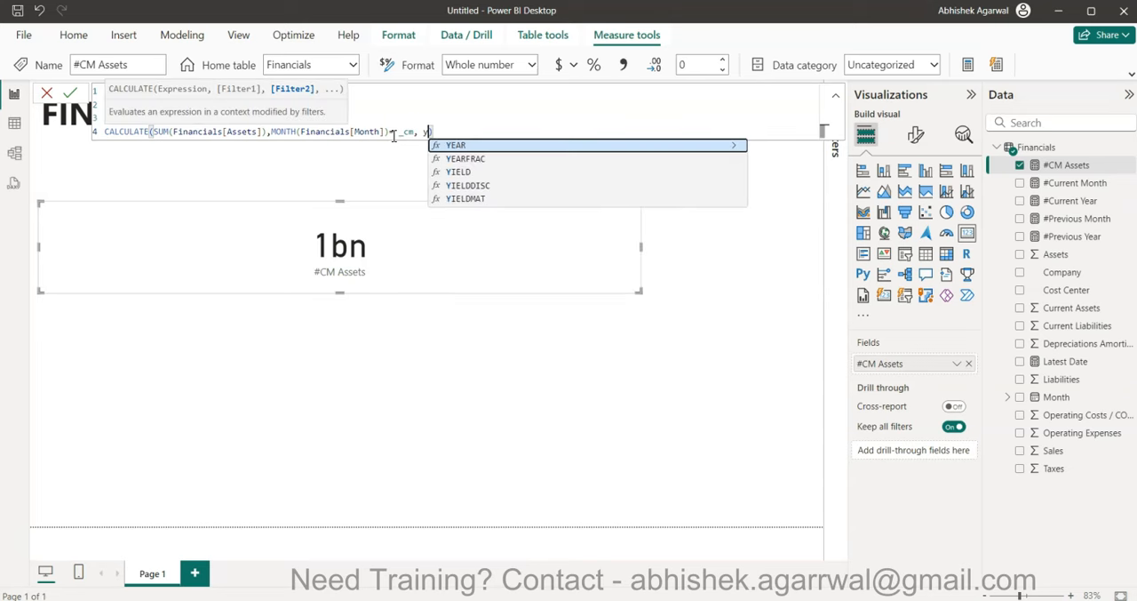
key("Tab")
type("mon")
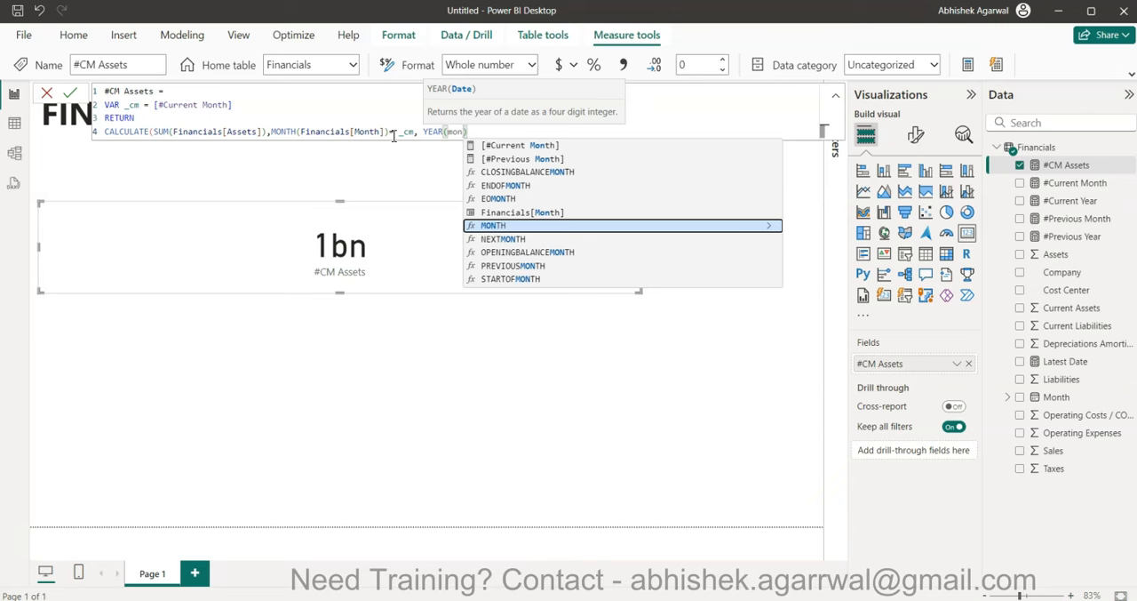
key("Up")
key("Tab")
type(") =")
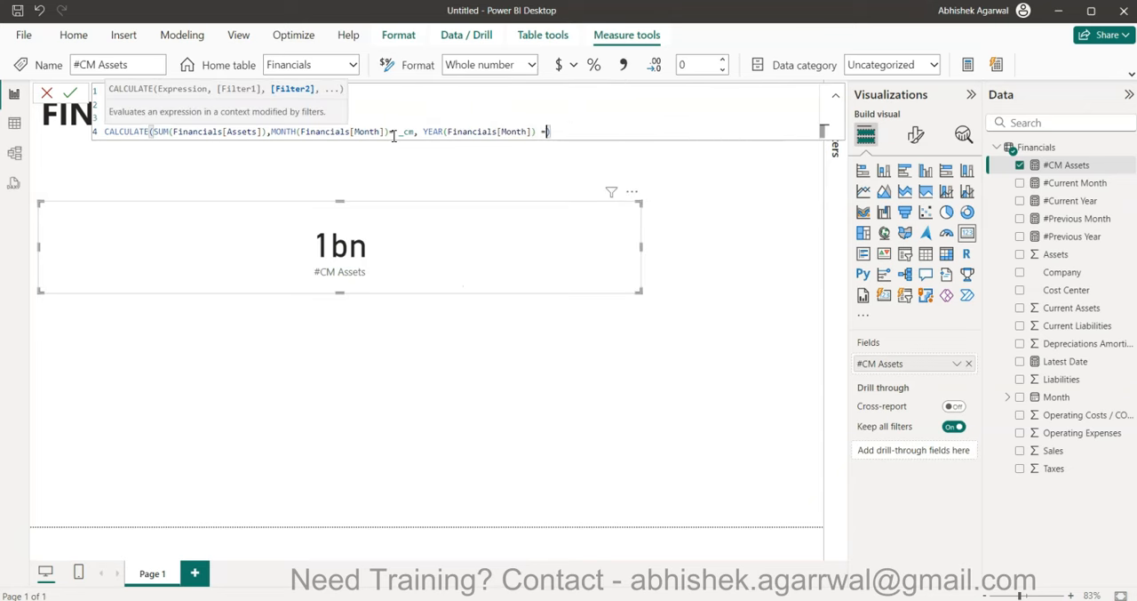
- Declare a second variable _year equal to [#Current Year] below _cm in the #CM Assets formula
left_click(459, 112)
left_click(305, 100)
key("shift+Return")
type("VAR ")
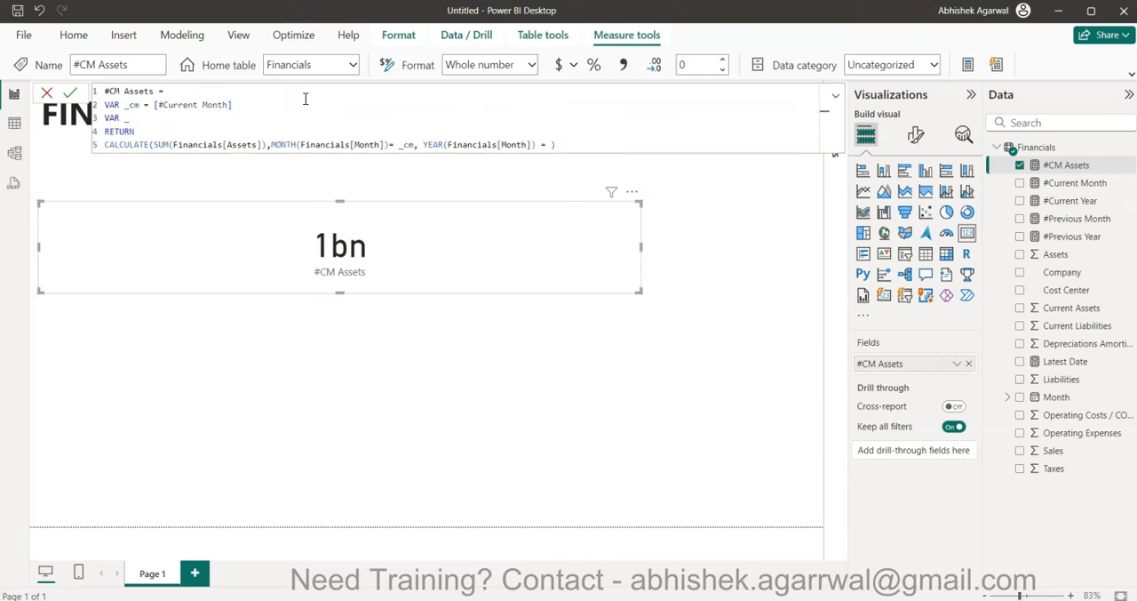
type("_year = [#Current Year]")
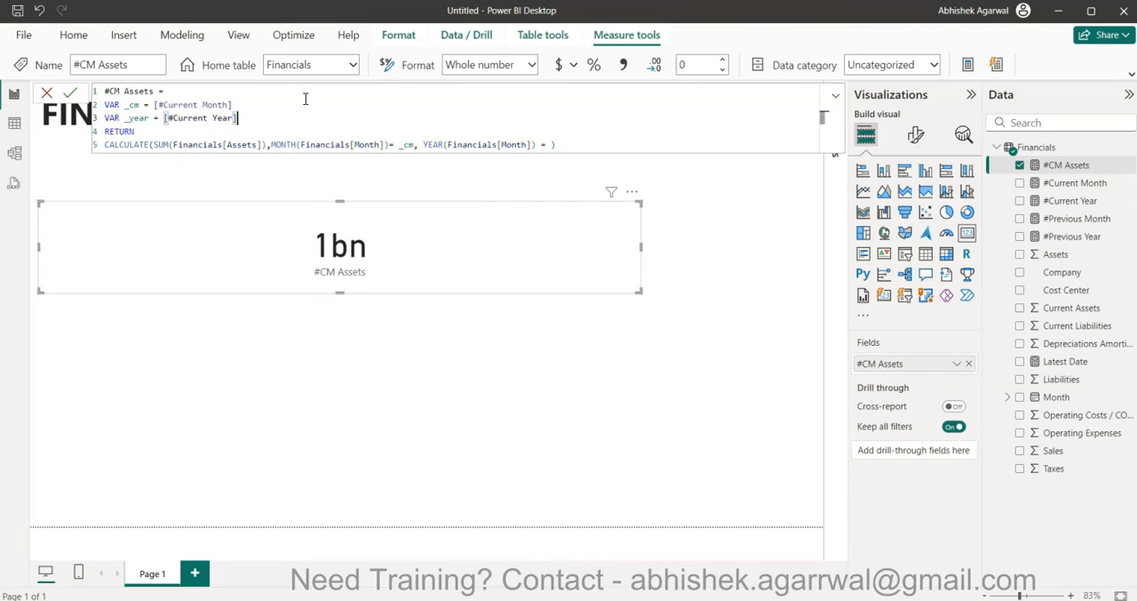
- Complete the year filter with the _year variable and commit the #CM Assets measure
left_click(550, 144)
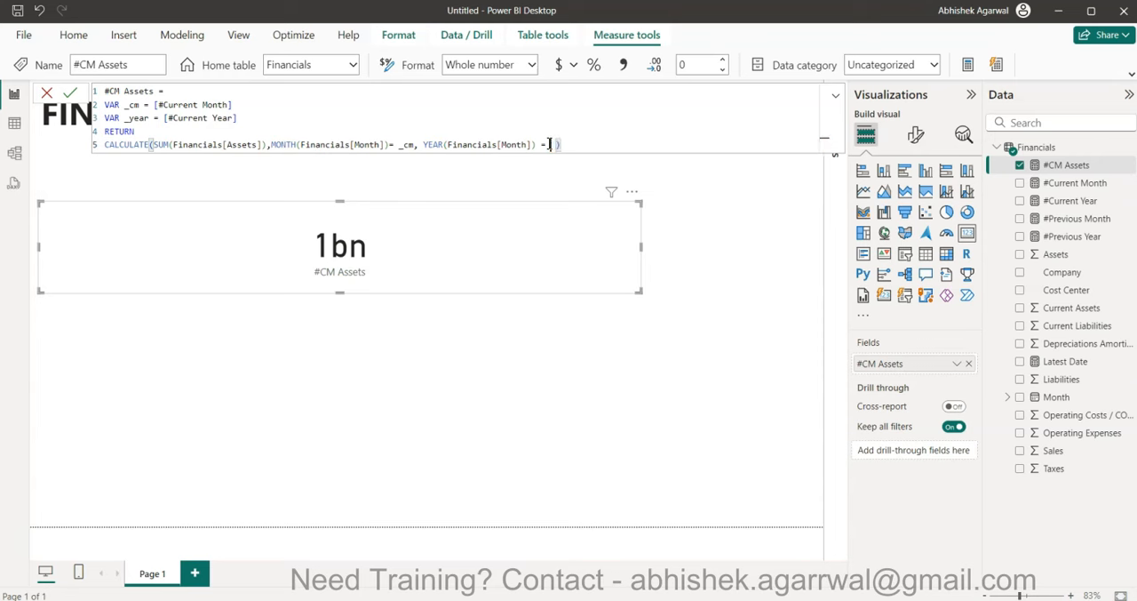
type("_year")
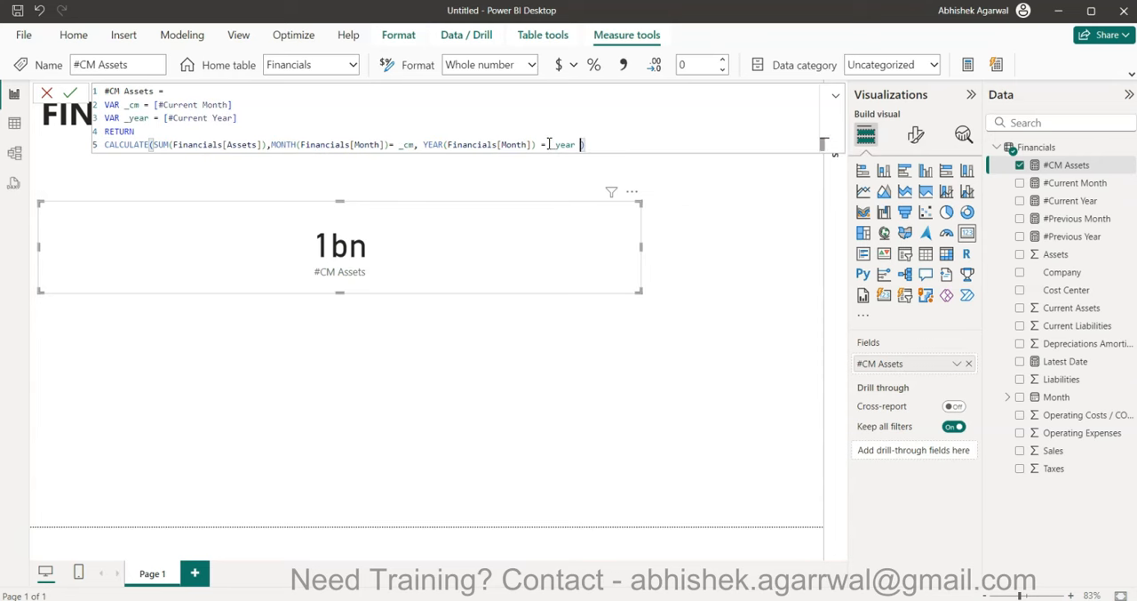
key("End")
key("Return")
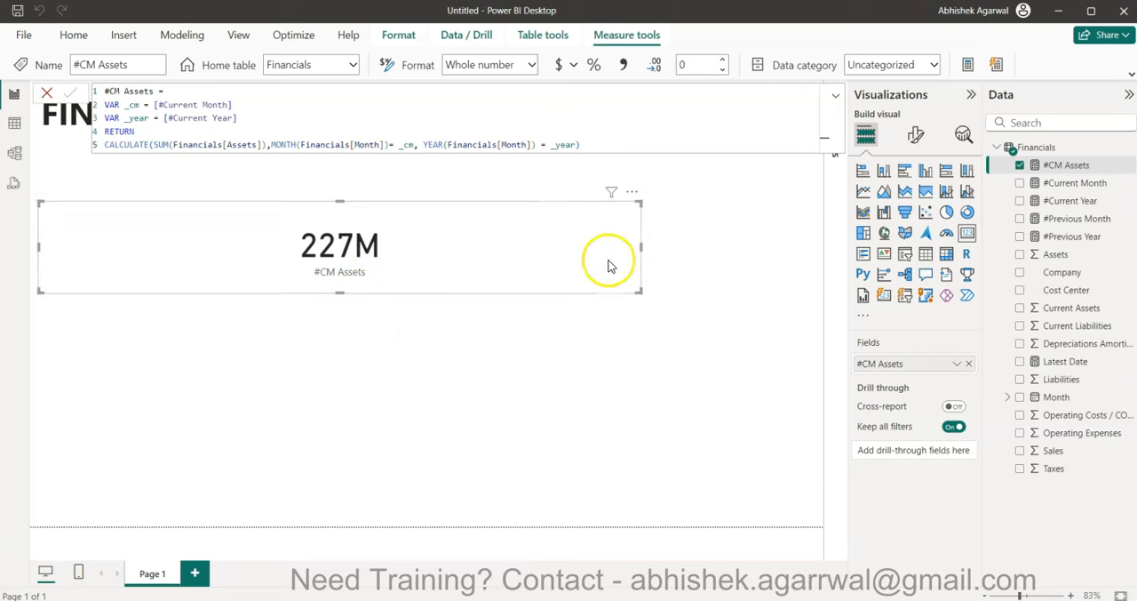
- Narrow the #CM Assets card to about one third of its width, keeping its left edge in place
left_click_drag(642, 247, 348, 213)
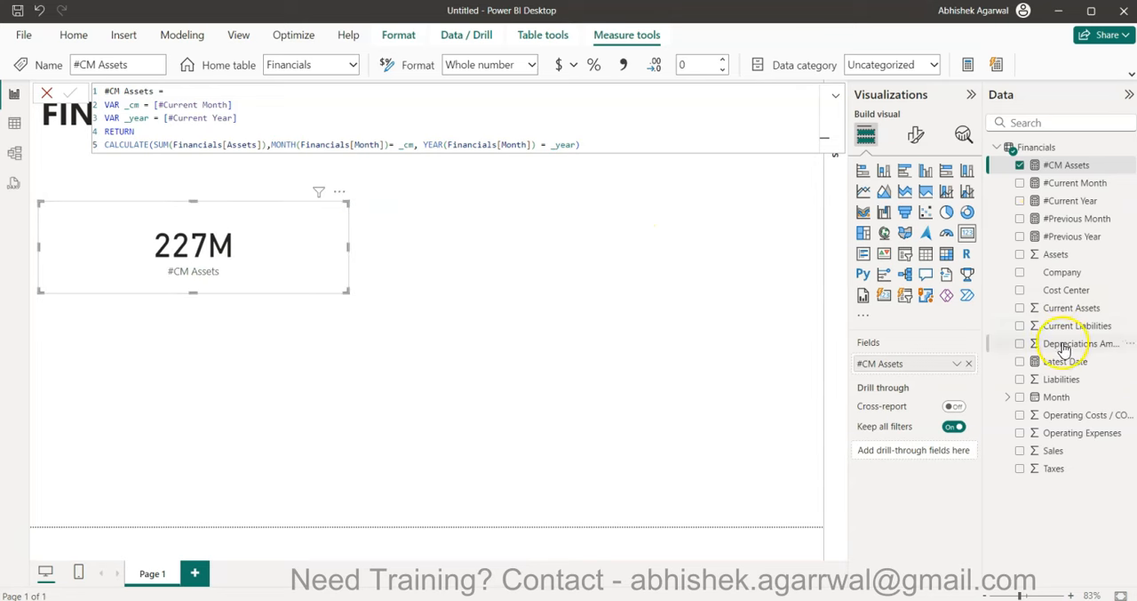
left_click_drag(579, 144, 105, 91)
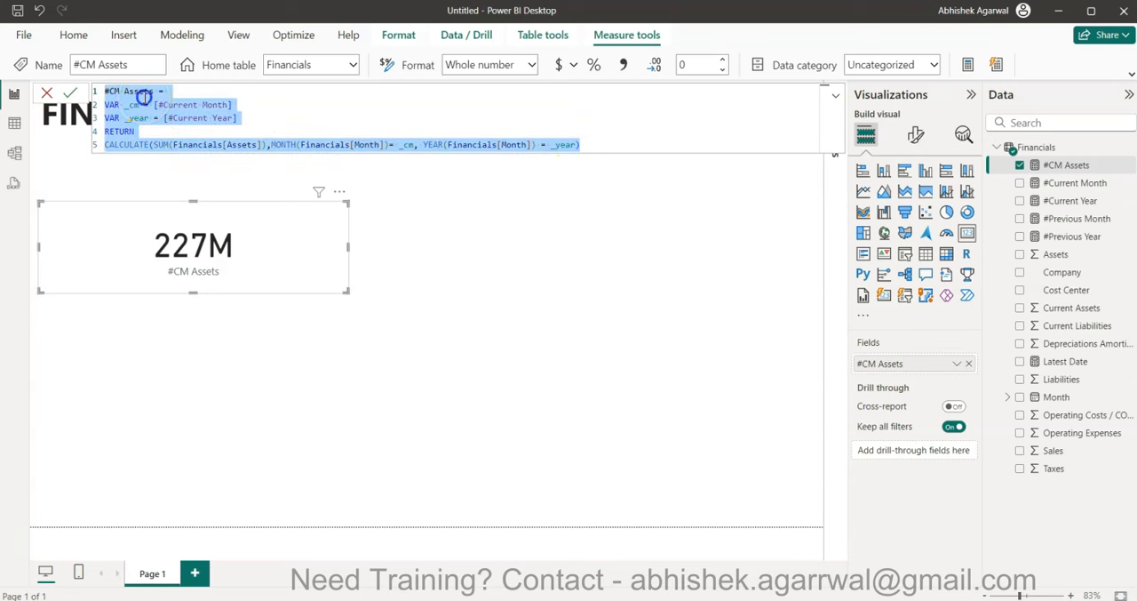
left_click(141, 91)
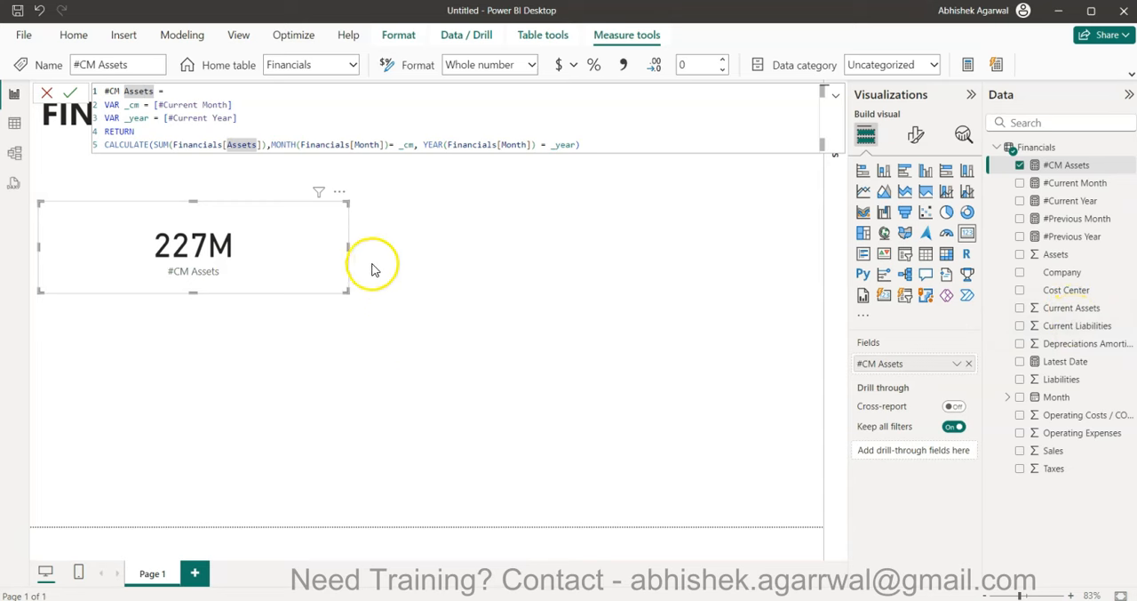
left_click_drag(348, 249, 240, 252)
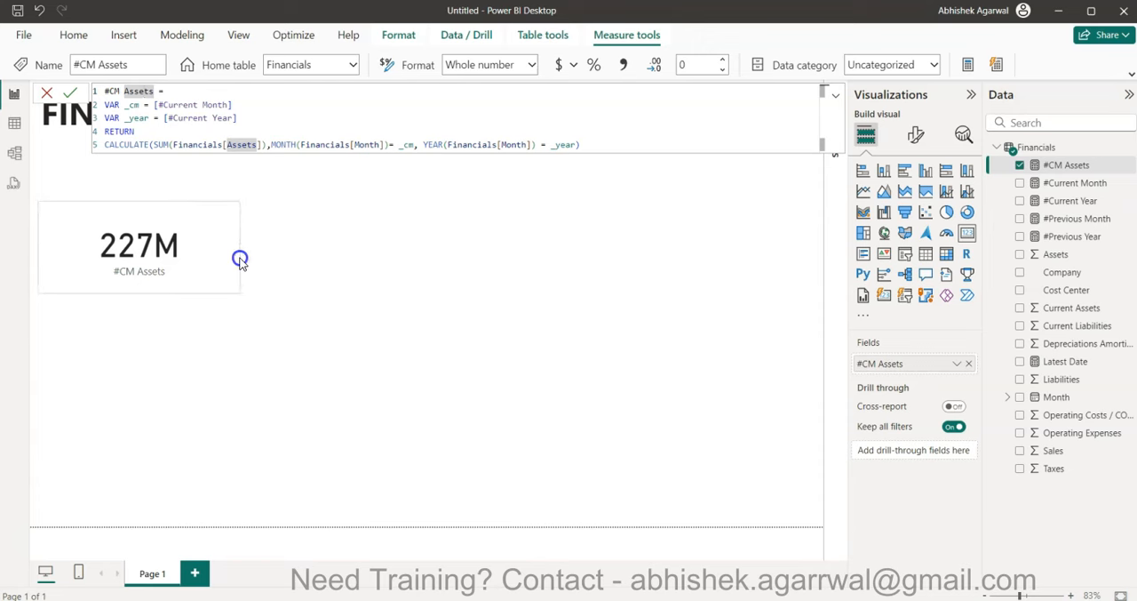
- Copy the whole #CM Assets formula into a new measure and rename that measure #PM Assets
left_click(288, 255)
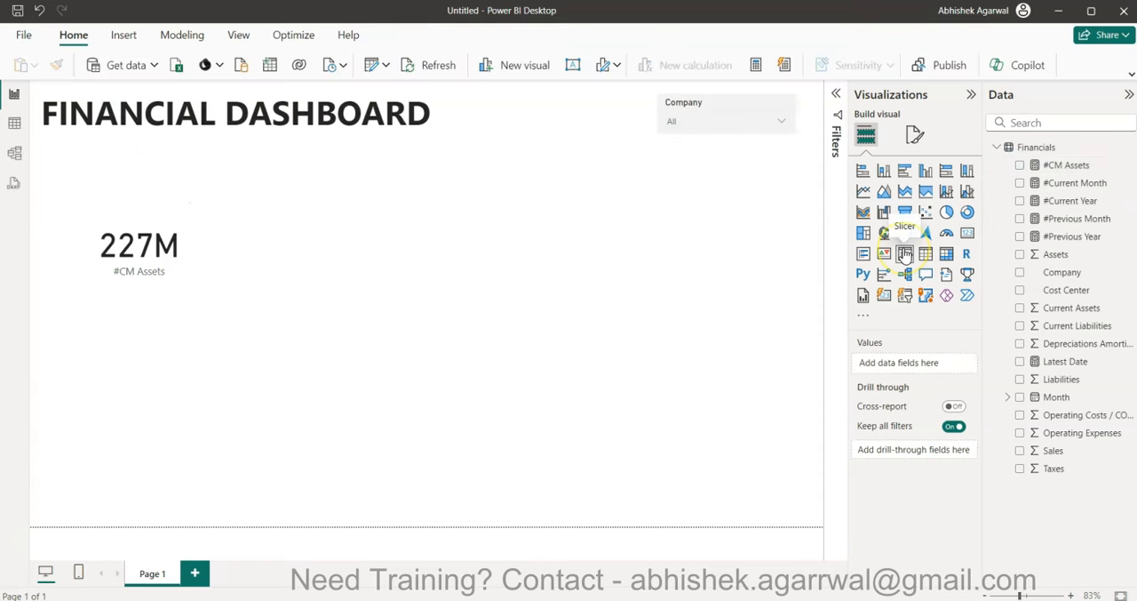
left_click(1065, 165)
left_click(644, 148)
left_click_drag(602, 145, 78, 80)
key("ctrl+c")
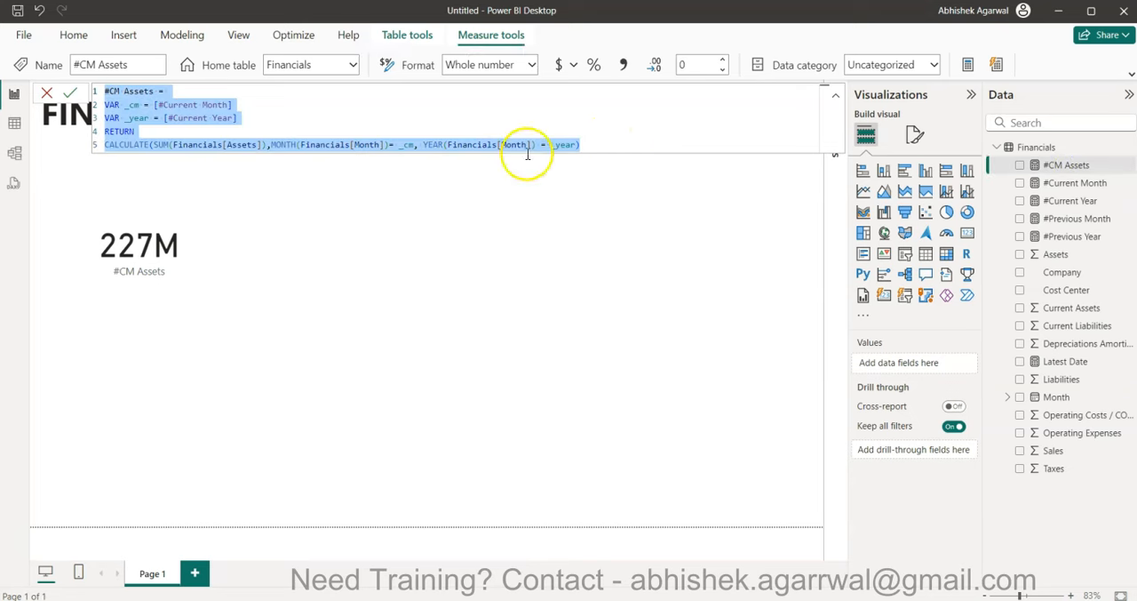
left_click(969, 68)
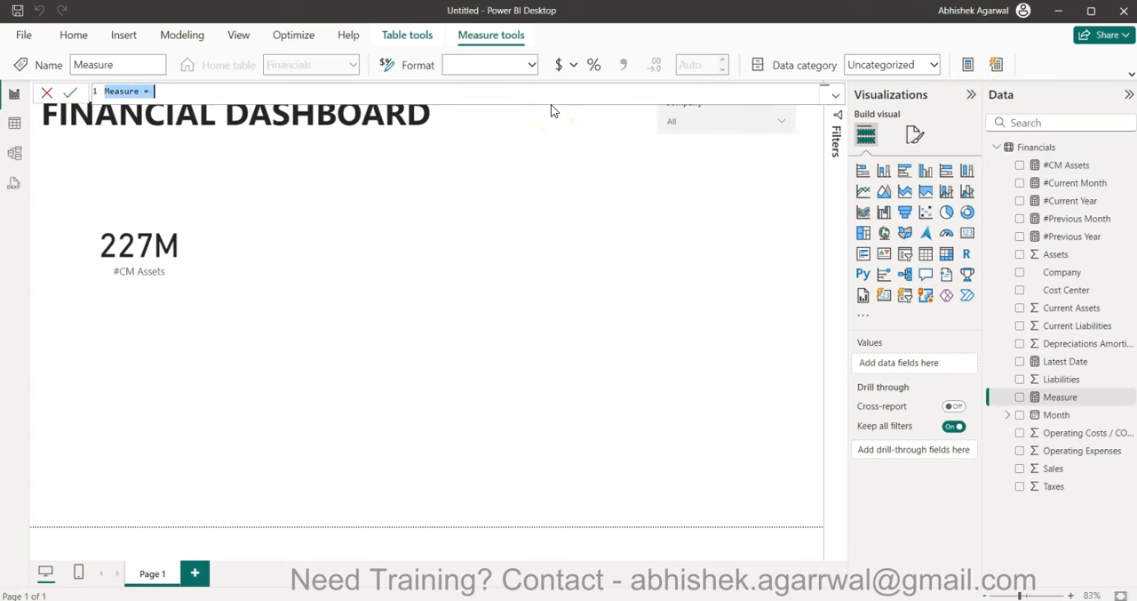
key("ctrl+v")
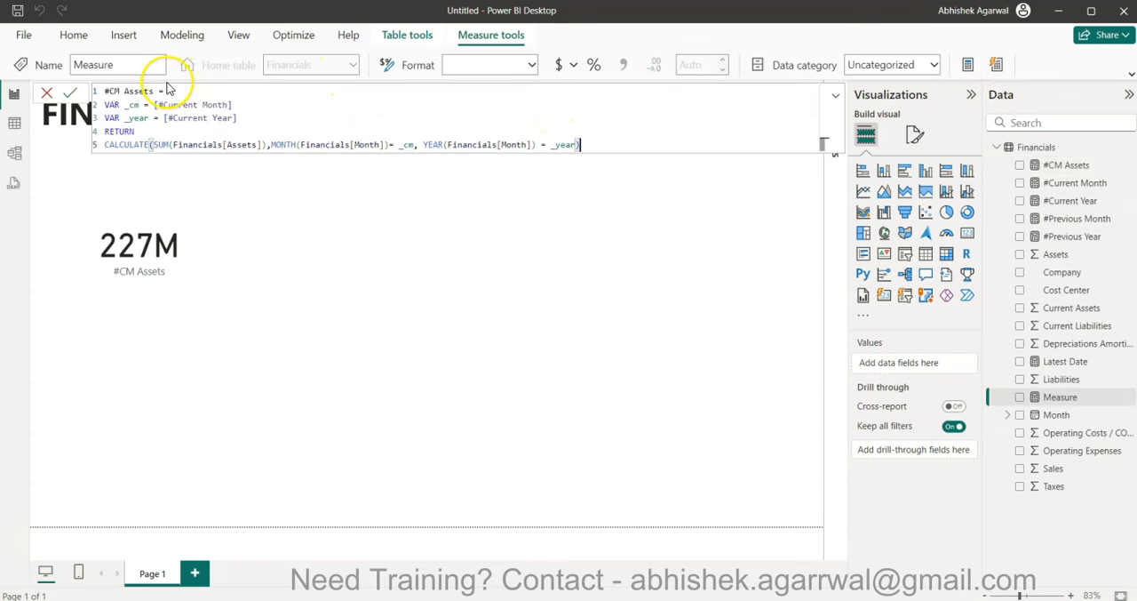
left_click(117, 94)
key("BackSpace")
type("P")
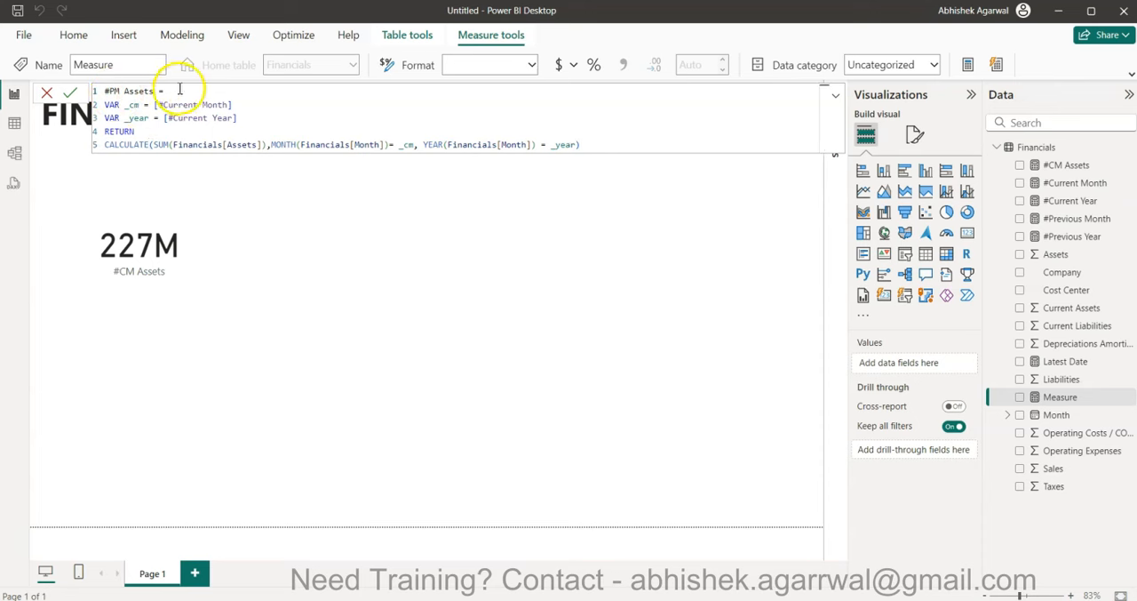
- Set the _cm variable in the #PM Assets formula to [#Previous Month]
left_click_drag(154, 105, 275, 105)
key("Delete")
type("pre")
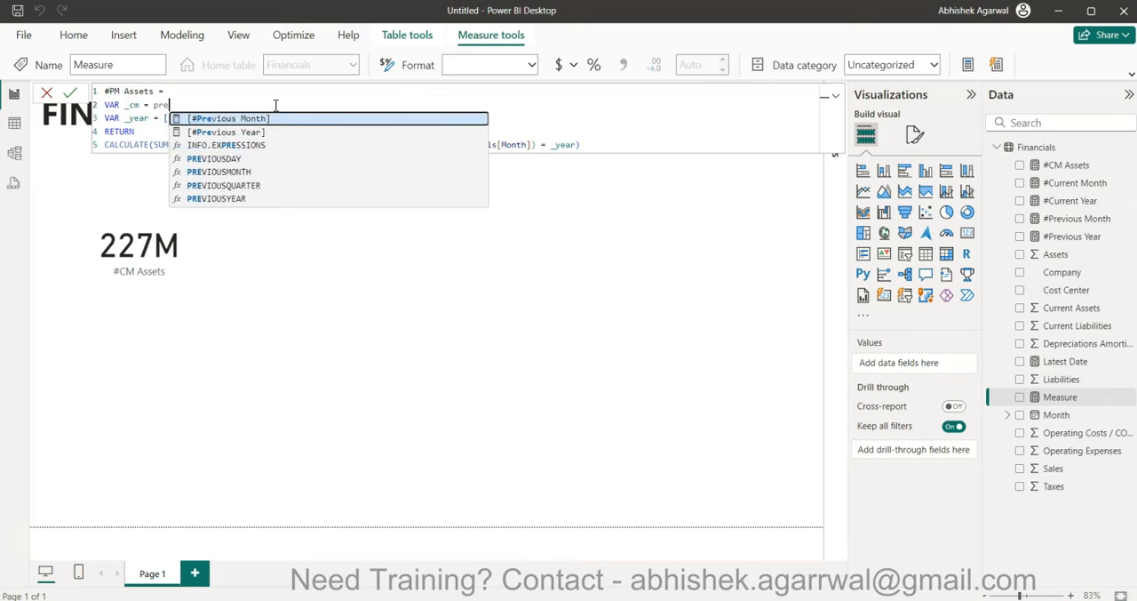
key("Tab")
- Set the _year variable in the #PM Assets formula to [#Previous Year] and commit the measure
left_click(244, 117)
key("BackSpace")
key("BackSpace")
key("BackSpace")
key("BackSpace")
key("BackSpace")
key("BackSpace")
key("BackSpace")
key("BackSpace")
key("BackSpace")
key("BackSpace")
key("BackSpace")
key("BackSpace")
key("BackSpace")
key("BackSpace")
key("BackSpace")
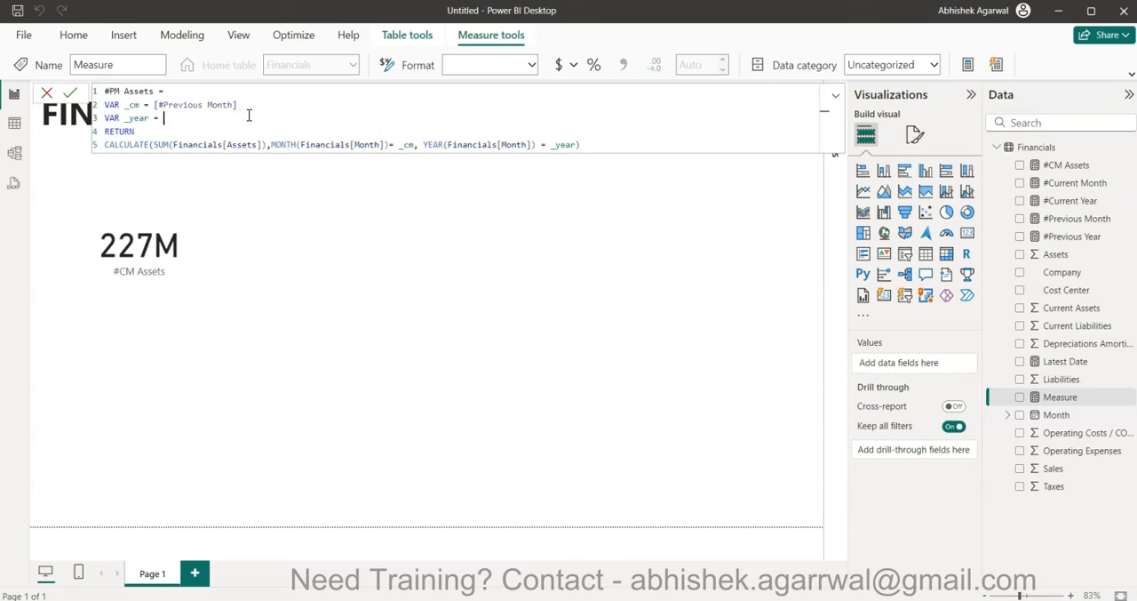
type("pre")
key("Down")
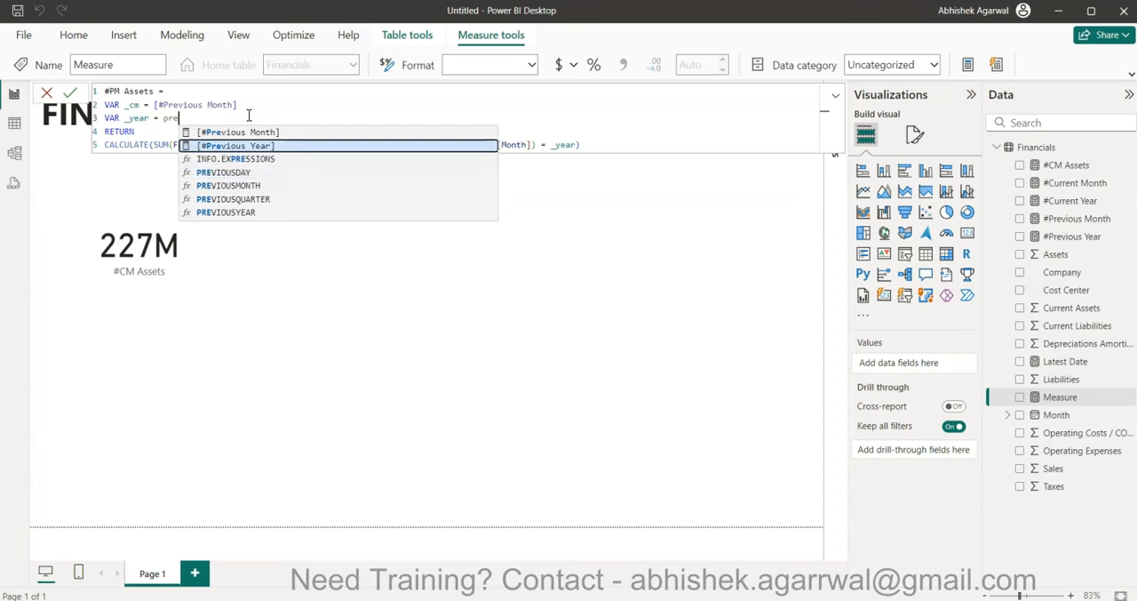
key("Tab")
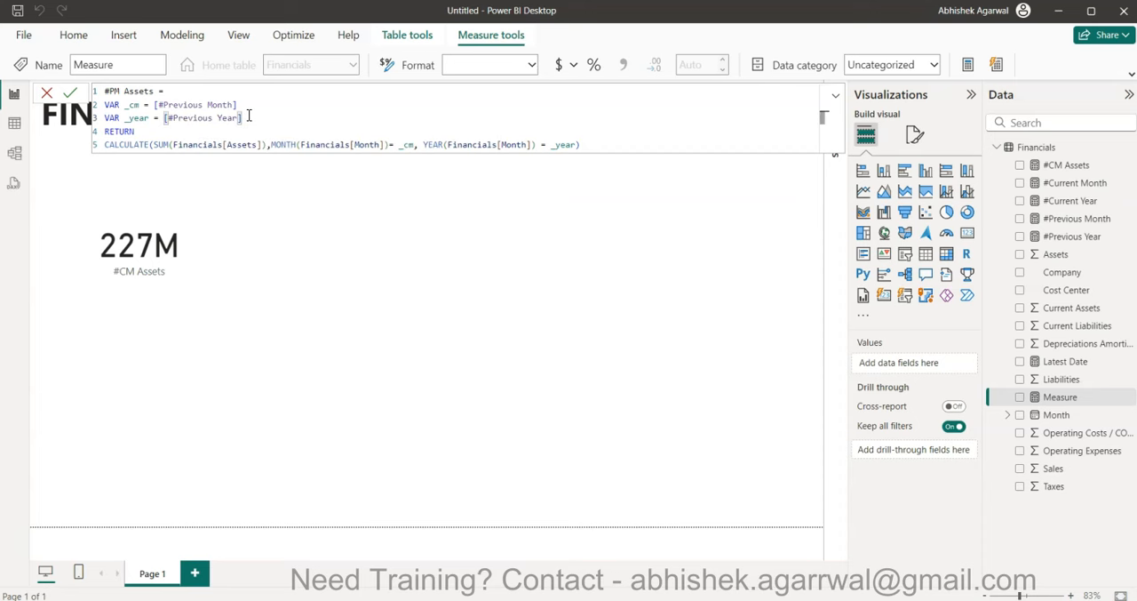
key("Return")
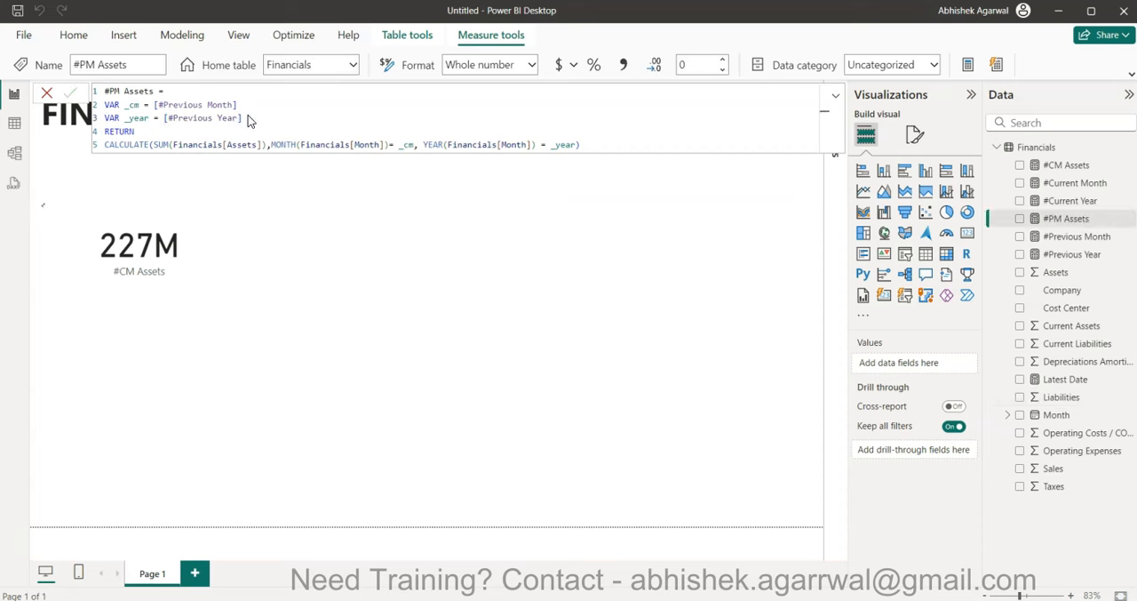
- Add a new card visual to the page showing the #PM Assets measure
left_click(351, 234)
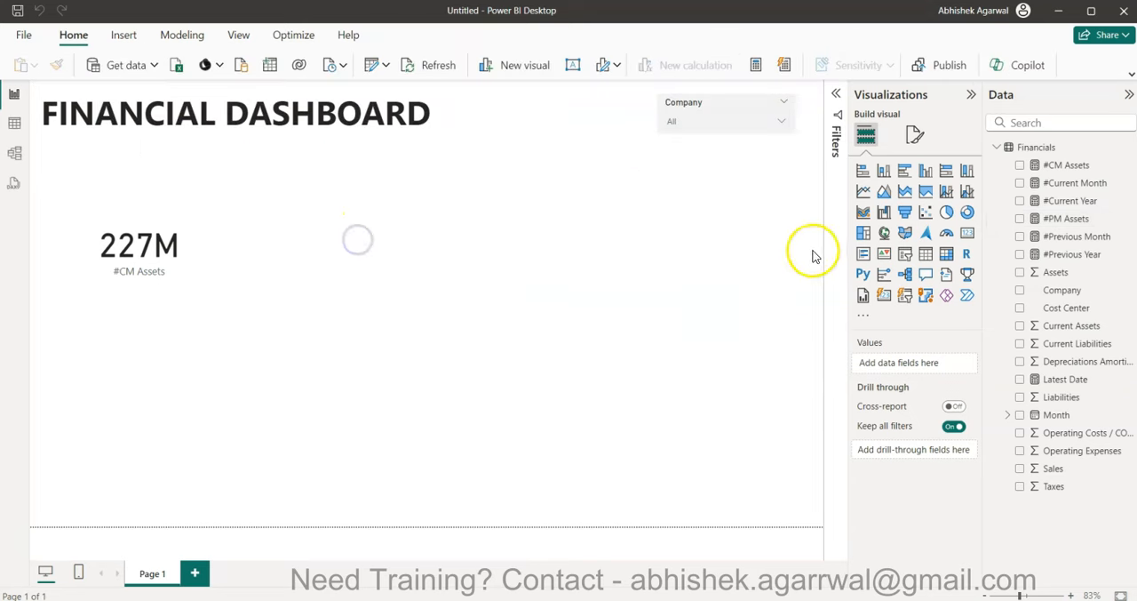
left_click(966, 234)
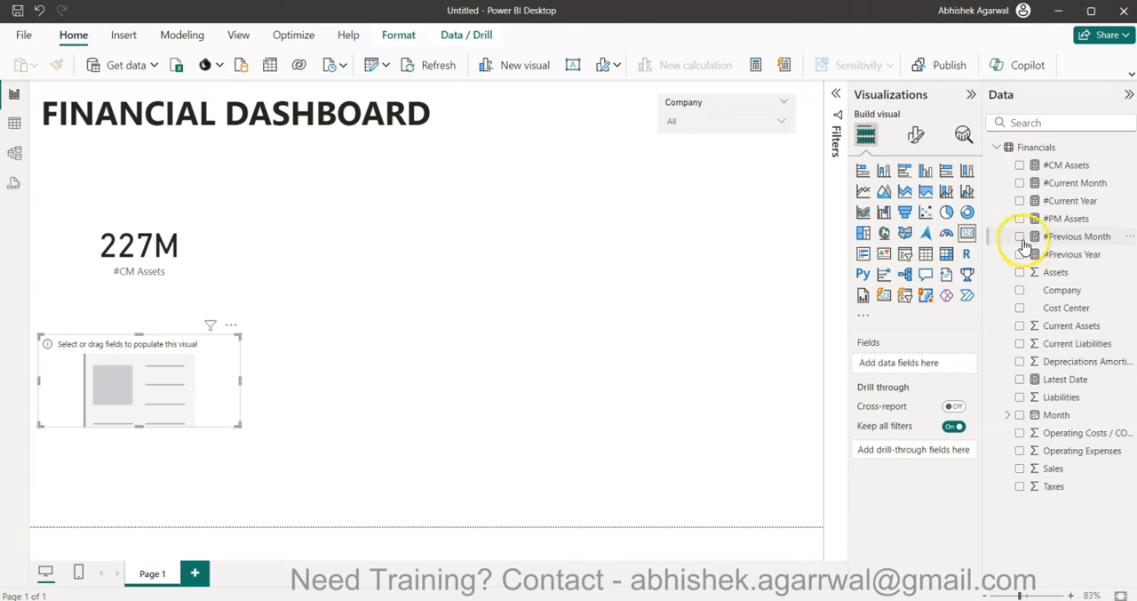
left_click(1020, 237)
left_click(1020, 237)
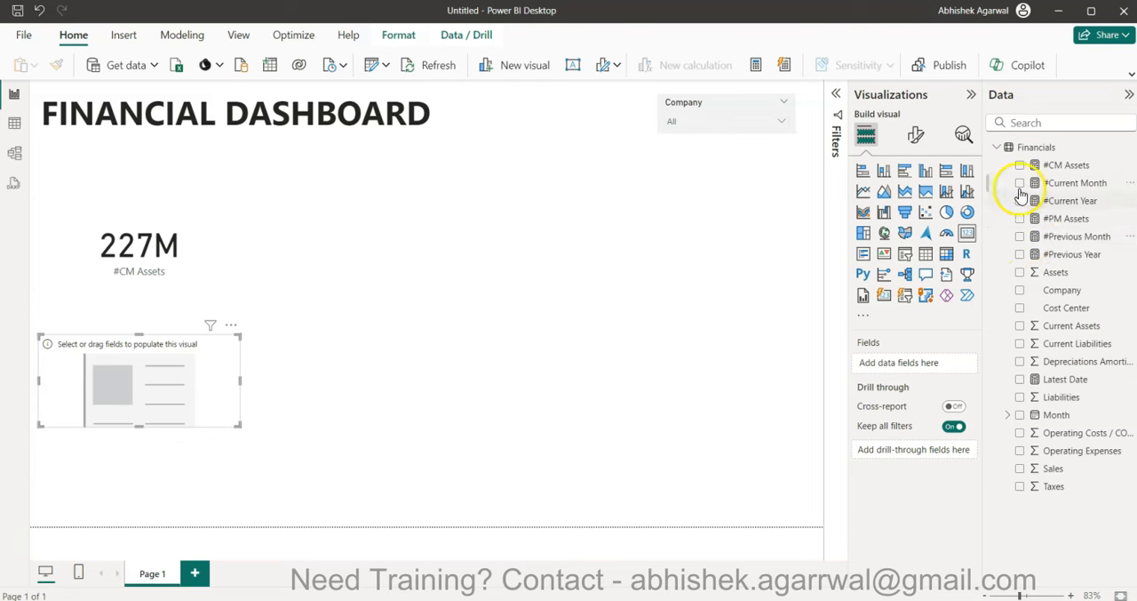
left_click(1020, 219)
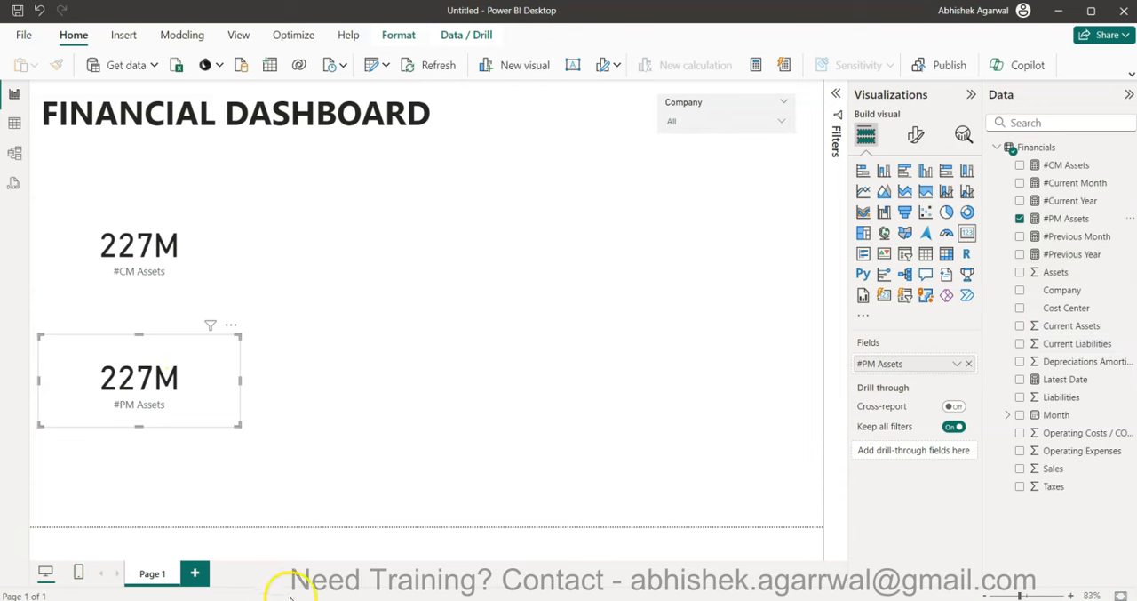
- Compare the asset cards with the last-month and % change figures of the Assets card in the finished Financial Dashboard report
left_click(259, 590)
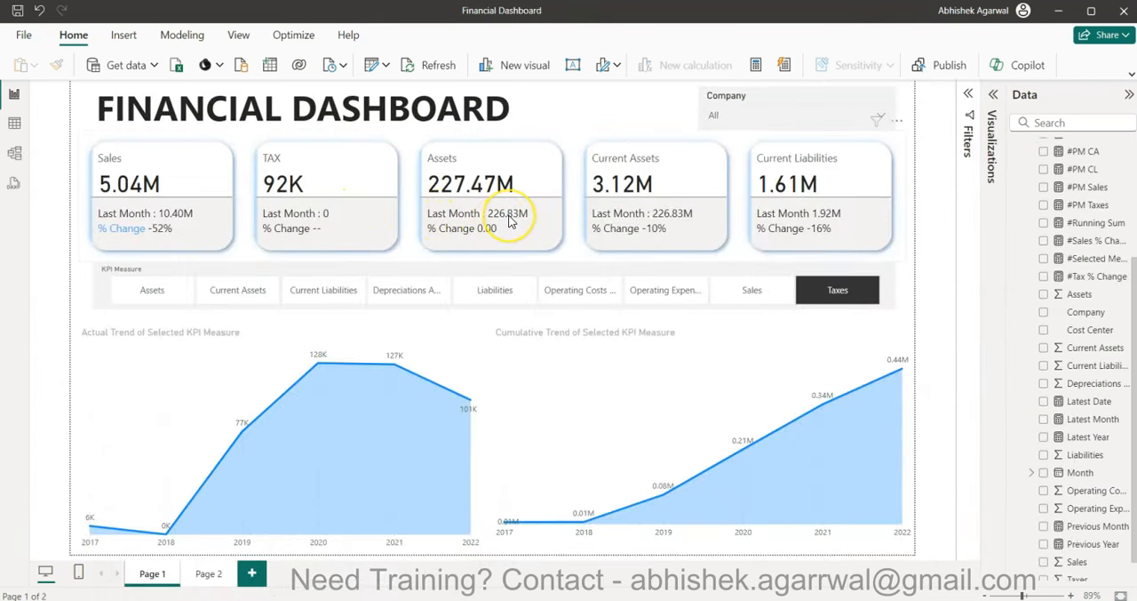
key("alt+Tab")
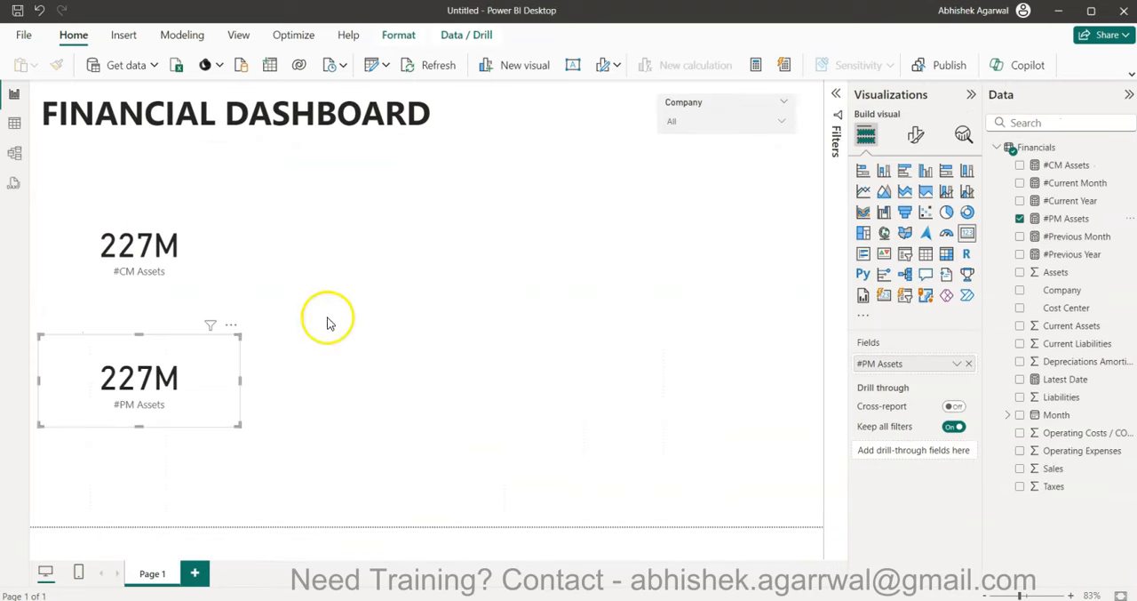
key("alt+Tab")
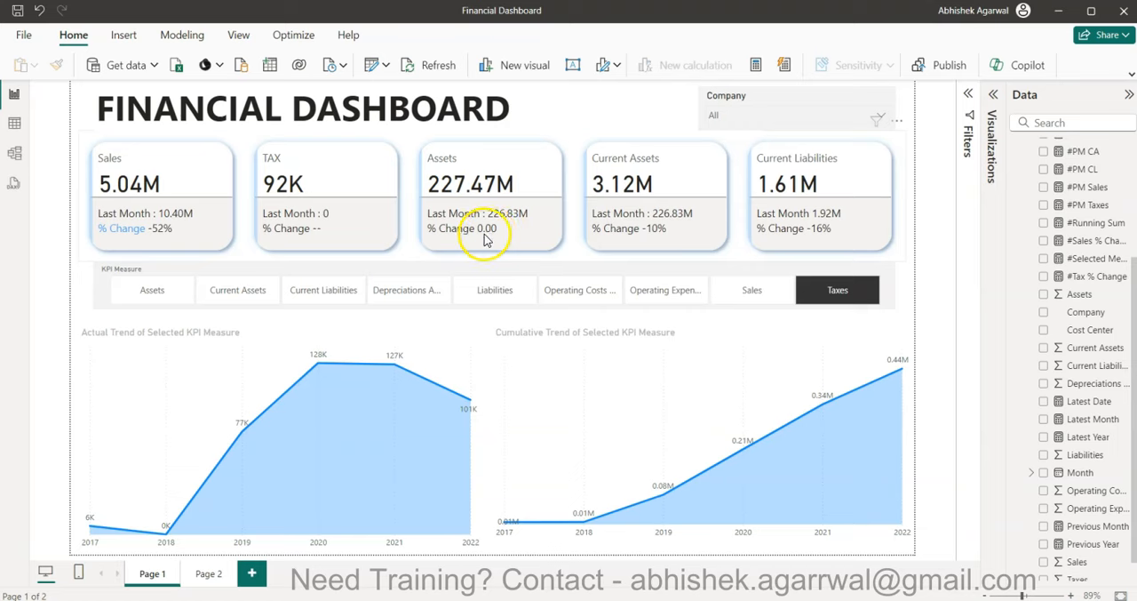
key("alt+Tab")
- Create a measure #Asset % Change that starts a DIVIDE with the numerator ([#CM Assets] - [#PM Assets])
left_click(534, 360)
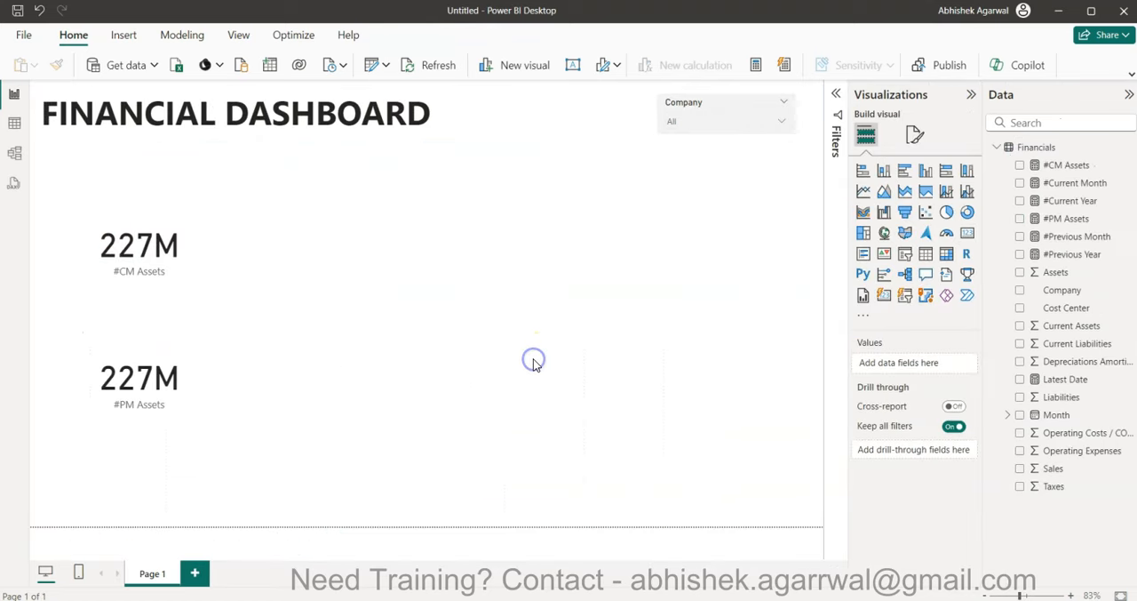
left_click(757, 65)
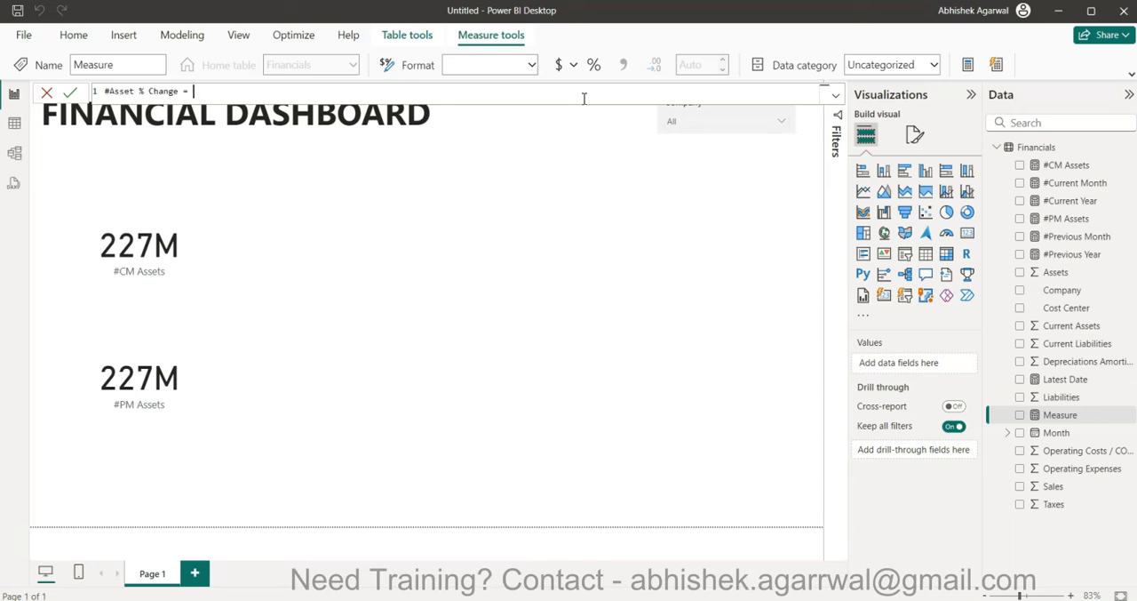
type("DIVIDE(")
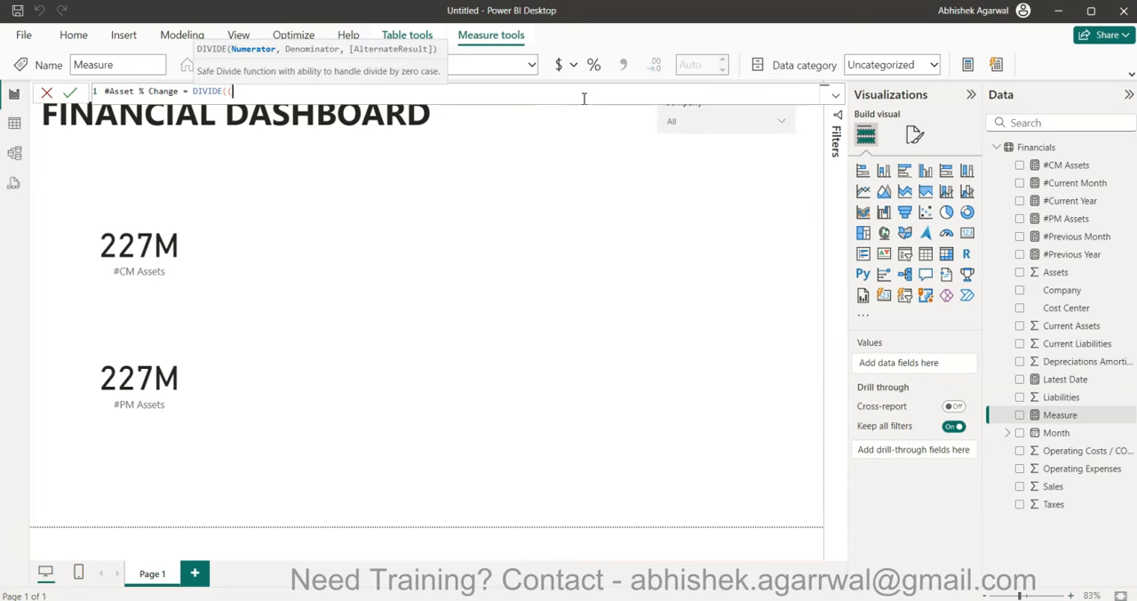
type("(cm")
key("Tab")
type("- pm")
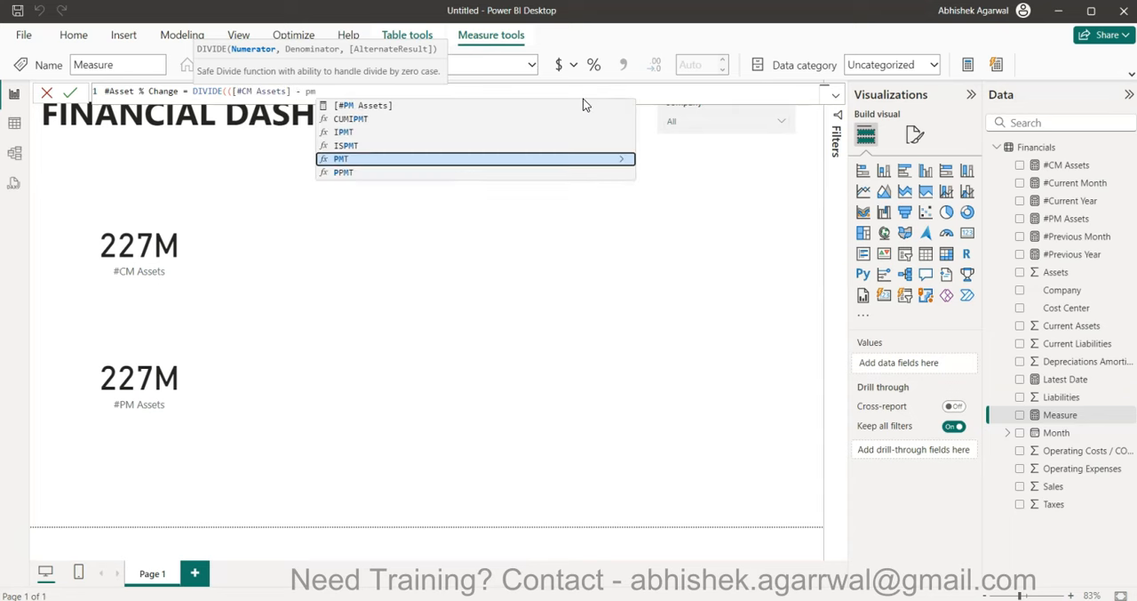
key("Up")
key("Up")
key("Up")
key("Up")
key("Tab")
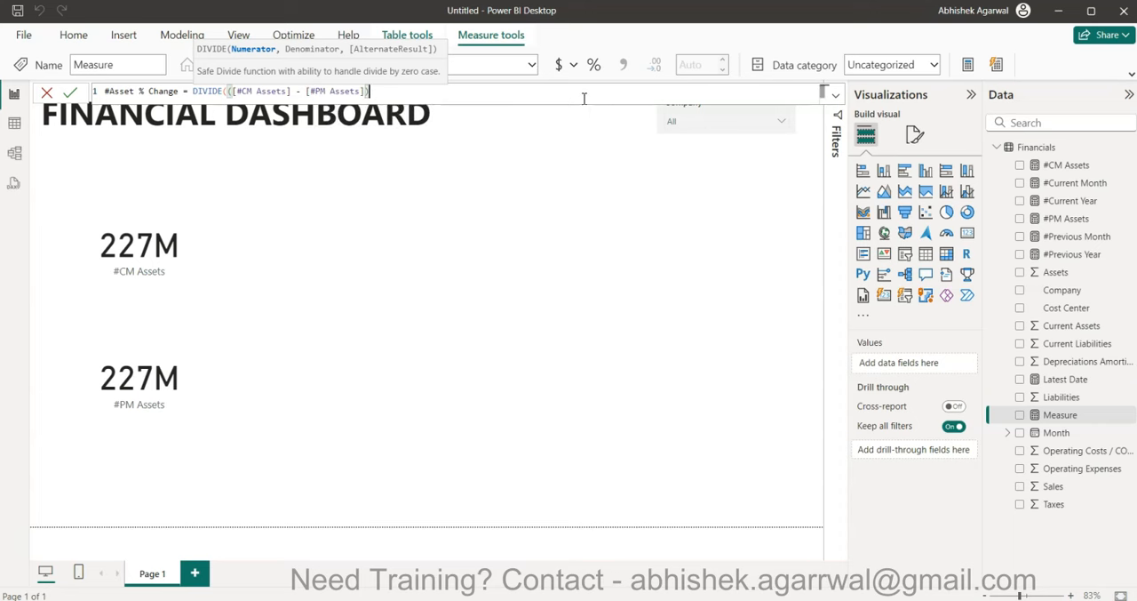
- Complete the DIVIDE with [#PM Assets] as the denominator and commit the #Asset % Change measure
type("),pm")
key("Up")
key("Up")
key("Up")
key("Up")
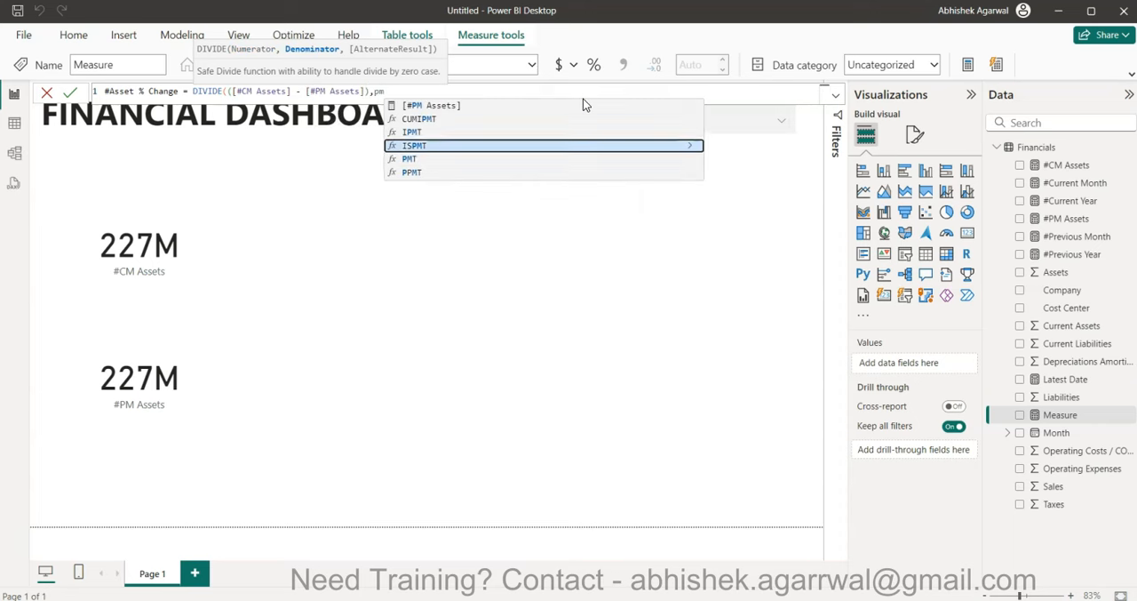
key("Tab")
type(")")
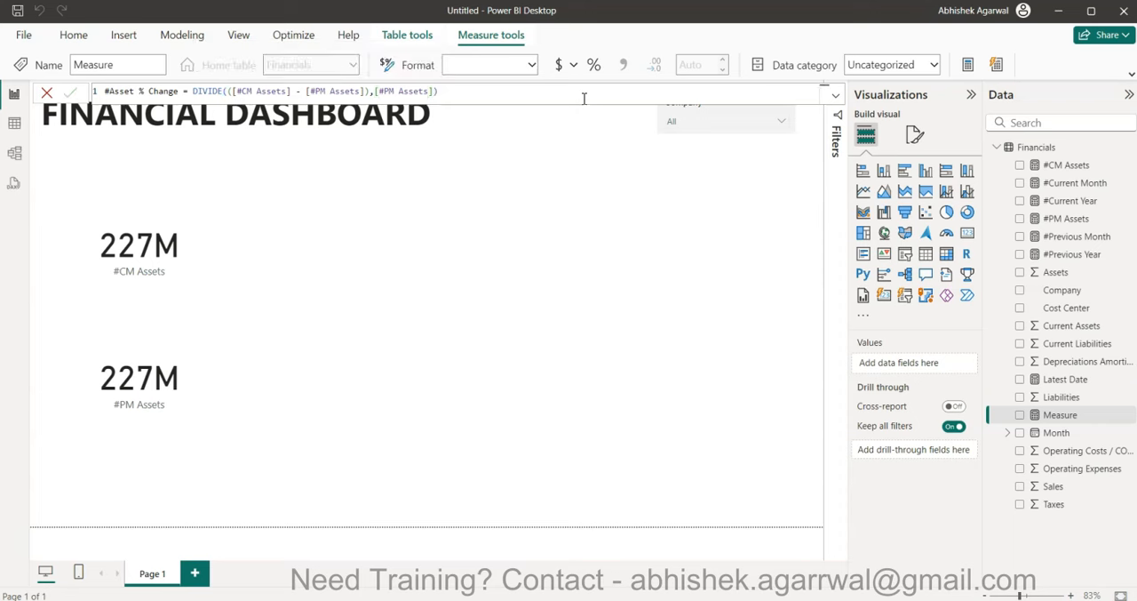
key("Return")
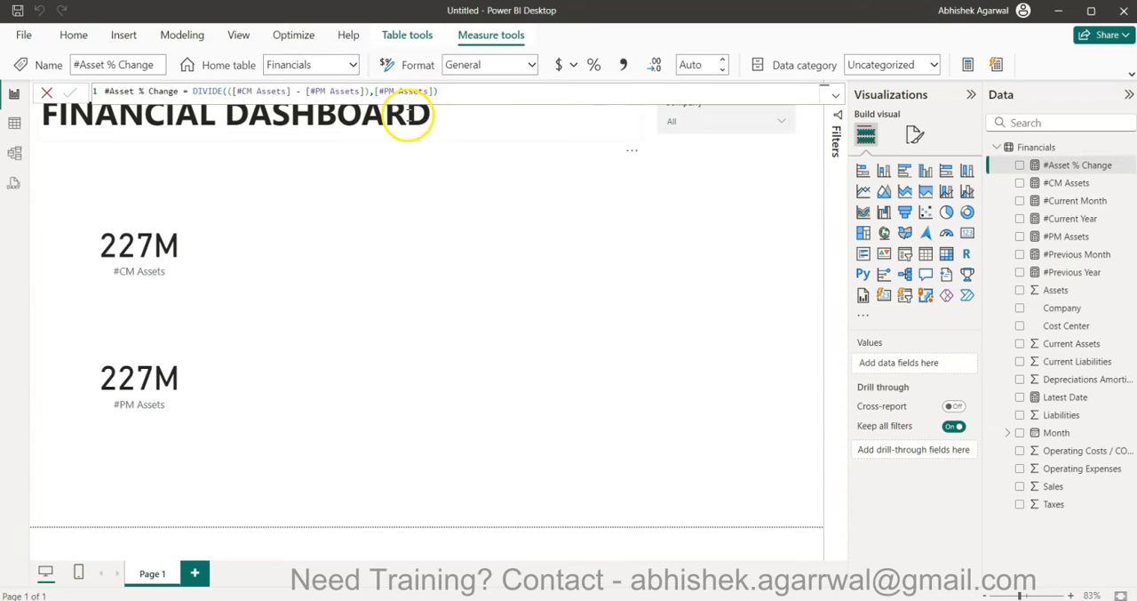
- Format the #Asset % Change measure as a percentage with 0 decimal places
left_click(593, 64)
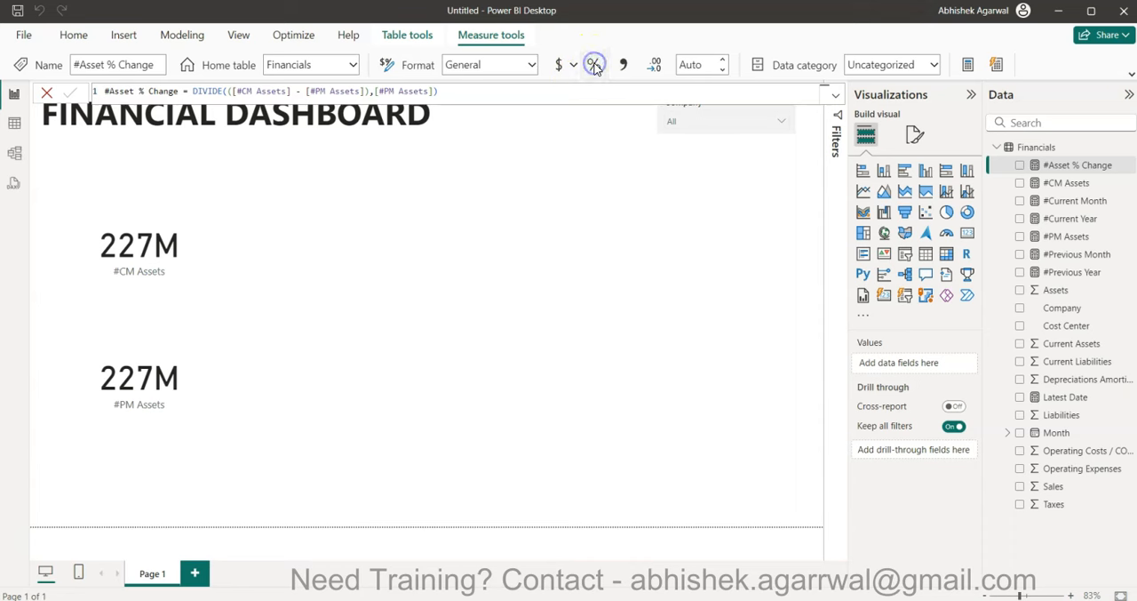
double_click(696, 65)
type("2")
- Add a third card visual to the page showing the #Asset % Change measure
left_click(718, 190)
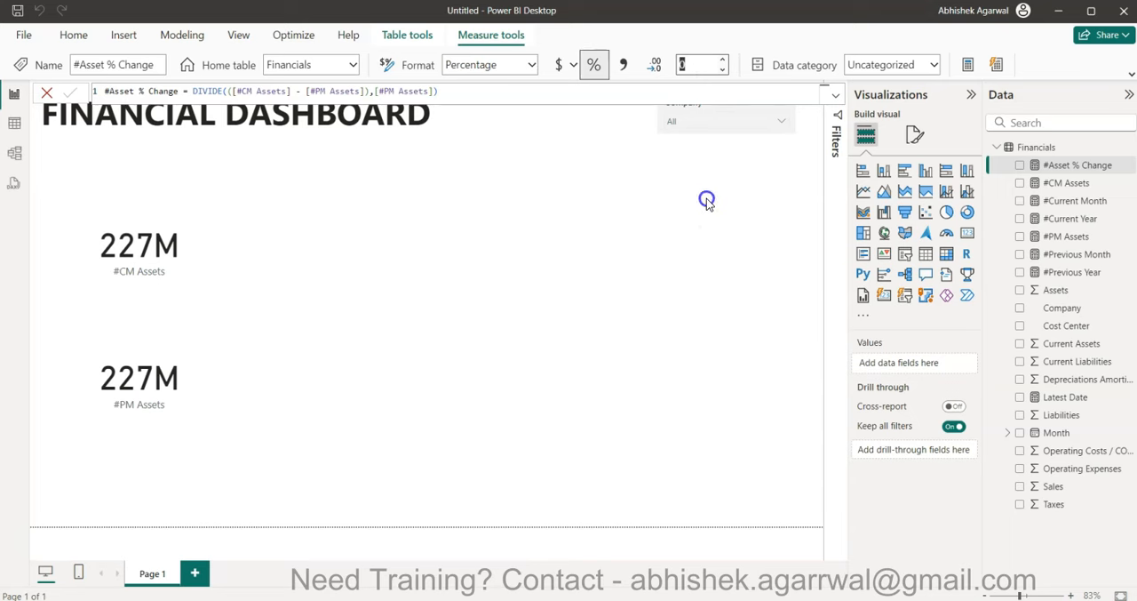
left_click(967, 233)
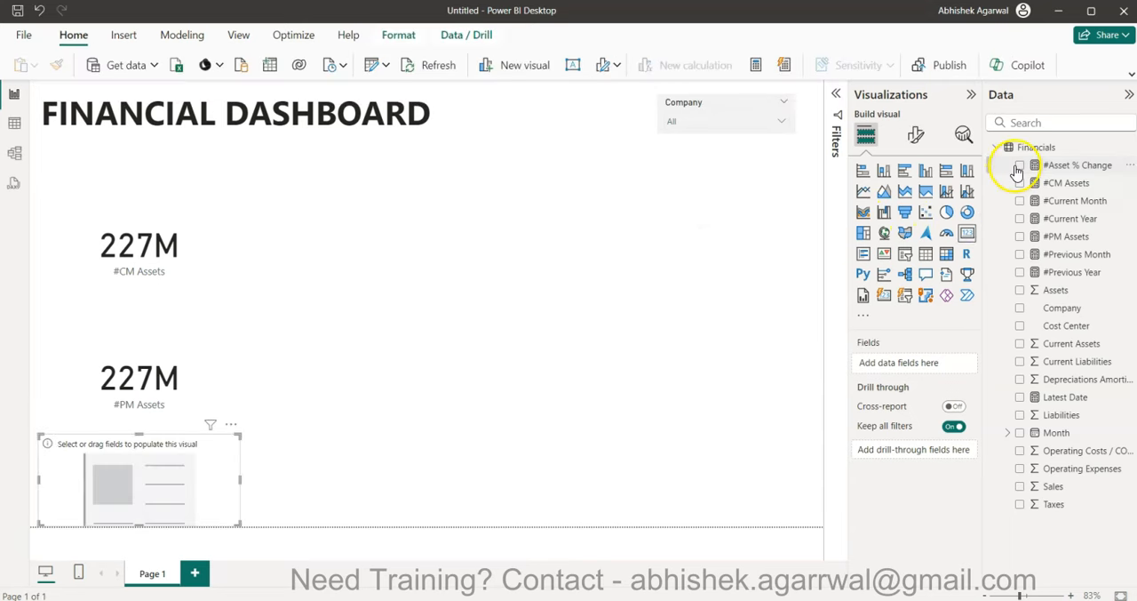
left_click(1019, 166)
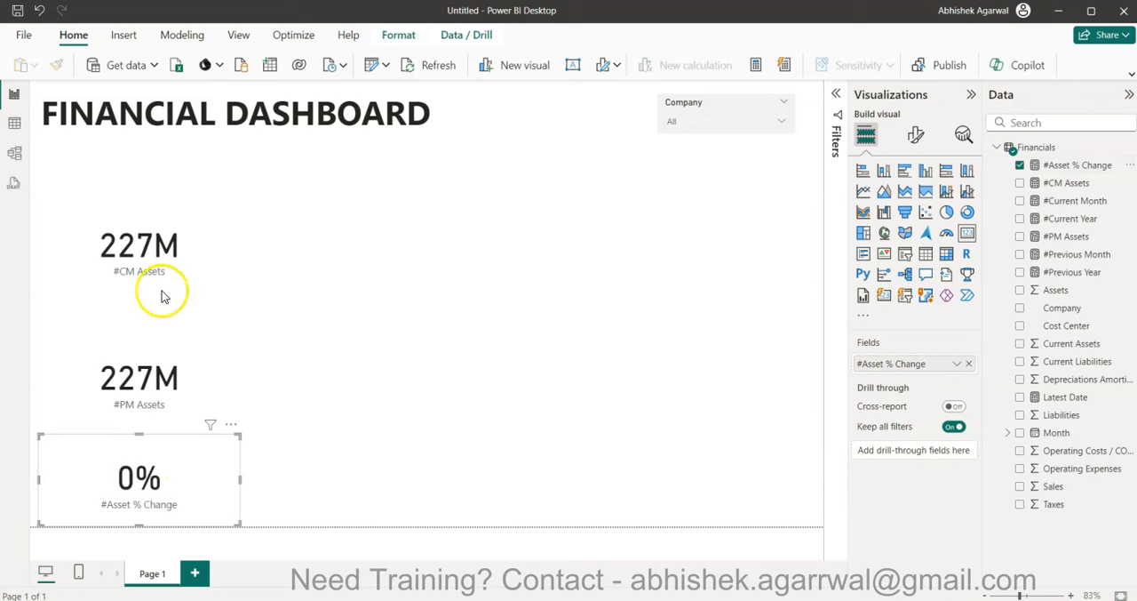
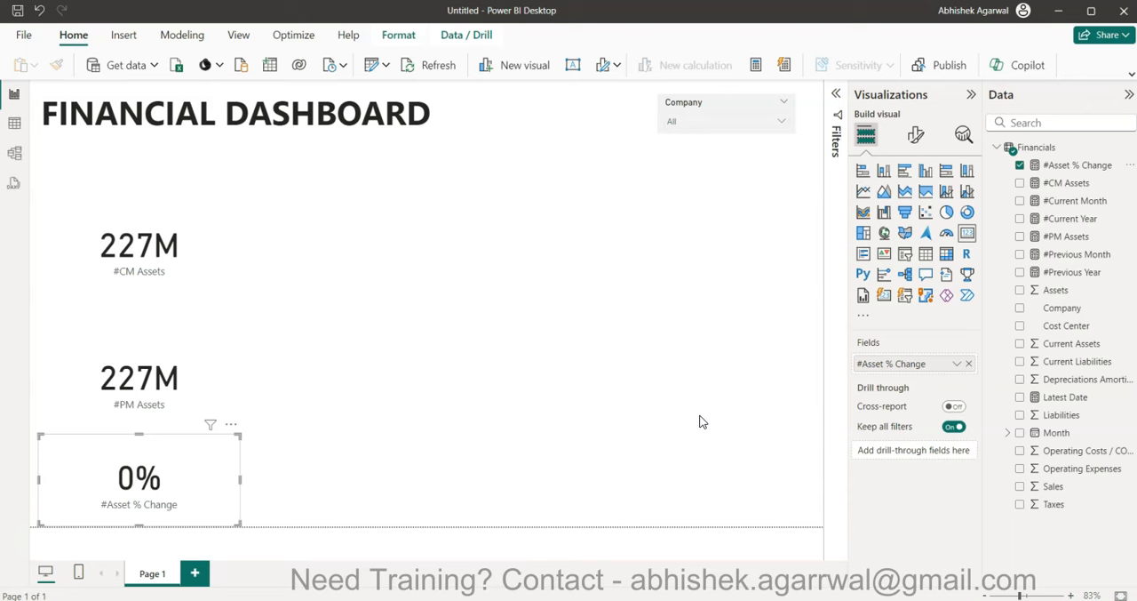
- Delete the #CM Assets, #PM Assets and #Asset % Change card visuals from the page
left_click(579, 332)
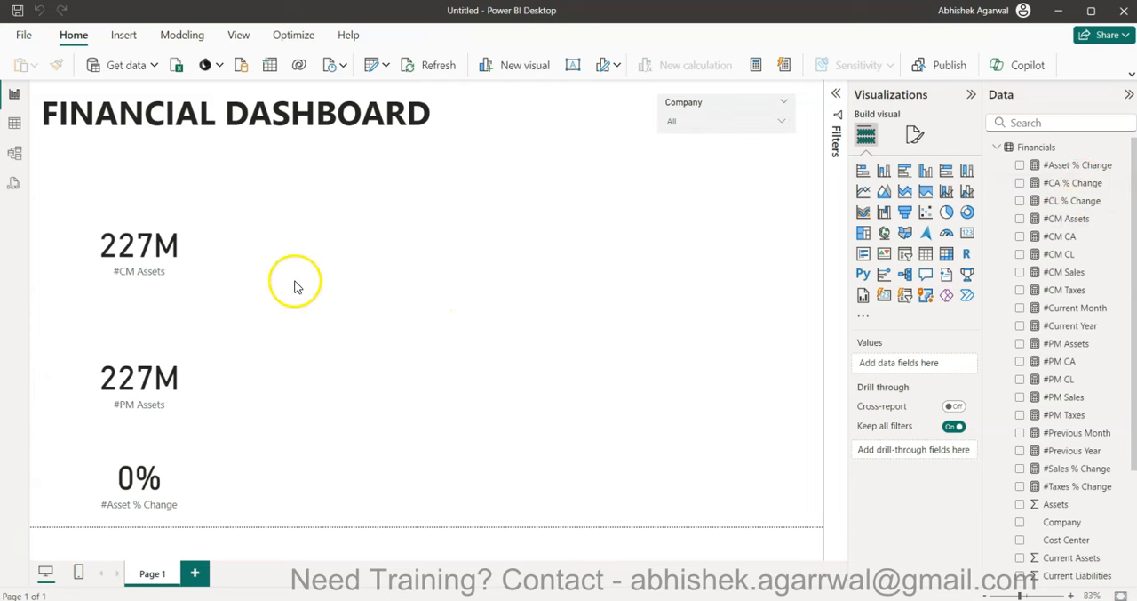
left_click(125, 245)
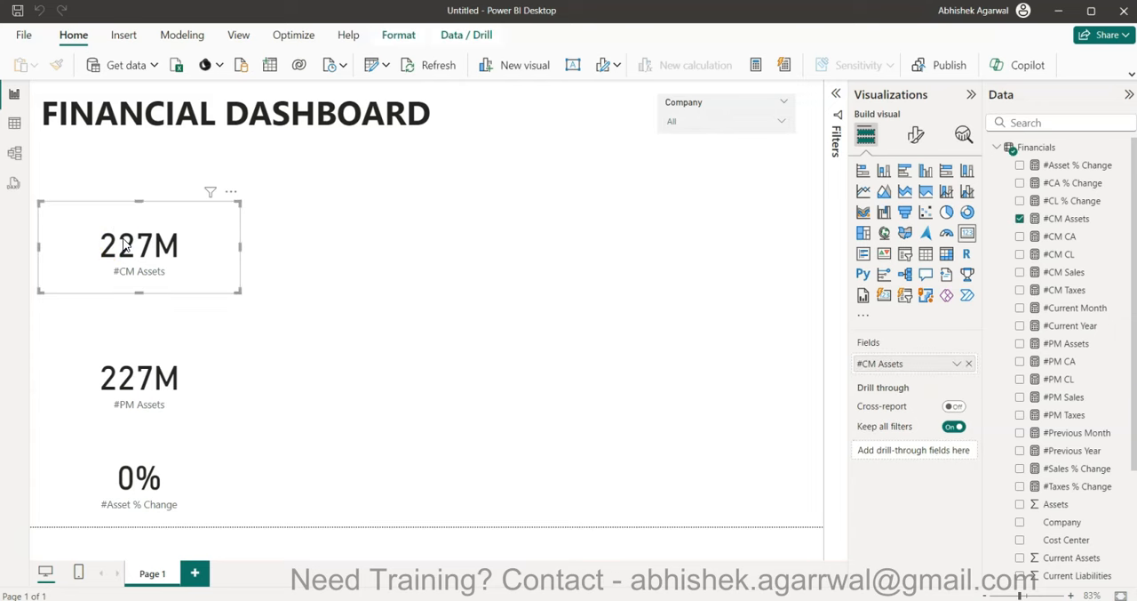
key("Delete")
left_click(135, 360)
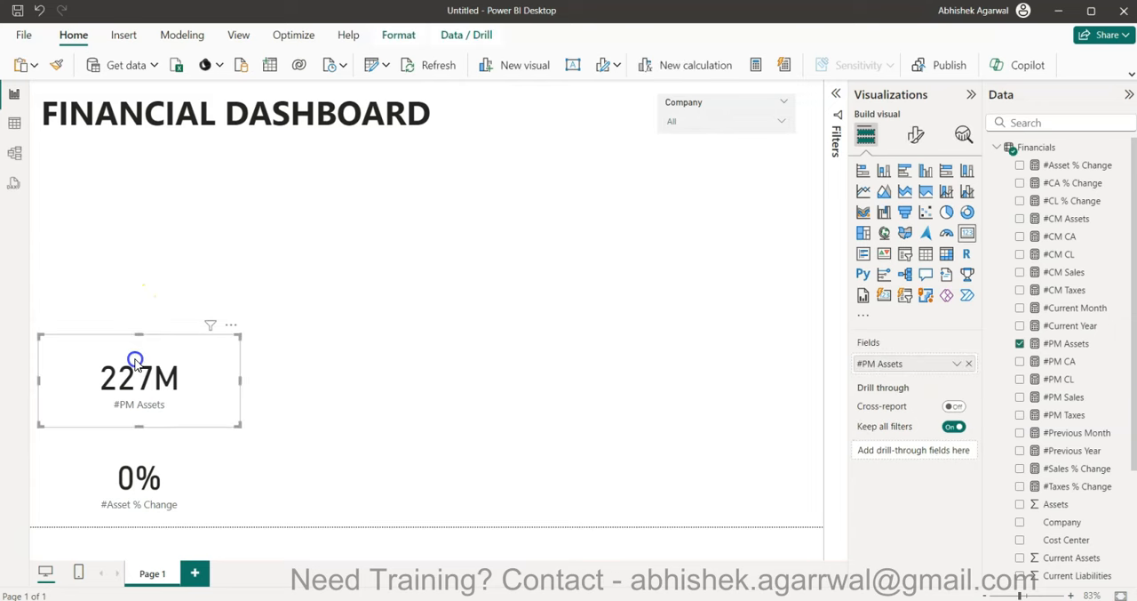
key("Delete")
left_click(147, 482)
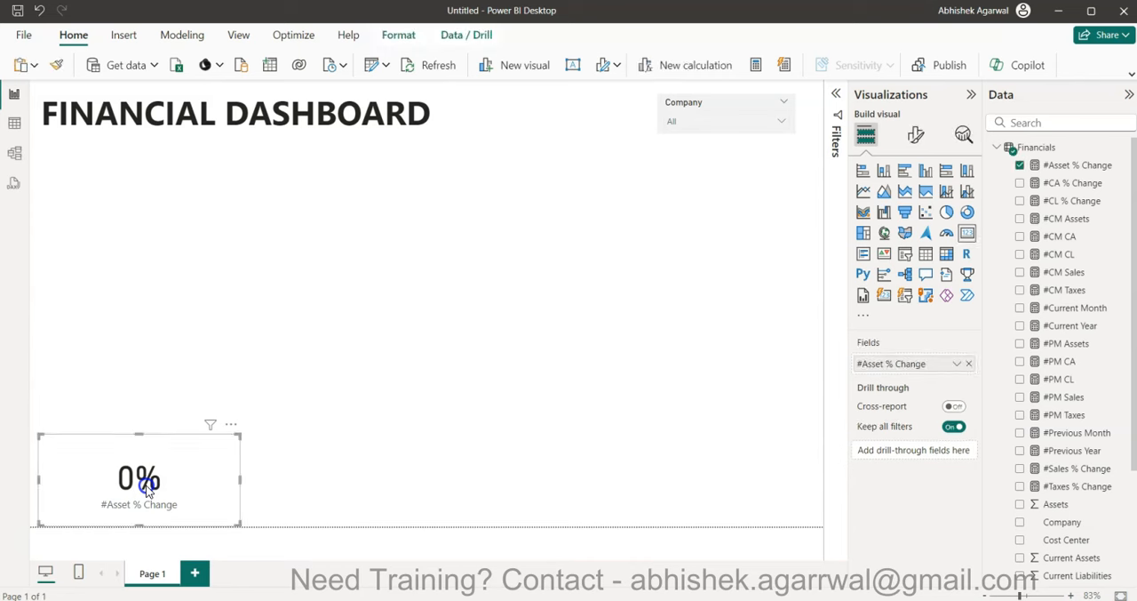
key("Delete")
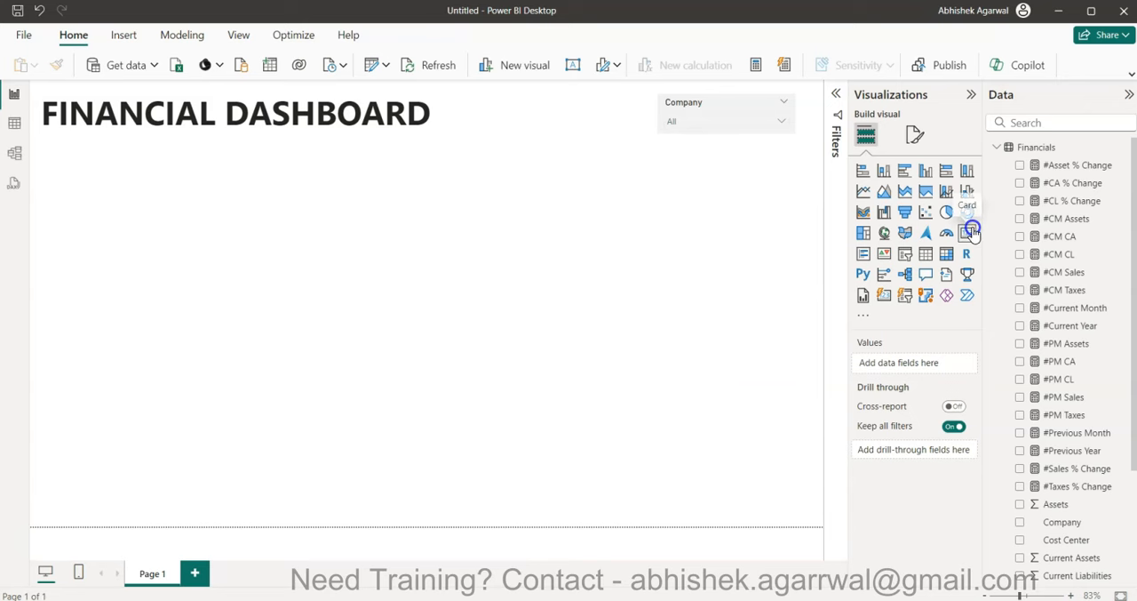
- Add a full-width Card (new) visual below the dashboard title with #CM Sales, #CM Taxes, #CM Assets, #CM CA and #CM CL
left_click(883, 299)
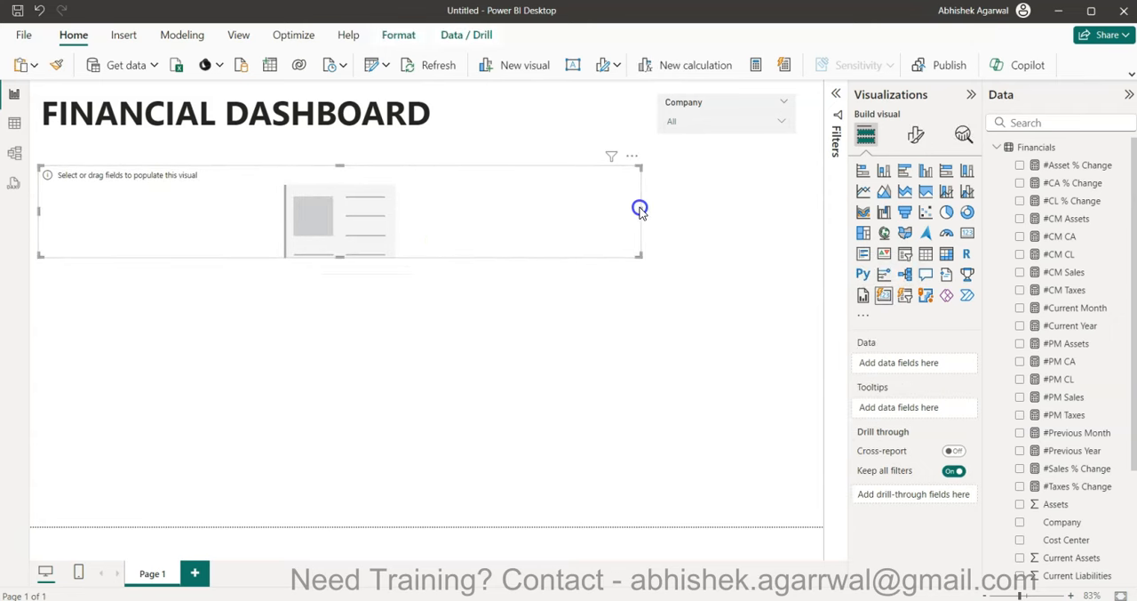
left_click_drag(642, 209, 816, 203)
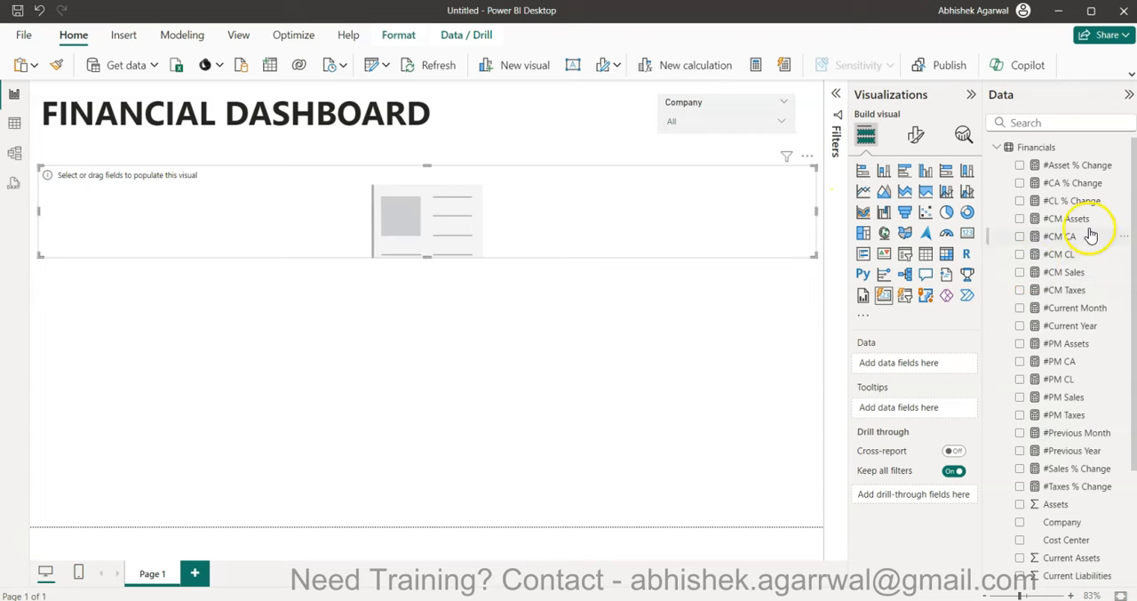
left_click_drag(1072, 279, 919, 366)
left_click_drag(1060, 299, 928, 378)
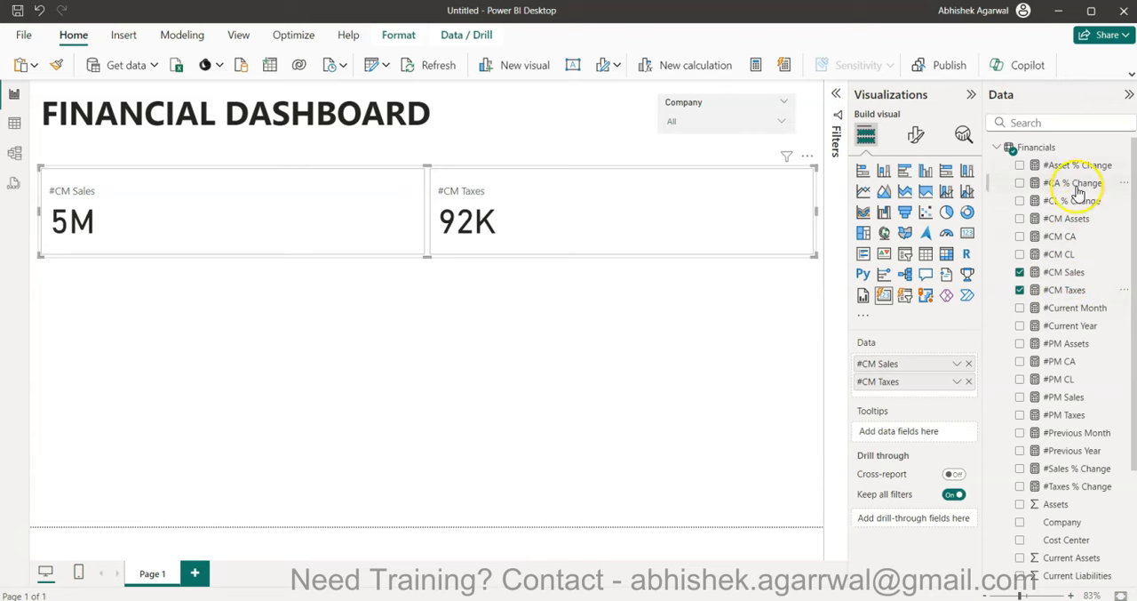
left_click_drag(1073, 222, 927, 387)
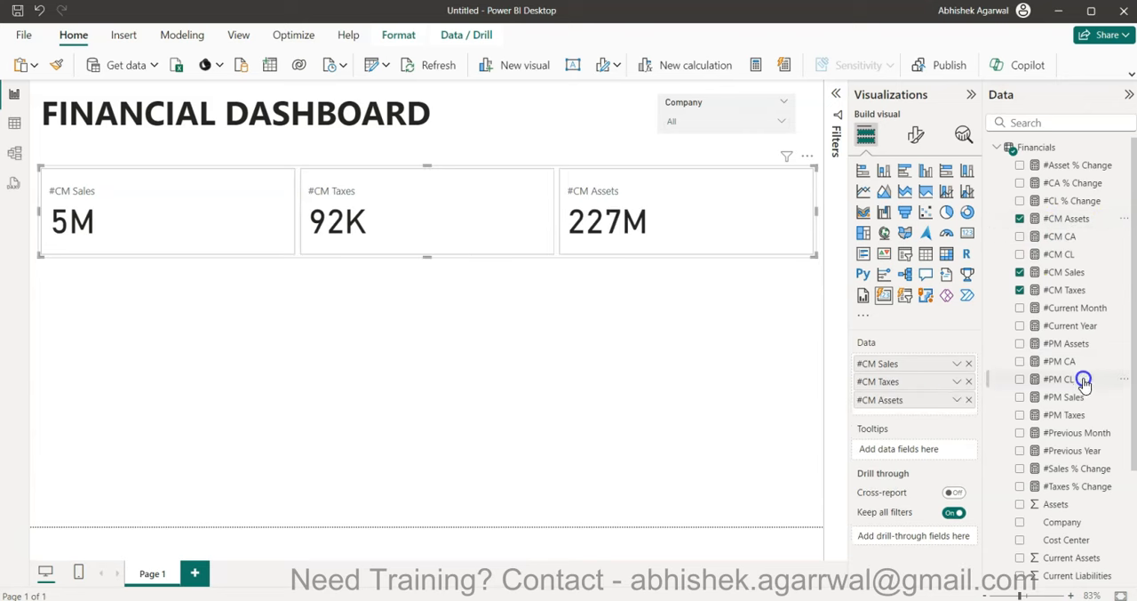
left_click_drag(1066, 238, 911, 409)
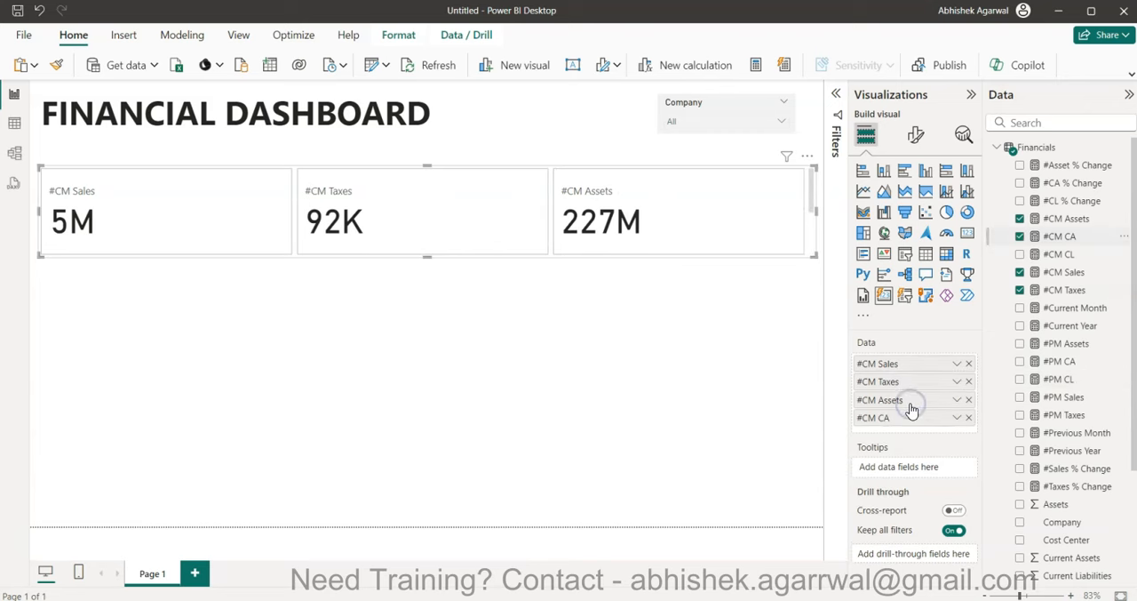
left_click_drag(1084, 258, 939, 427)
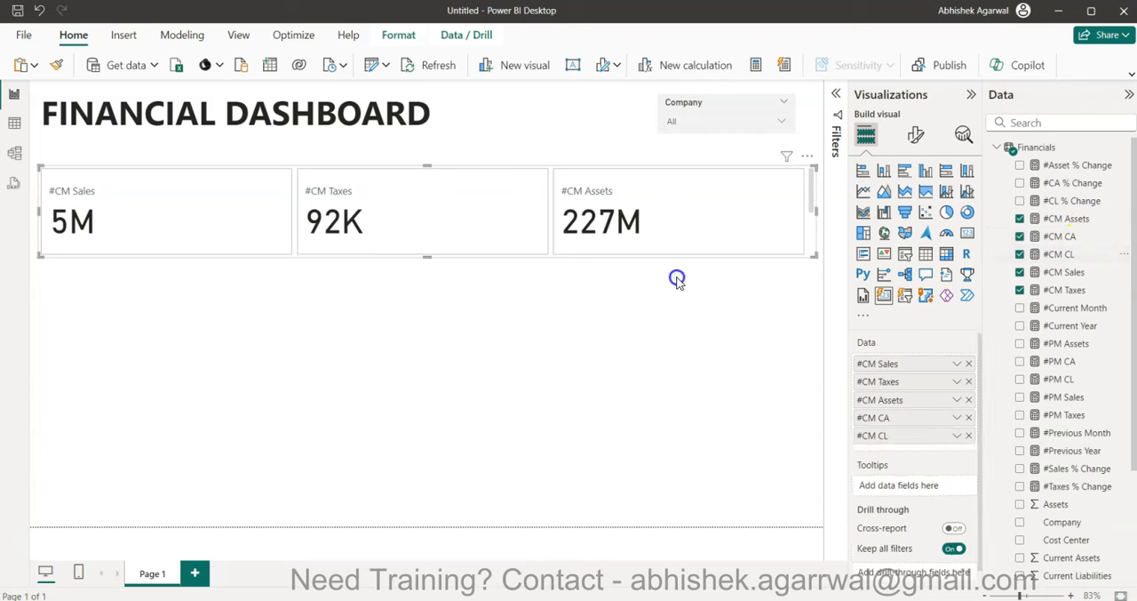
- Set the card visual's layout to show a maximum of 5 cards in its single row
scroll(599, 196, "down", 2)
scroll(599, 195, "up", 2)
scroll(599, 196, "down", 2)
scroll(599, 195, "up", 3)
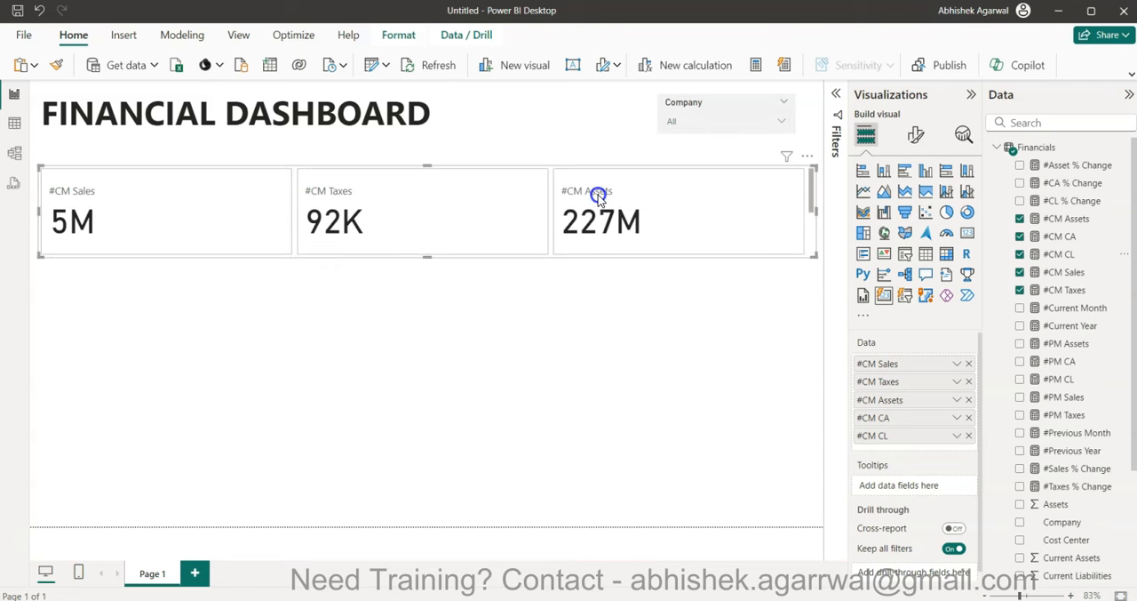
left_click(915, 138)
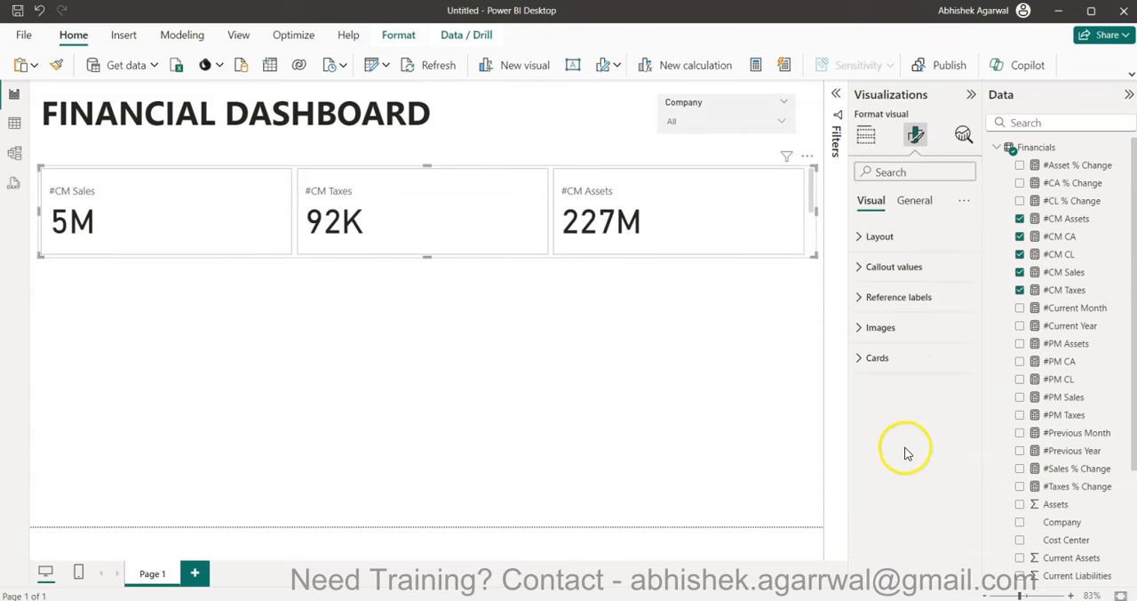
left_click(908, 236)
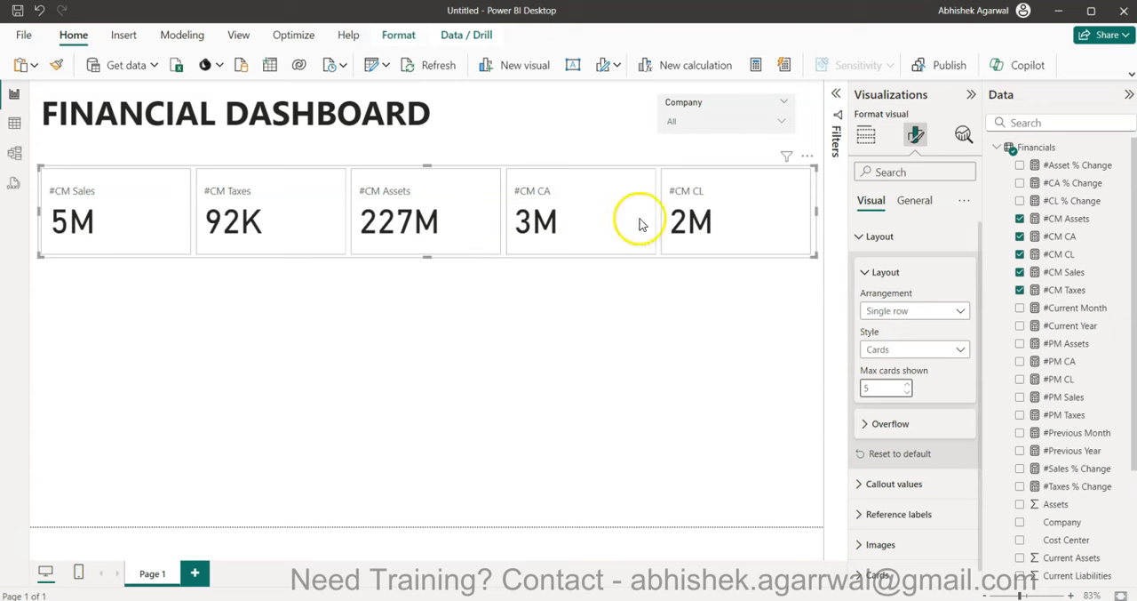
left_click(866, 236)
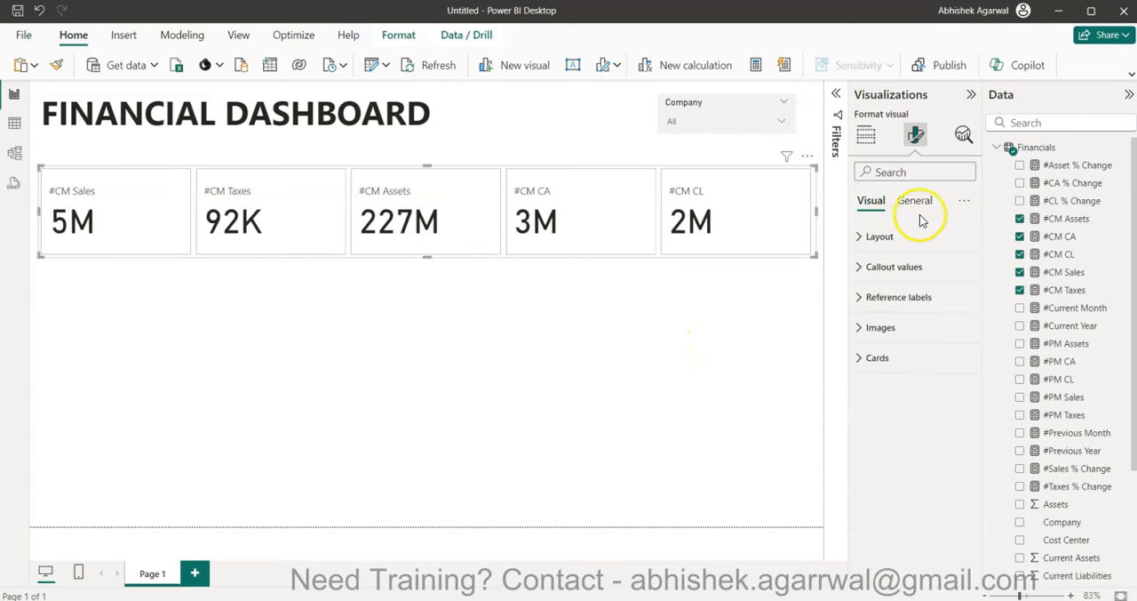
- Change the shape of all cards in the visual to Rounded Rectangle
left_click(902, 355)
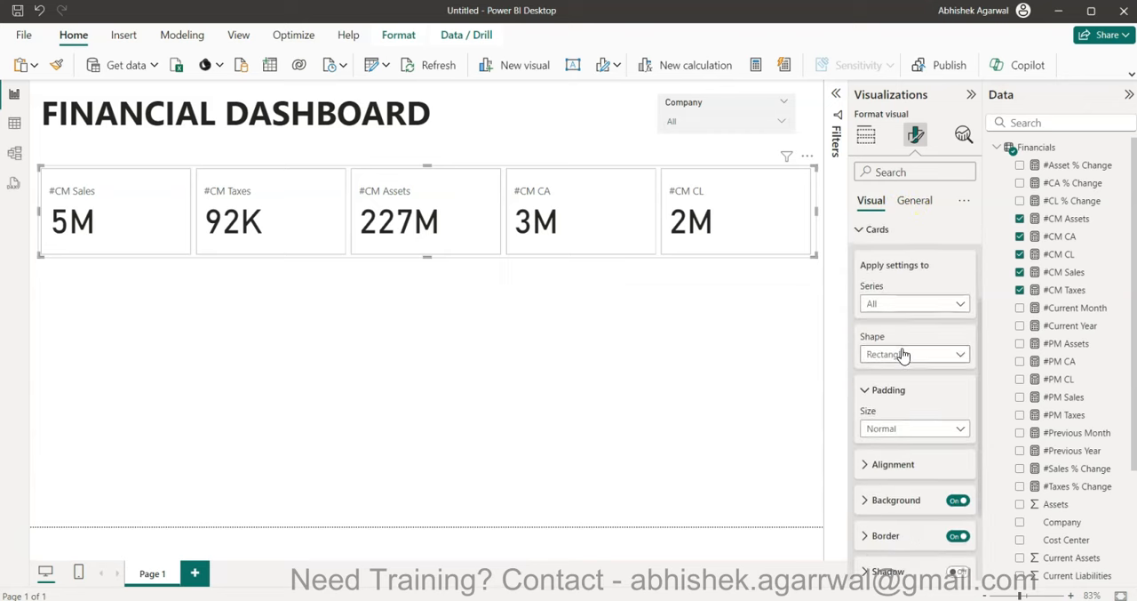
left_click(902, 354)
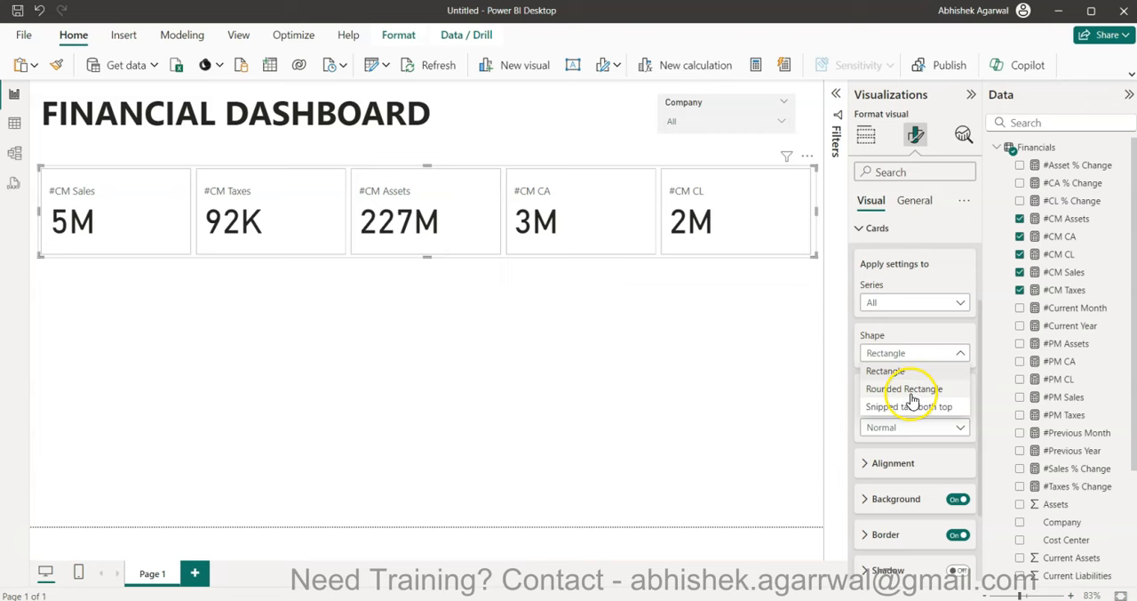
left_click(911, 391)
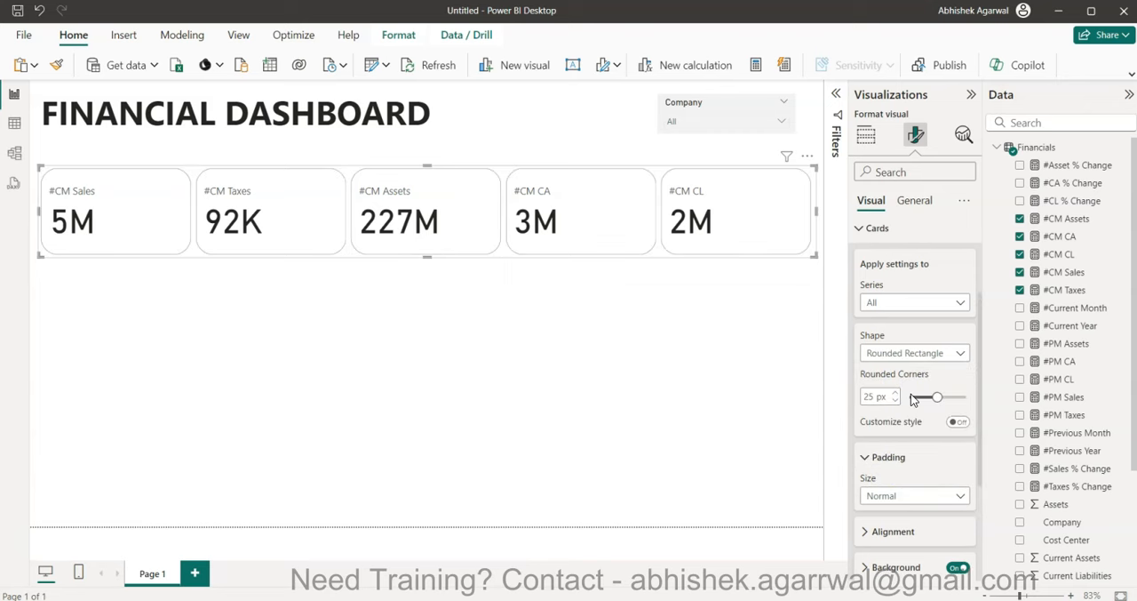
left_click(716, 281)
scroll(894, 390, "up", 2)
left_click(876, 300)
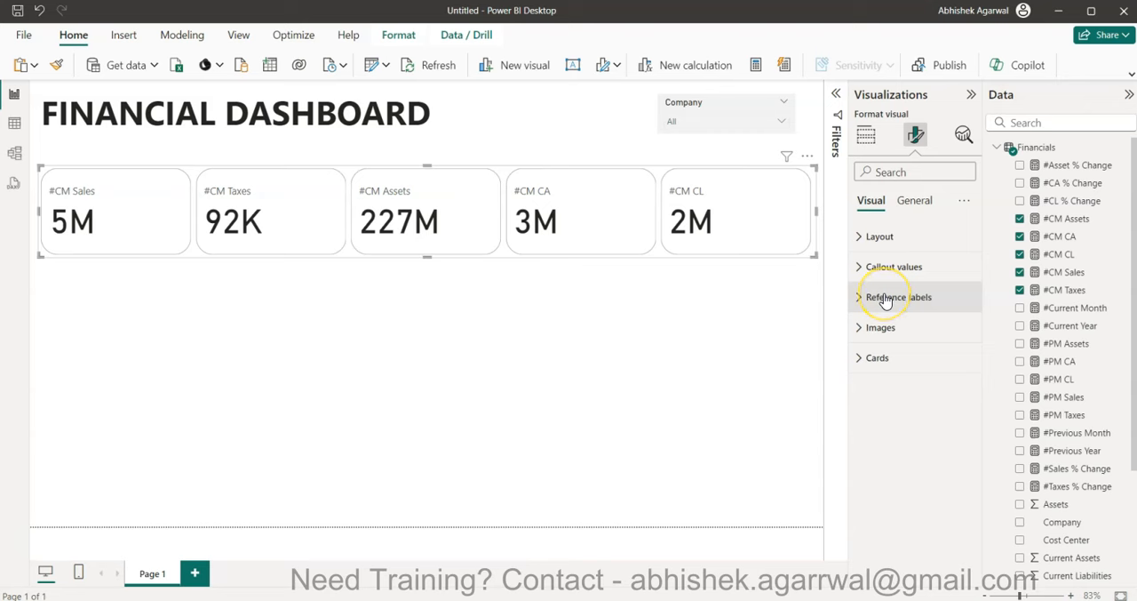
- Add #PM Sales and #Sales % Change as reference labels for the #CM Sales series and make the card visual slightly taller
left_click(886, 300)
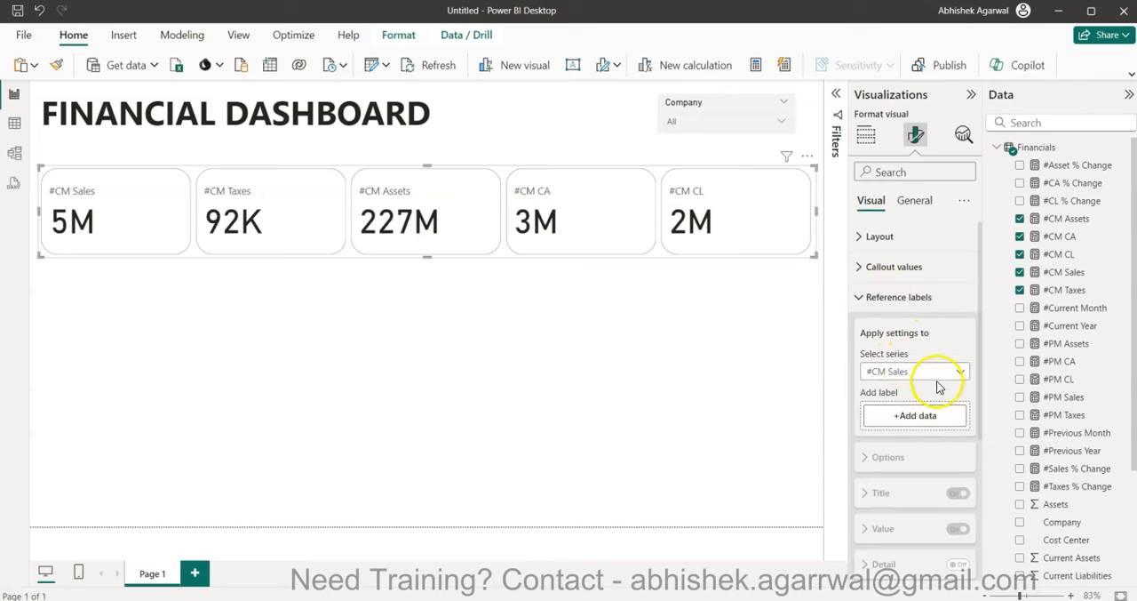
left_click(919, 424)
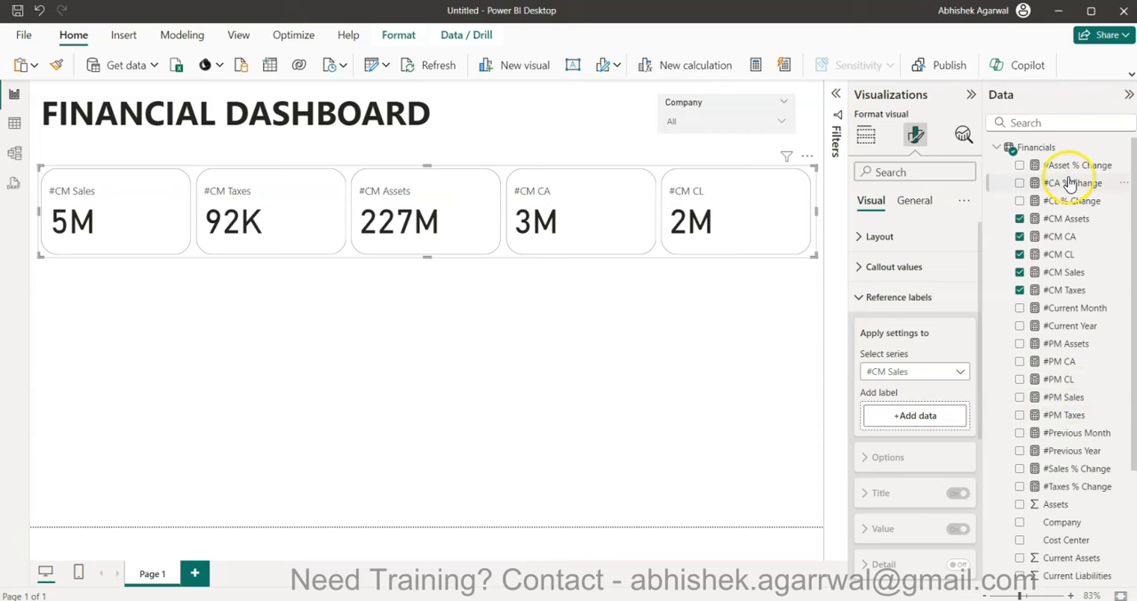
left_click_drag(1067, 397, 922, 424)
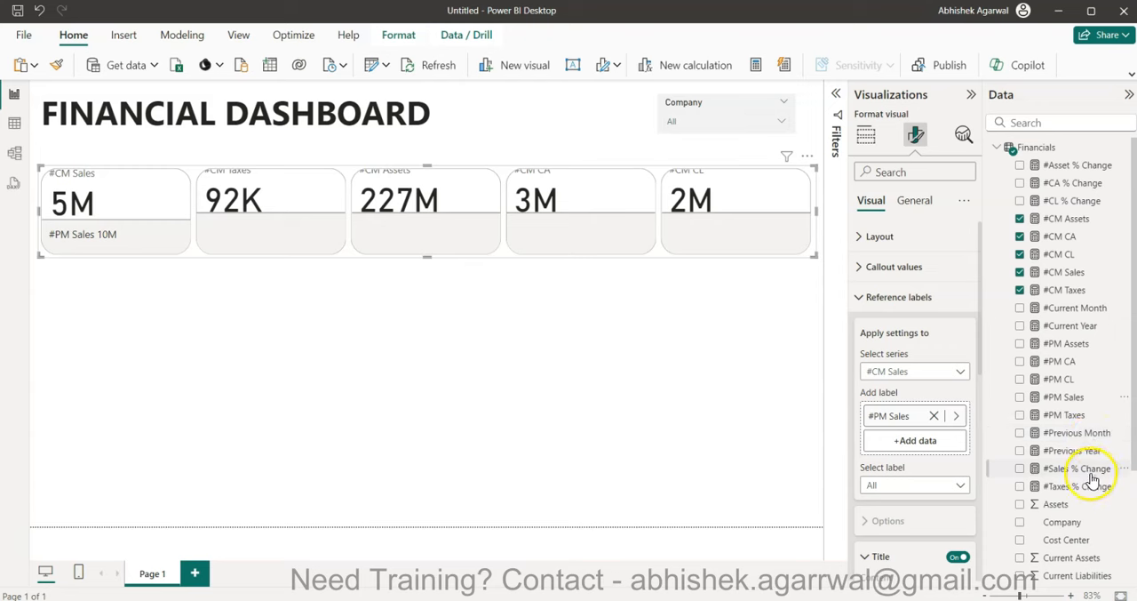
left_click_drag(1091, 469, 933, 445)
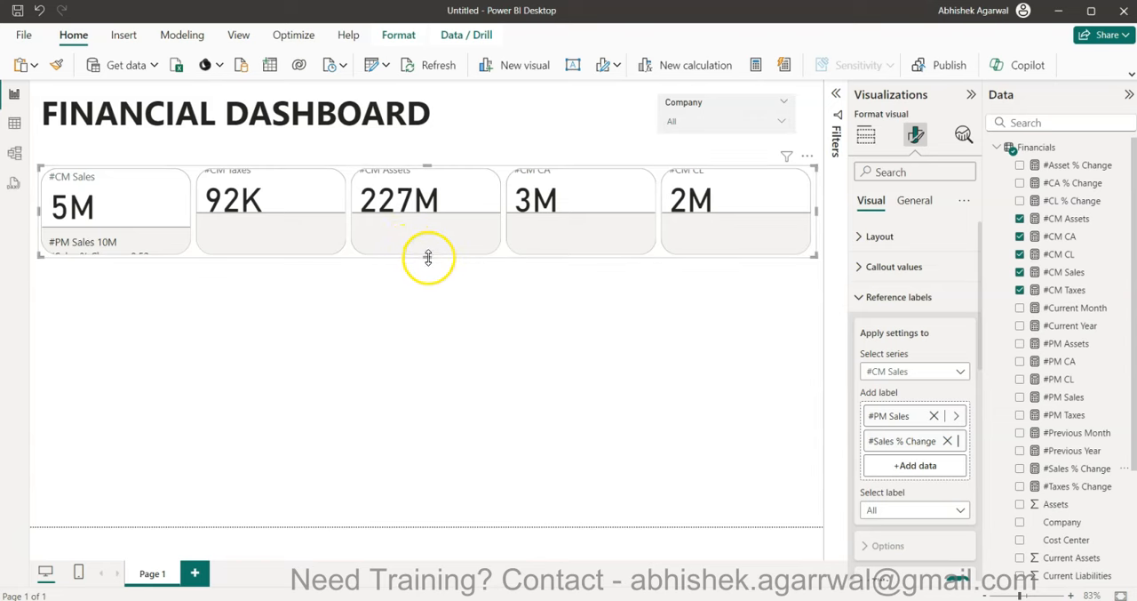
left_click_drag(428, 167, 437, 152)
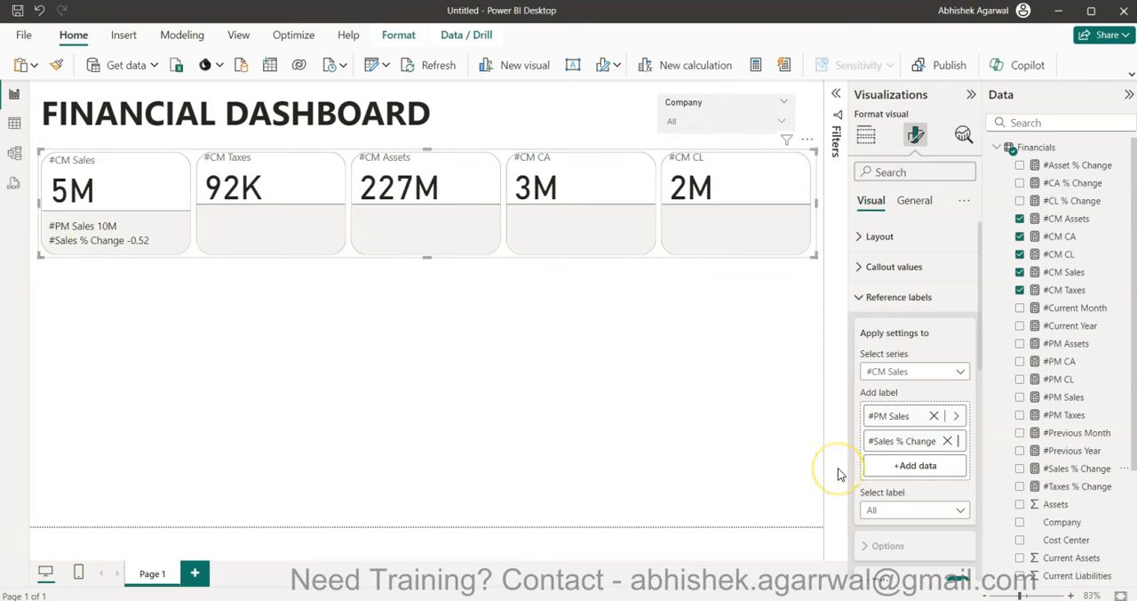
- Give the #PM Sales reference label a custom title reading "Last Month :"
scroll(929, 495, "down", 2)
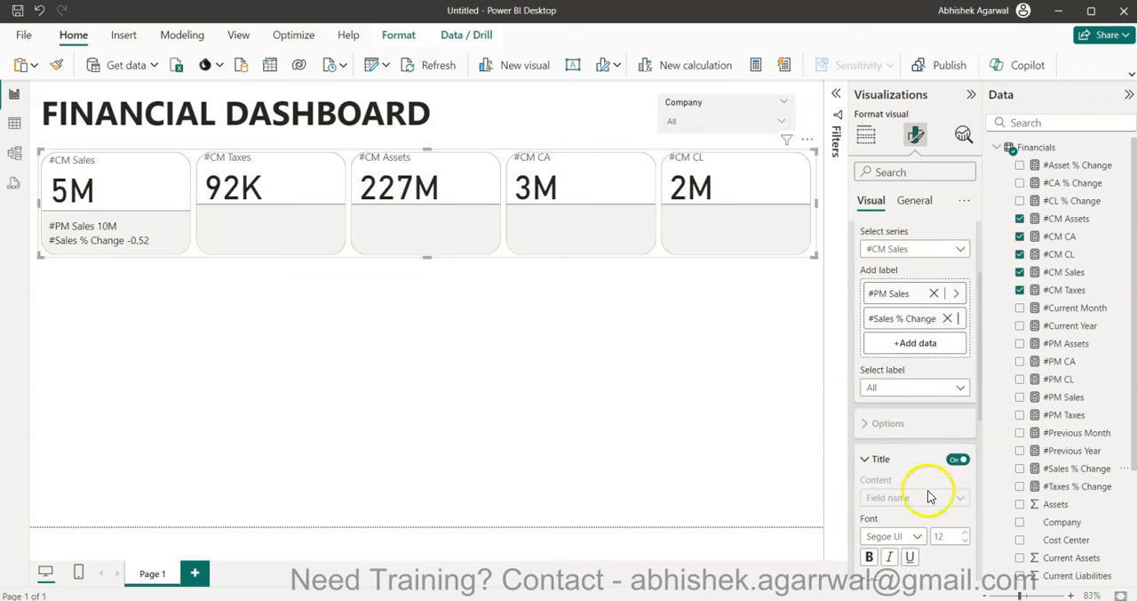
left_click(910, 390)
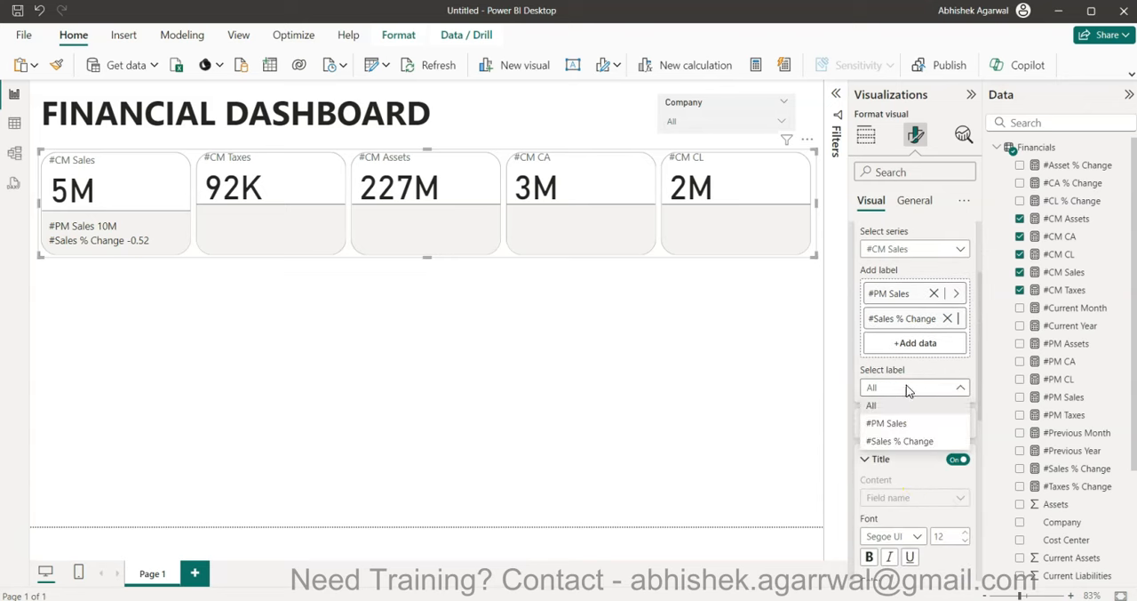
left_click(903, 424)
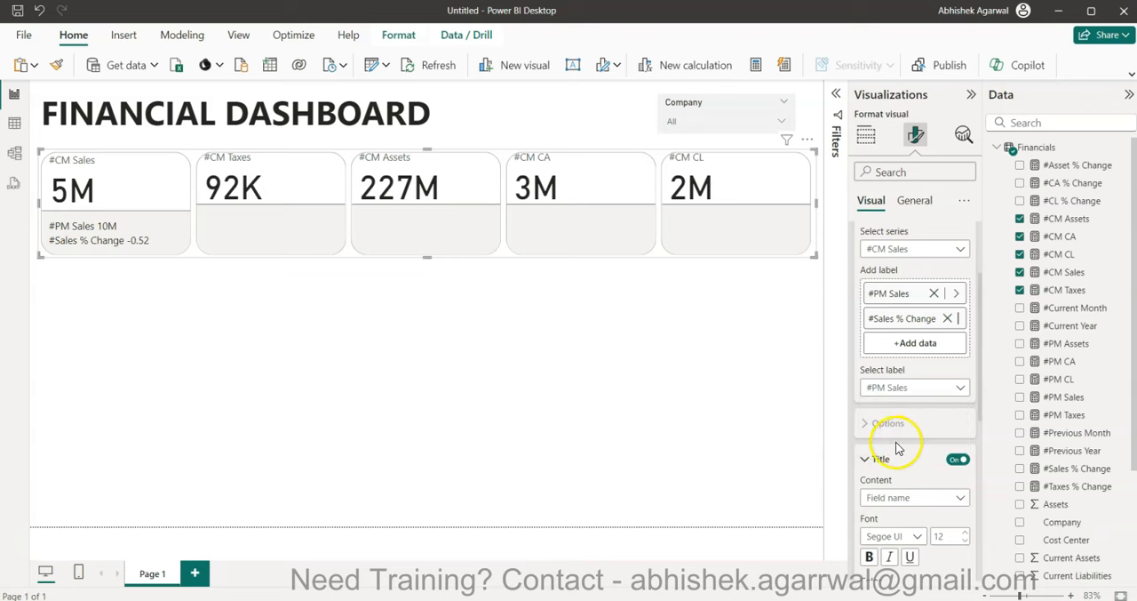
left_click(893, 499)
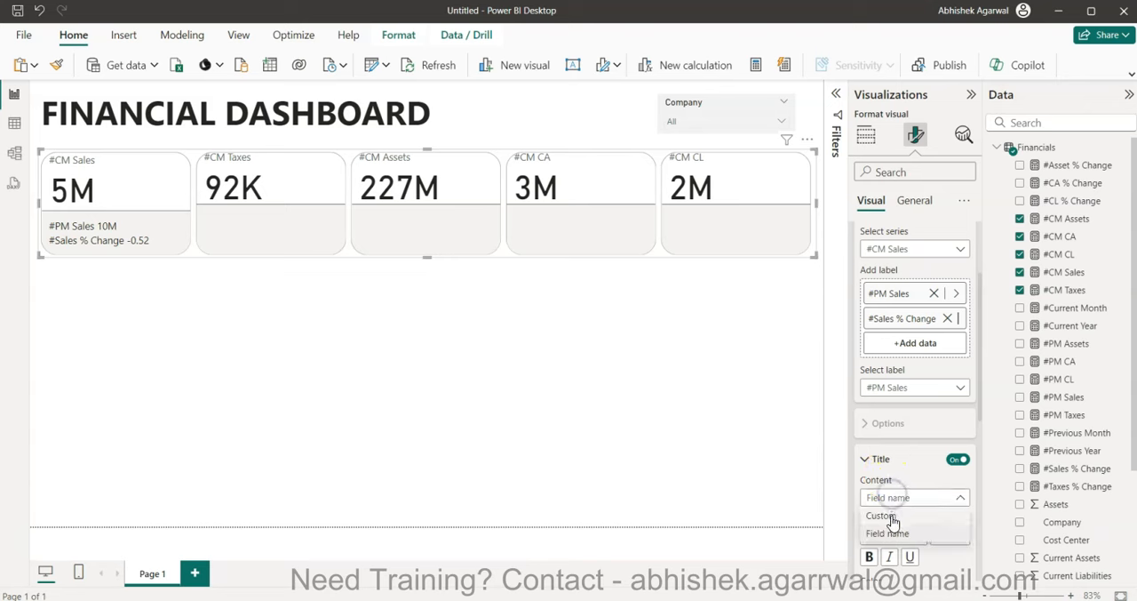
left_click(889, 516)
scroll(891, 520, "down", 2)
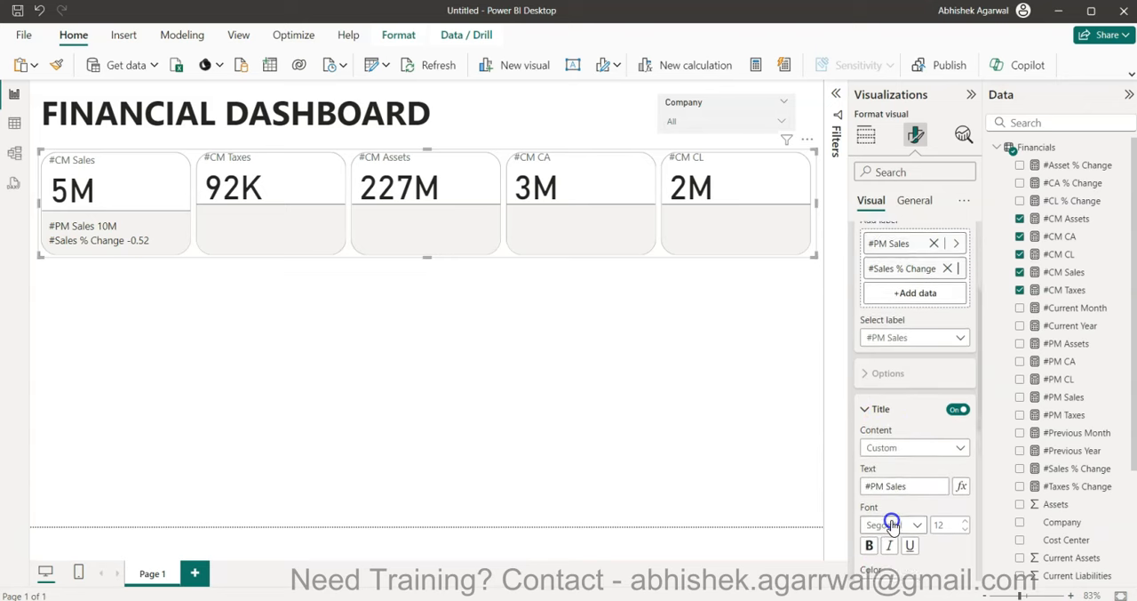
left_click_drag(914, 426, 778, 426)
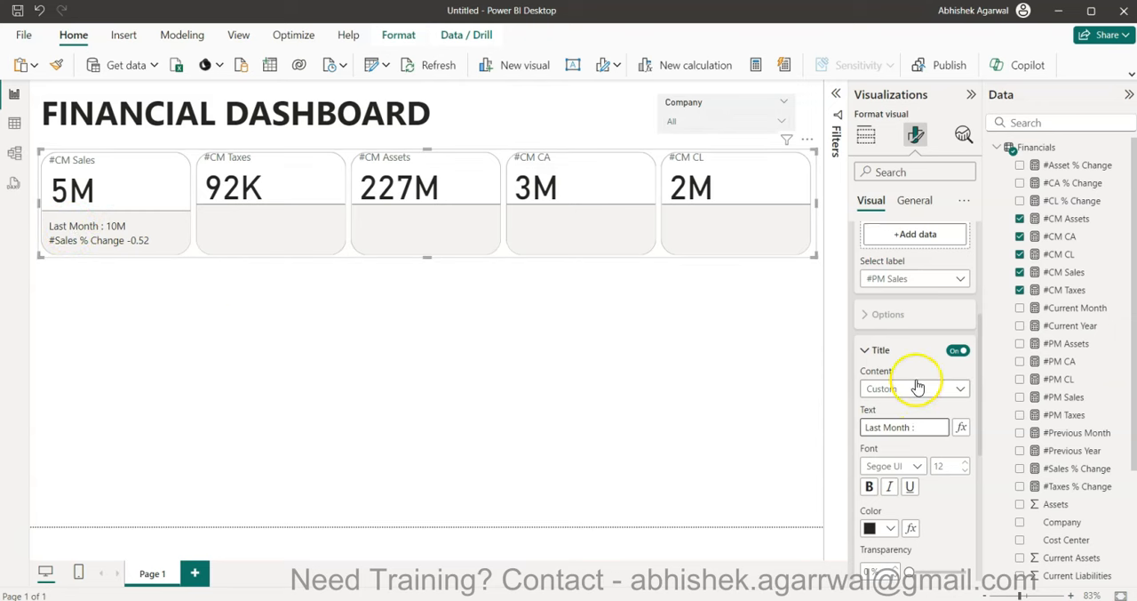
- Give the #Sales % Change reference label a custom title reading "% Change"
left_click(919, 278)
left_click(915, 328)
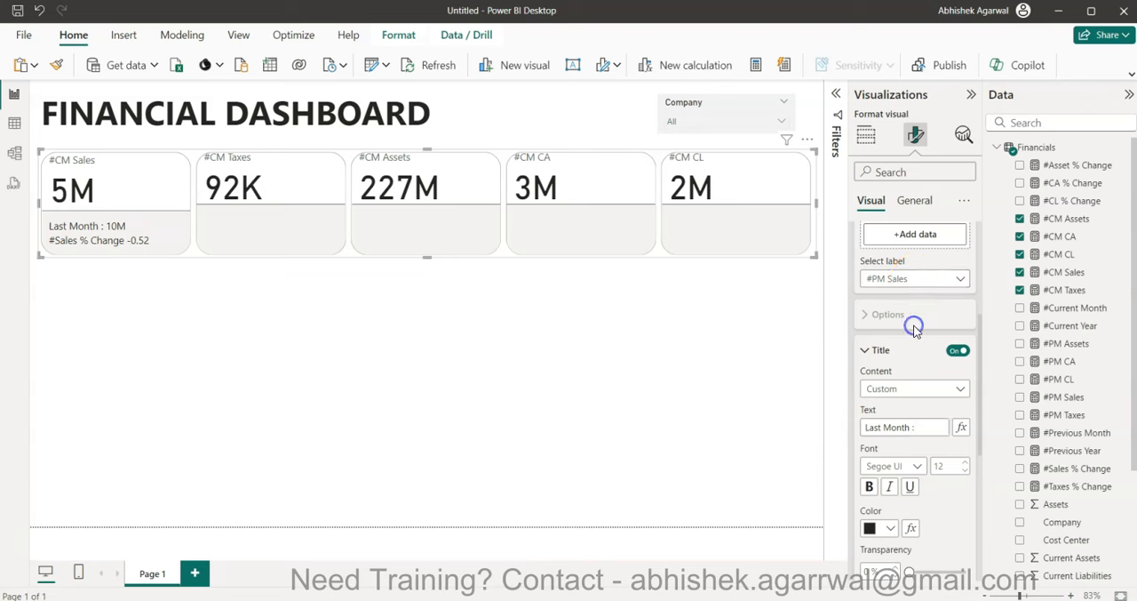
left_click(919, 389)
left_click(914, 406)
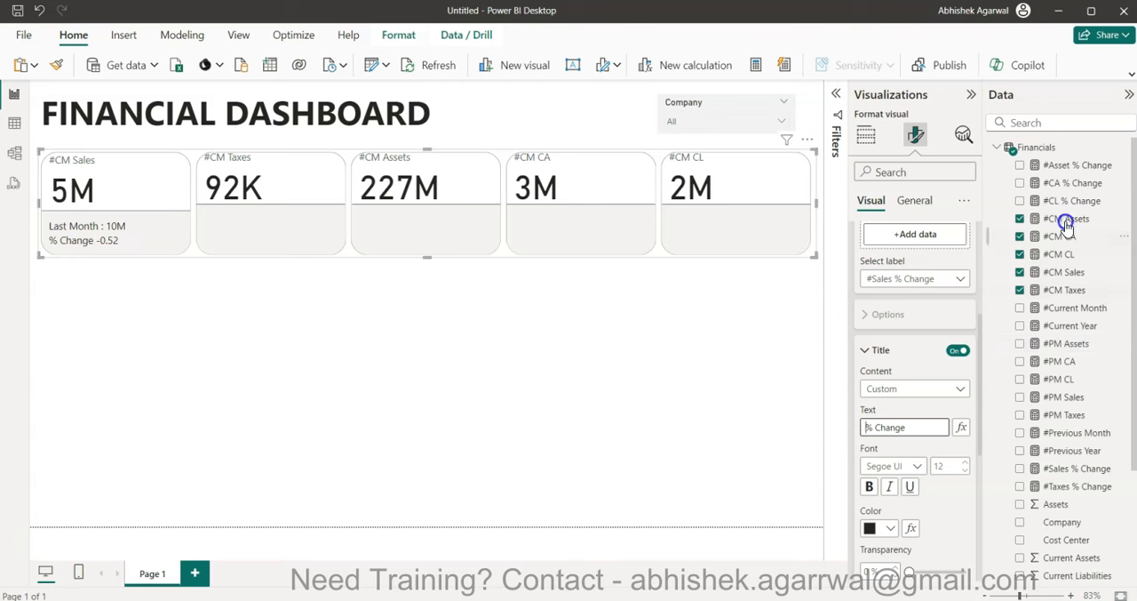
- Format the #Sales % Change measure as a percentage with 0 decimal places
left_click(1080, 469)
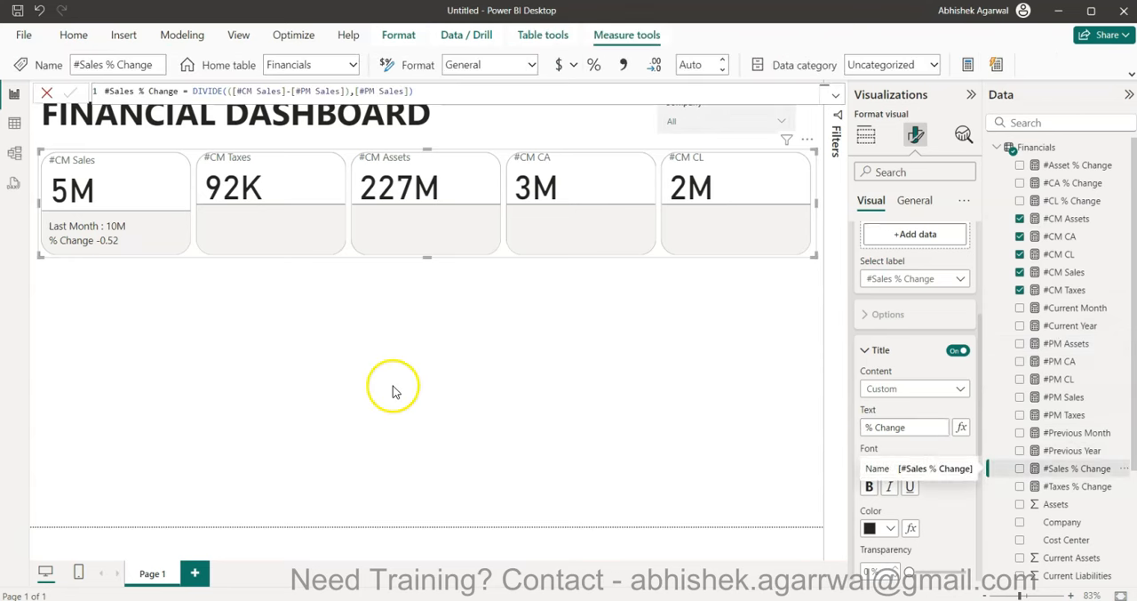
left_click(593, 67)
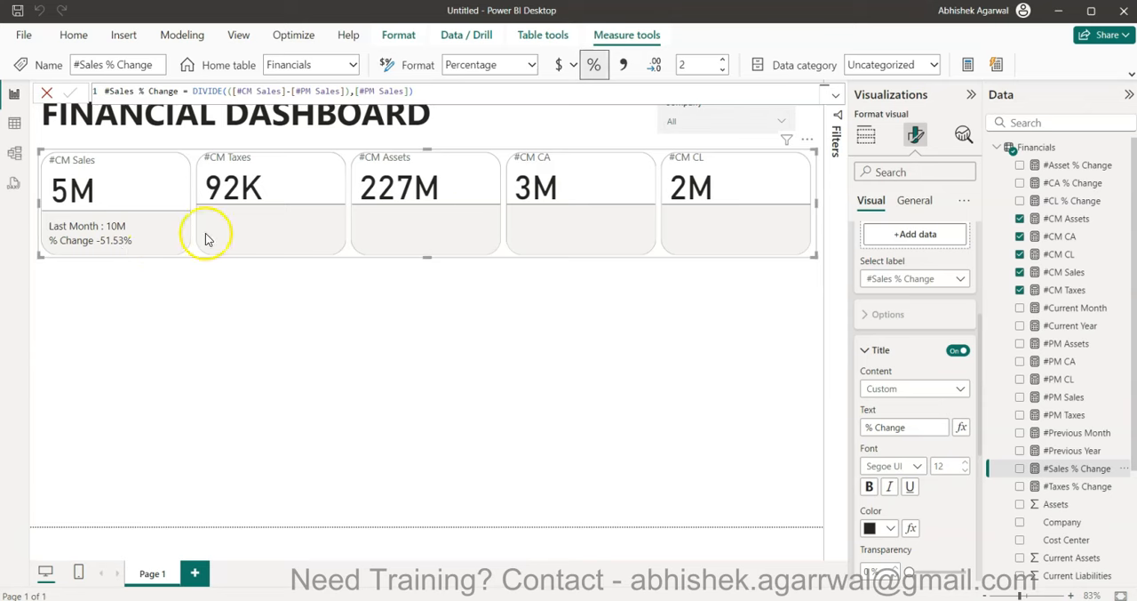
double_click(693, 65)
type("0")
key("BackSpace")
type("2")
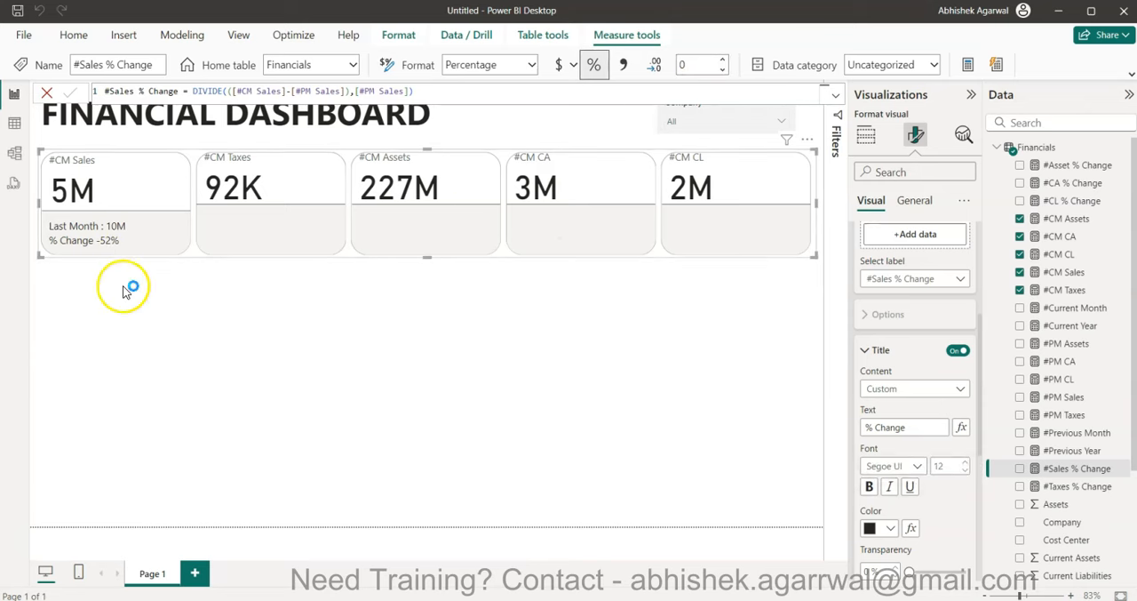
- Set the #Sales % Change measure to 1 decimal place
double_click(697, 65)
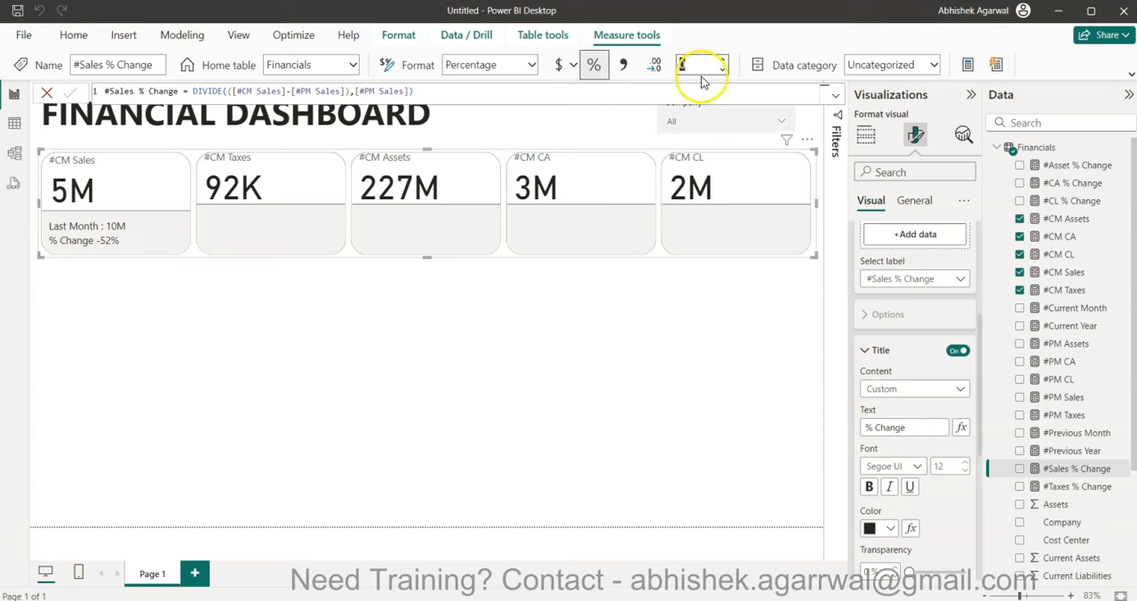
left_click(724, 59)
left_click(494, 273)
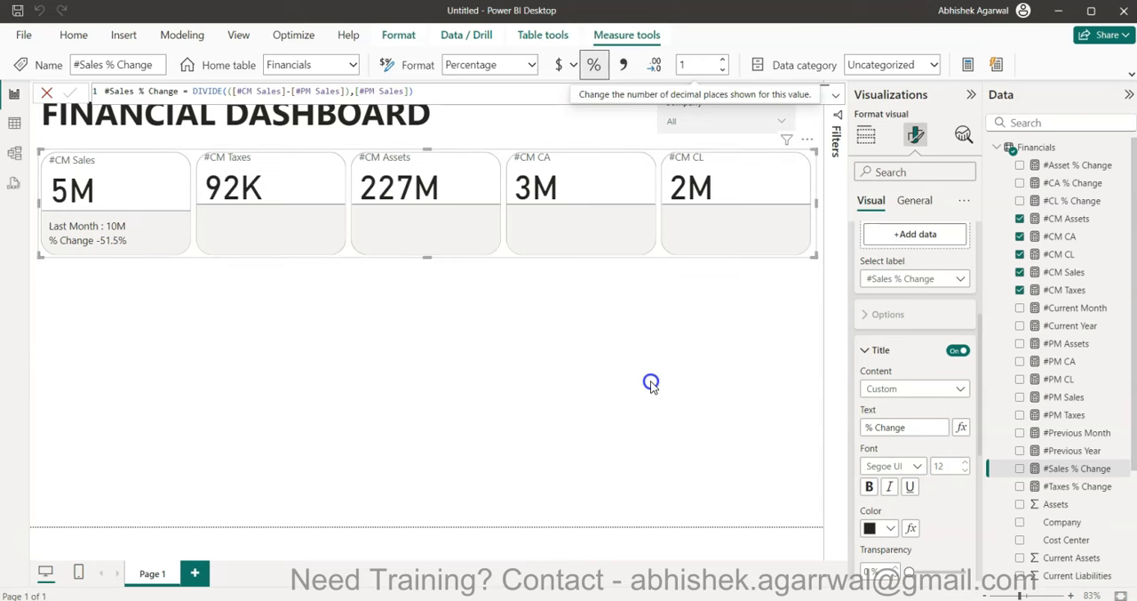
- Collapse the title and reference label settings and expand the Cards settings of the card visual
left_click(863, 356)
scroll(864, 355, "up", 5)
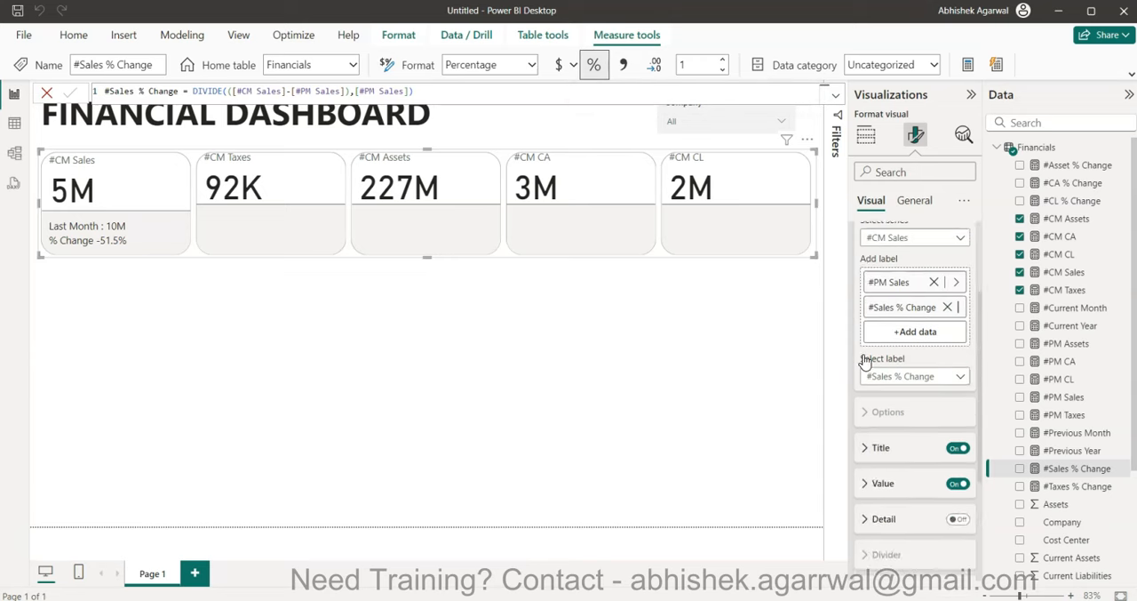
left_click(865, 301)
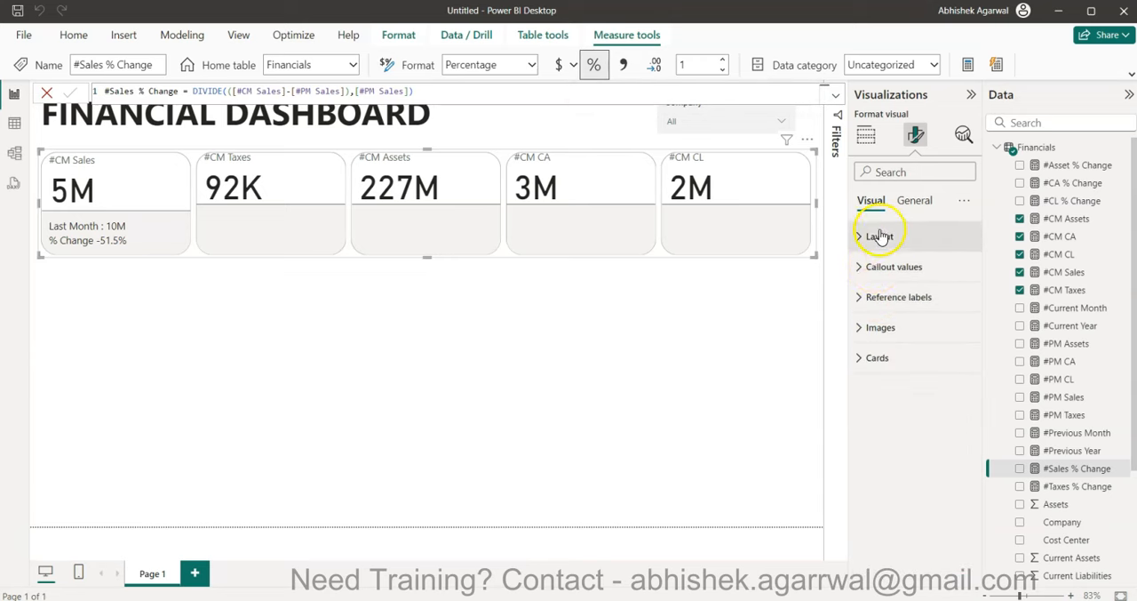
left_click(876, 355)
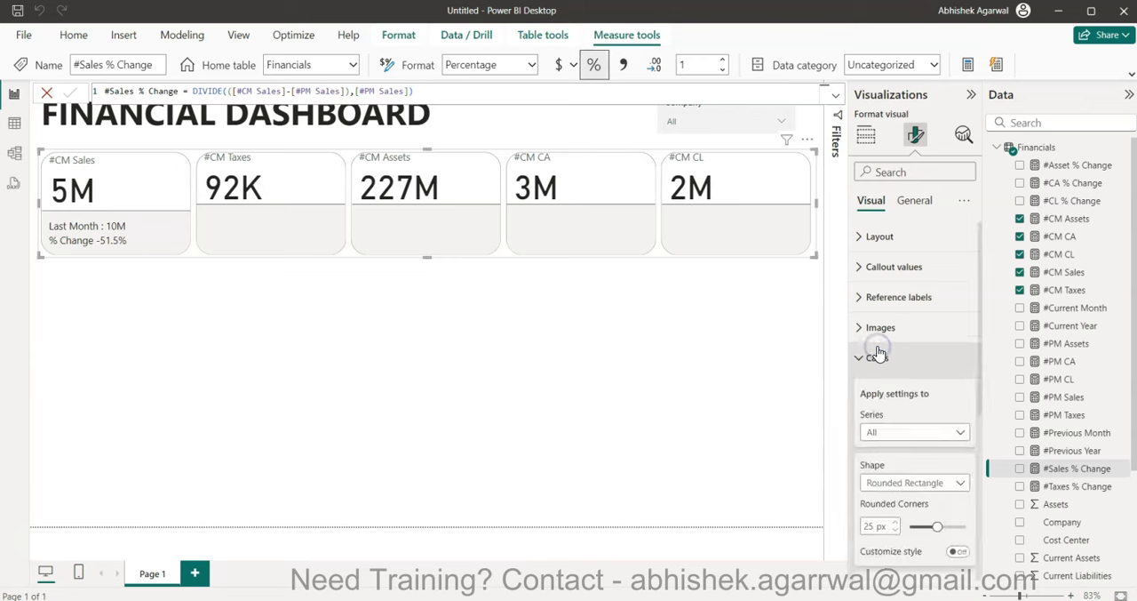
- Try a shadow on only the #CM Sales card
scroll(876, 355, "down", 3)
left_click(919, 291)
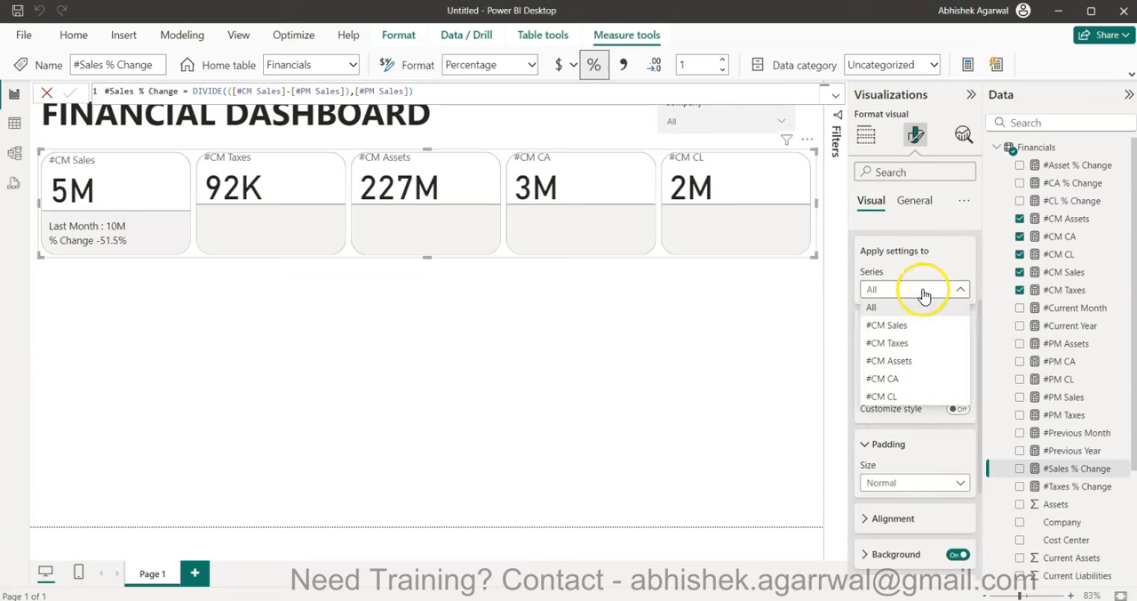
left_click(921, 324)
scroll(934, 471, "down", 2)
scroll(937, 470, "down", 1)
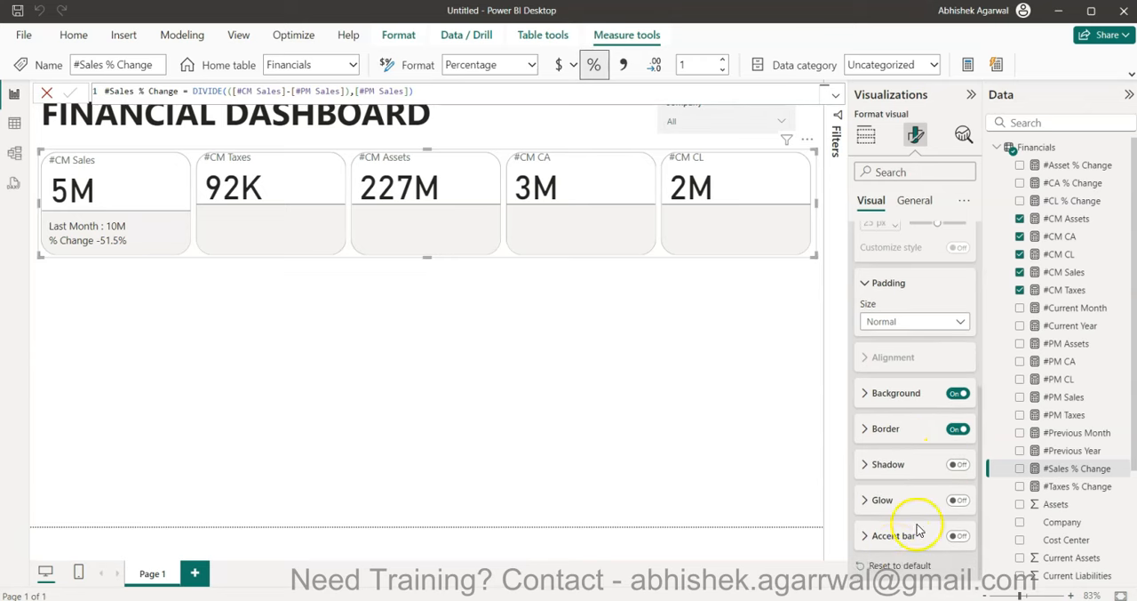
scroll(906, 416, "up", 3)
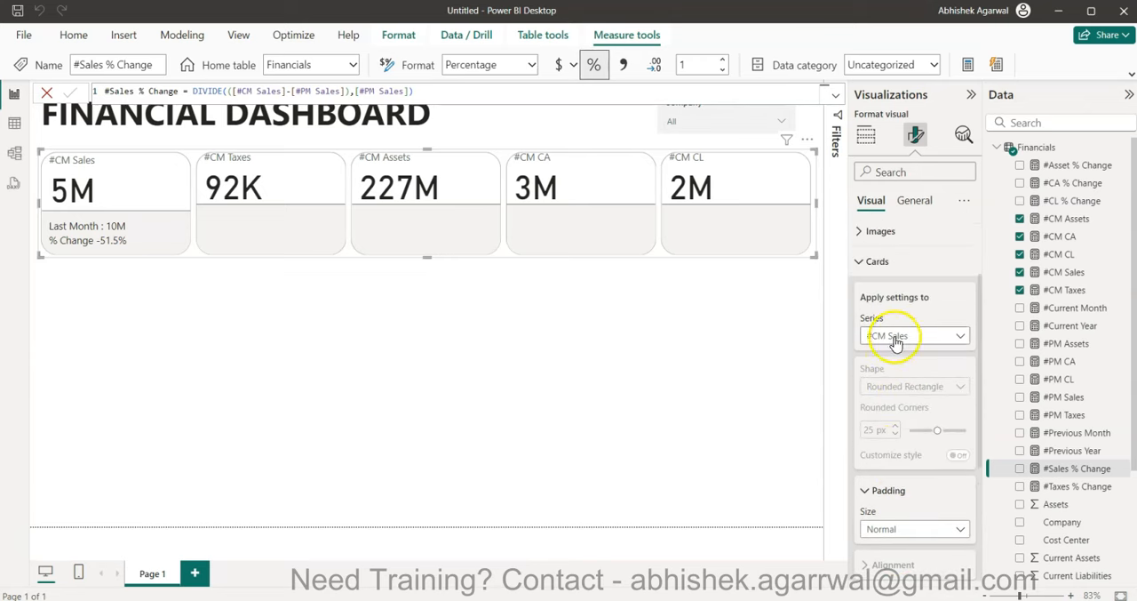
scroll(888, 451, "down", 3)
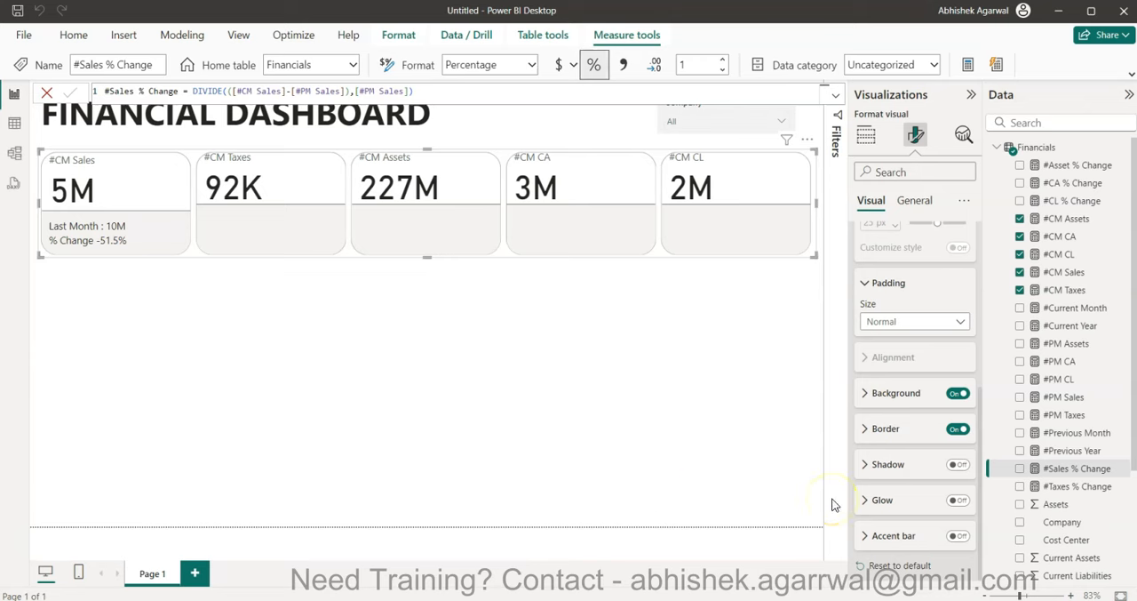
left_click(957, 464)
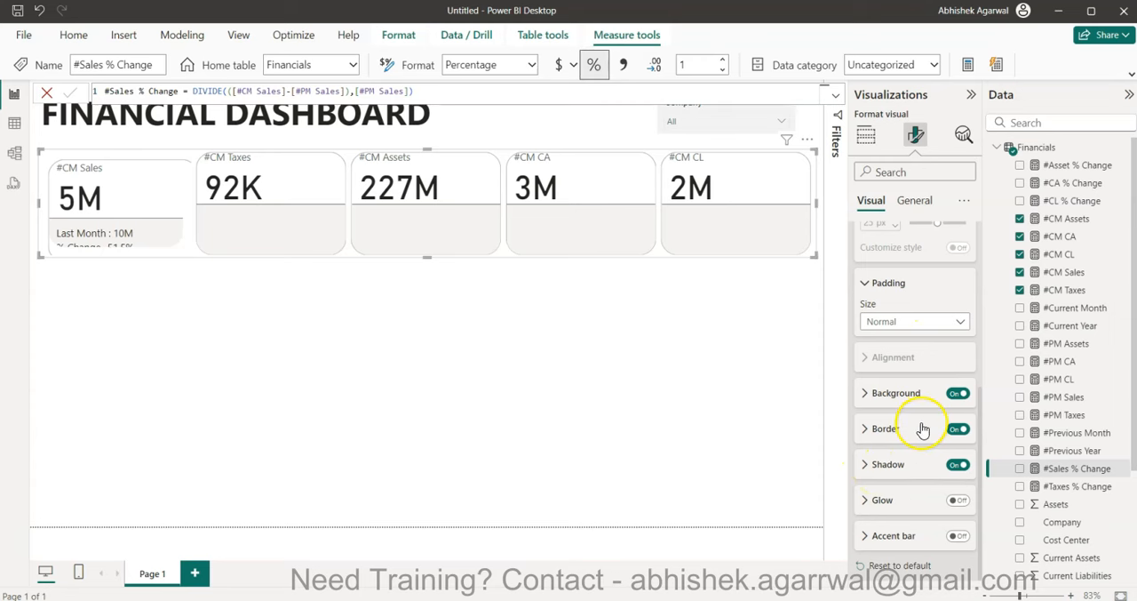
left_click(957, 465)
- Turn on the shadow with the card settings applied to all series, and make the card visual slightly taller at both edges
scroll(956, 466, "up", 3)
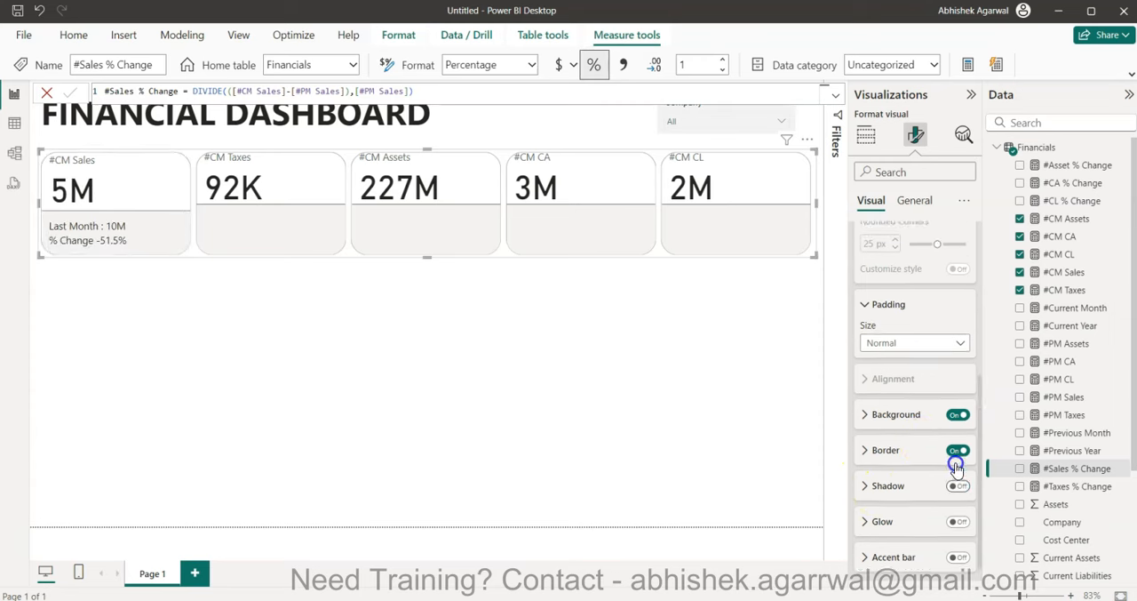
scroll(956, 467, "up", 1)
left_click(919, 302)
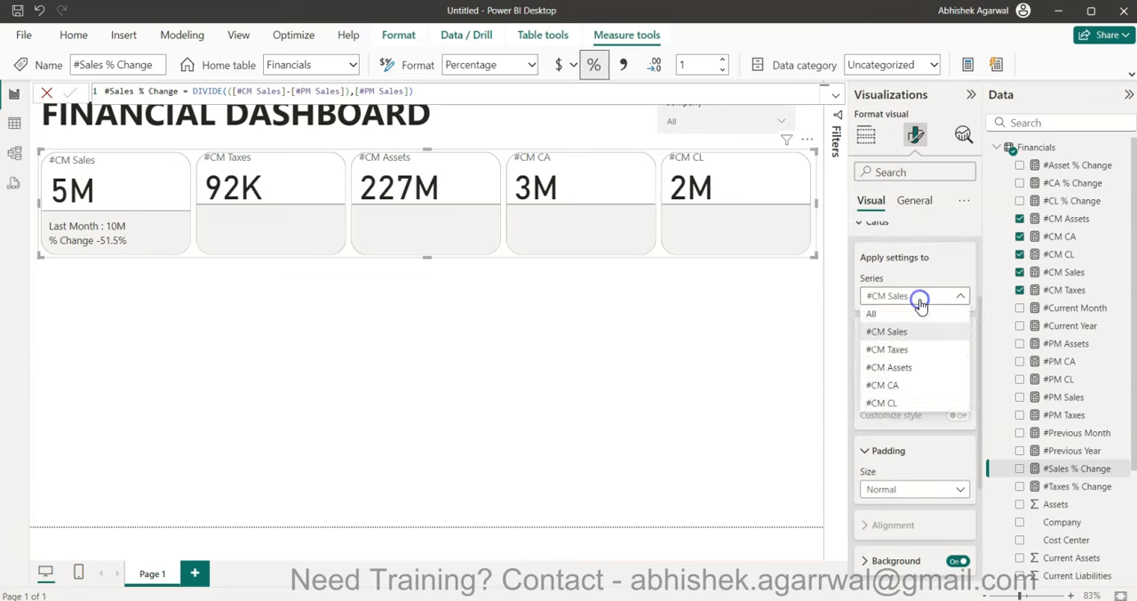
left_click(901, 313)
scroll(893, 400, "down", 3)
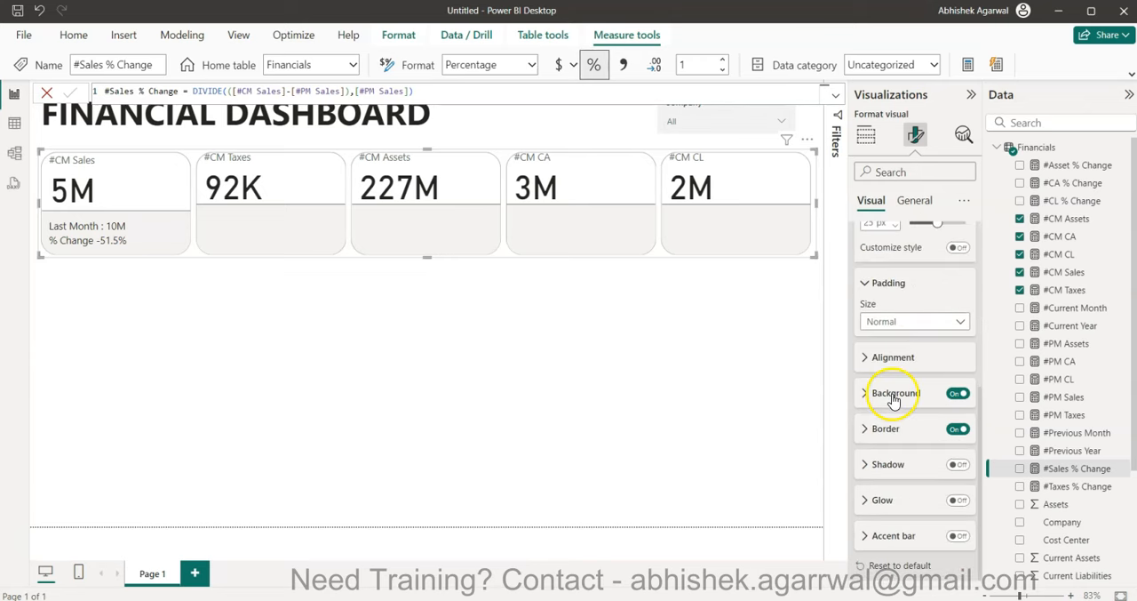
left_click(957, 464)
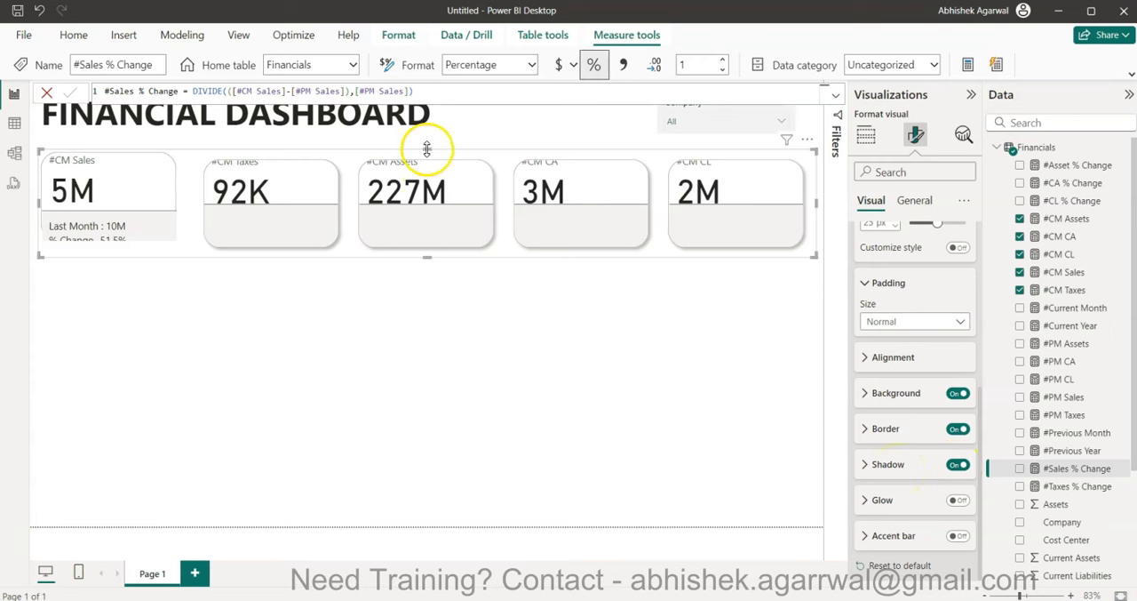
left_click_drag(430, 145, 435, 139)
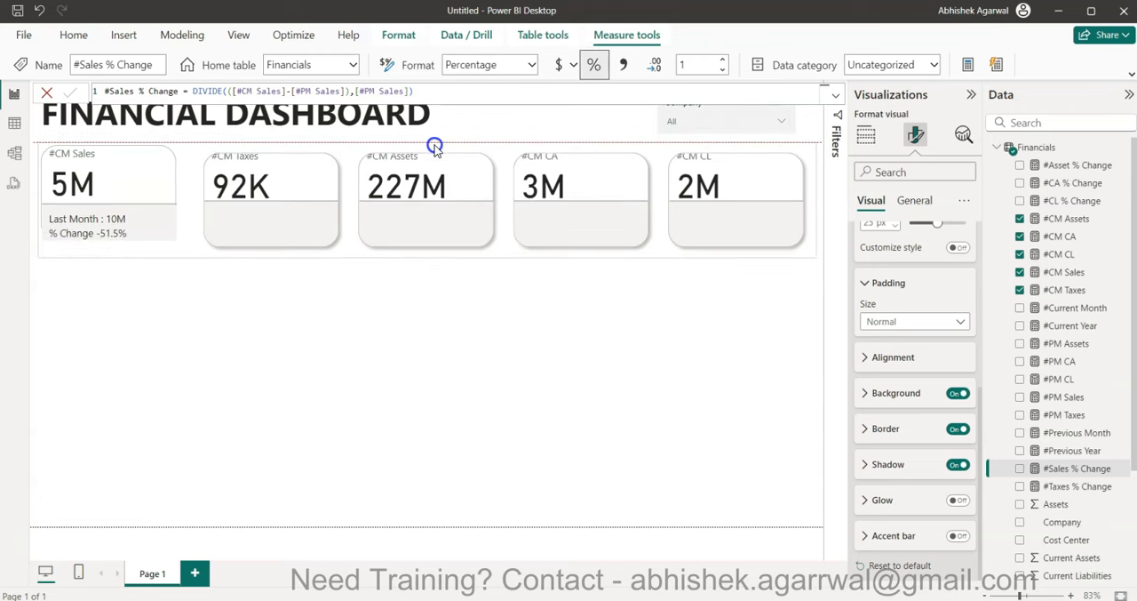
mouse_move(432, 260)
left_mouse_down()
mouse_move(427, 311)
mouse_move(447, 237)
mouse_move(447, 269)
left_mouse_up()
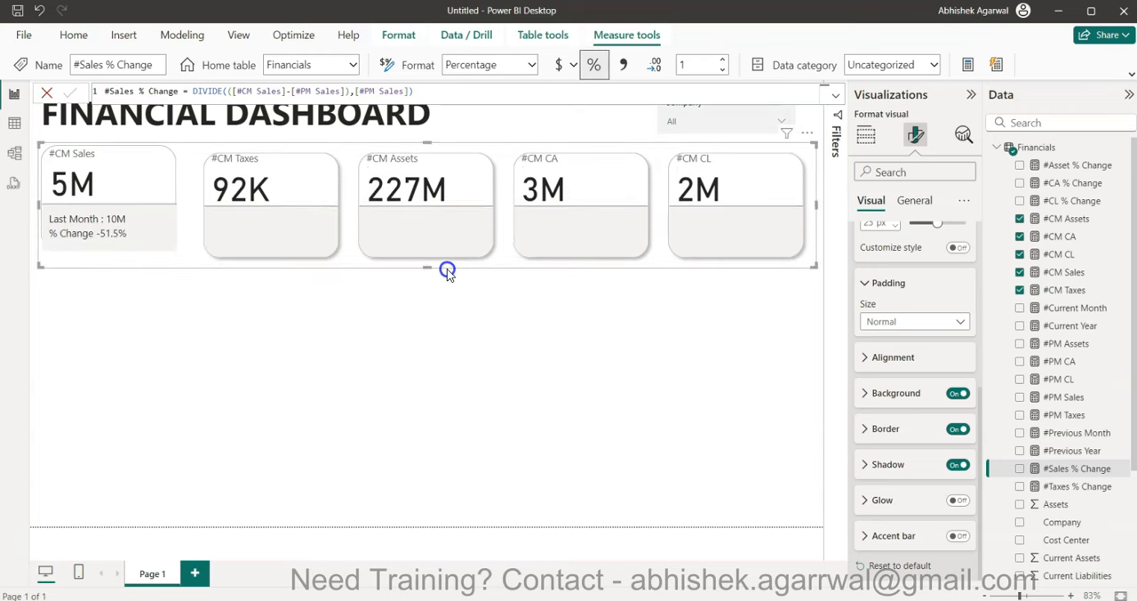
- Turn on the glow effect for all series cards, keeping the blue glow color
left_click(958, 501)
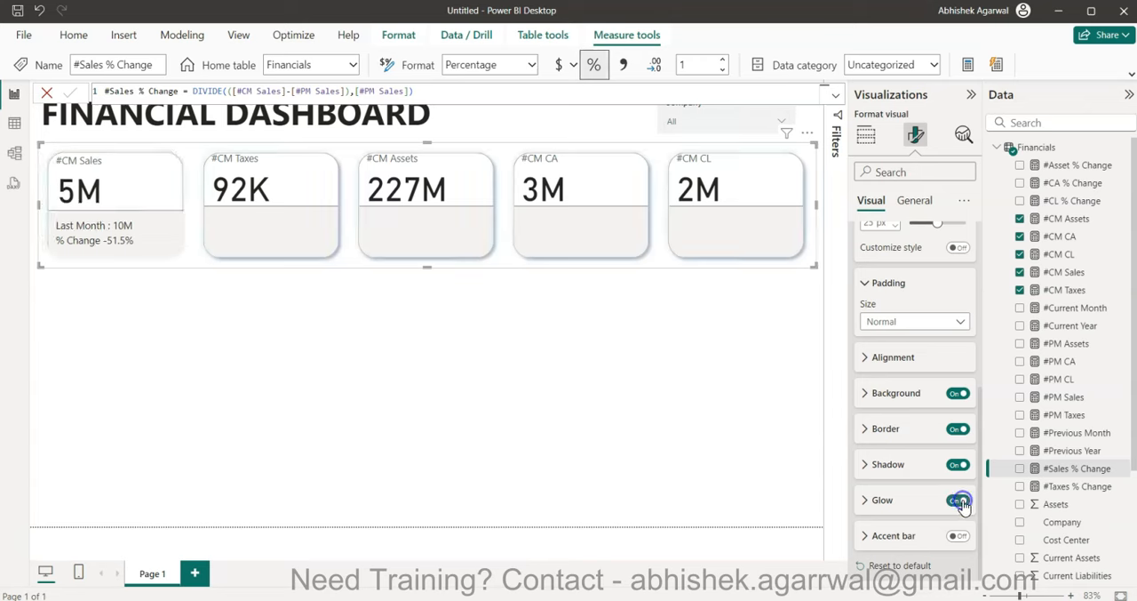
left_click(878, 504)
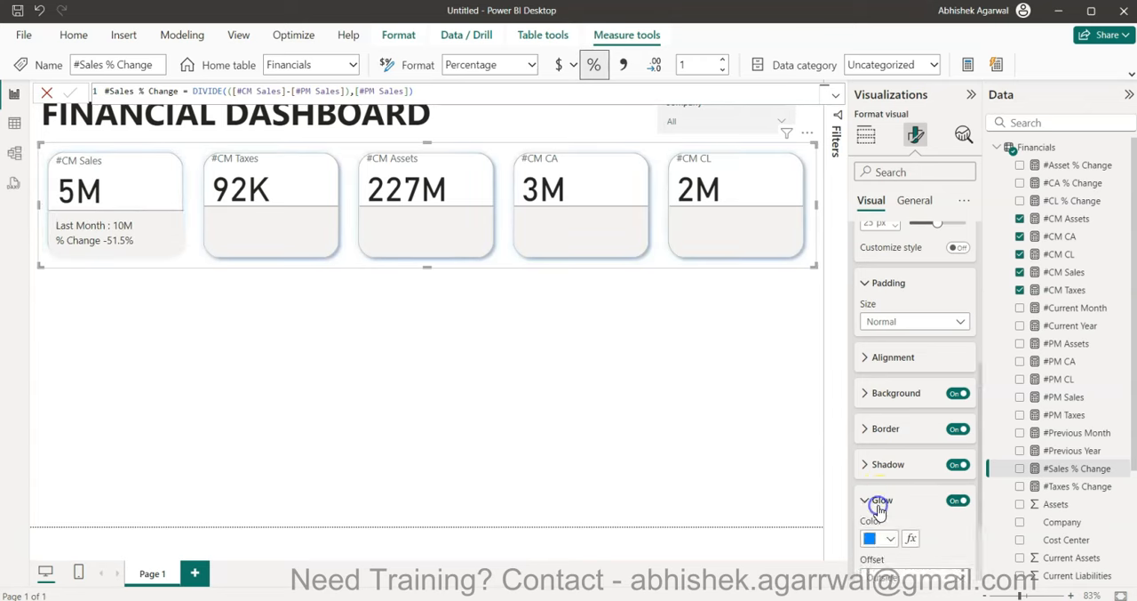
left_click(734, 488)
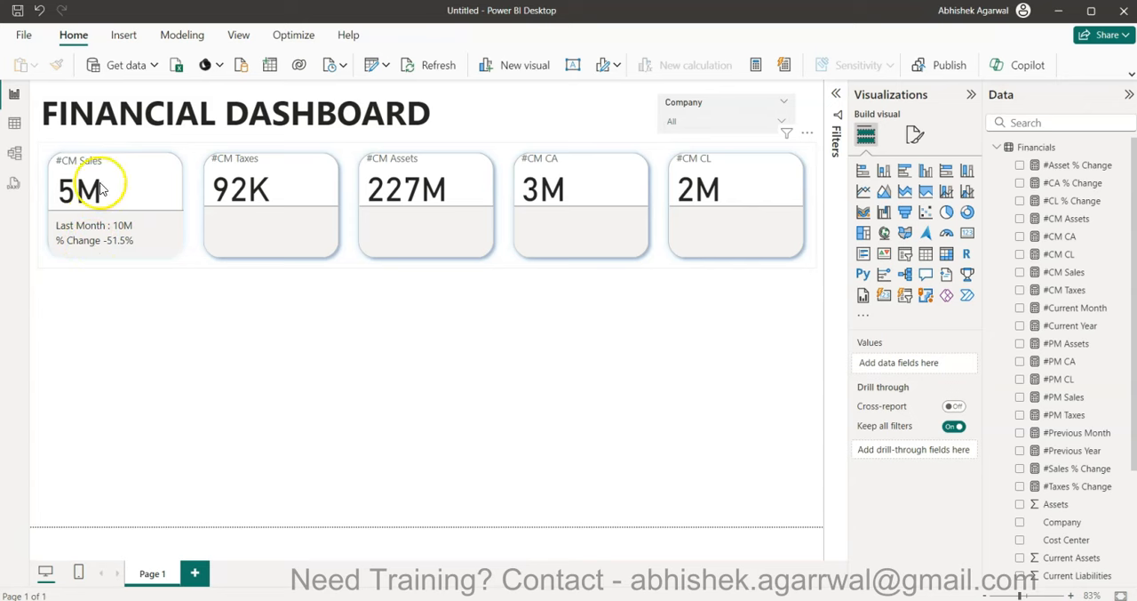
- Rename the #CM Sales field in the card visual to "Current Month Sales"
left_click(196, 249)
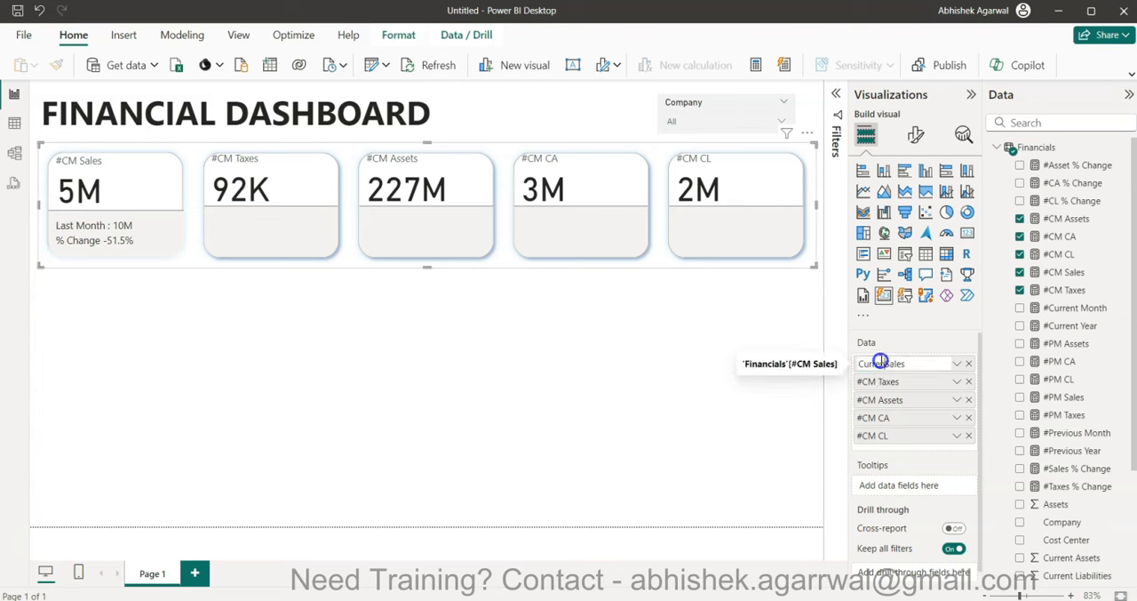
type("t Month")
key("Return")
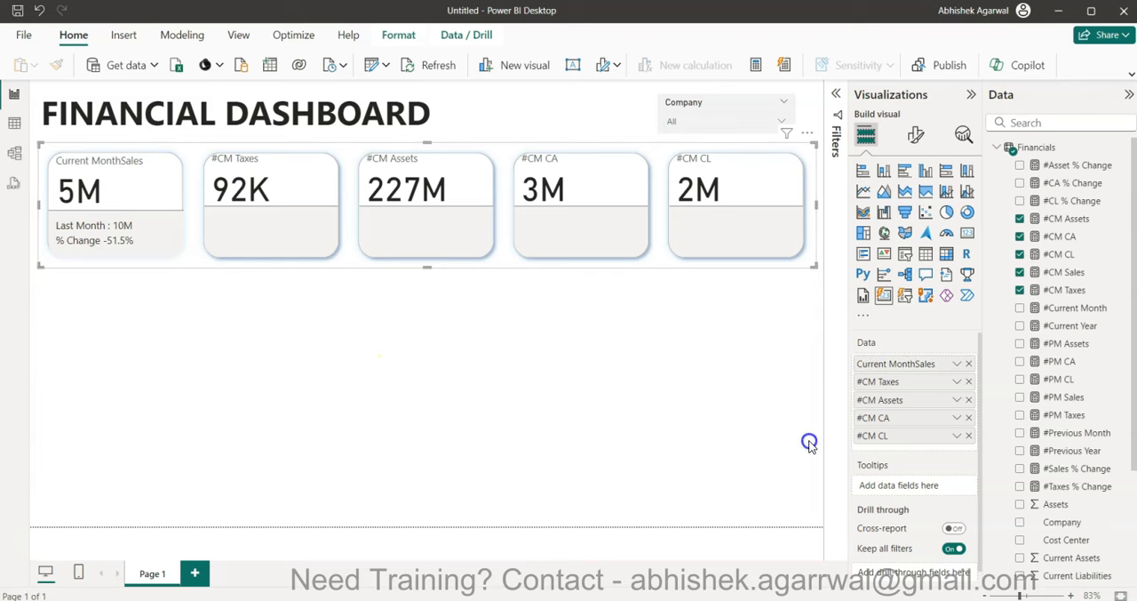
double_click(917, 362)
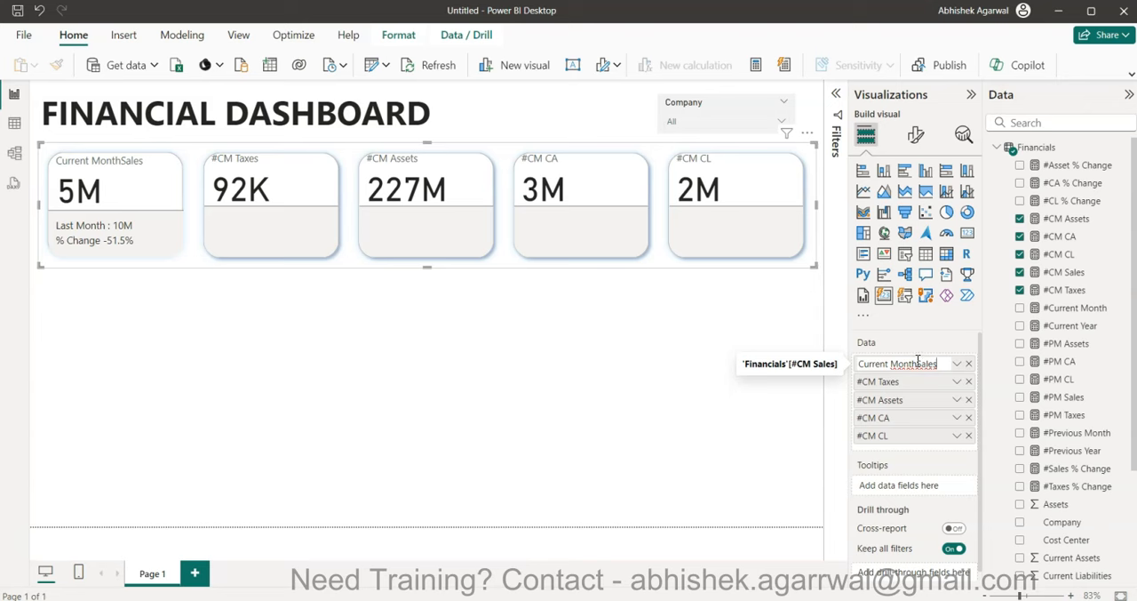
left_click(613, 427)
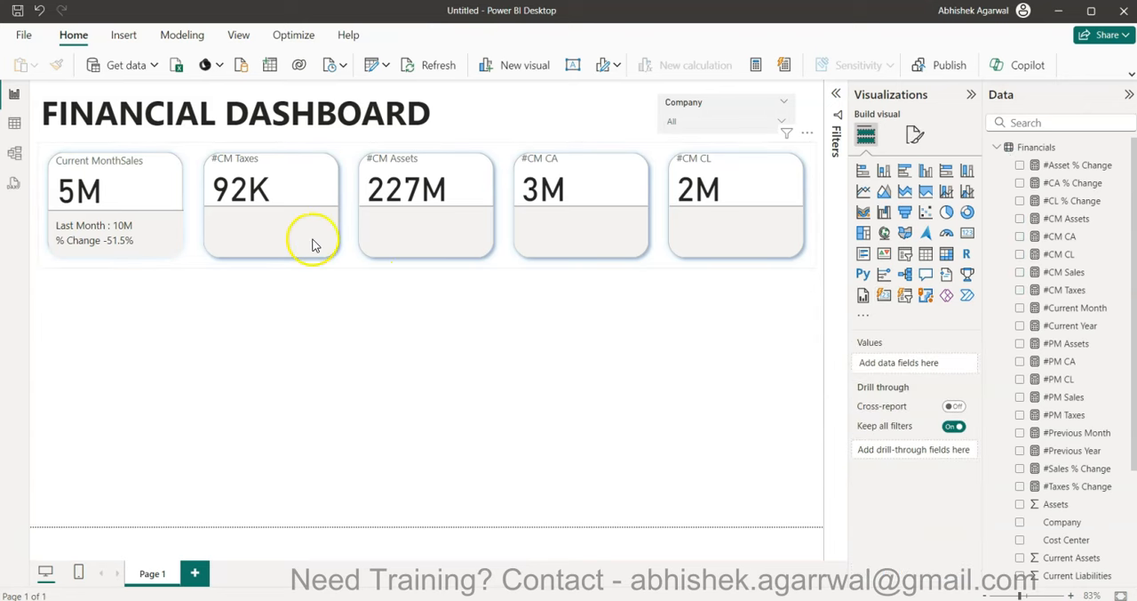
left_click(196, 252)
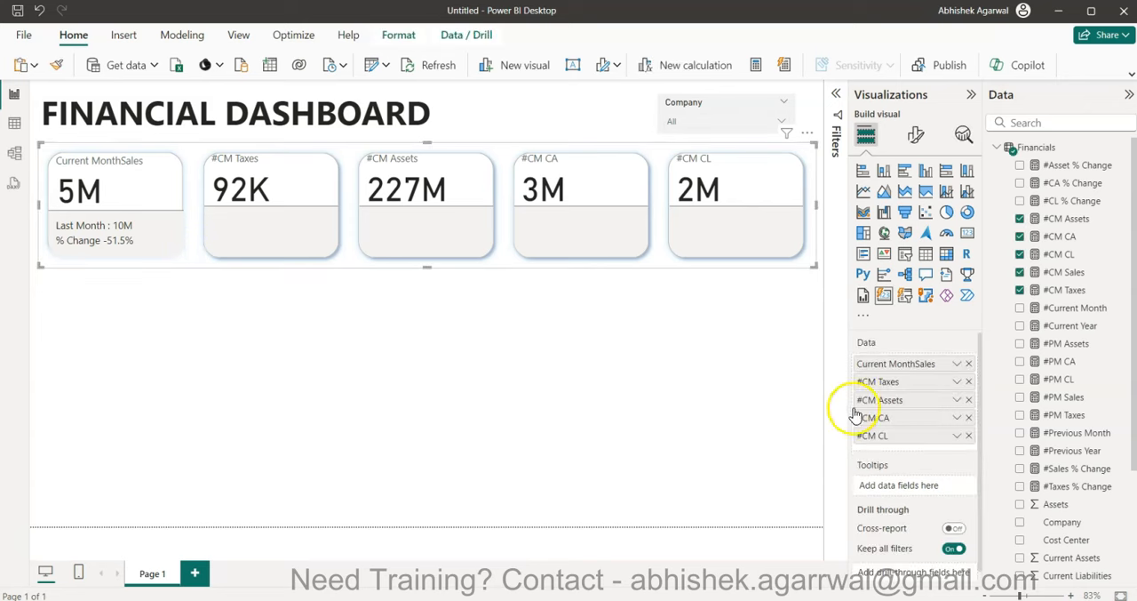
double_click(919, 363)
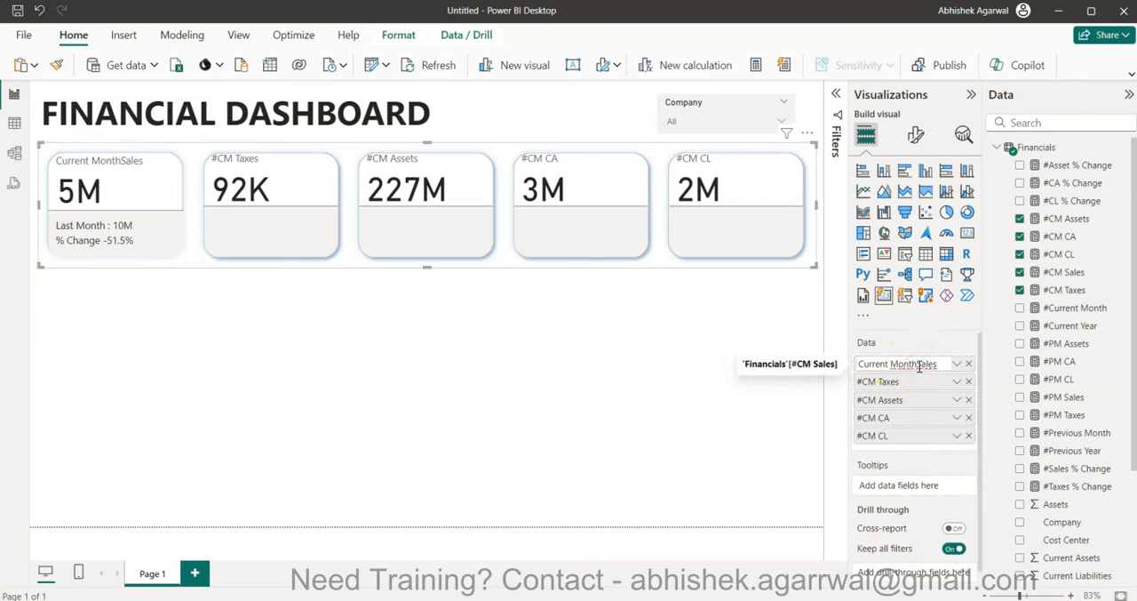
key("Return")
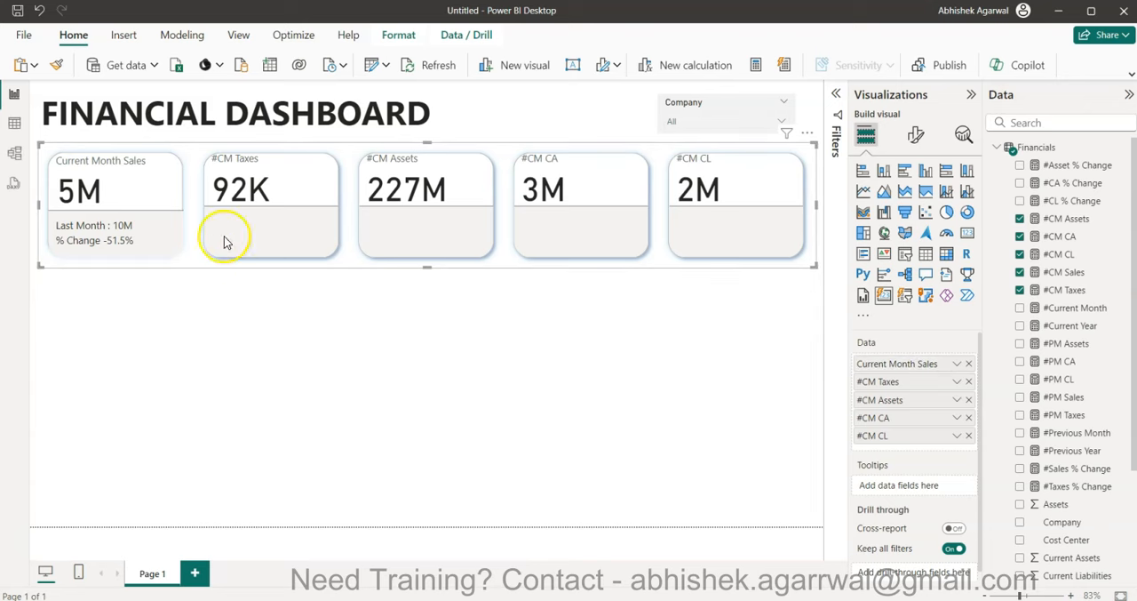
- Rename the visual's #CM Taxes field to "Current Month Taxes" and #CM Assets to "Current Month Assets"
double_click(888, 381)
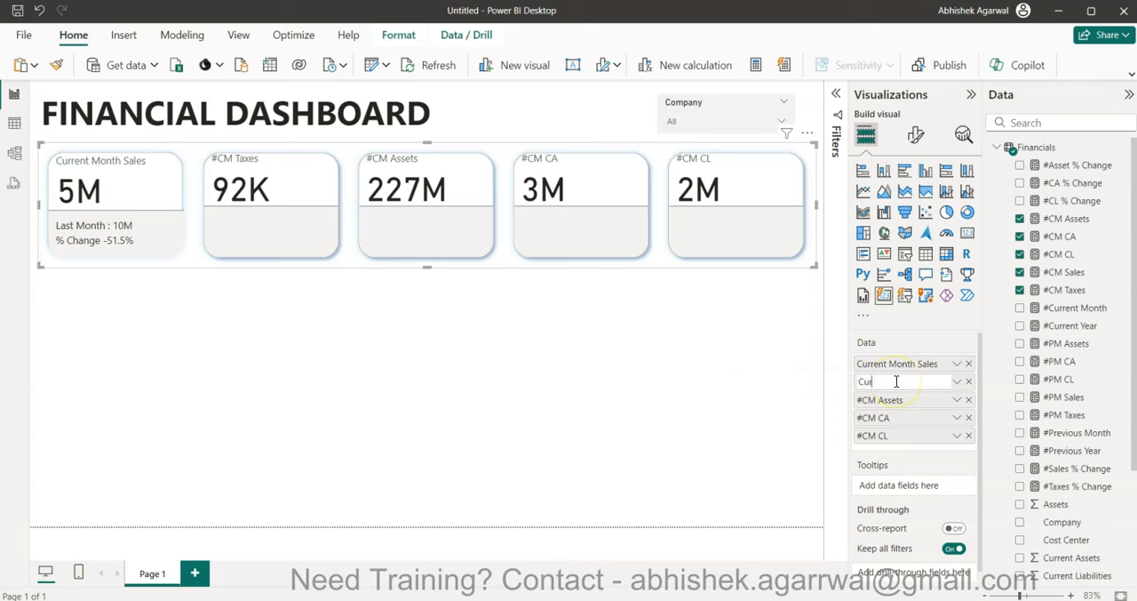
type("Current Month Taxes")
key("Return")
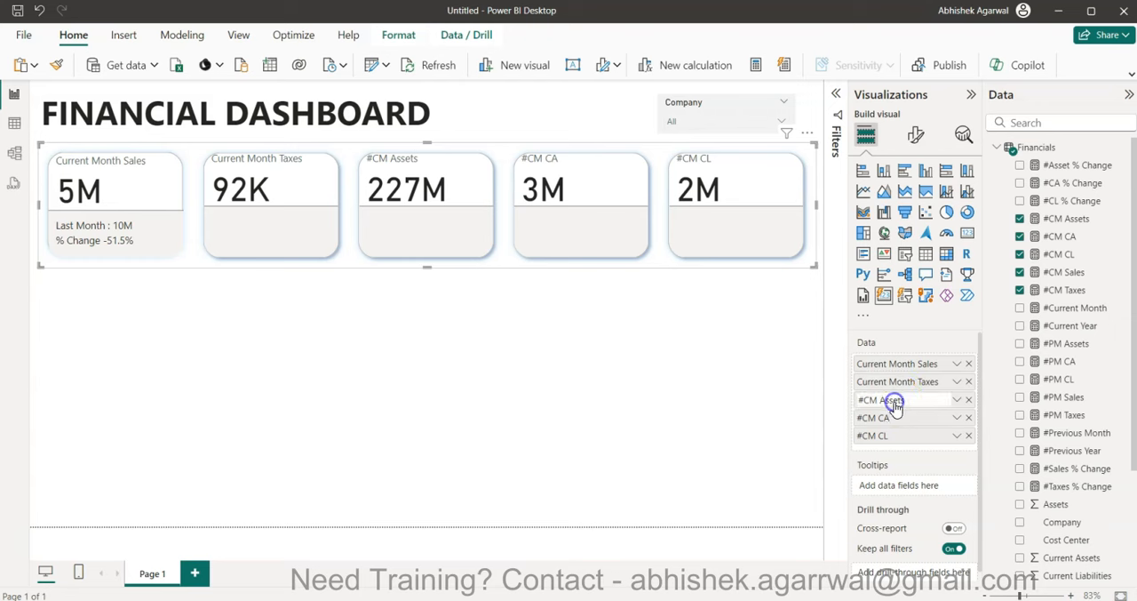
double_click(896, 401)
type("C")
type("urrent Month Assets")
key("Return")
- Rename the #CM CA field in the card visual to "Current Assets"
double_click(891, 421)
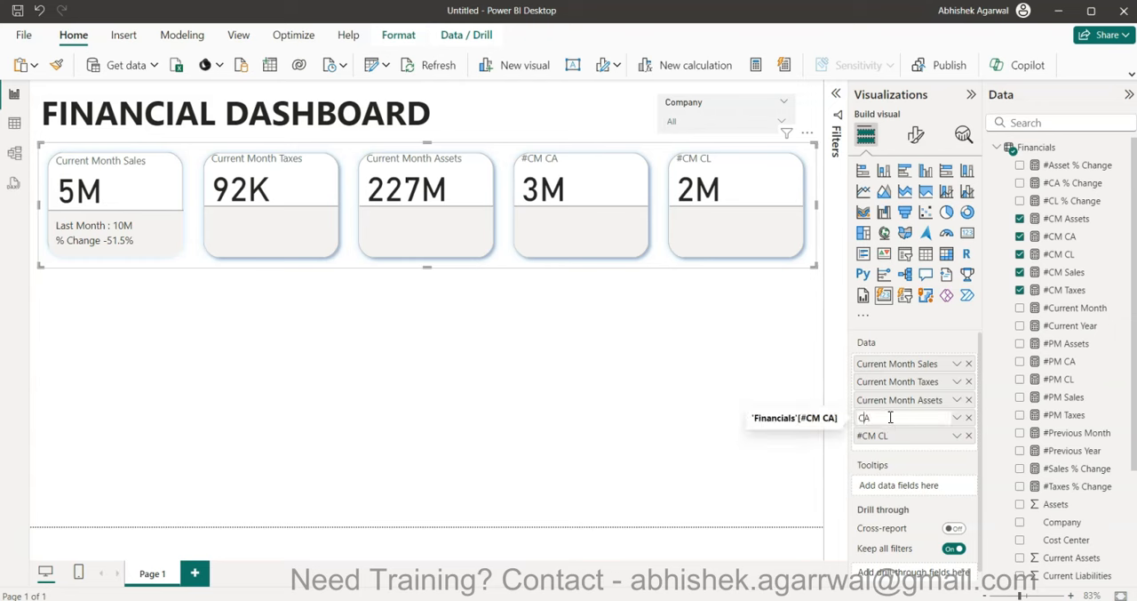
type("Current A")
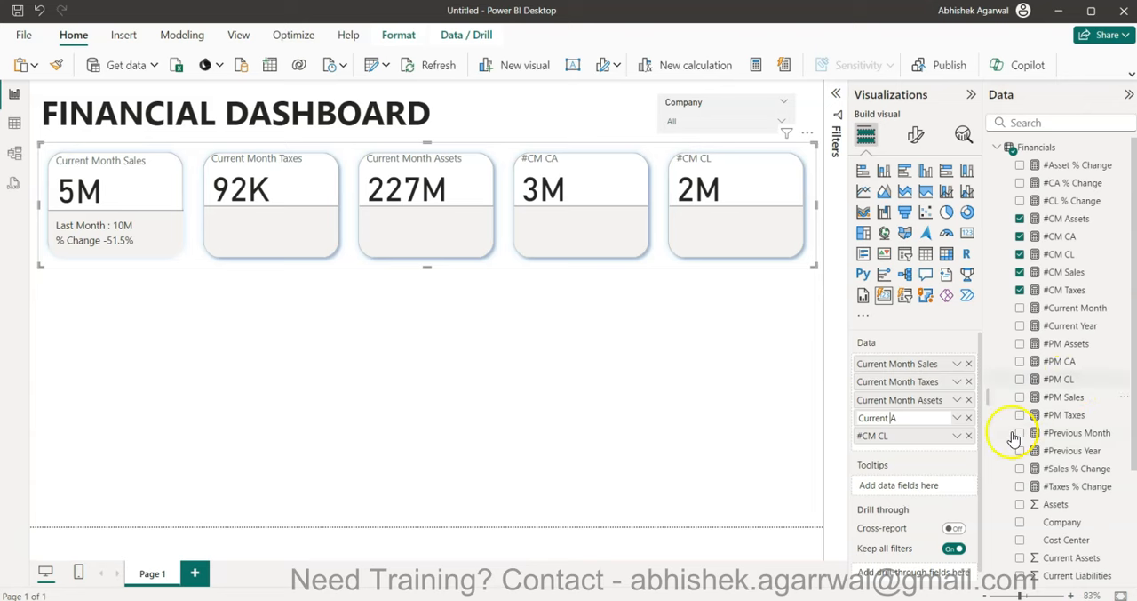
key("BackSpace")
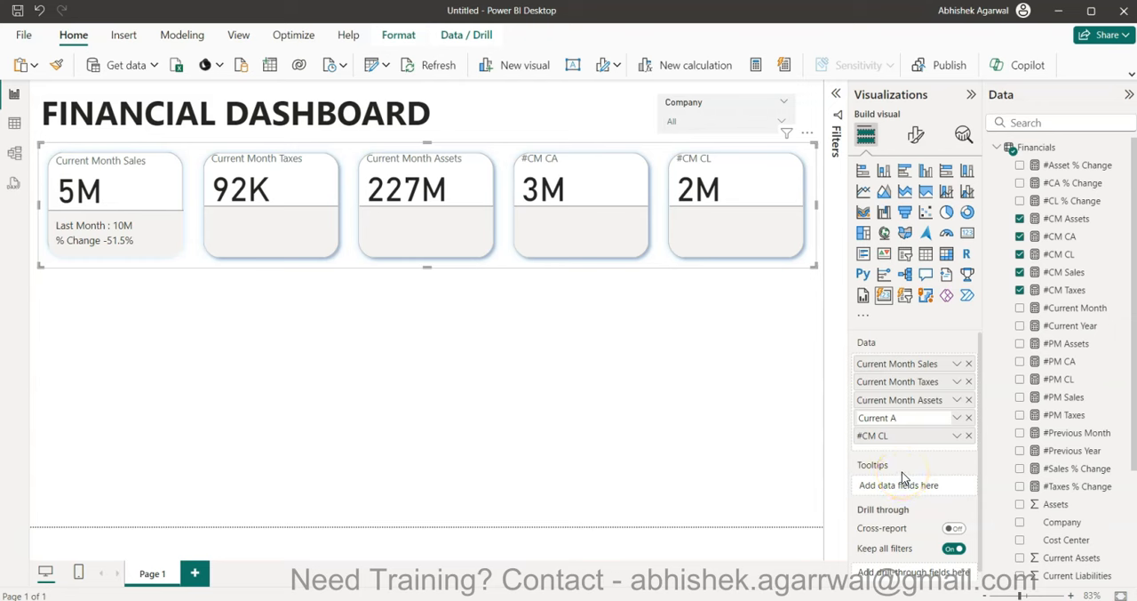
key("Right")
type("ssets")
key("Return")
- Rename the #CM CL field in the card visual to "Current Liabilities"
double_click(884, 441)
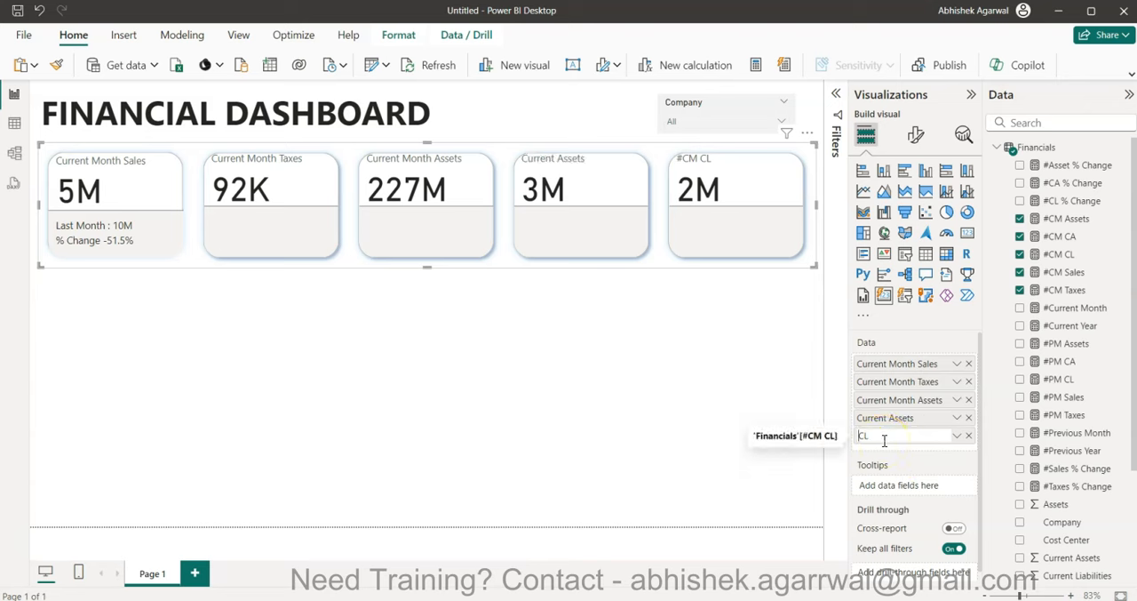
type("Current Liabilities")
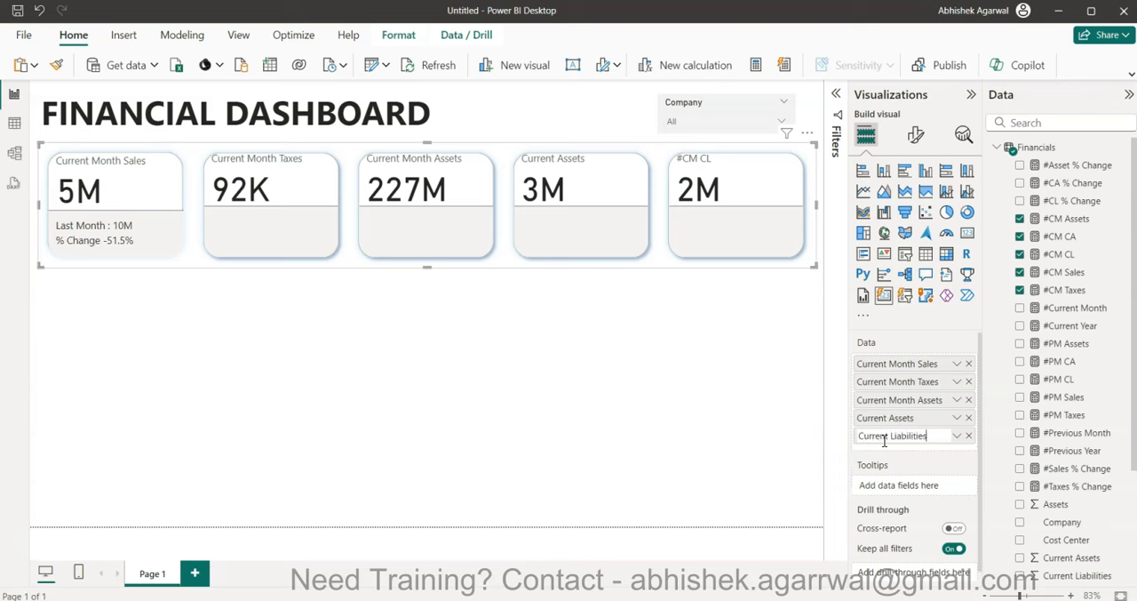
key("Return")
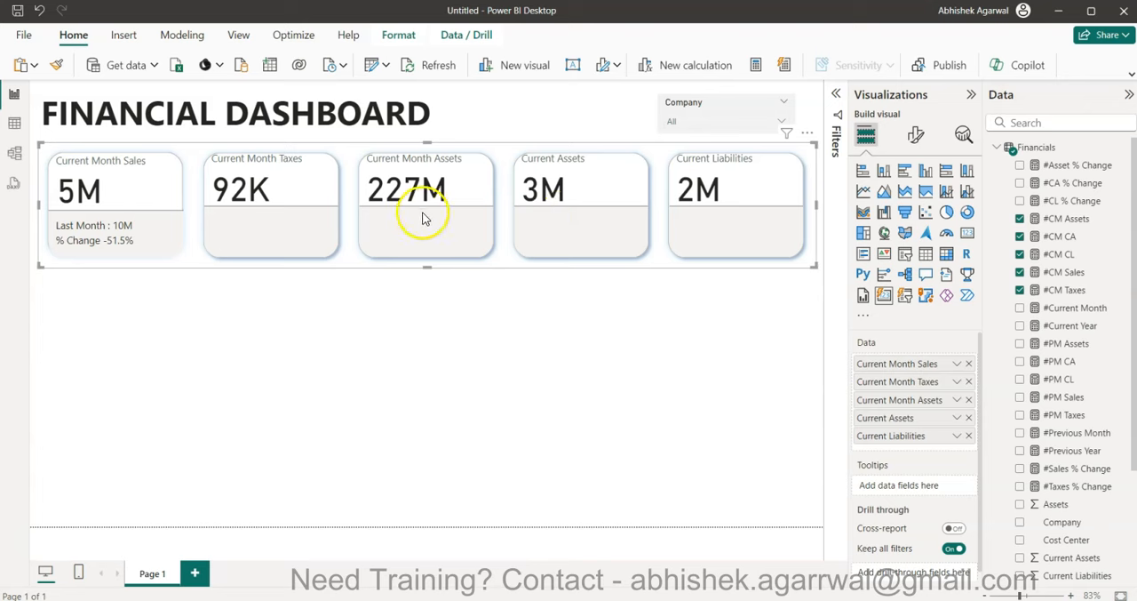
- Add #PM Taxes and #Taxes % Change as reference labels for the Current Month Taxes series in the card visual
left_click(916, 136)
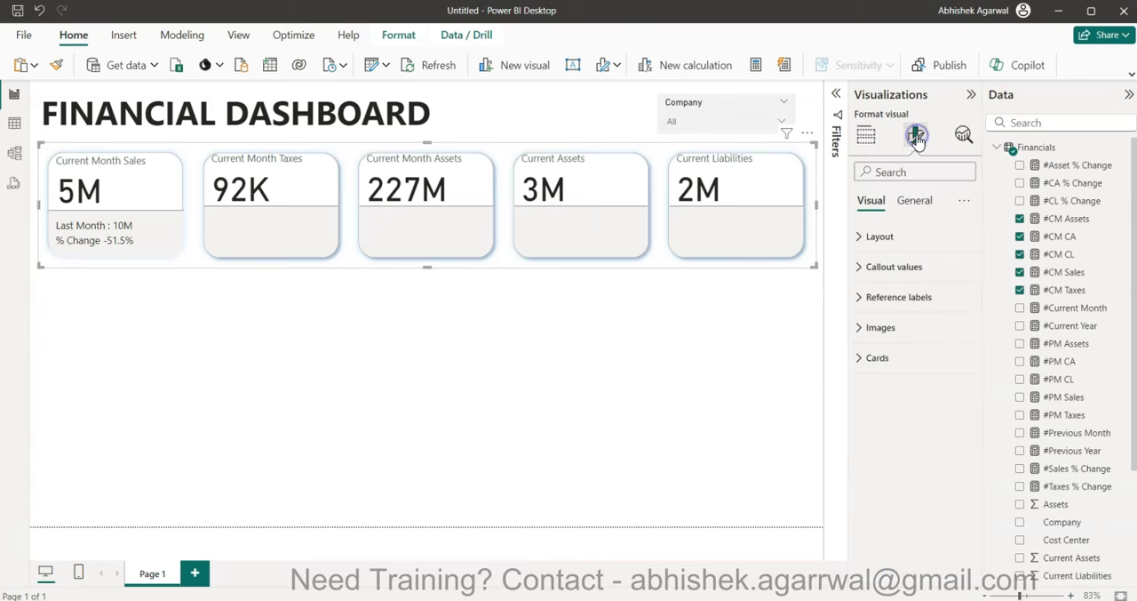
left_click(916, 359)
scroll(918, 368, "down", 3)
scroll(917, 367, "down", 1)
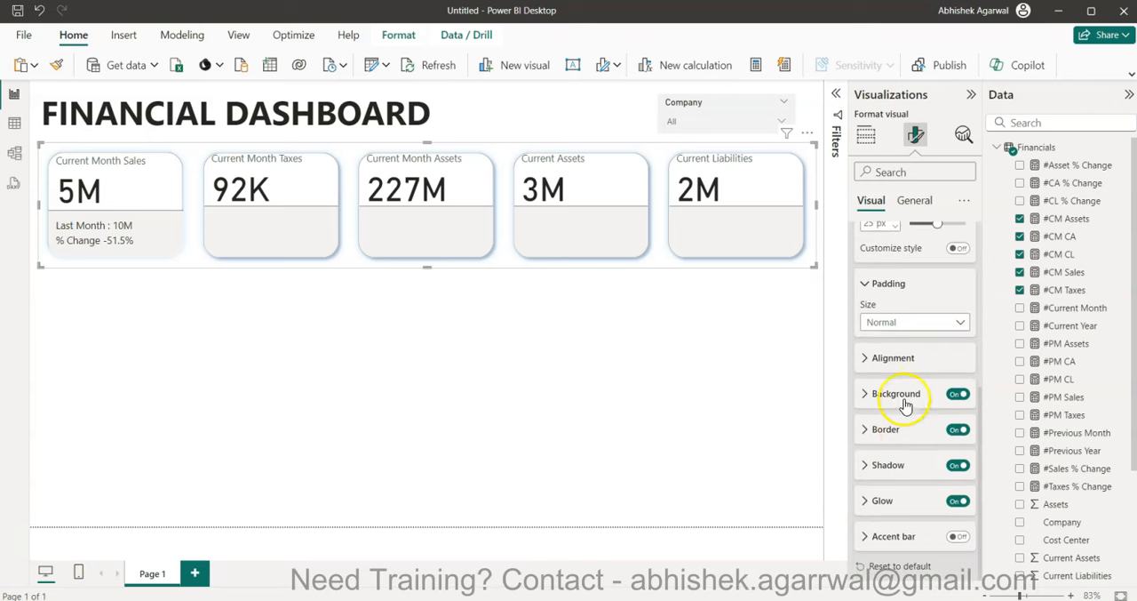
scroll(908, 389, "up", 4)
scroll(906, 375, "up", 4)
left_click(886, 327)
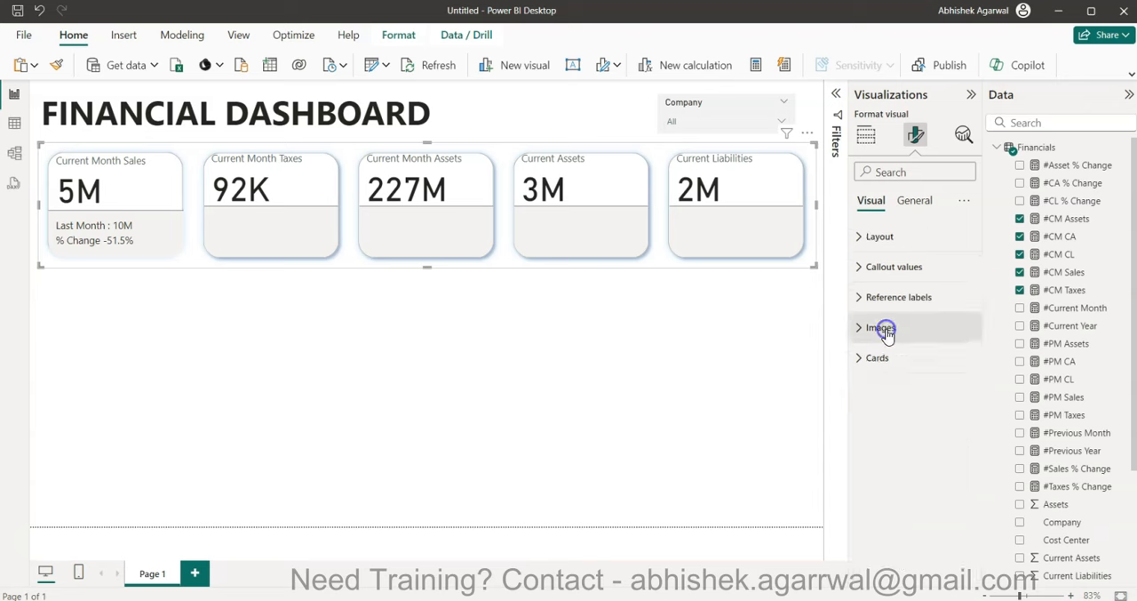
left_click(888, 298)
scroll(920, 404, "down", 1)
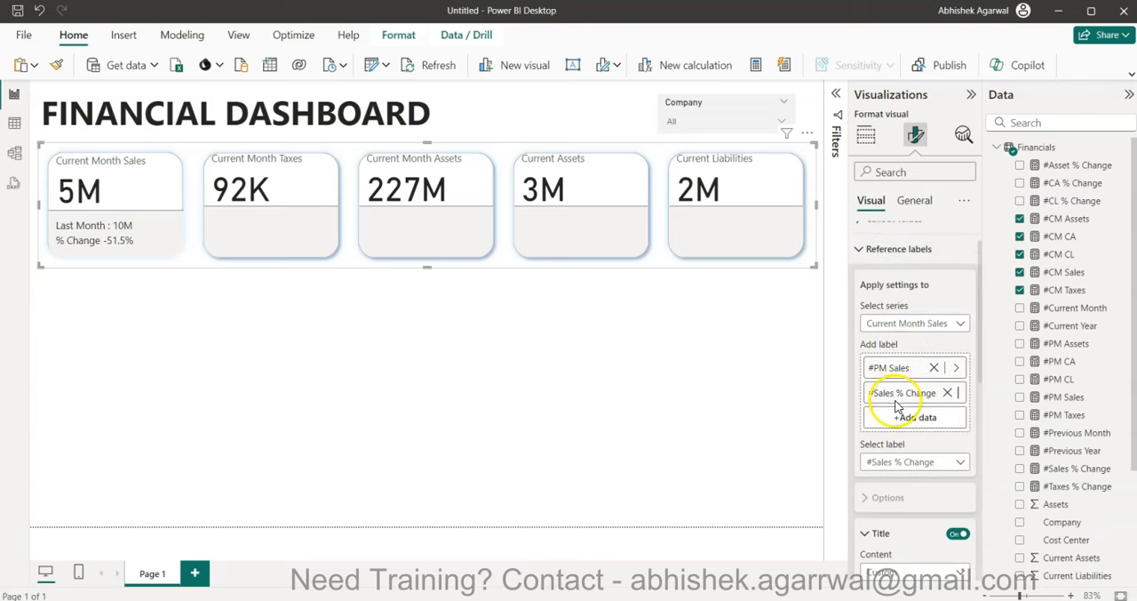
left_click(933, 325)
left_click(911, 376)
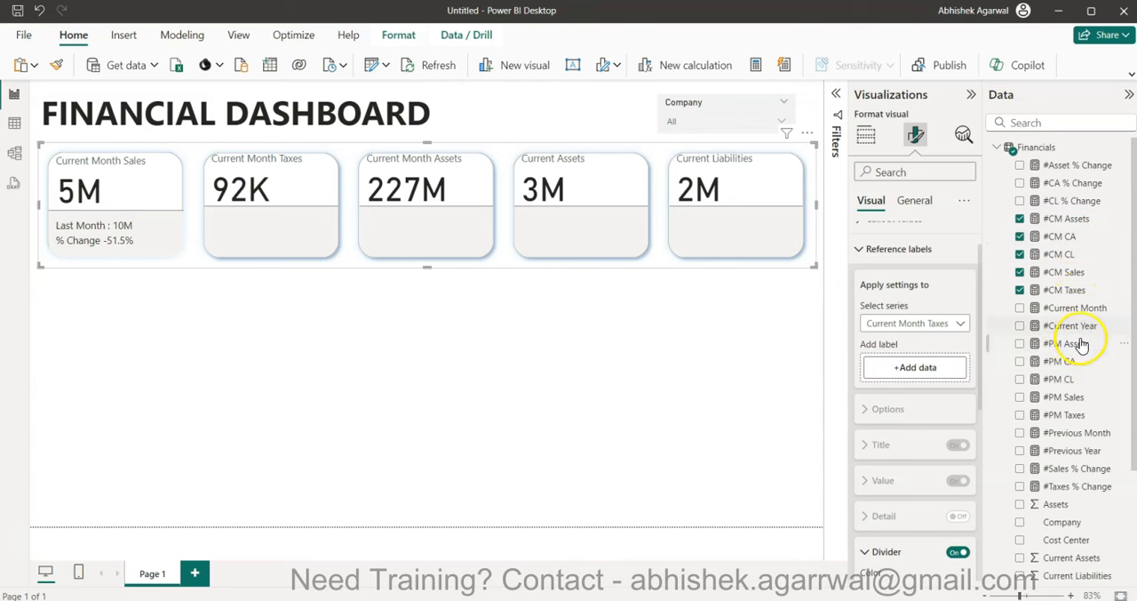
left_click_drag(1082, 415, 943, 370)
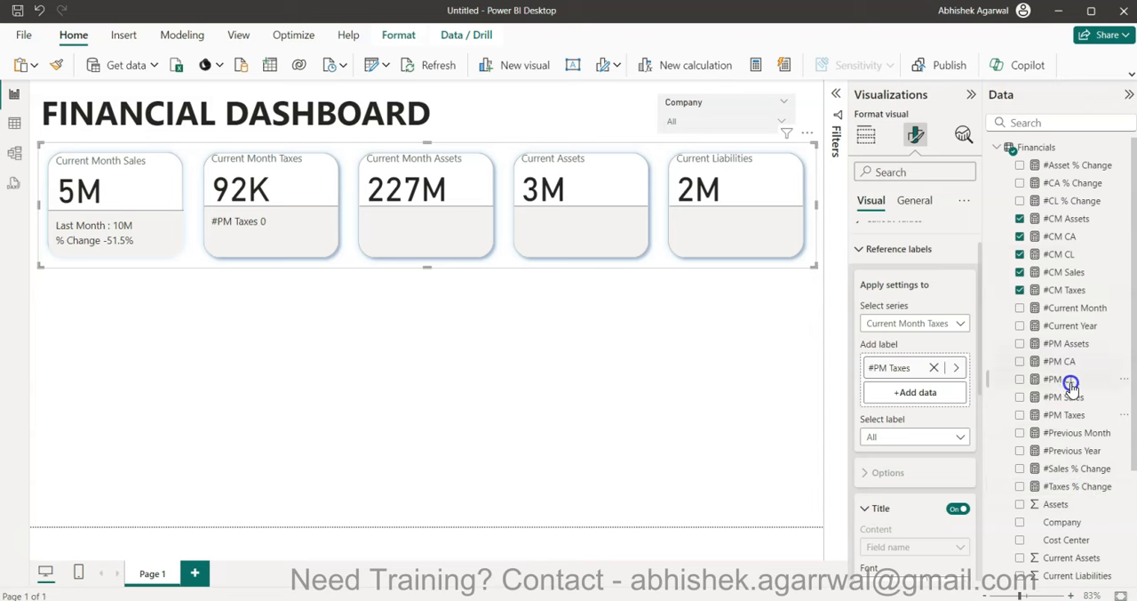
left_click_drag(1082, 491, 924, 397)
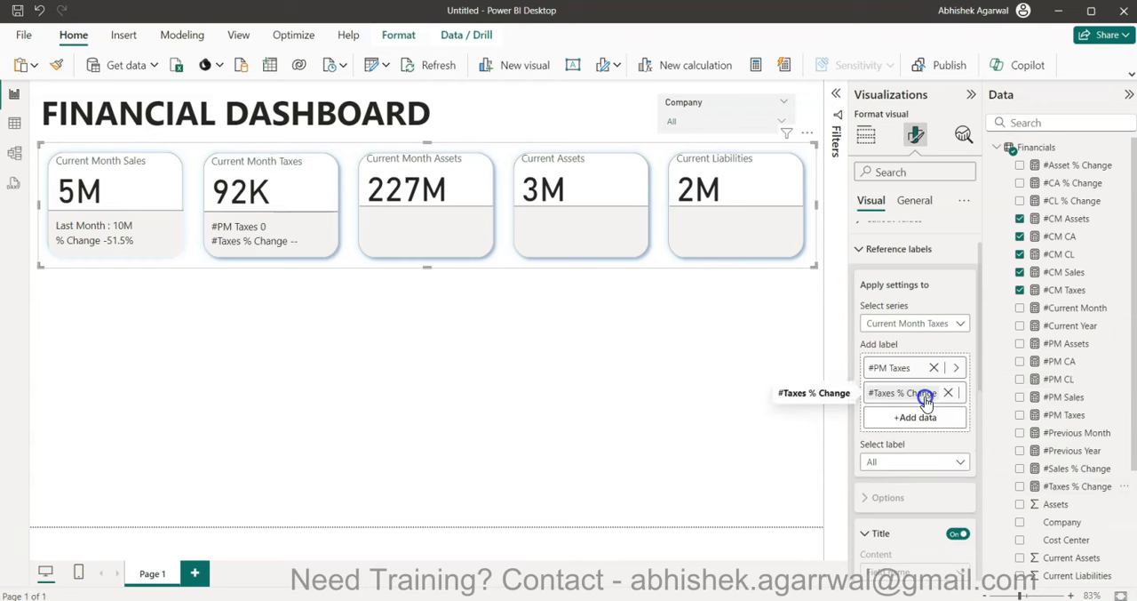
- Give the #PM Taxes reference label a custom title reading "Last Month :"
left_click(903, 464)
left_click(908, 495)
scroll(908, 500, "down", 3)
left_click(904, 458)
left_click(899, 474)
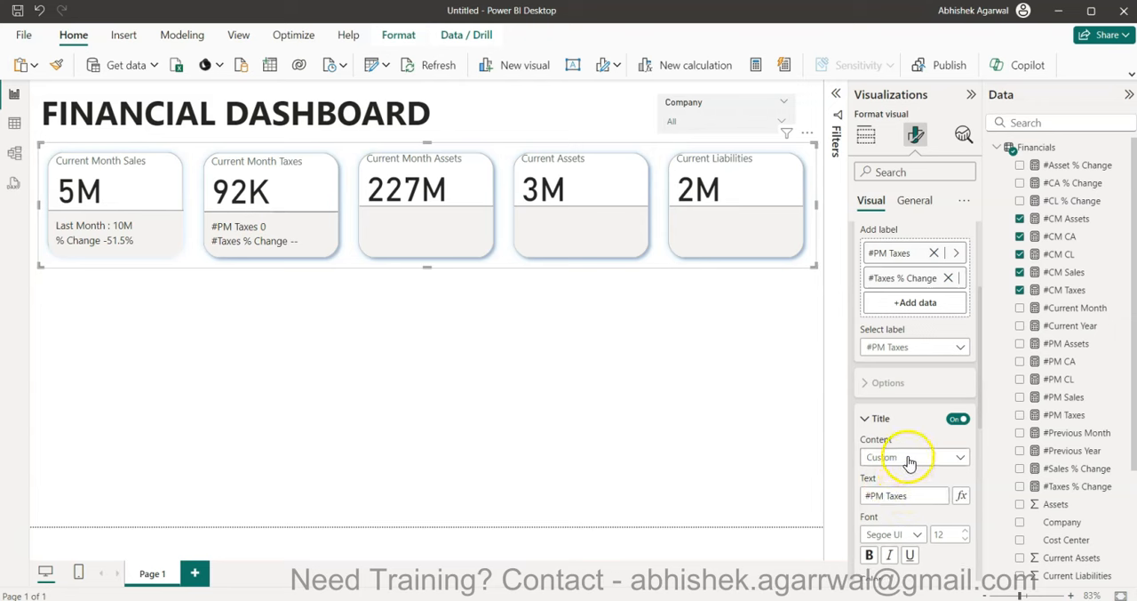
left_click(911, 496)
type("P")
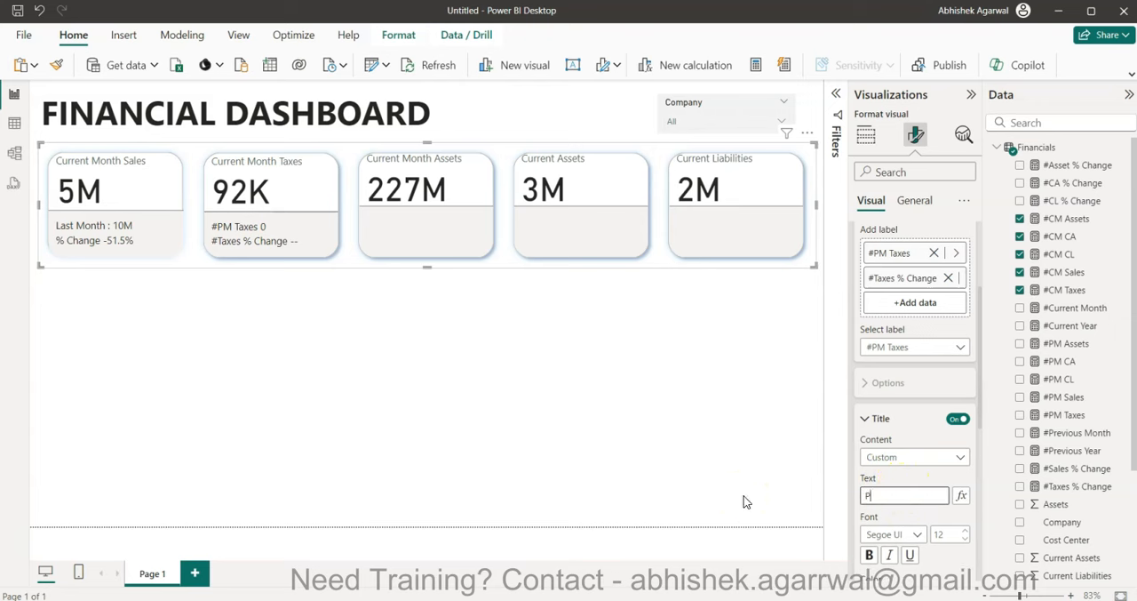
type("Last Month :")
key("ctrl+a")
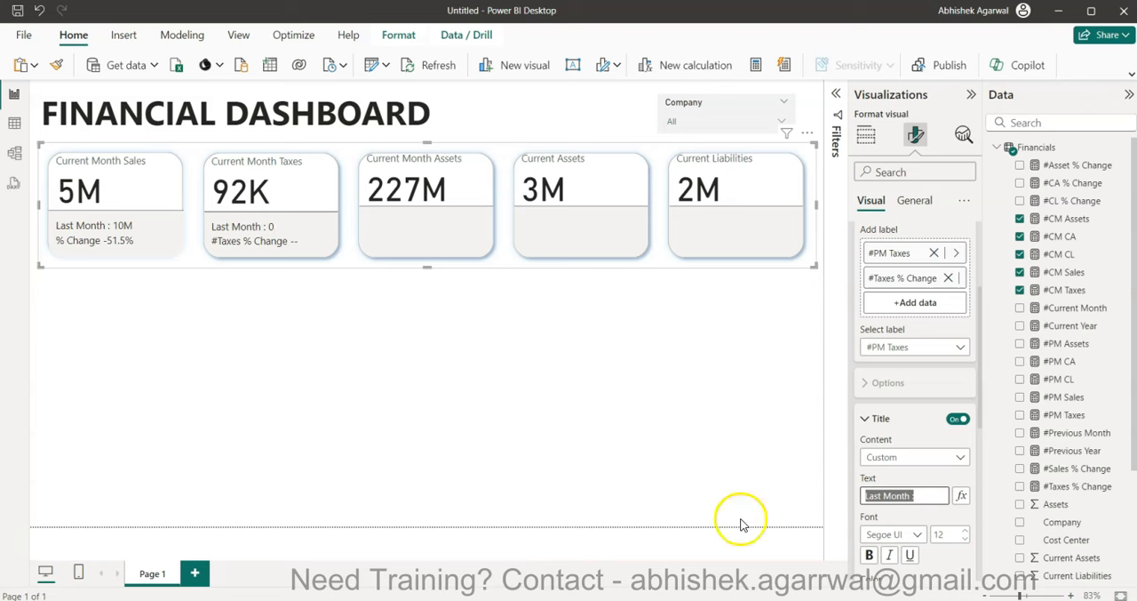
left_click(924, 498)
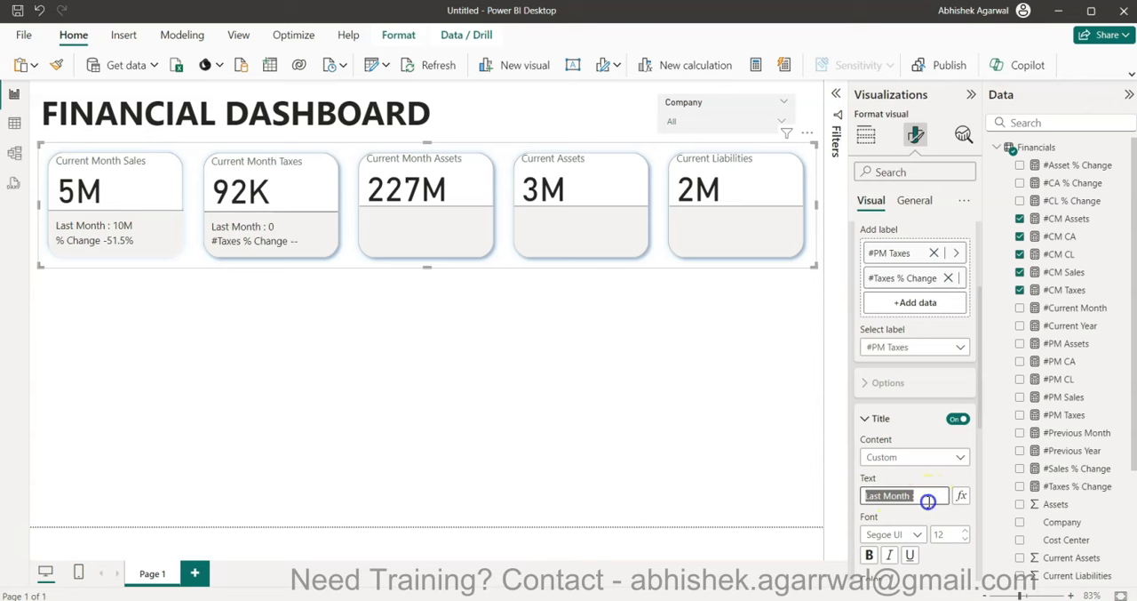
left_click(910, 460)
left_click(912, 474)
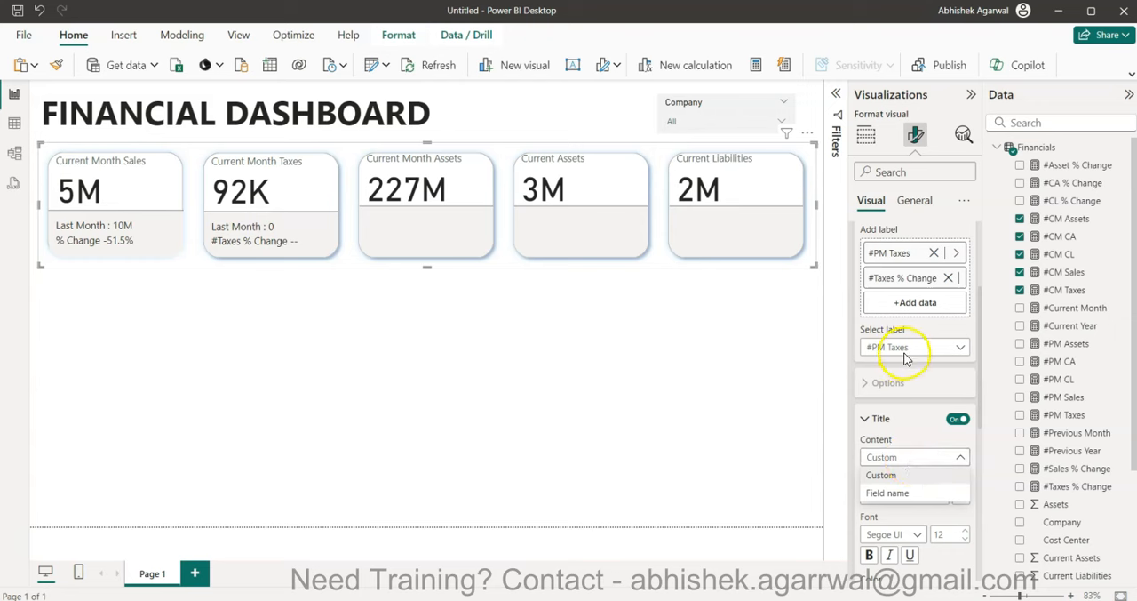
- Give the #Taxes % Change reference label a custom title reading "% Change"
left_click(902, 348)
left_click(903, 399)
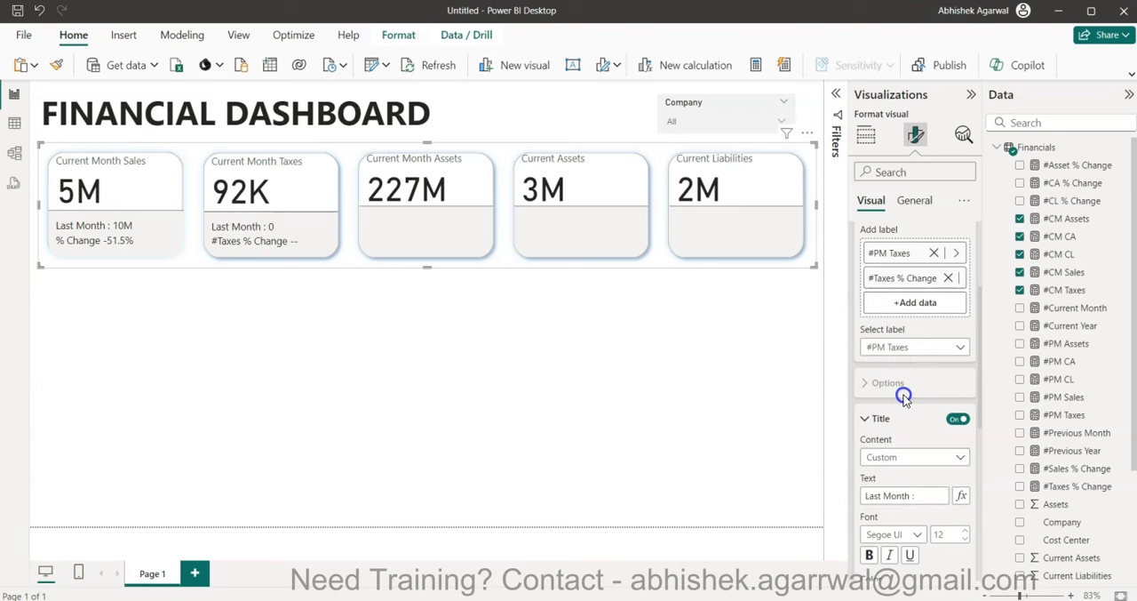
left_click(927, 458)
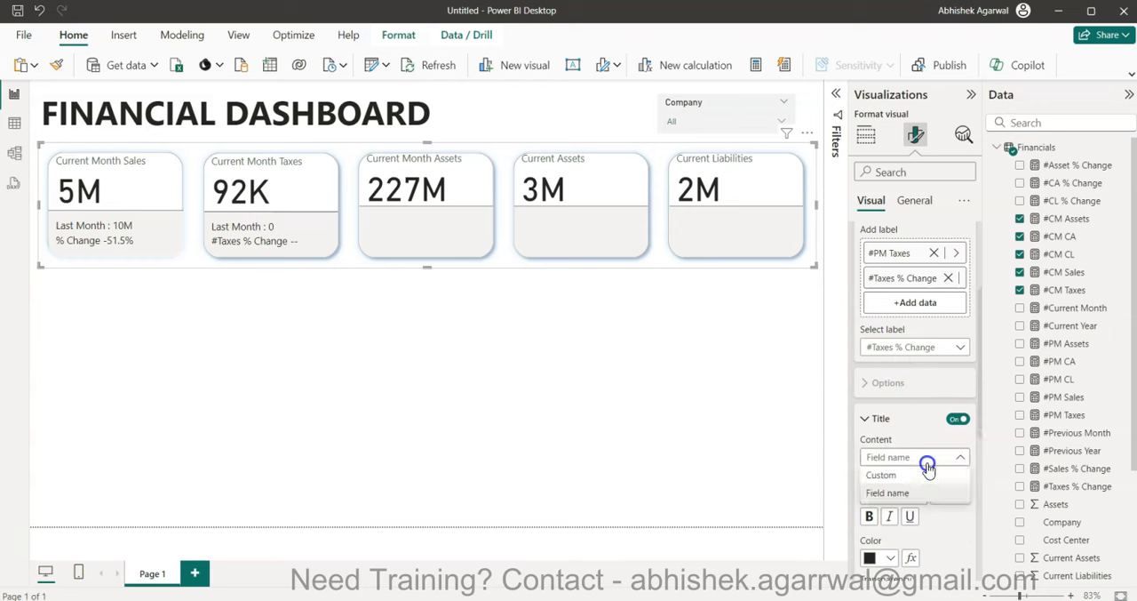
left_click(927, 457)
left_click(924, 477)
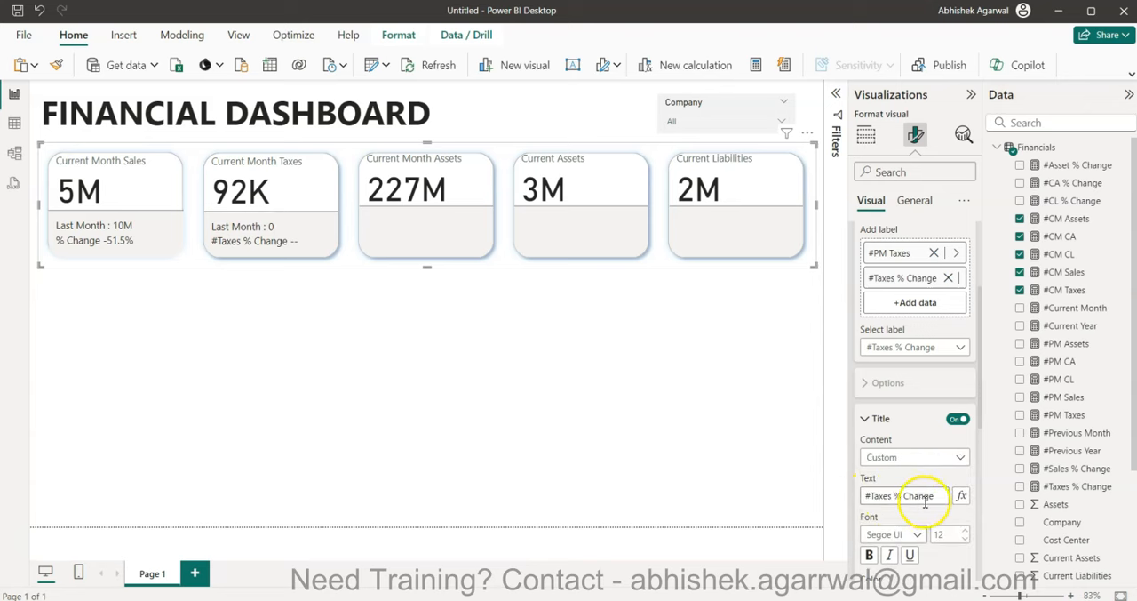
left_click_drag(894, 496, 820, 508)
key("BackSpace")
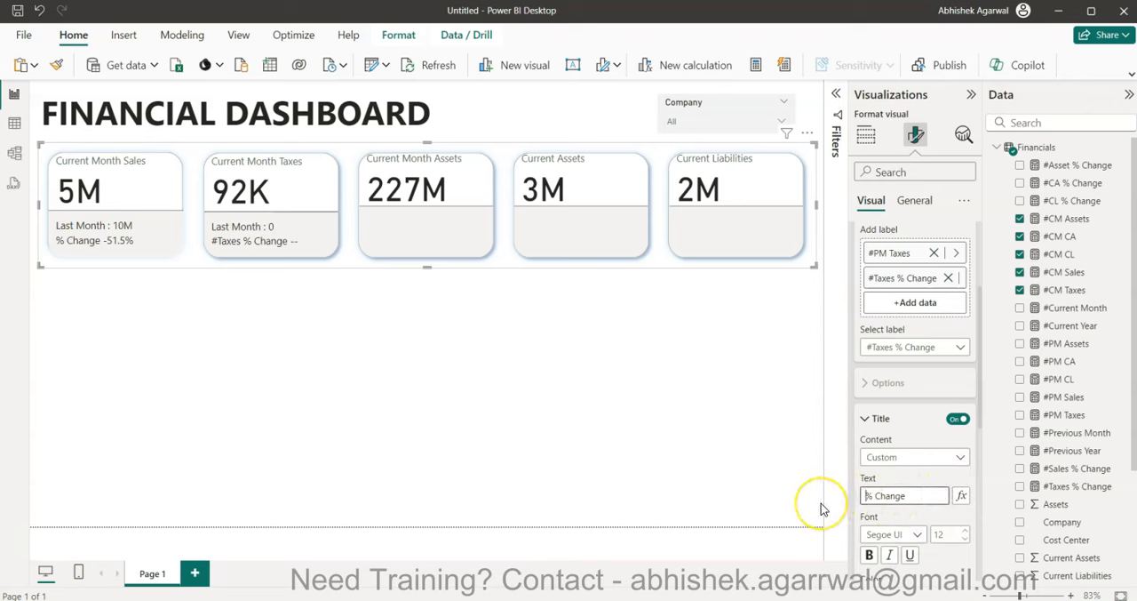
left_click(449, 249)
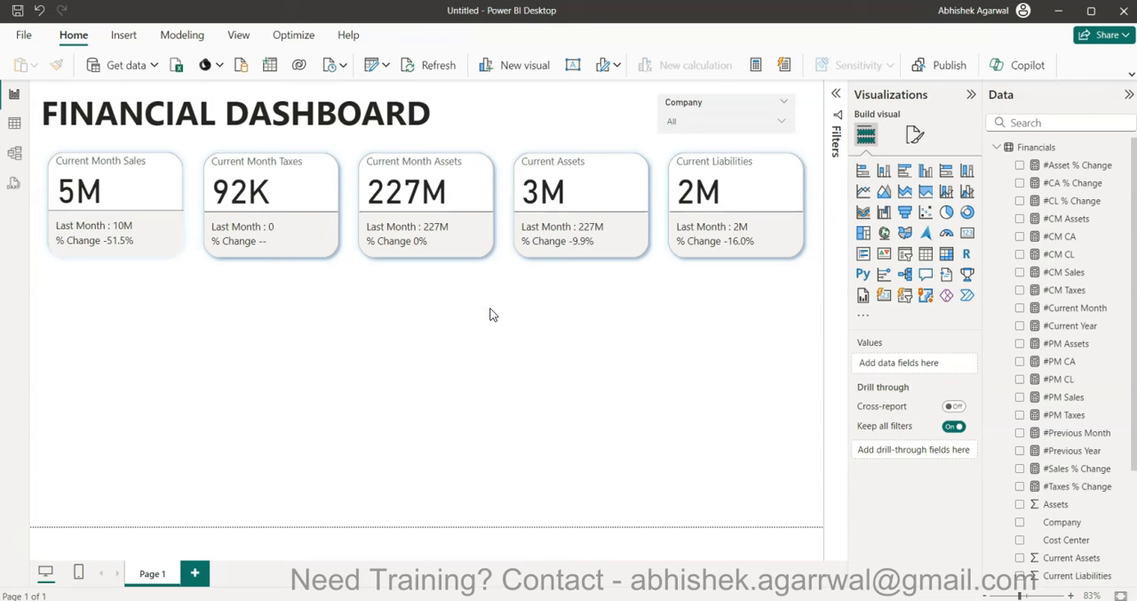
- Replace the #PM Assets reference label of the Current Assets series with #PM CA
left_click(592, 242)
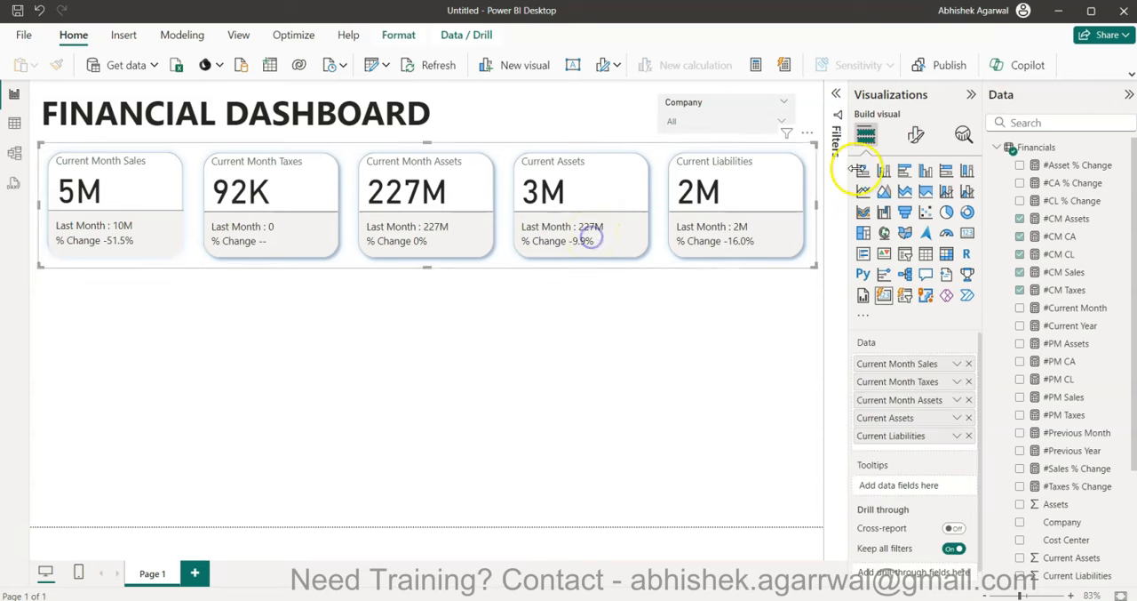
left_click(916, 134)
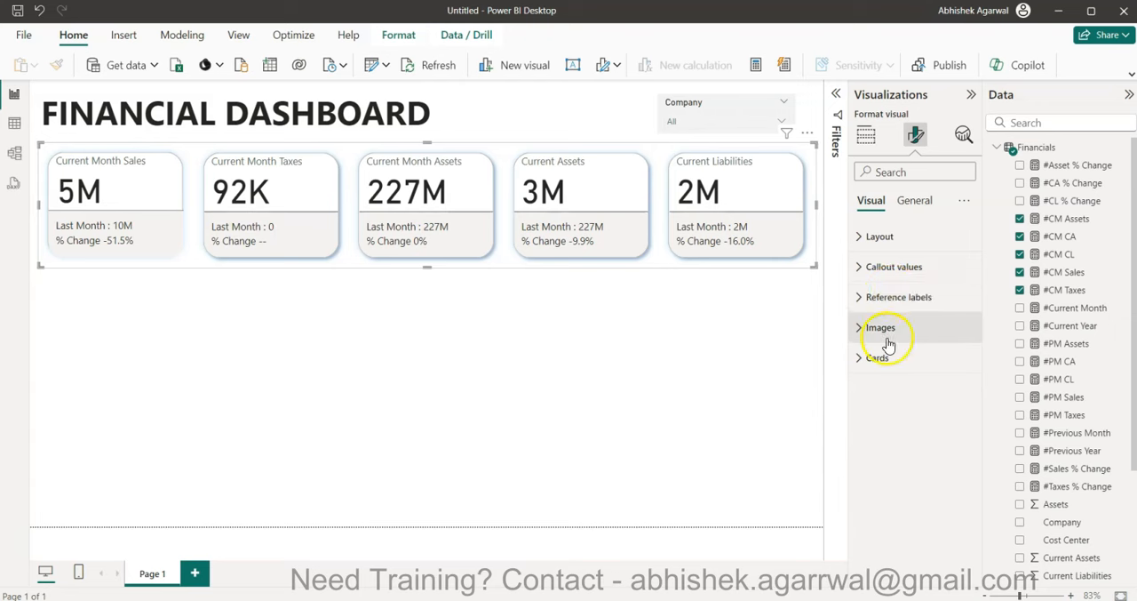
left_click(884, 303)
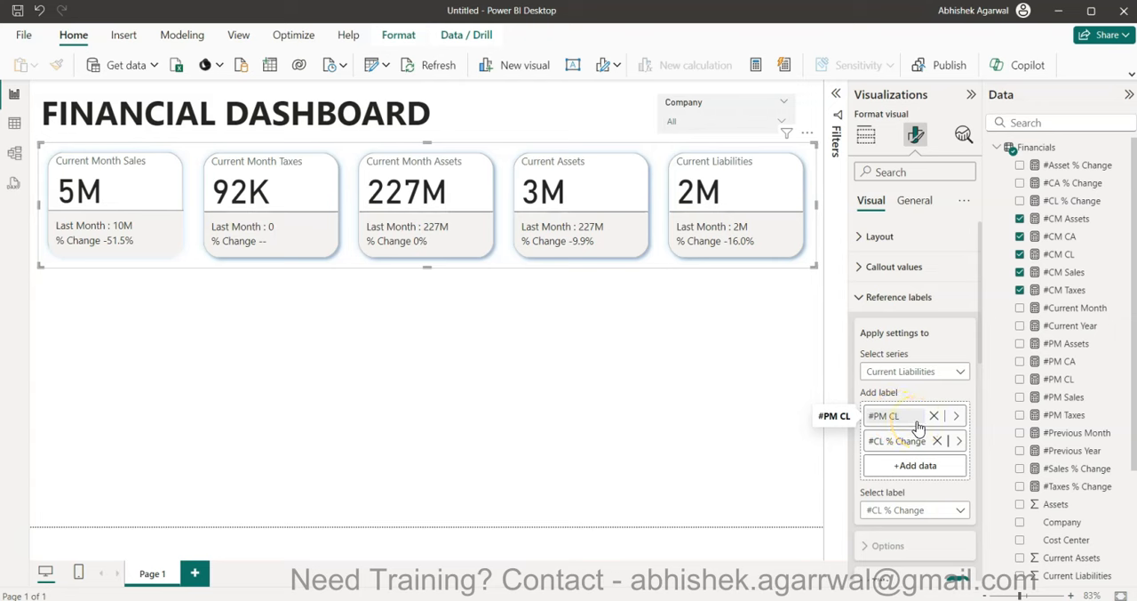
left_click(906, 371)
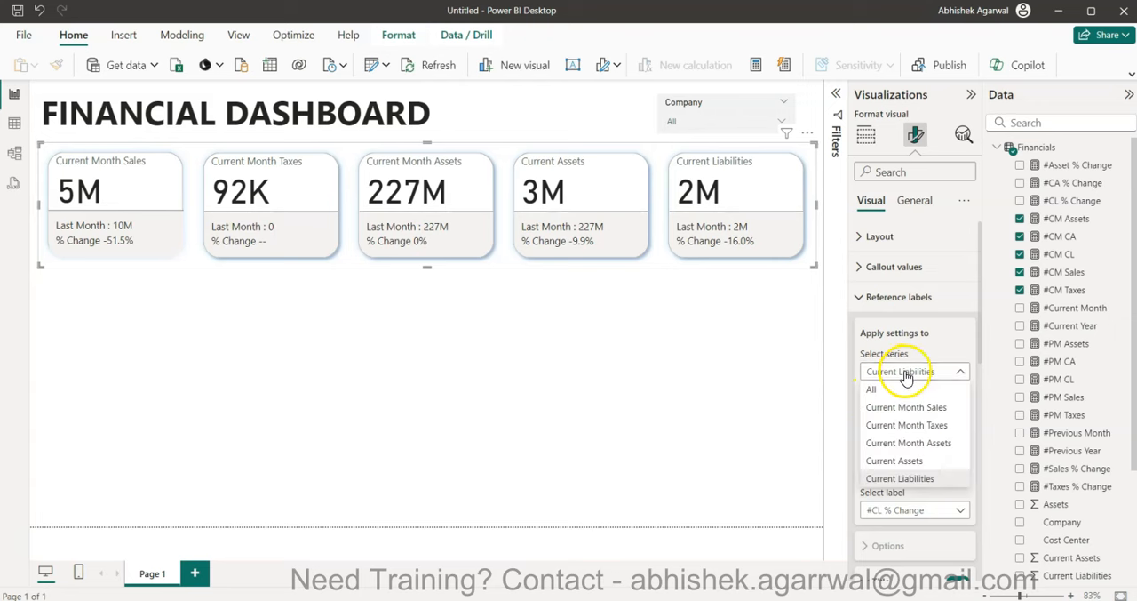
left_click(915, 461)
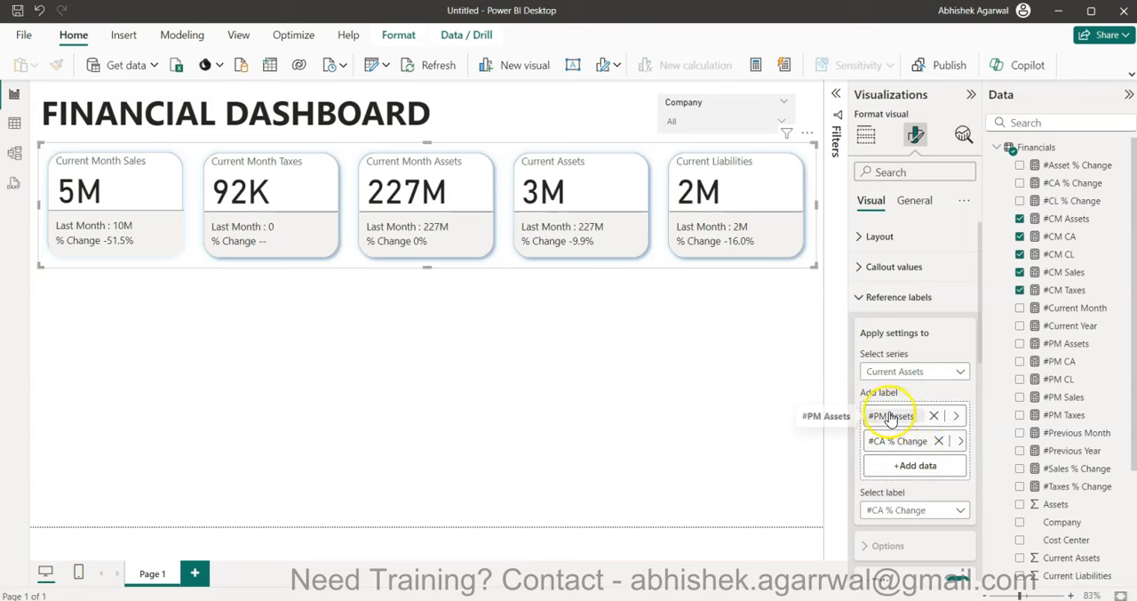
left_click(951, 415)
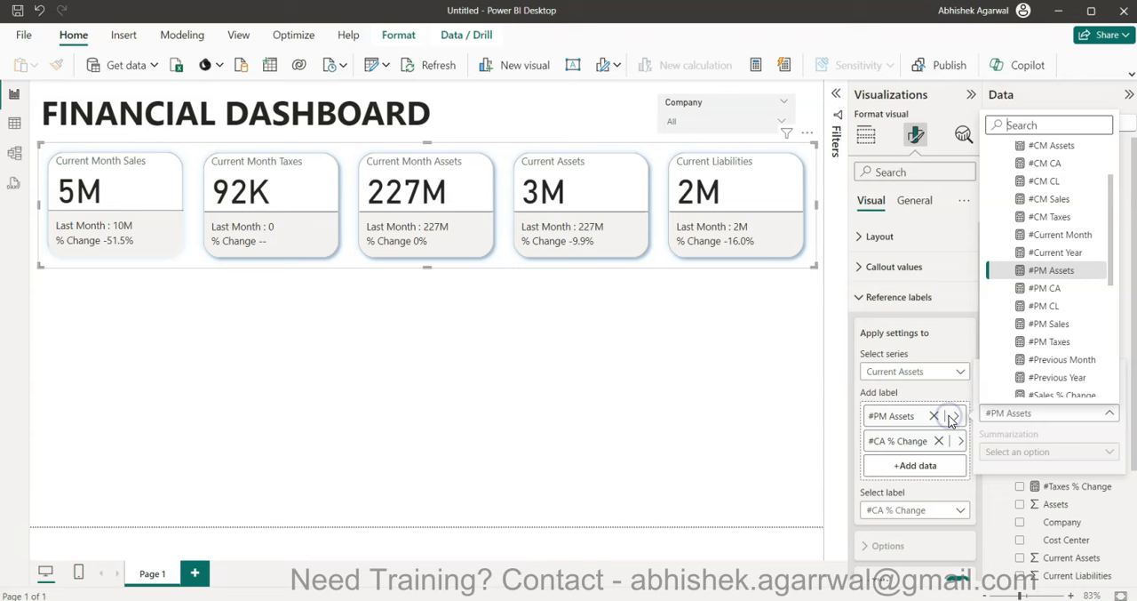
left_click(1069, 293)
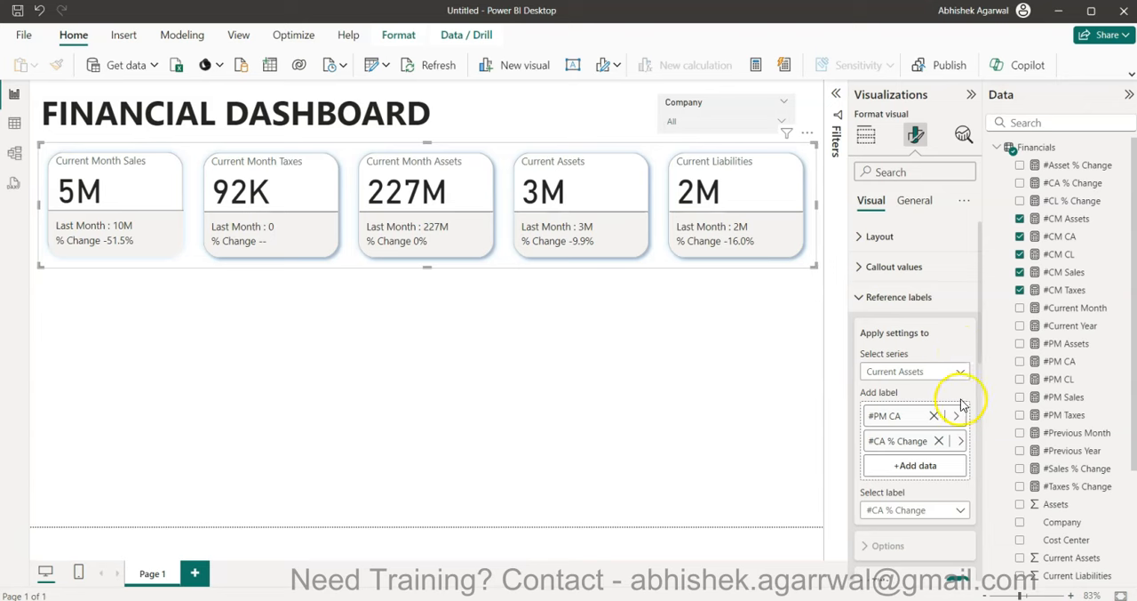
- Format the #PM CA and #CM CA measures as decimal numbers with 1 decimal place
left_click(1073, 364)
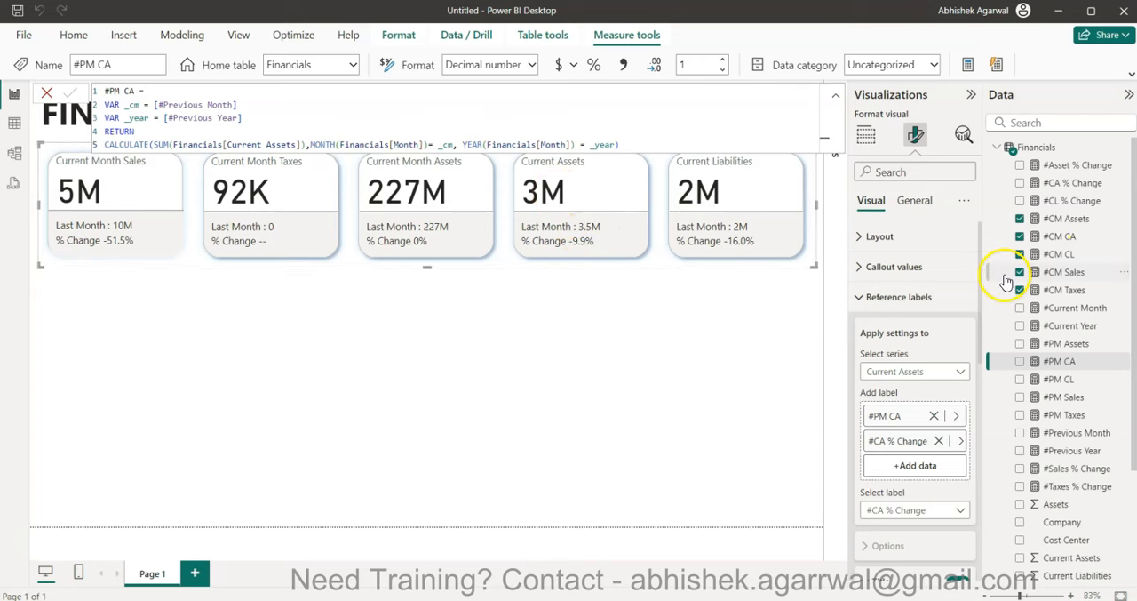
left_click(1086, 241)
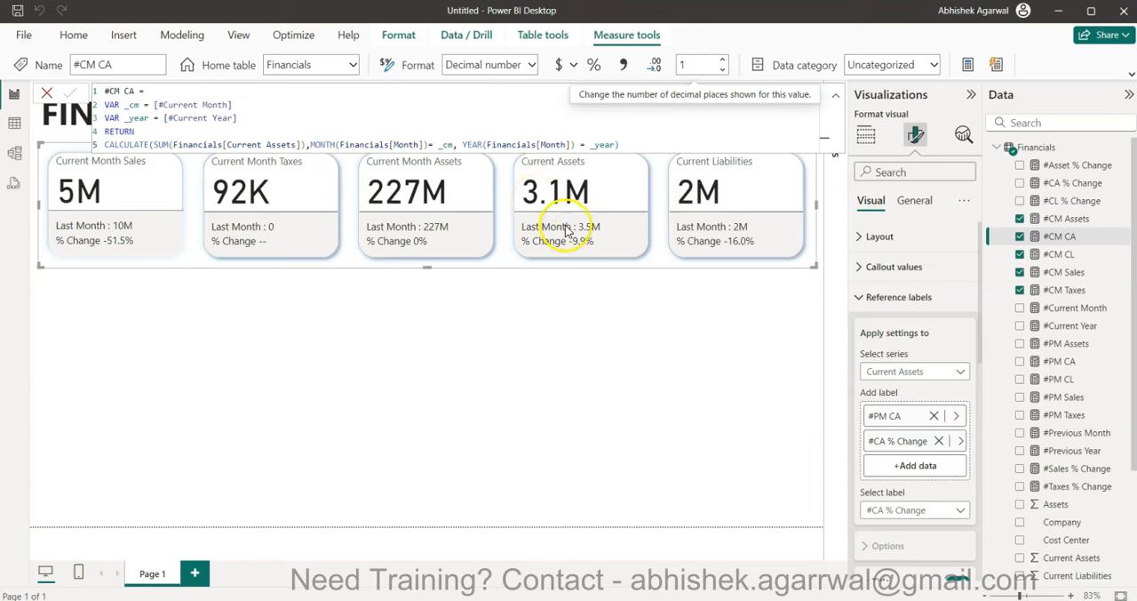
left_click(542, 335)
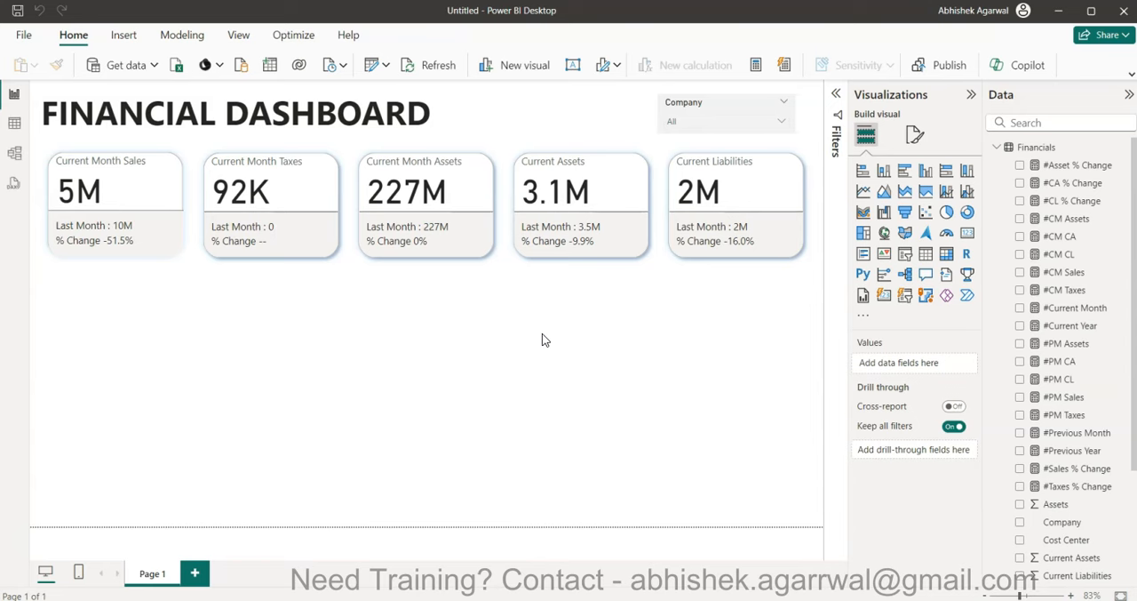
- Switch to the finished Financial Dashboard report and examine its KPI Measure slicer and trend charts, including the cumulative trend, before returning to the untitled report
left_click_drag(1136, 258, 414, 109)
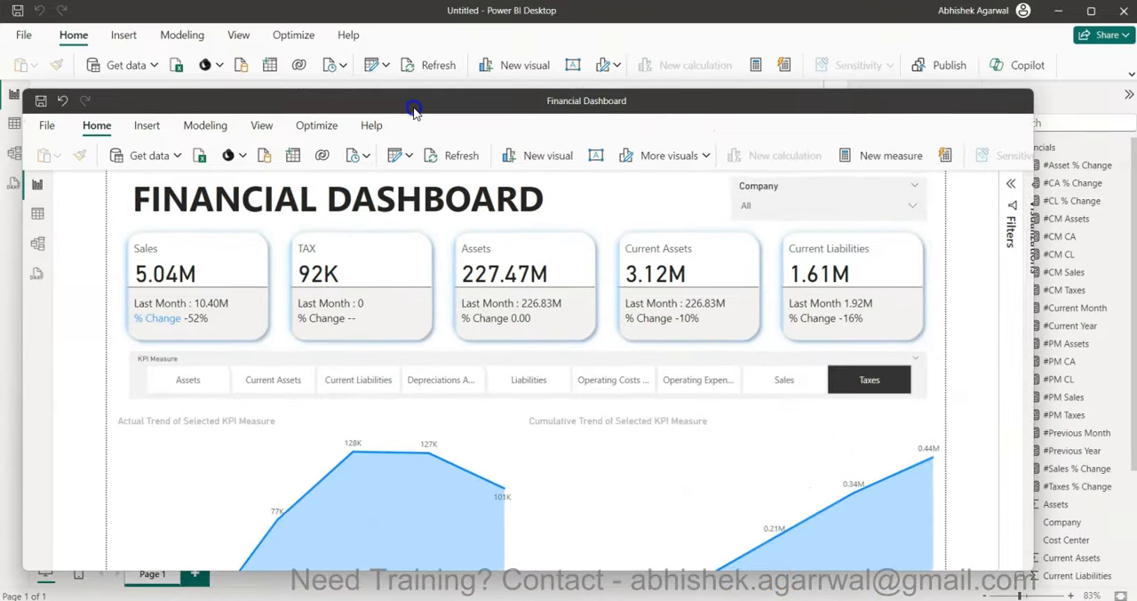
left_click(983, 99)
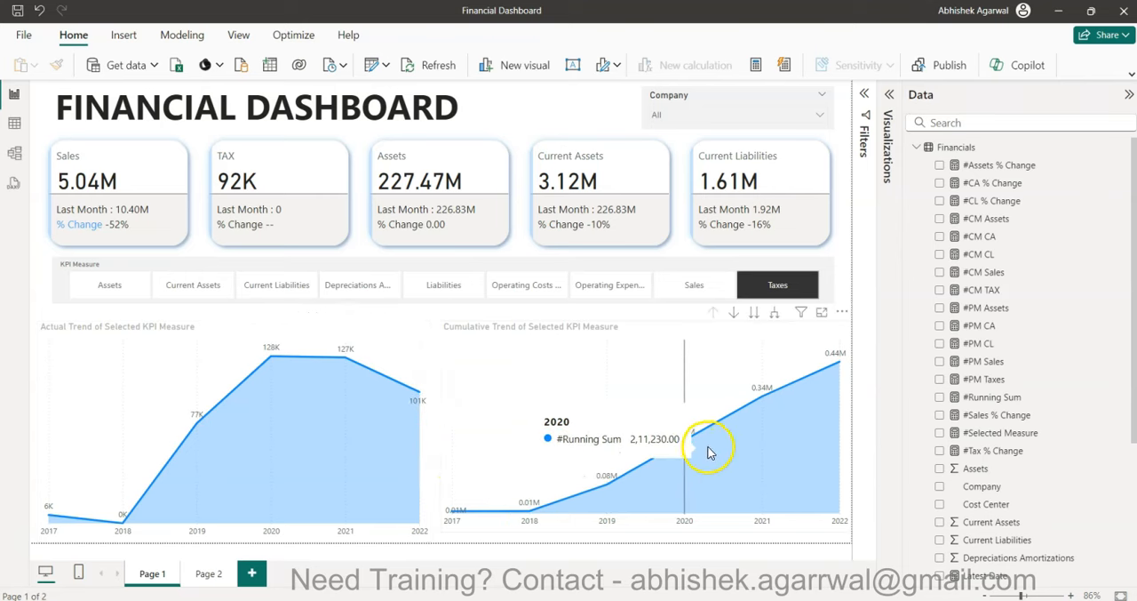
left_click(760, 420)
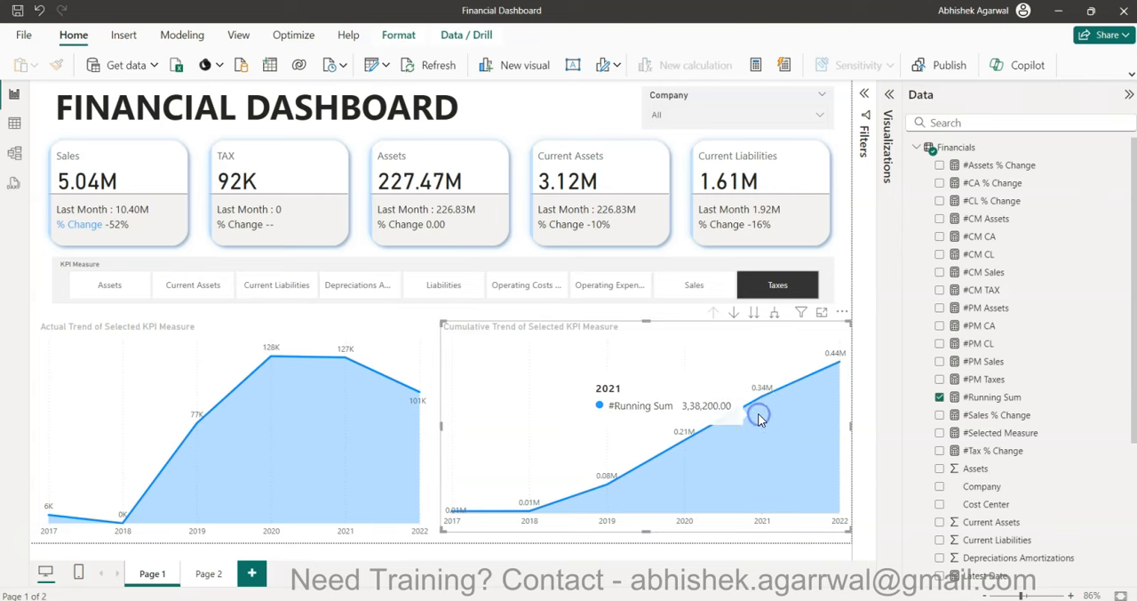
mouse_move(833, 372)
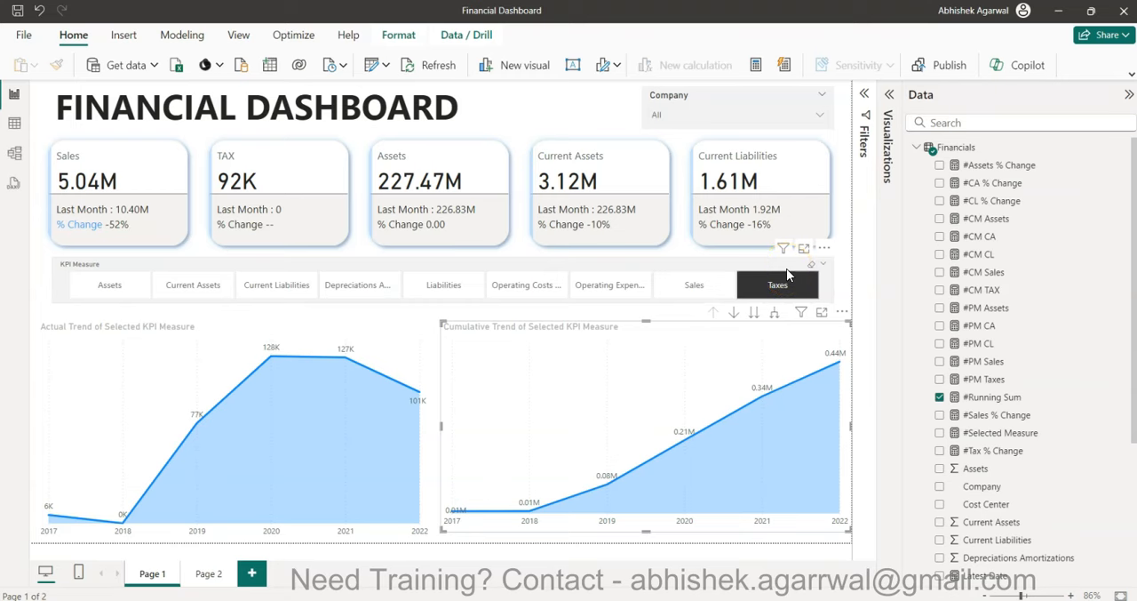
double_click(787, 12)
left_click_drag(1135, 132, 1136, 88)
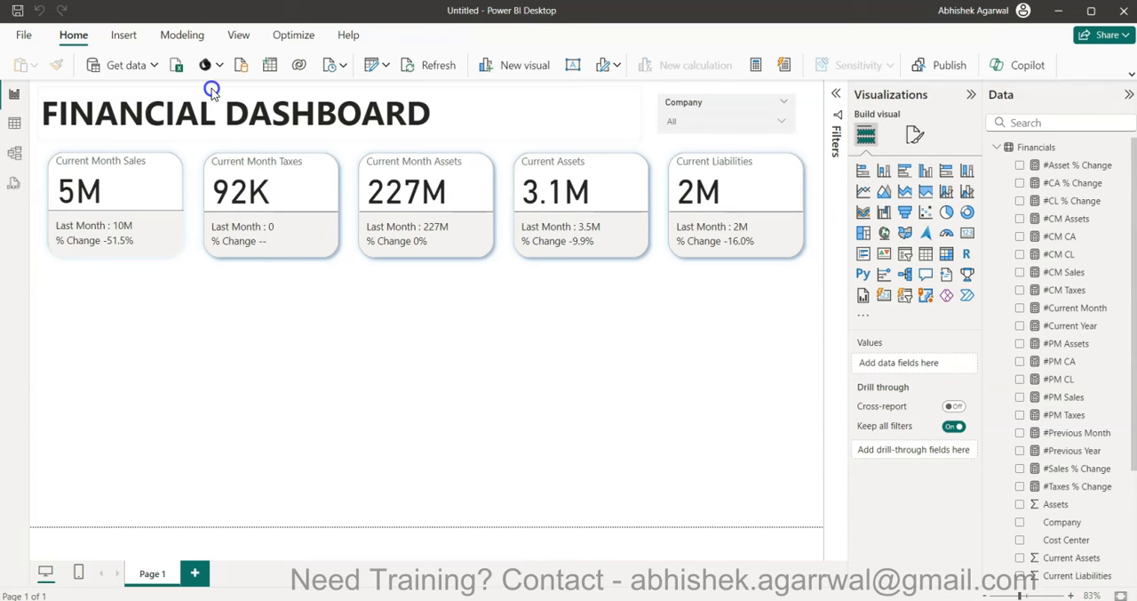
- Start a new fields parameter and name it "KPI Measures"
left_click(182, 40)
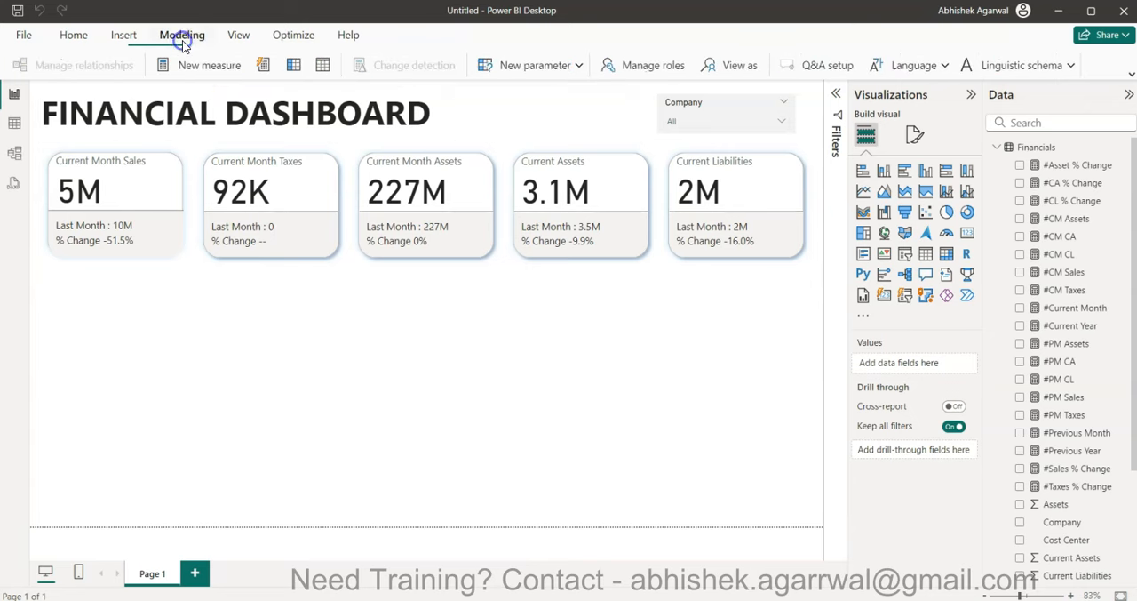
left_click(576, 69)
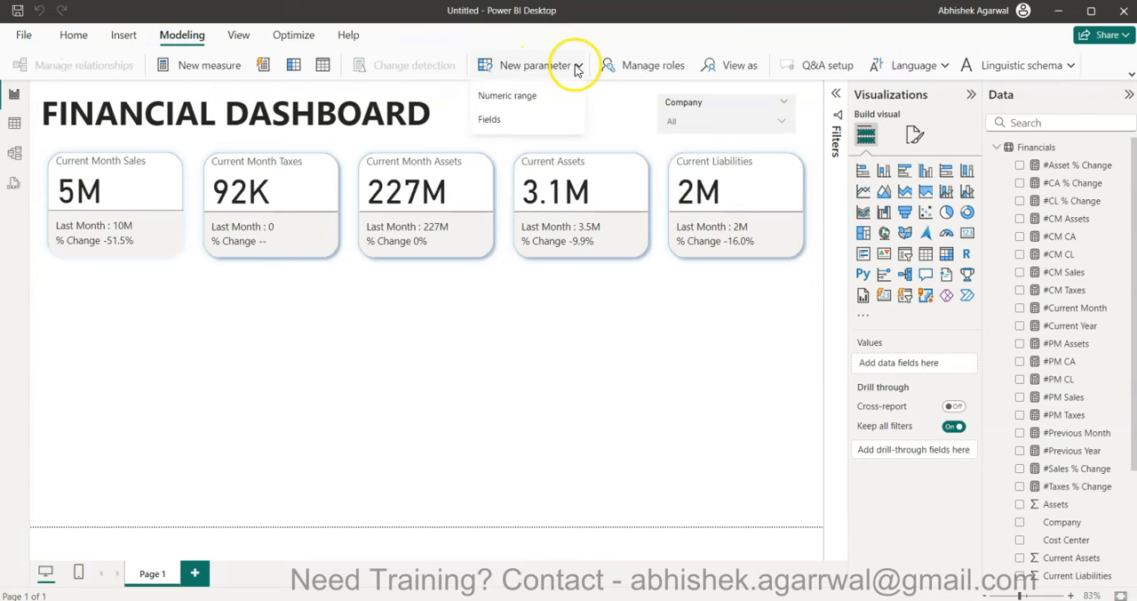
left_click(531, 121)
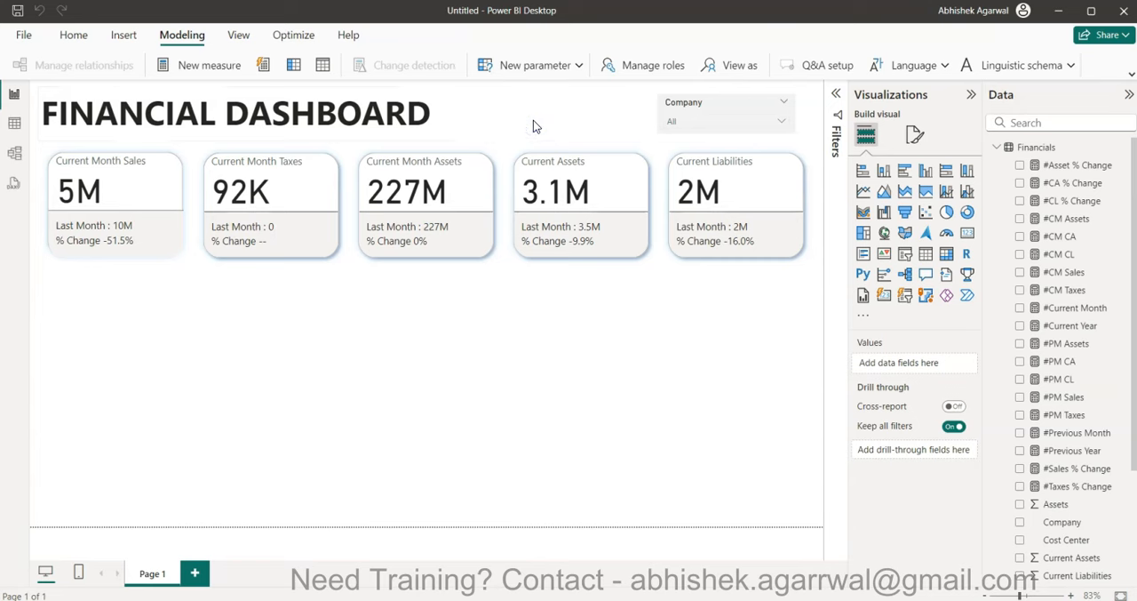
left_click(412, 217)
double_click(412, 216)
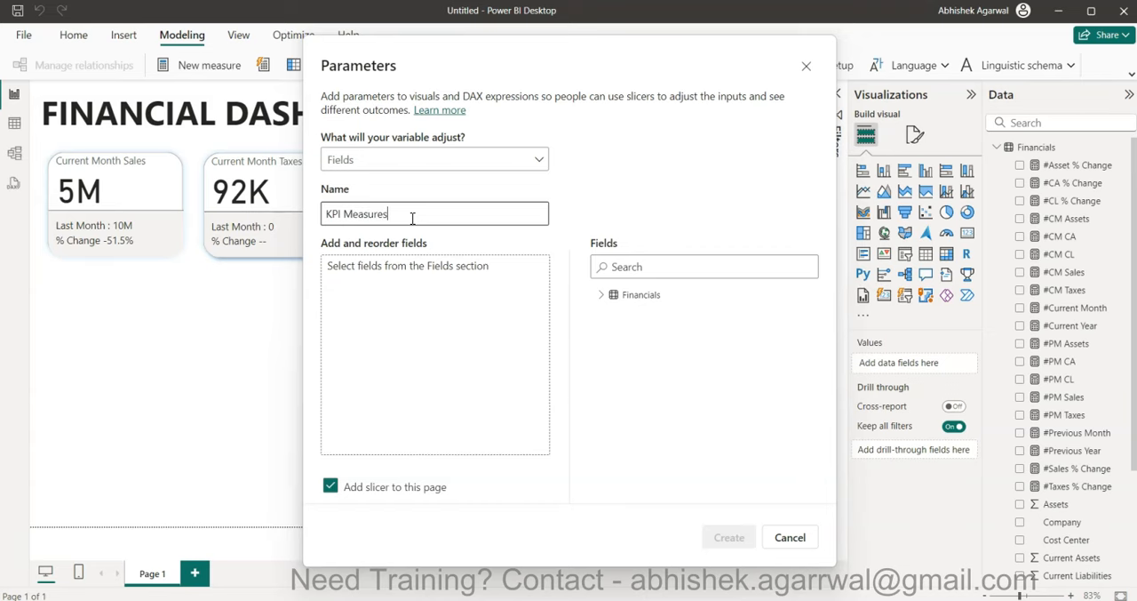
left_click_drag(568, 51, 596, 131)
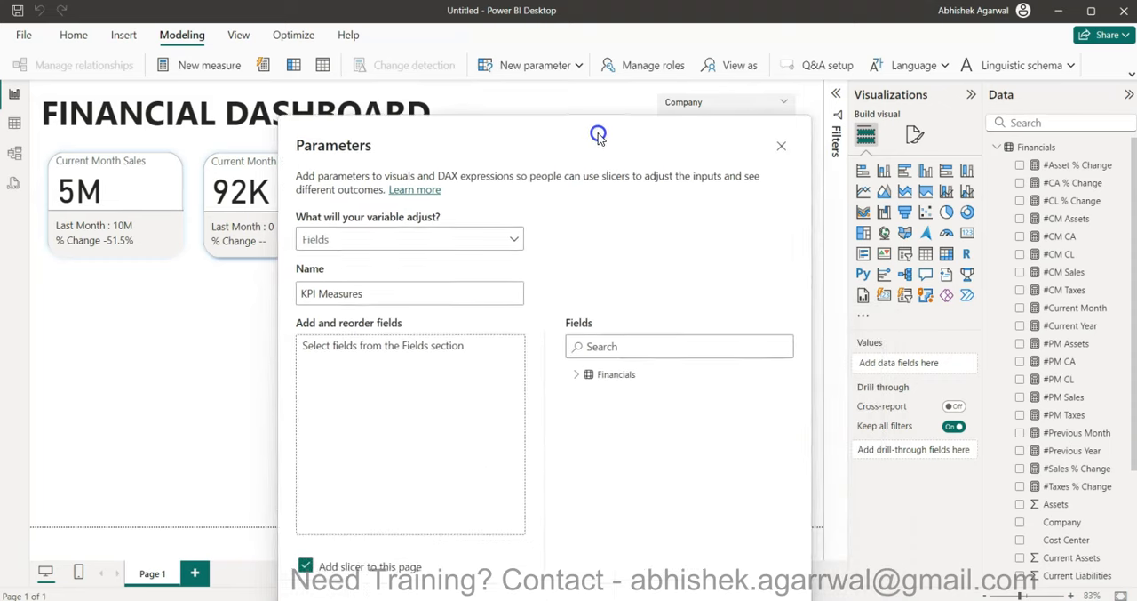
- Add Assets, Current Assets, Current Liabilities, Sales and Taxes to the KPI Measures parameter and create it with a slicer on this page
left_click(577, 374)
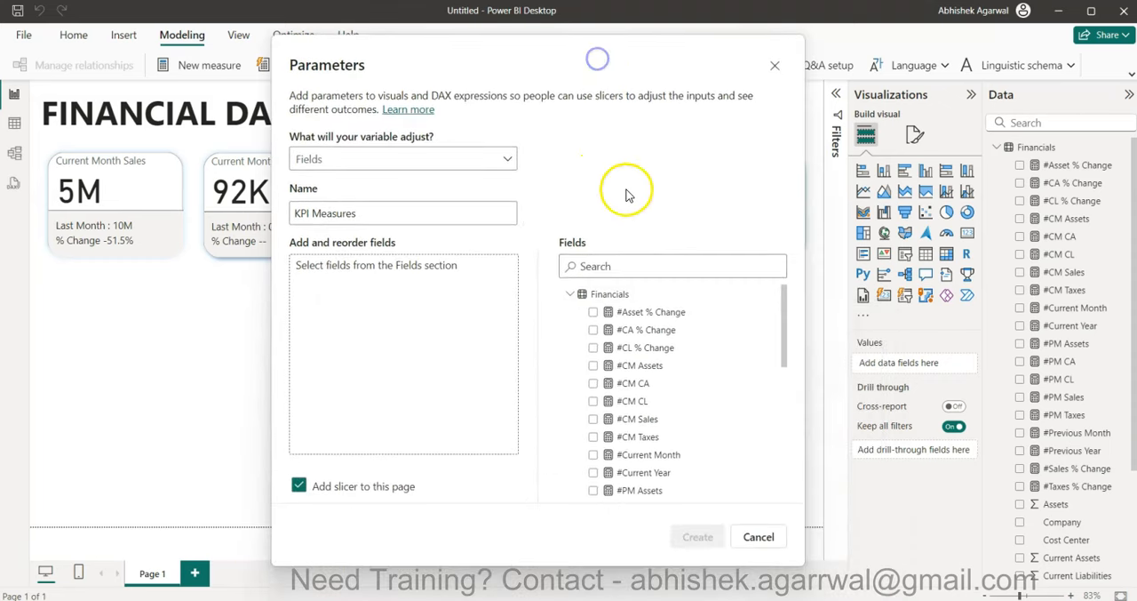
scroll(644, 374, "down", 2)
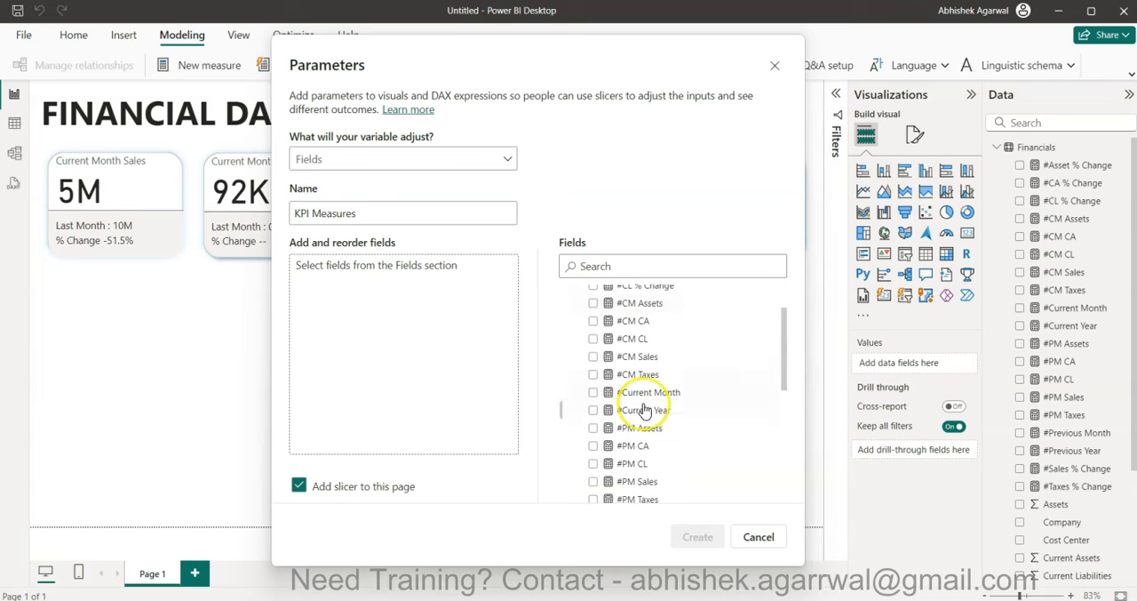
scroll(644, 409, "down", 5)
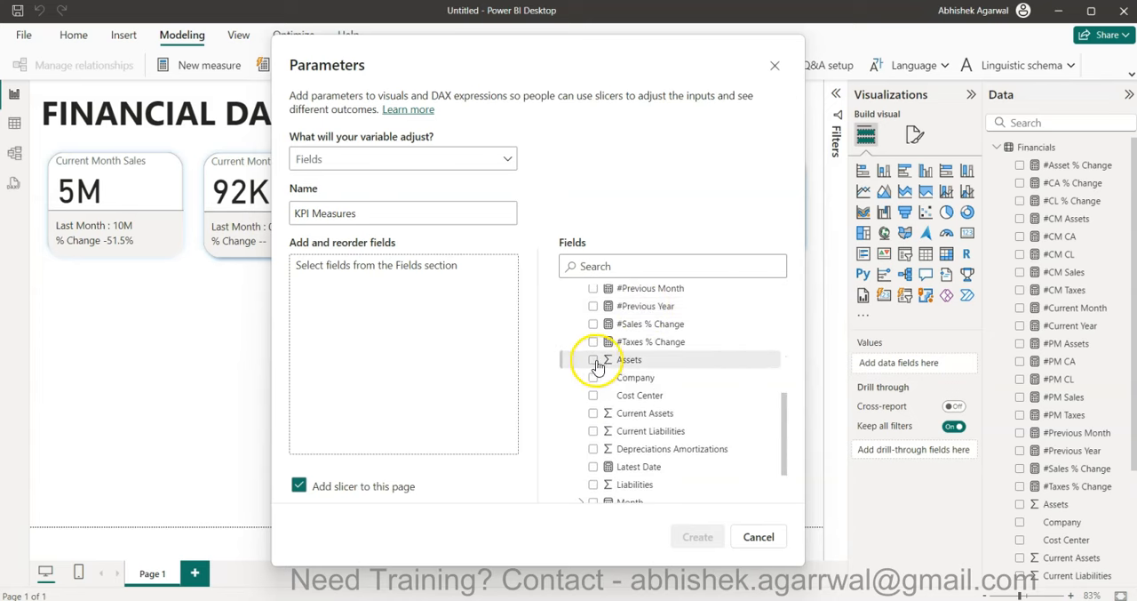
left_click(594, 360)
left_click(594, 412)
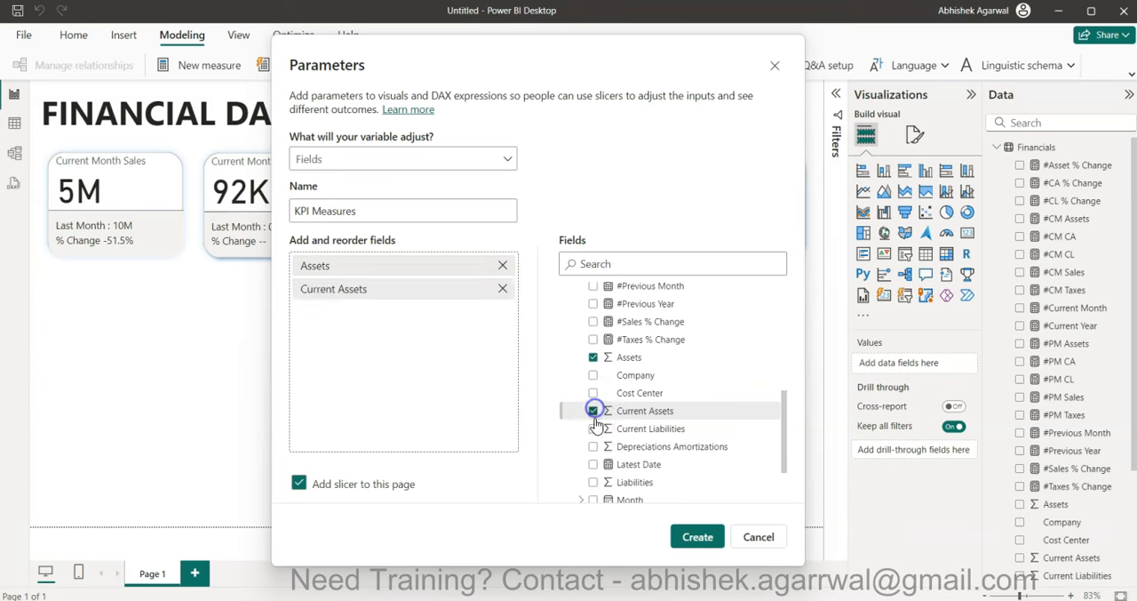
left_click(593, 430)
scroll(593, 432, "down", 3)
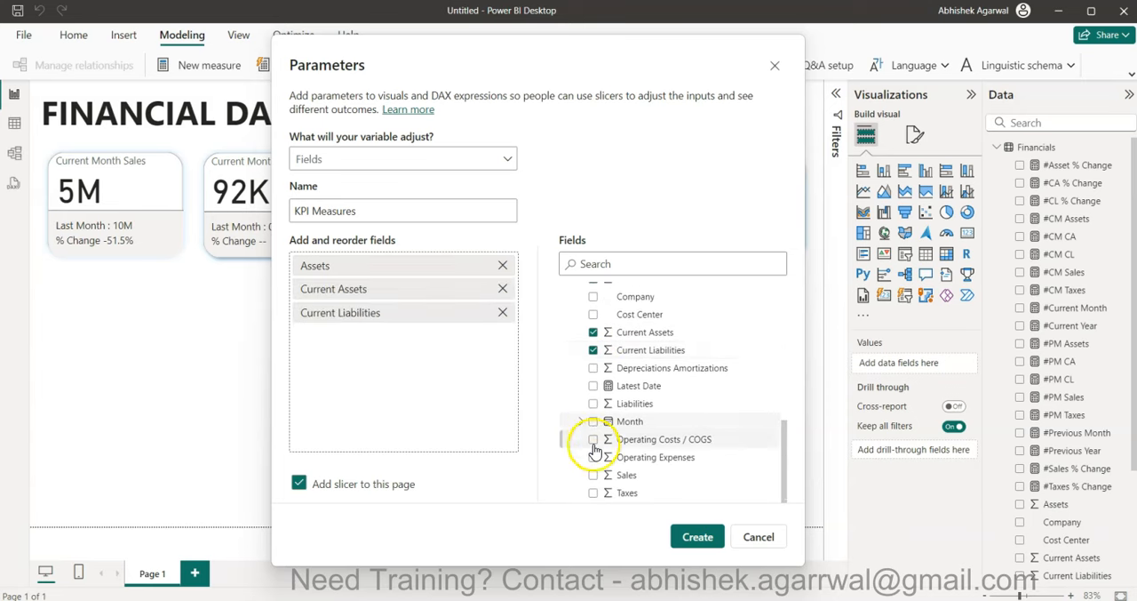
left_click(594, 475)
left_click(594, 492)
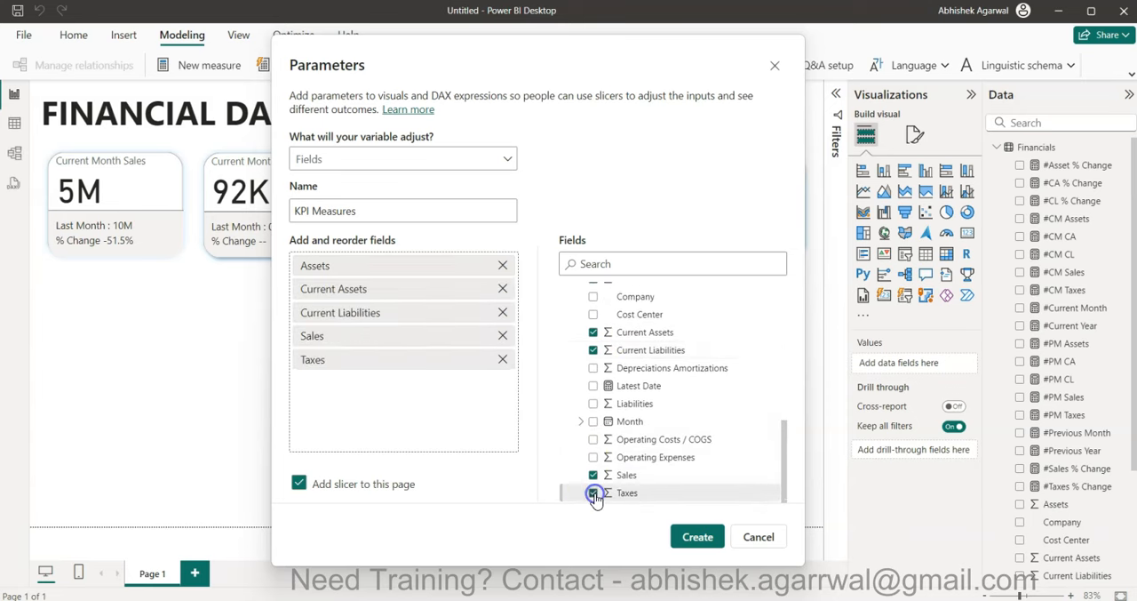
left_click(691, 536)
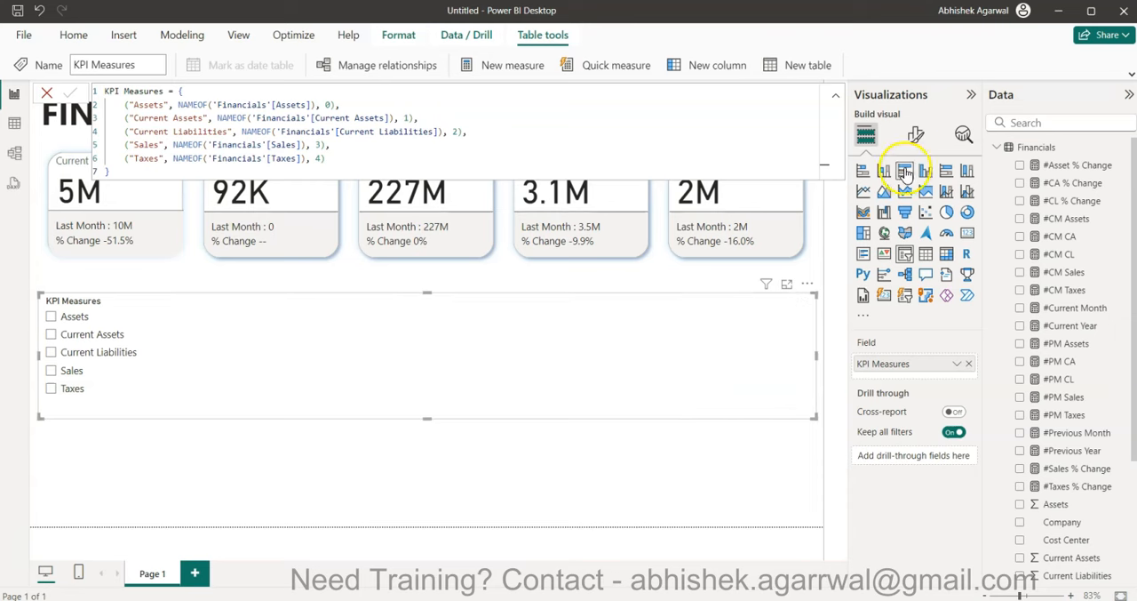
- Set the KPI Measures slicer style to Tile and reduce its height so all five tiles fit in one row
left_click(915, 134)
left_click(915, 242)
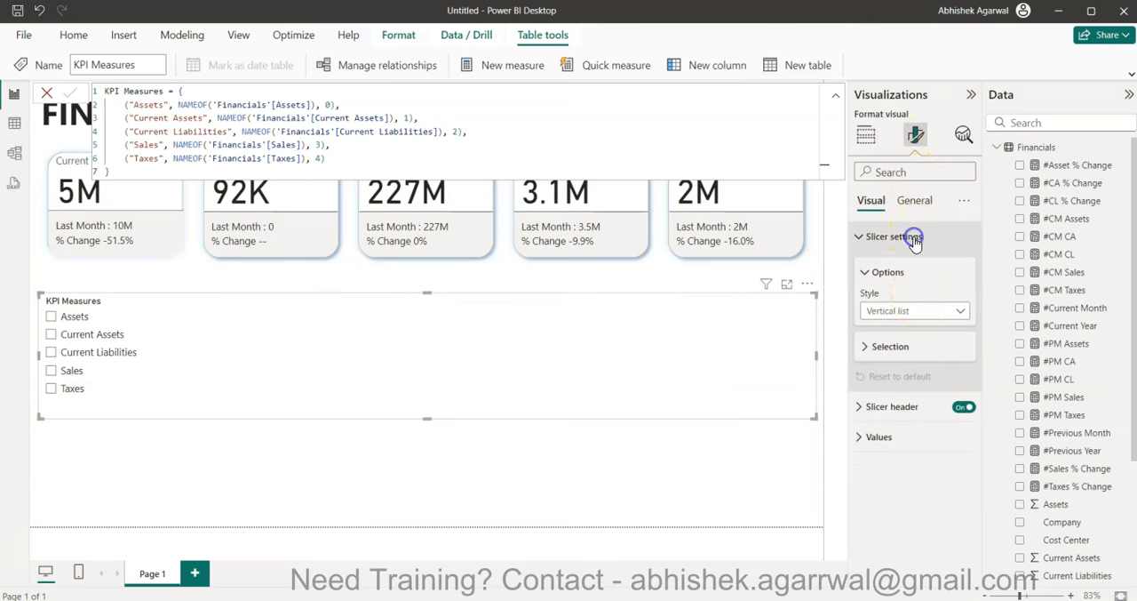
left_click(915, 310)
left_click(916, 349)
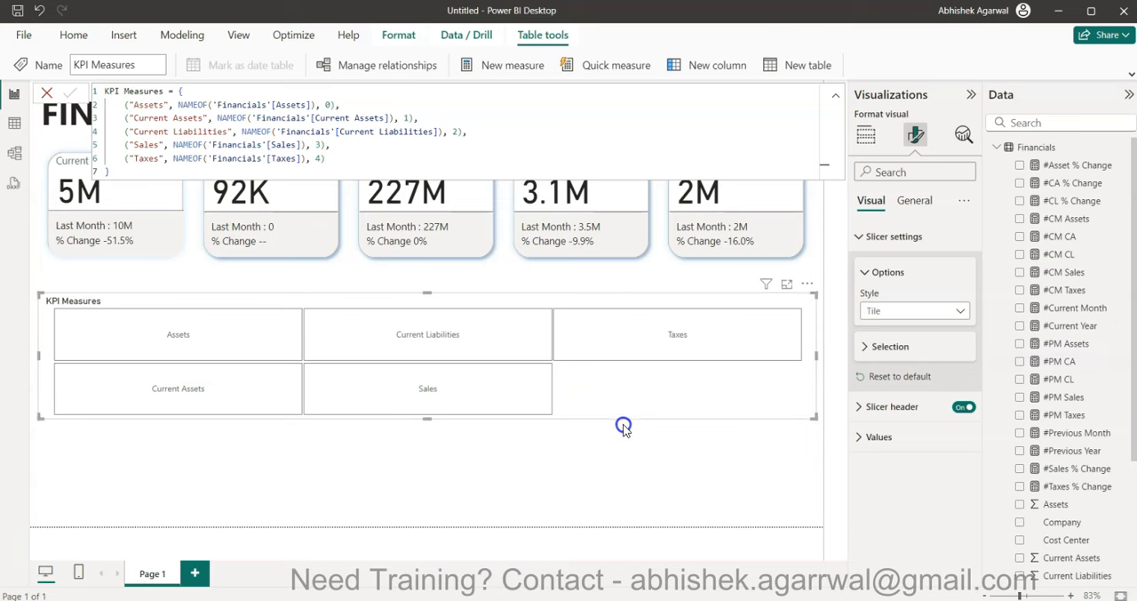
left_click_drag(426, 417, 441, 337)
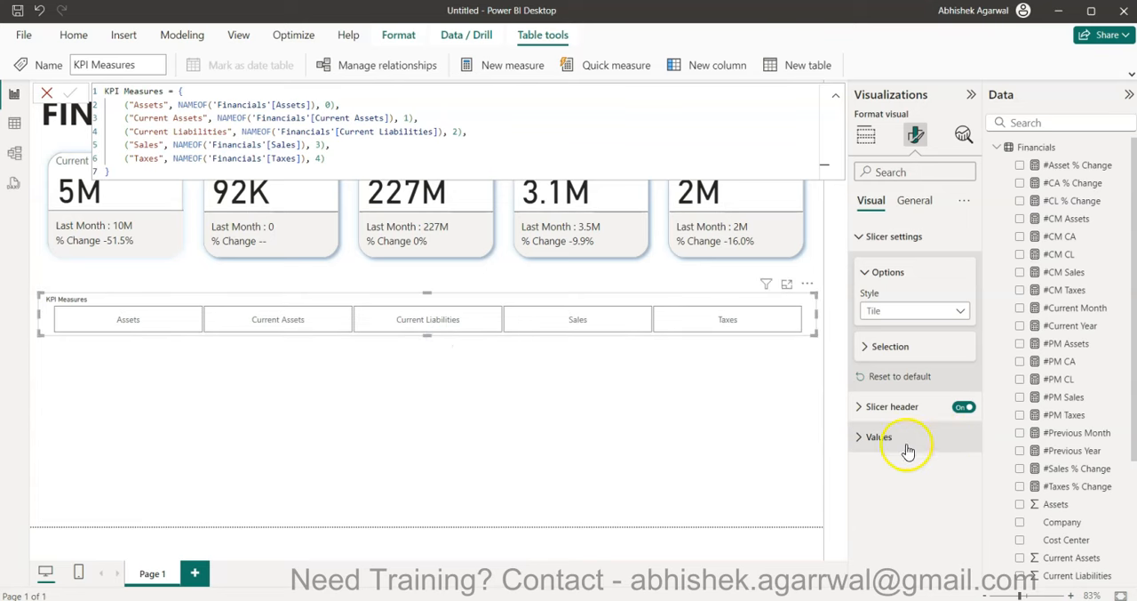
- Set the border color of the KPI Measures slicer header to light gray
left_click(886, 406)
scroll(886, 411, "down", 3)
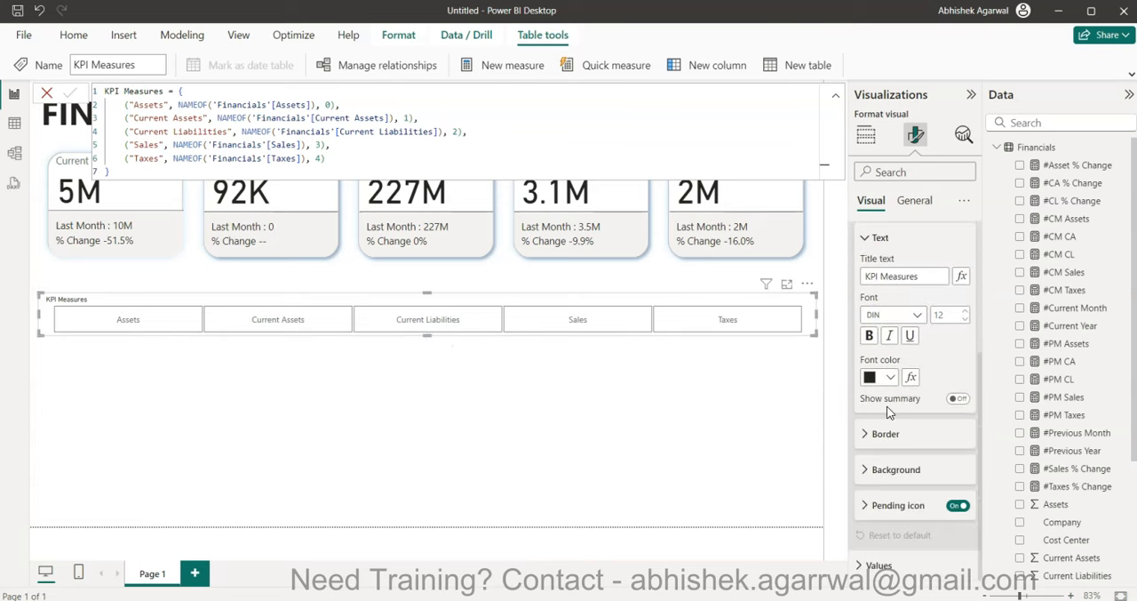
left_click(888, 434)
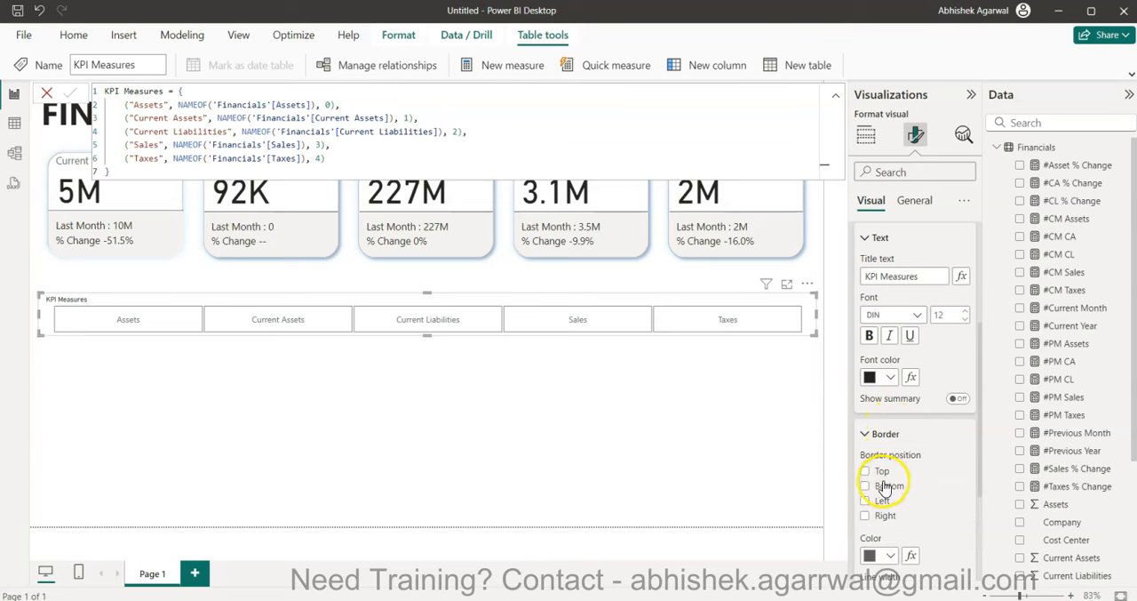
left_click(874, 554)
left_click(879, 319)
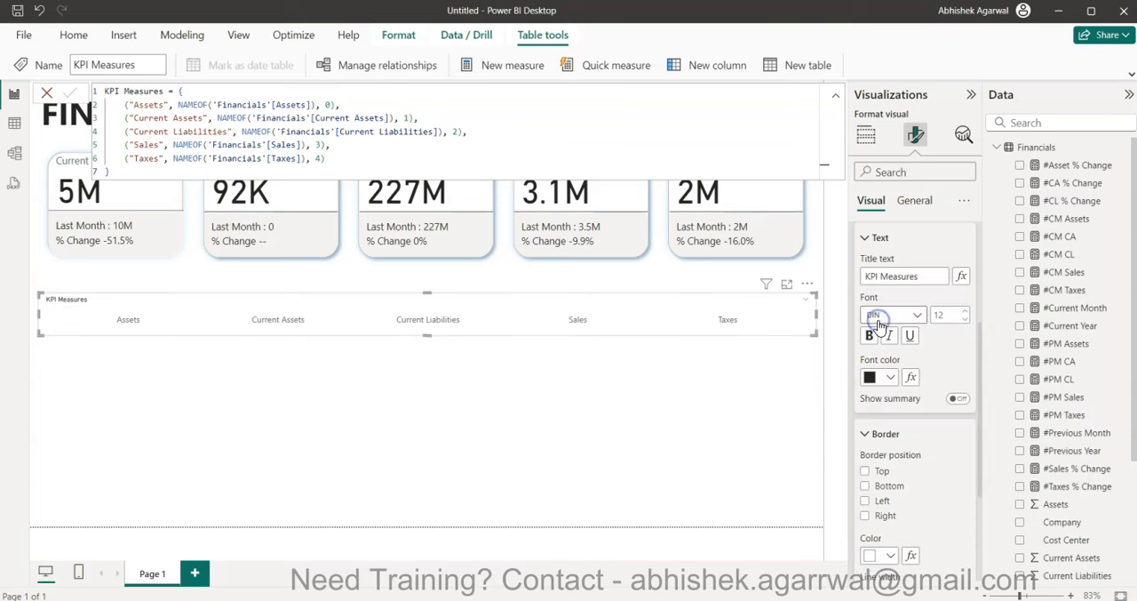
left_click(889, 555)
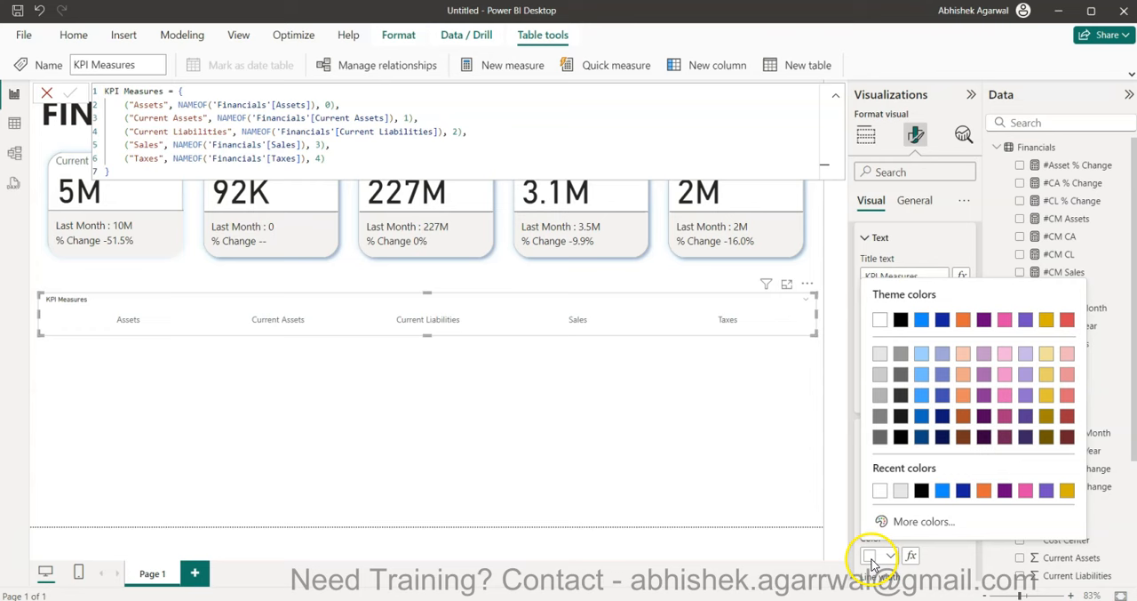
left_click(880, 356)
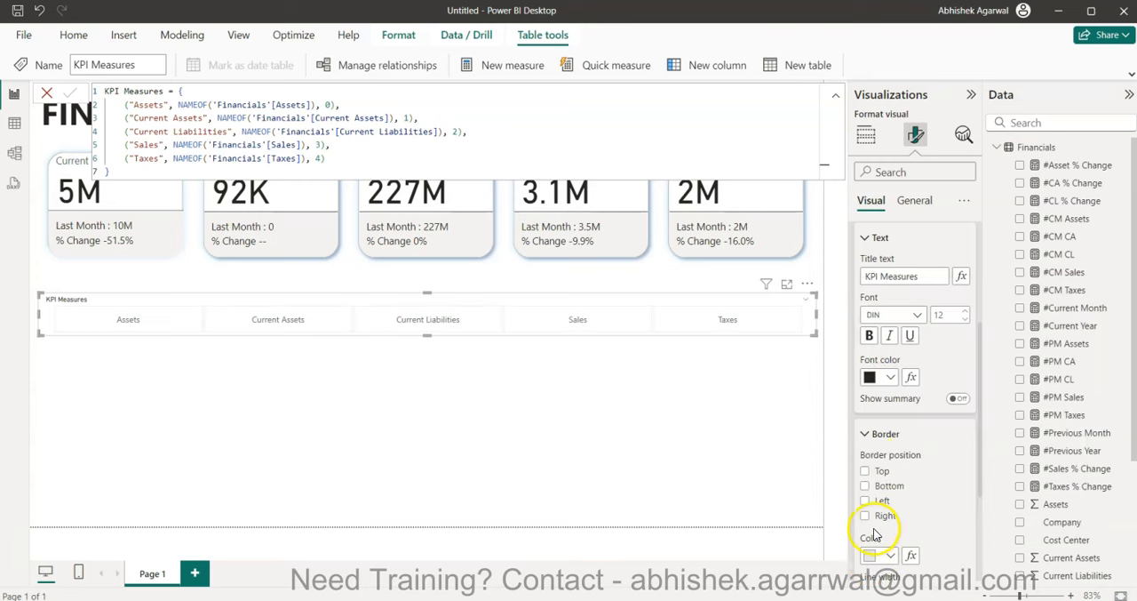
- Increase the font size of the KPI Measures slicer values to 13
scroll(906, 531, "down", 3)
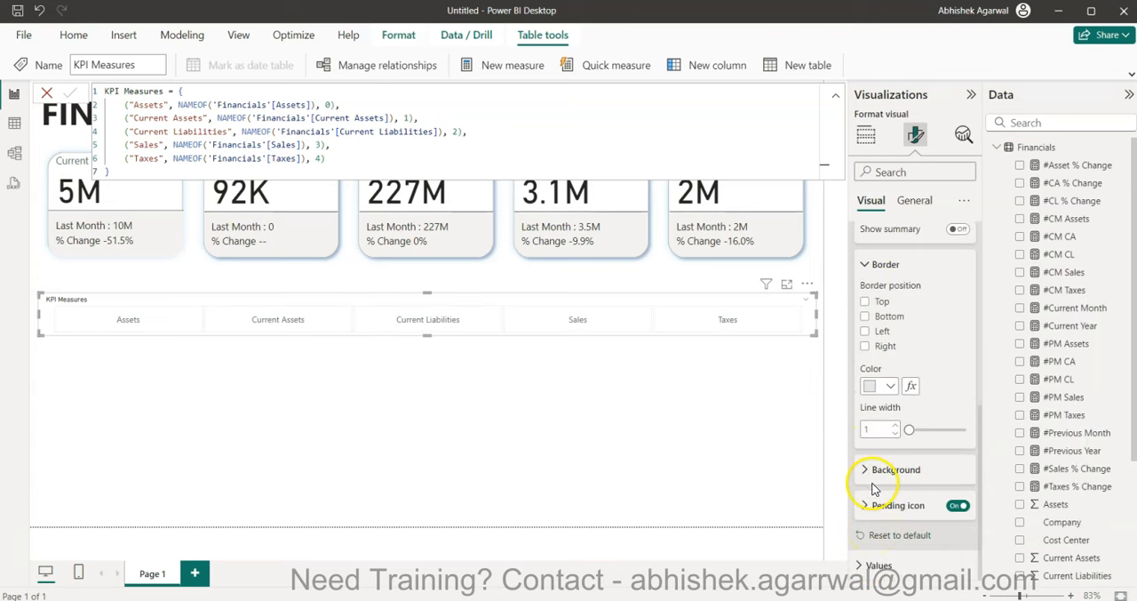
left_click(880, 565)
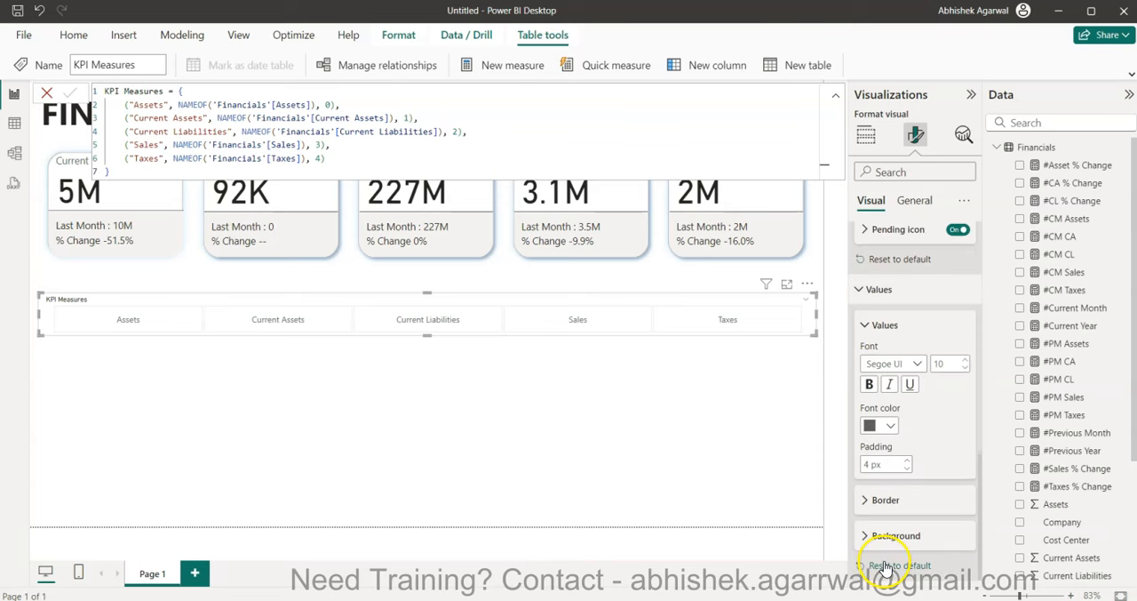
left_click(964, 361)
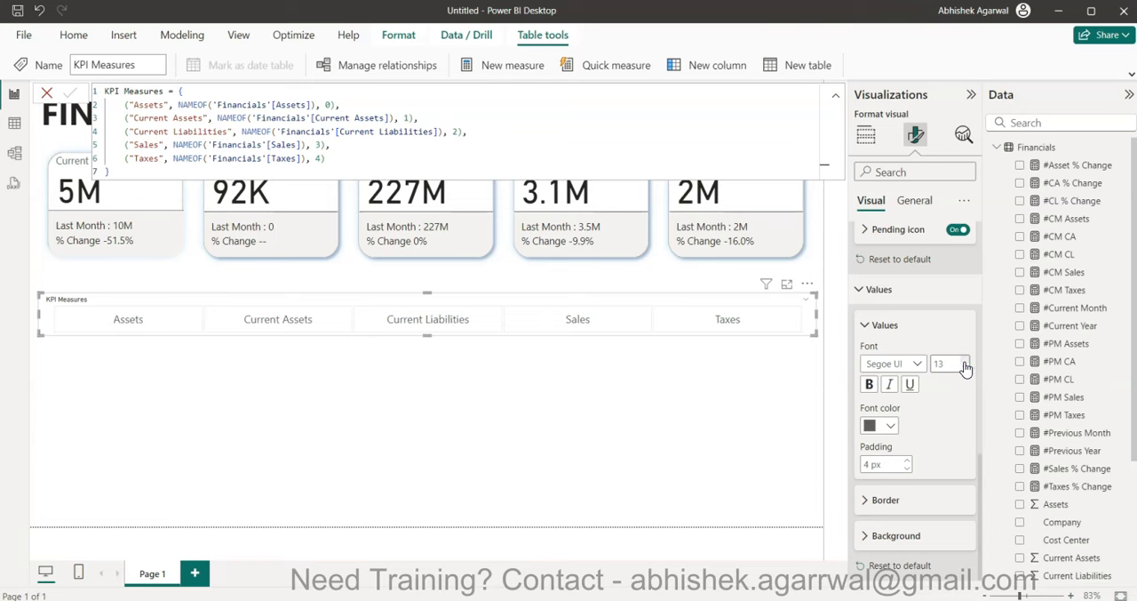
left_click(485, 488)
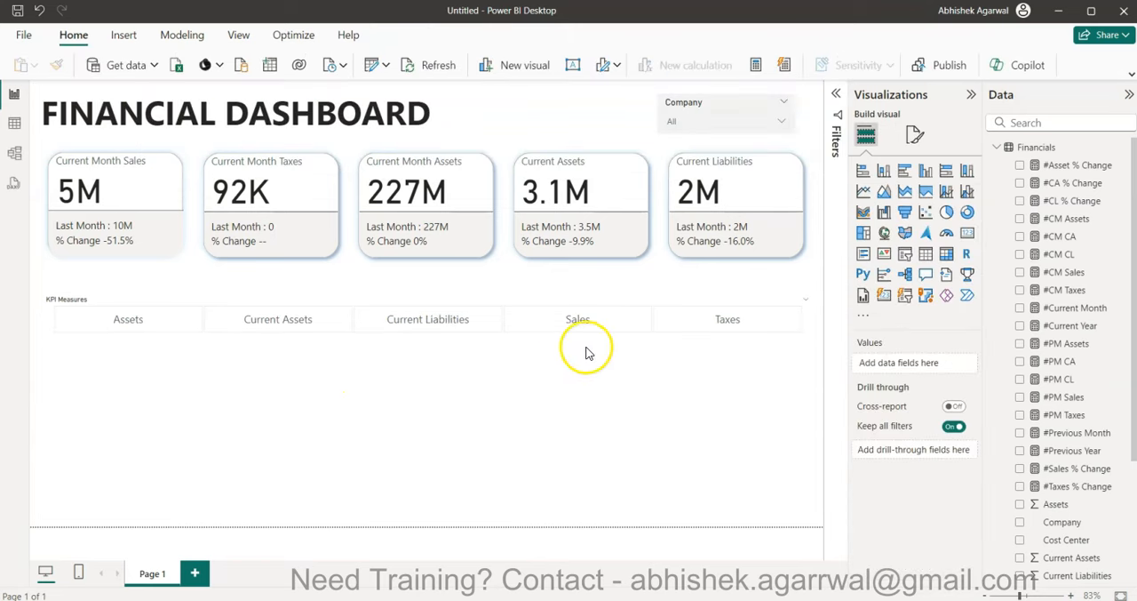
- Give the KPI Measures slicer a light gray background with 50% transparency
left_click(577, 302)
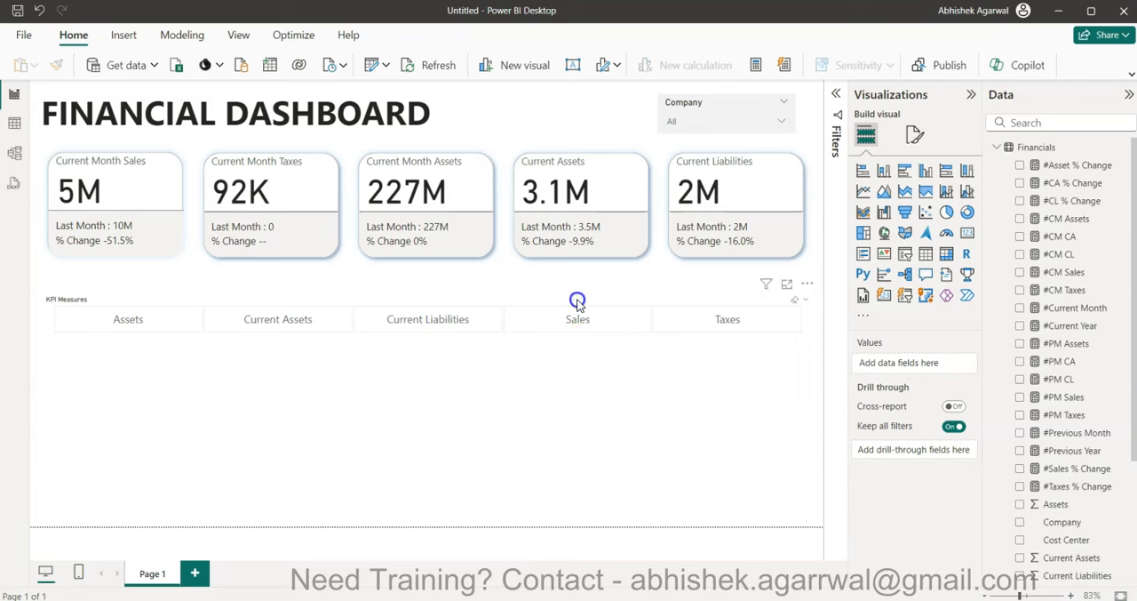
left_click(916, 134)
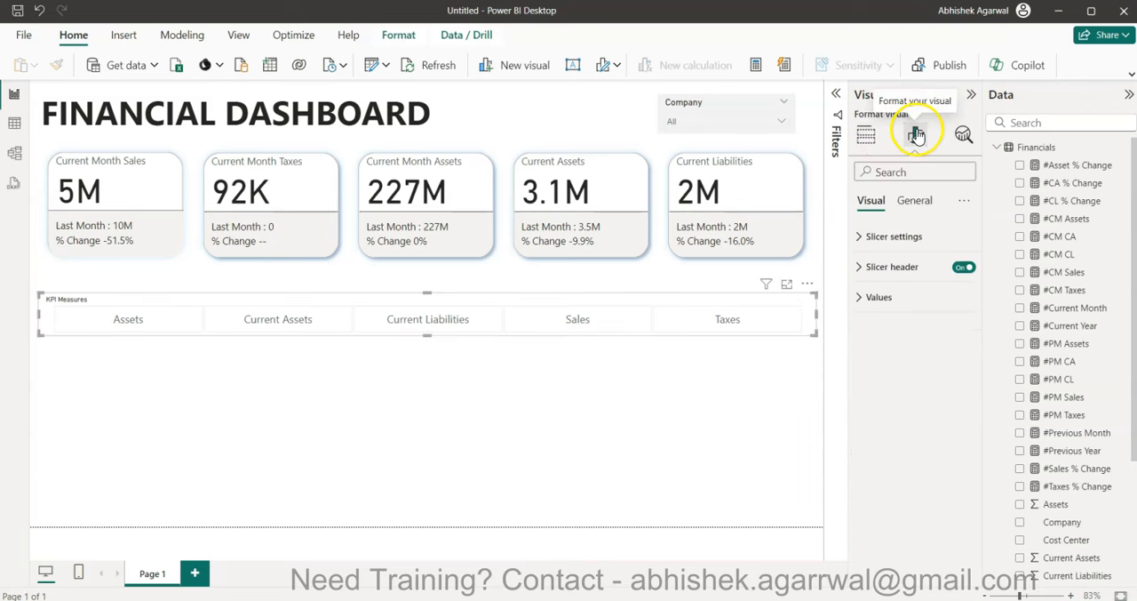
left_click(922, 200)
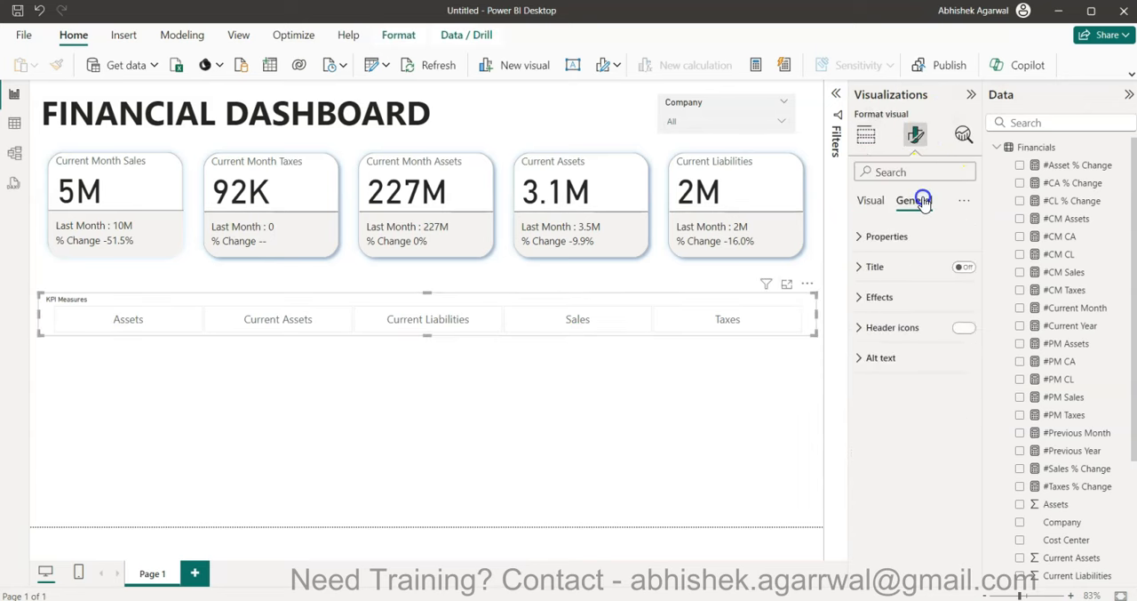
left_click(882, 297)
left_click(887, 371)
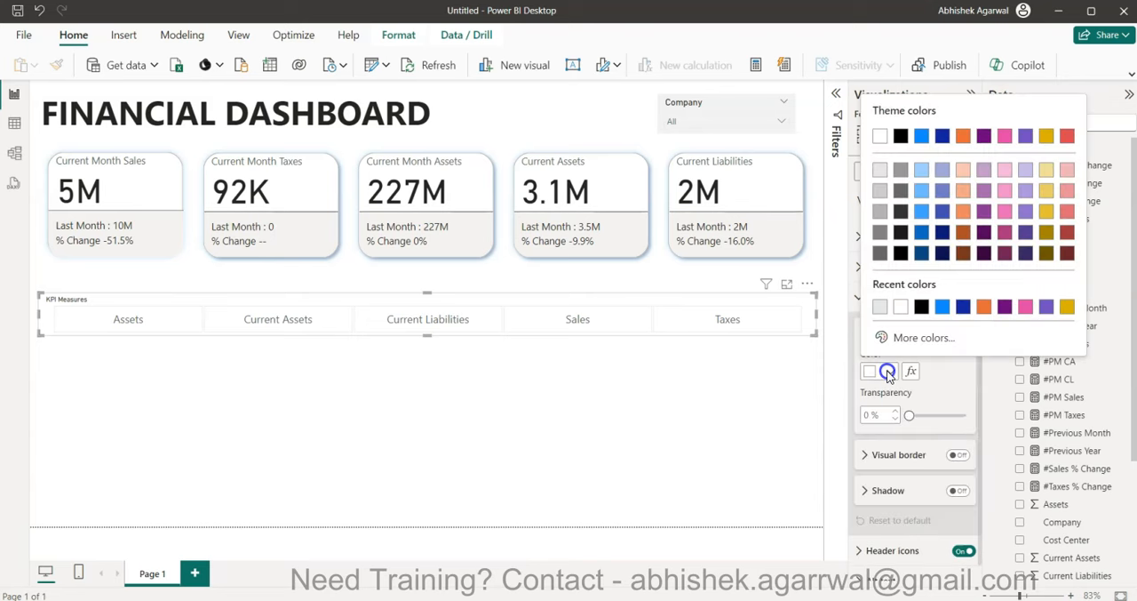
left_click(879, 177)
left_click(884, 413)
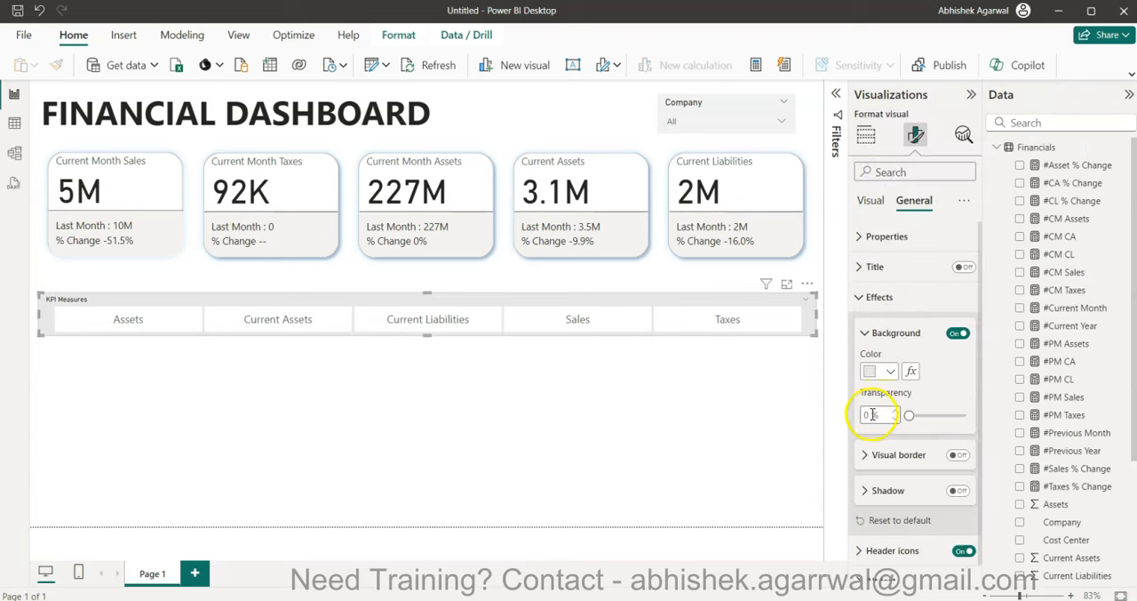
type("50")
key("Return")
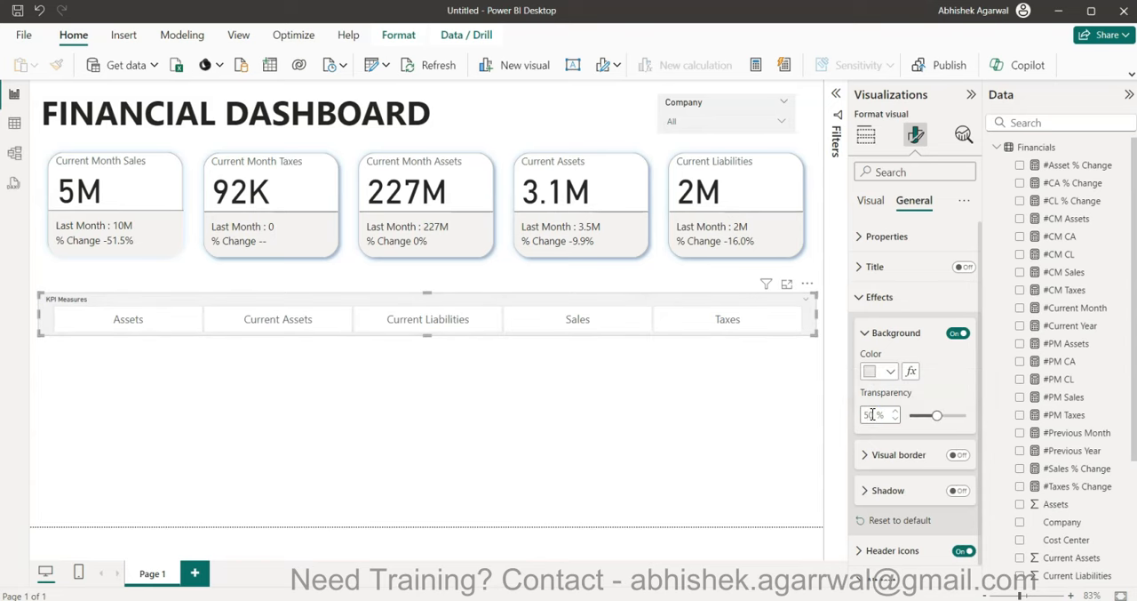
- Adjust the KPI Measures slicer's height slightly and move it up to sit directly beneath the KPI cards
left_click(430, 342)
left_click(429, 337)
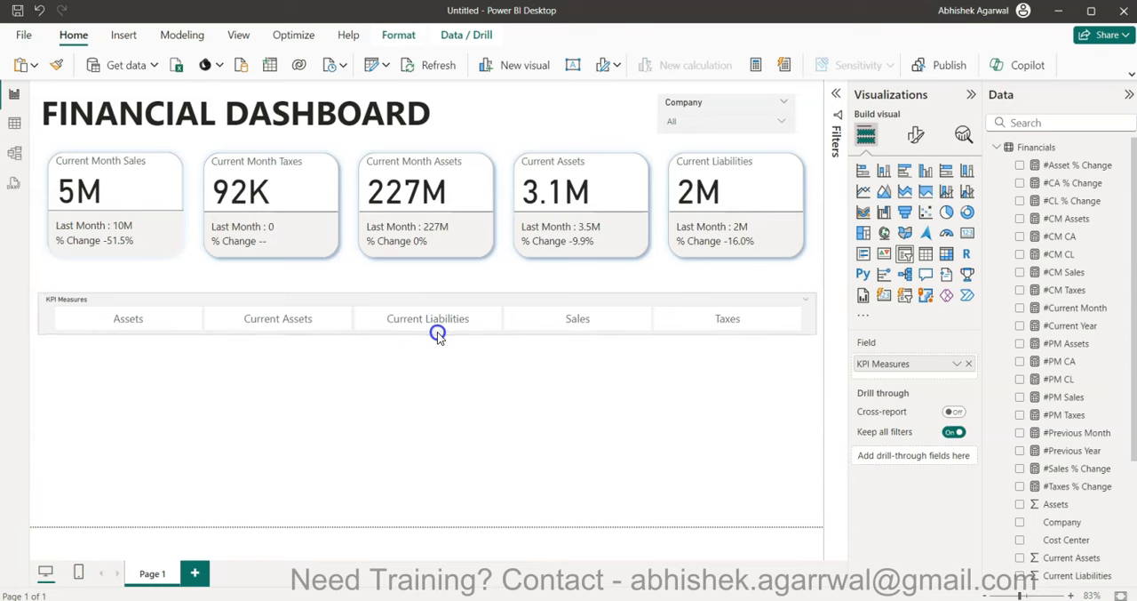
left_click(447, 365)
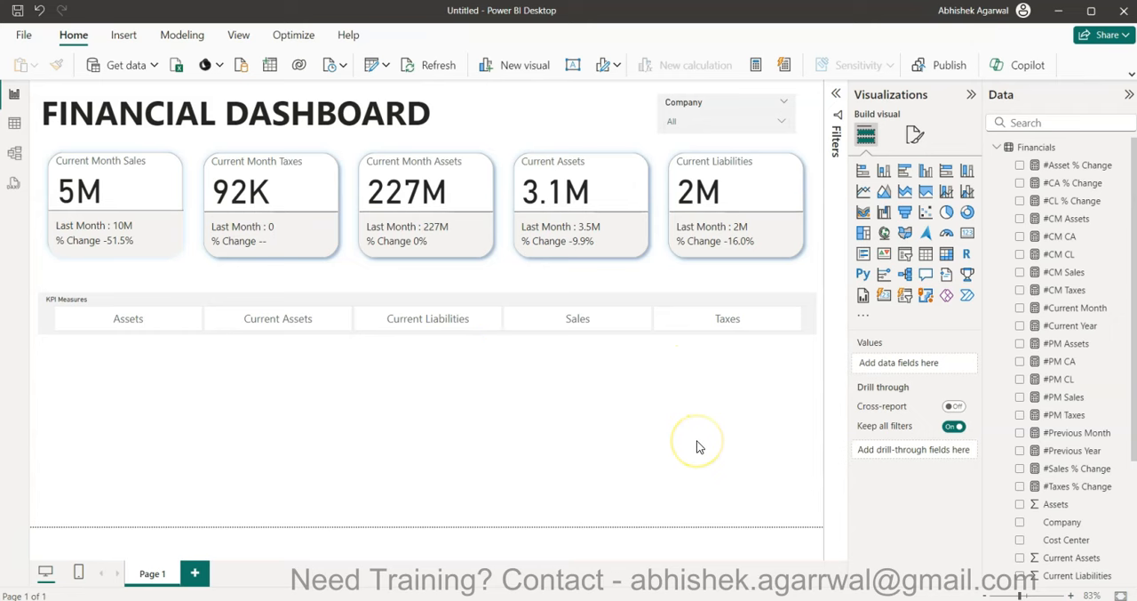
left_click_drag(527, 307, 526, 276)
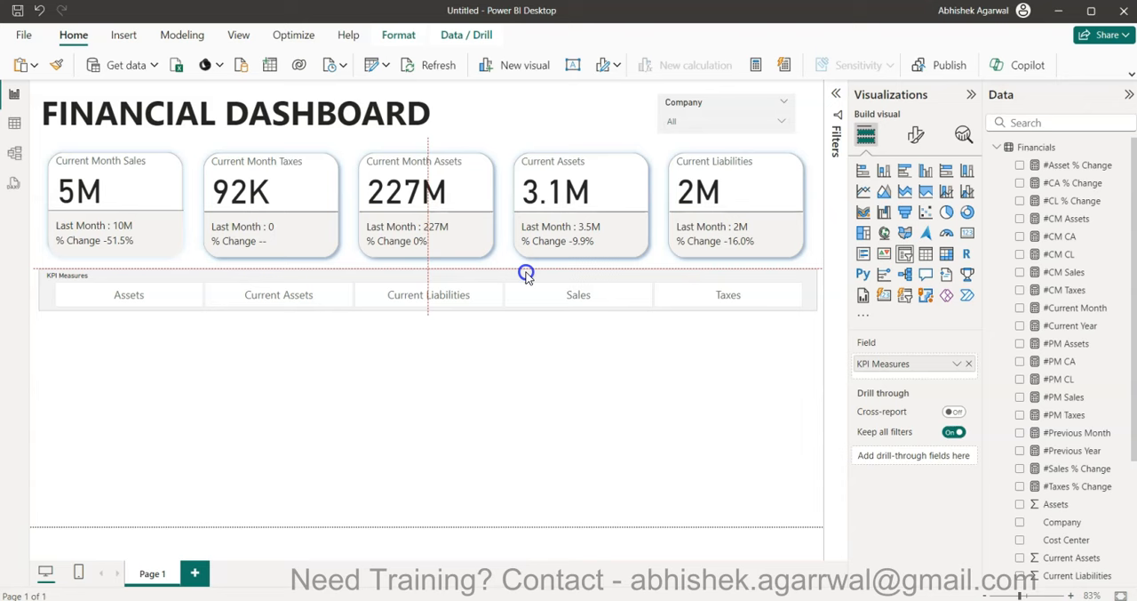
left_click(536, 423)
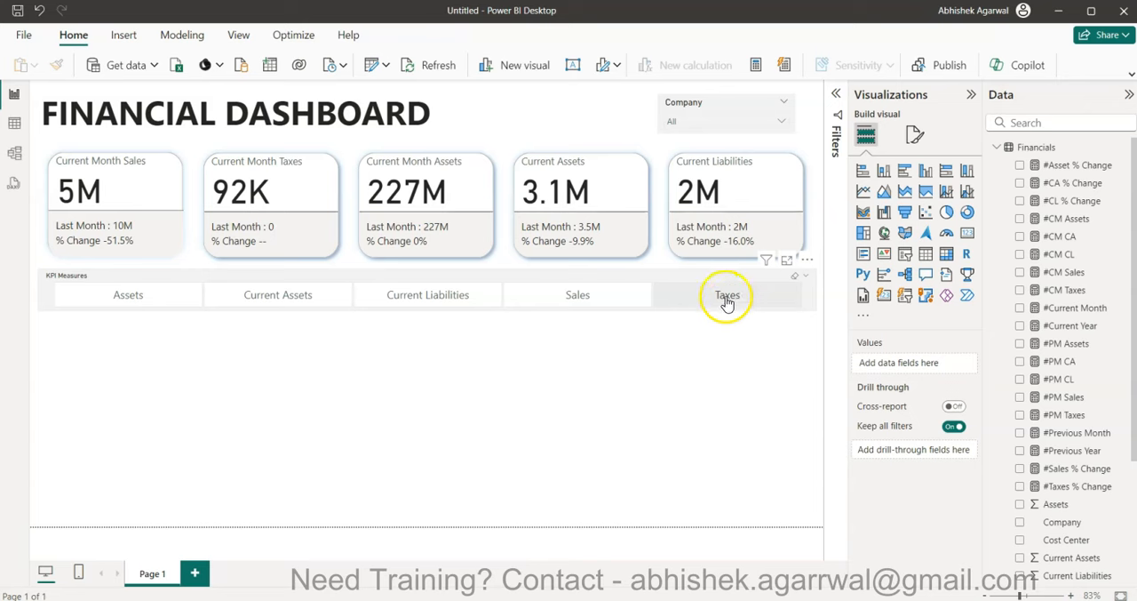
- Expand the KPI Measures table in the data model's field list
scroll(1048, 495, "down", 3)
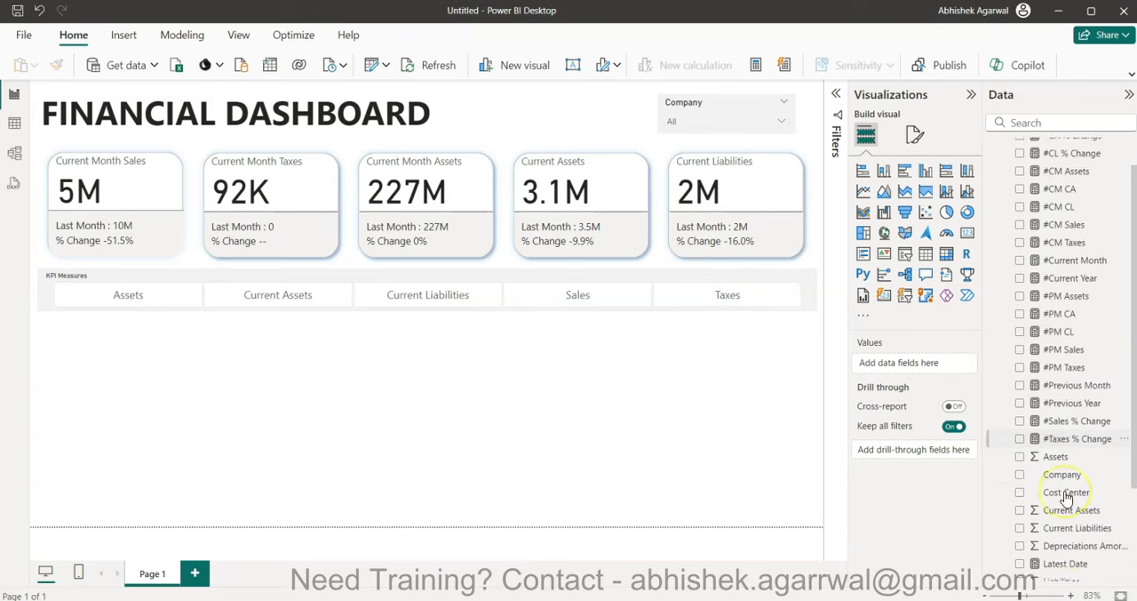
scroll(1010, 469, "down", 1)
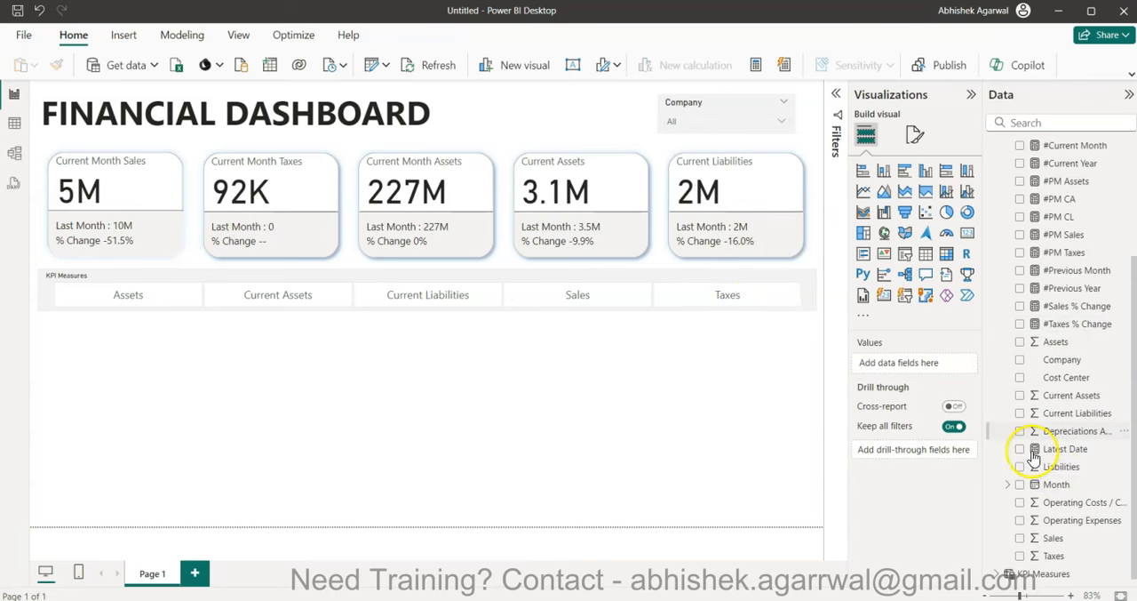
left_click(997, 571)
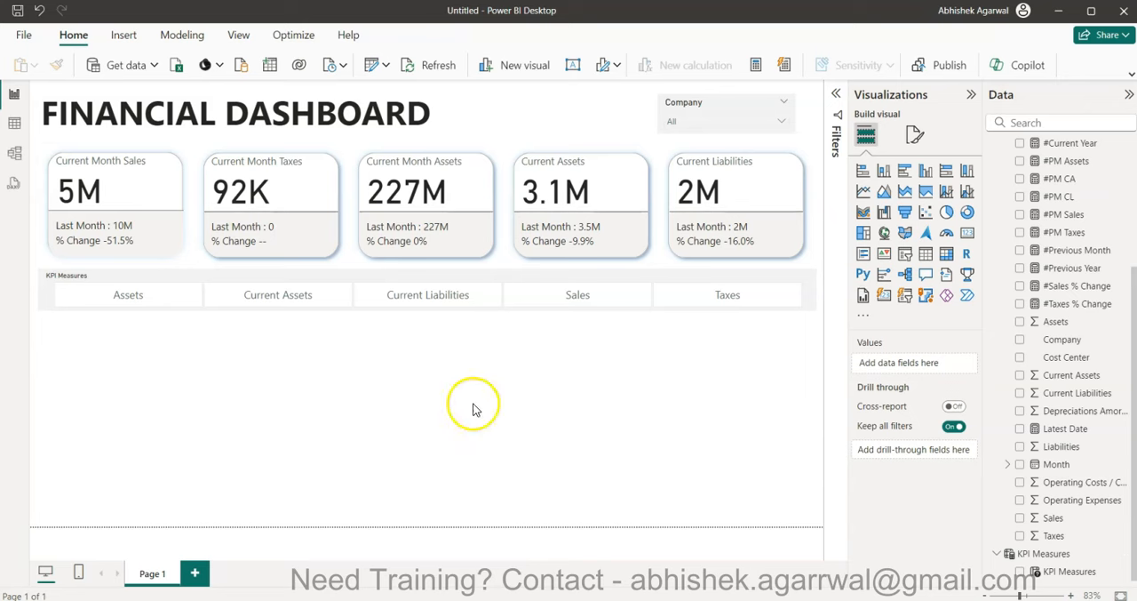
- Create a new measure named #Selected Measure and begin its formula with a SWITCH function on a new line
left_click(755, 66)
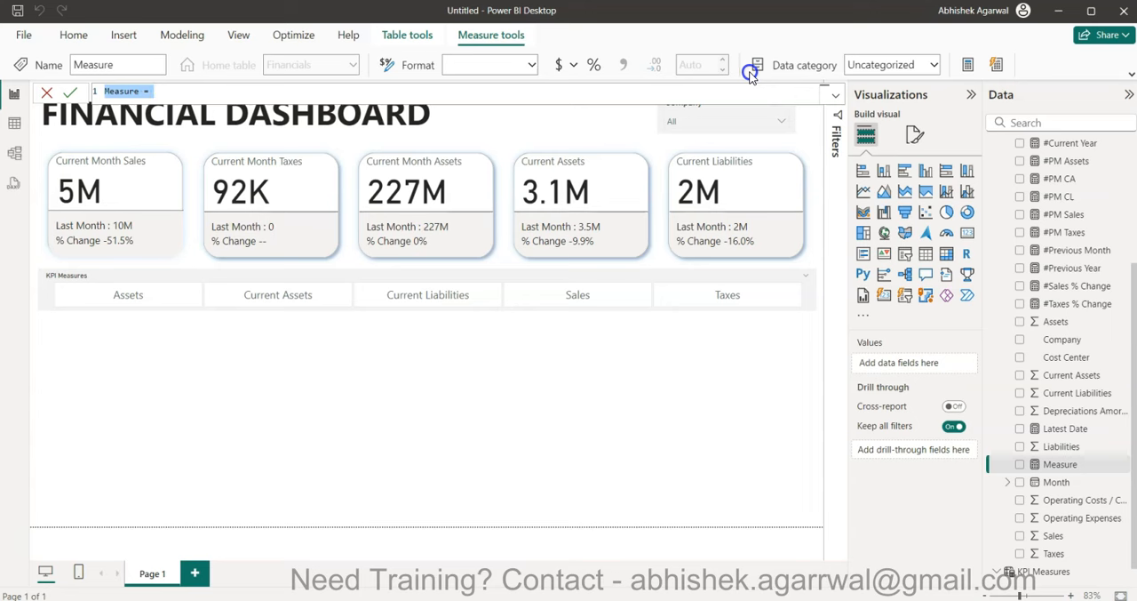
type("#Selected Measure")
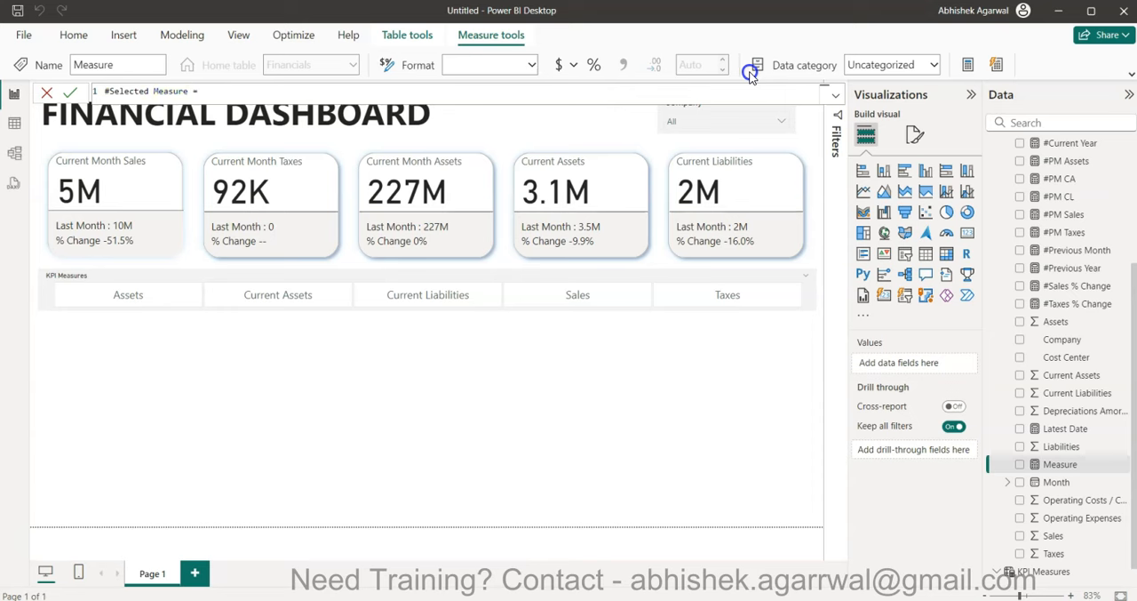
type(" =")
key("shift+Return")
type("SW")
key("Tab")
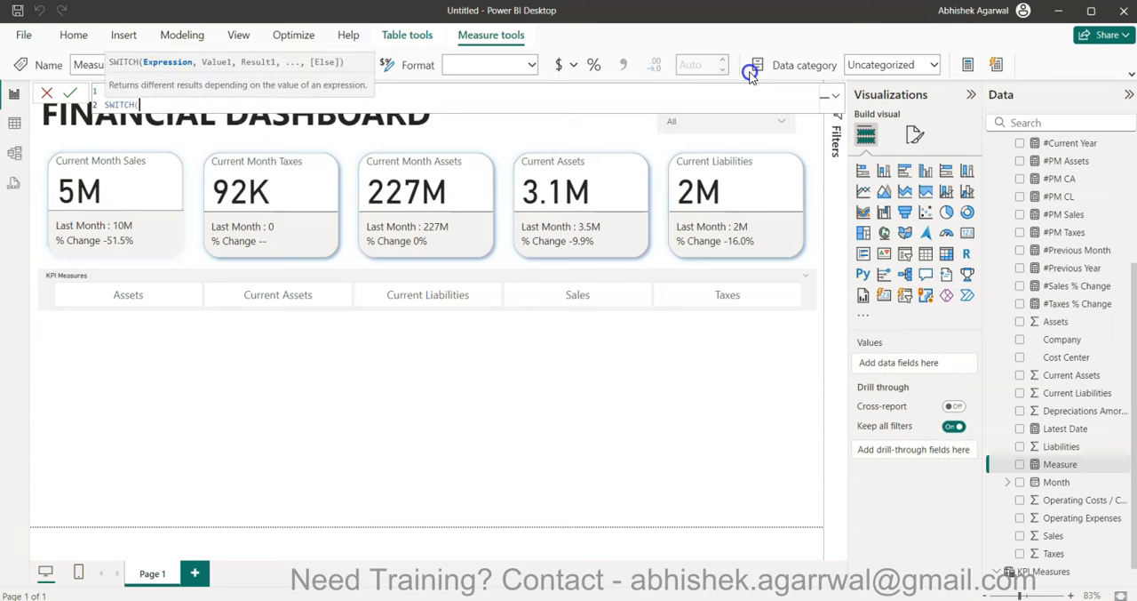
- Set the SWITCH expression to VALUES('KPI Measures'[KPI Measures])
type("val")
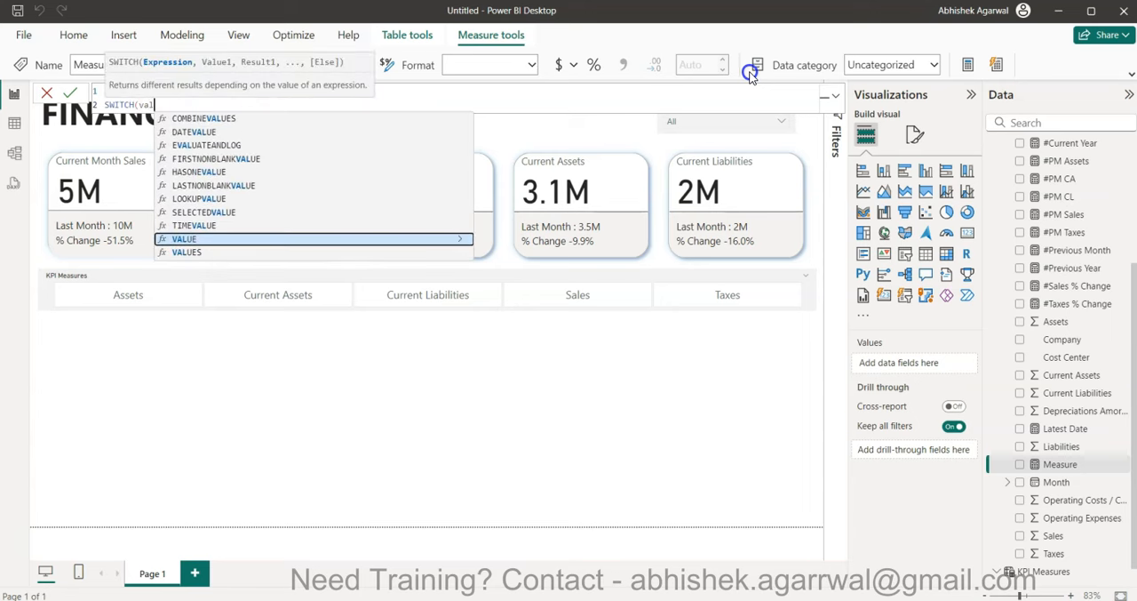
key("Down")
key("Tab")
type("kp")
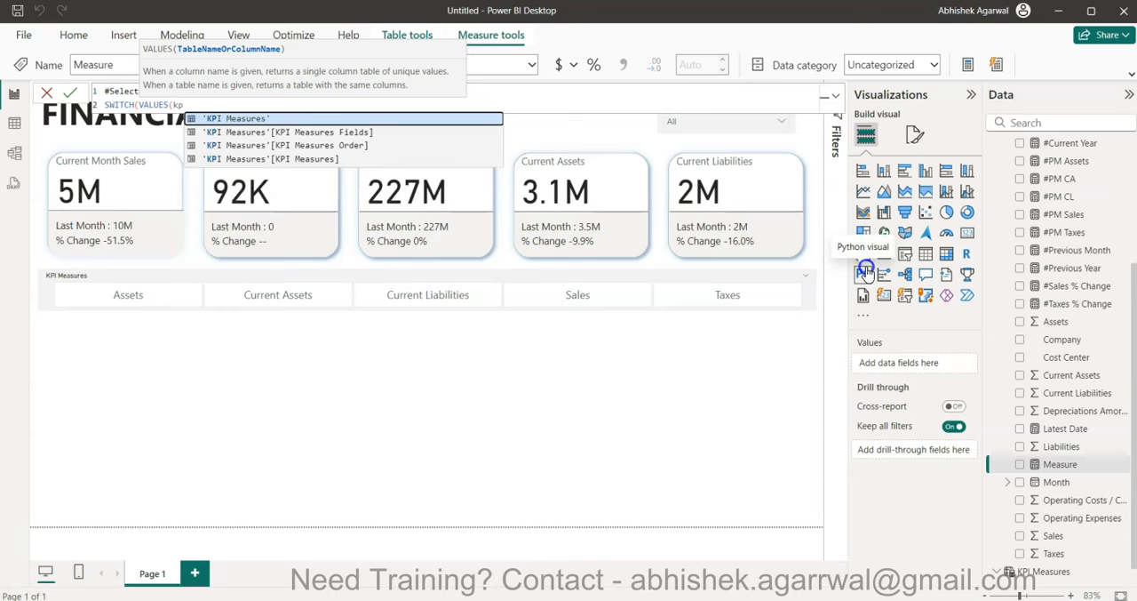
key("Down")
key("Down")
key("Down")
key("Tab")
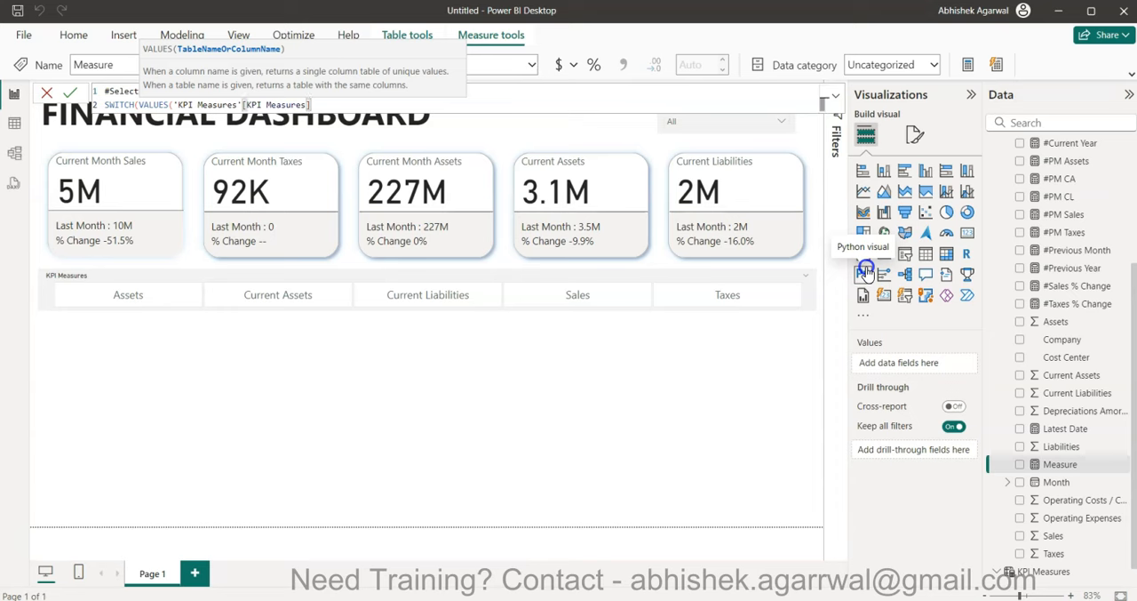
type(")")
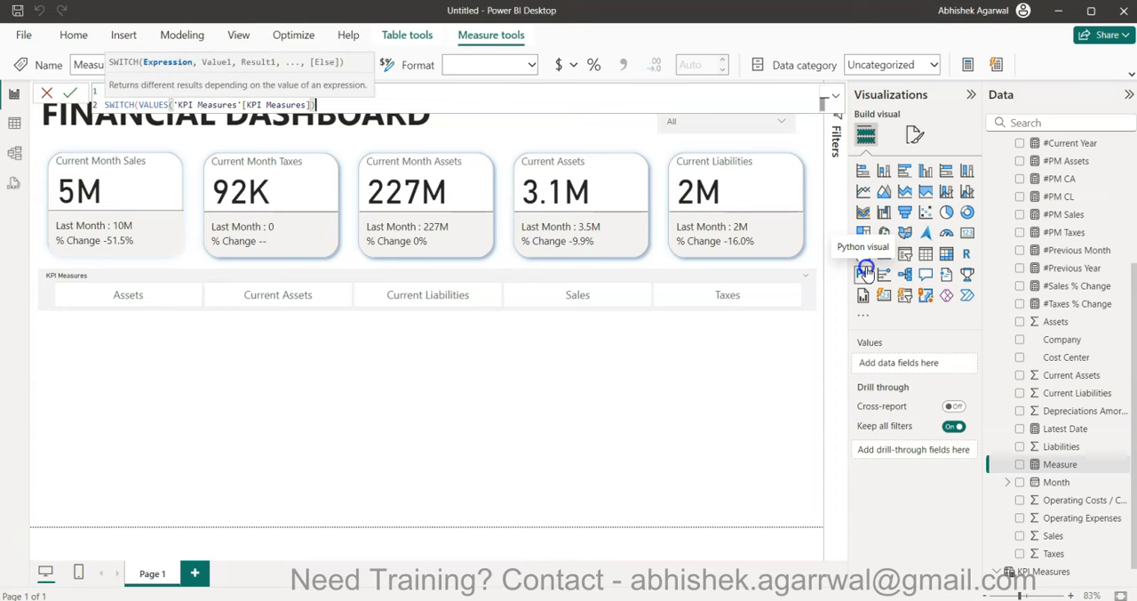
type(",")
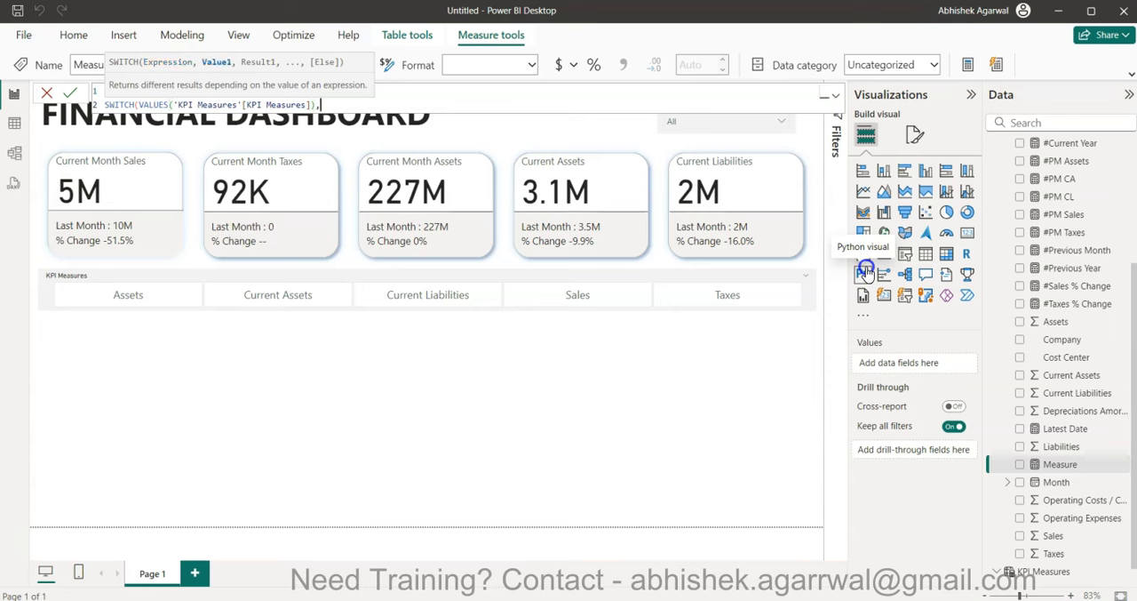
- Add a "Sales" case to the SWITCH on its own line, returning SUM(Financials[Sales])
key("shift+Return")
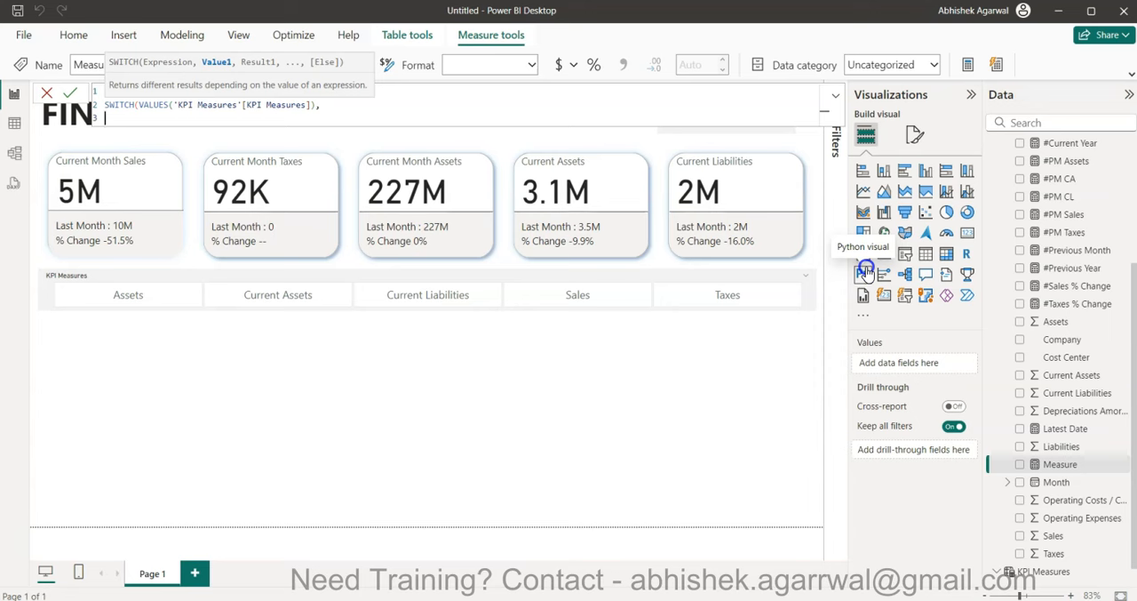
type("\"Sales\", ")
type("Sum")
type("(Financials[Sales])")
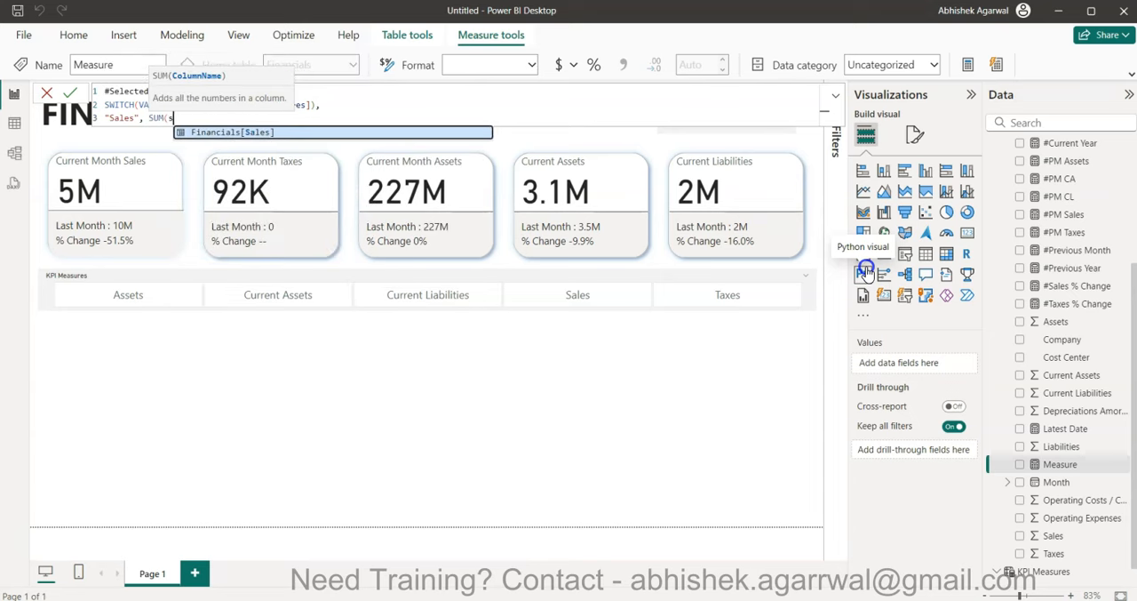
type(",")
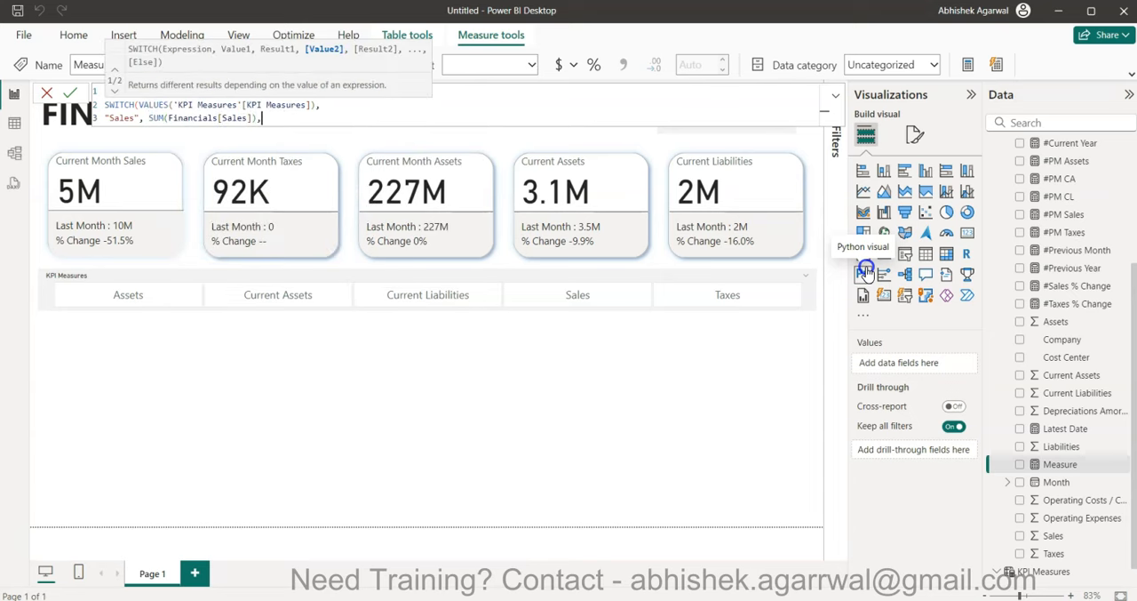
- Add a "Taxes" case to the SWITCH on its own line, returning SUM(Financials[Taxes])
key("shift+Return")
type("\"")
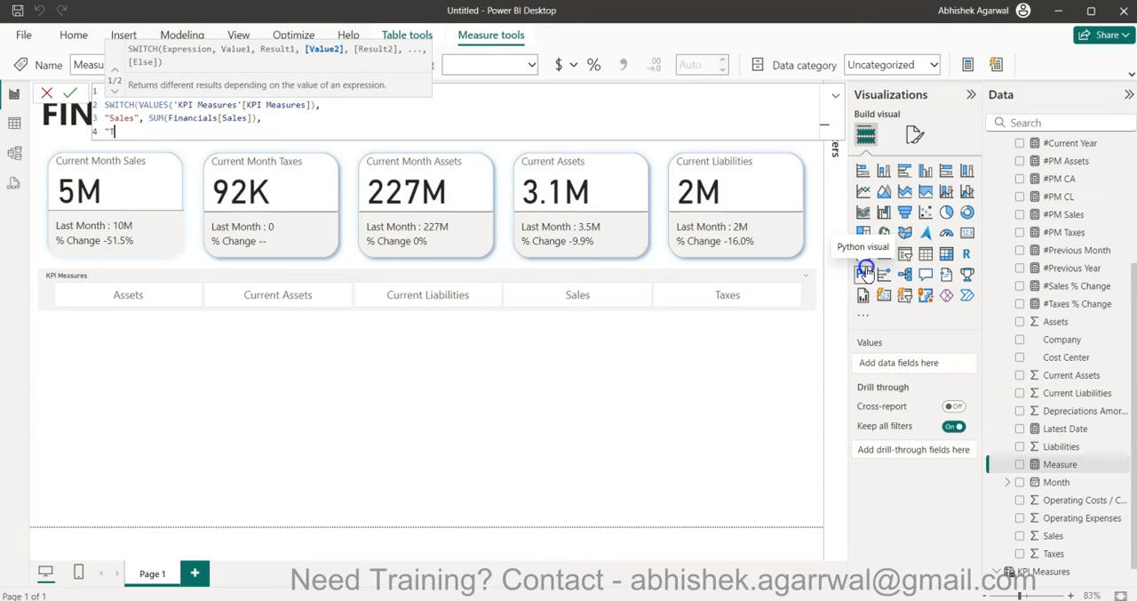
type("Taxes\",SUM(")
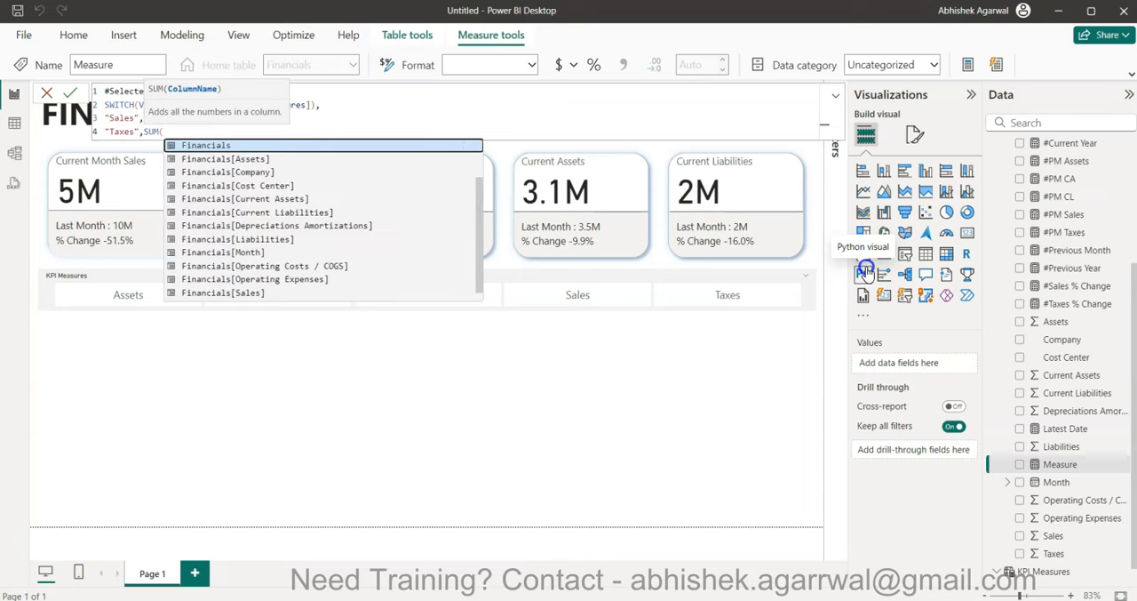
type("Financials[Taxes]")
key("Tab")
type("),")
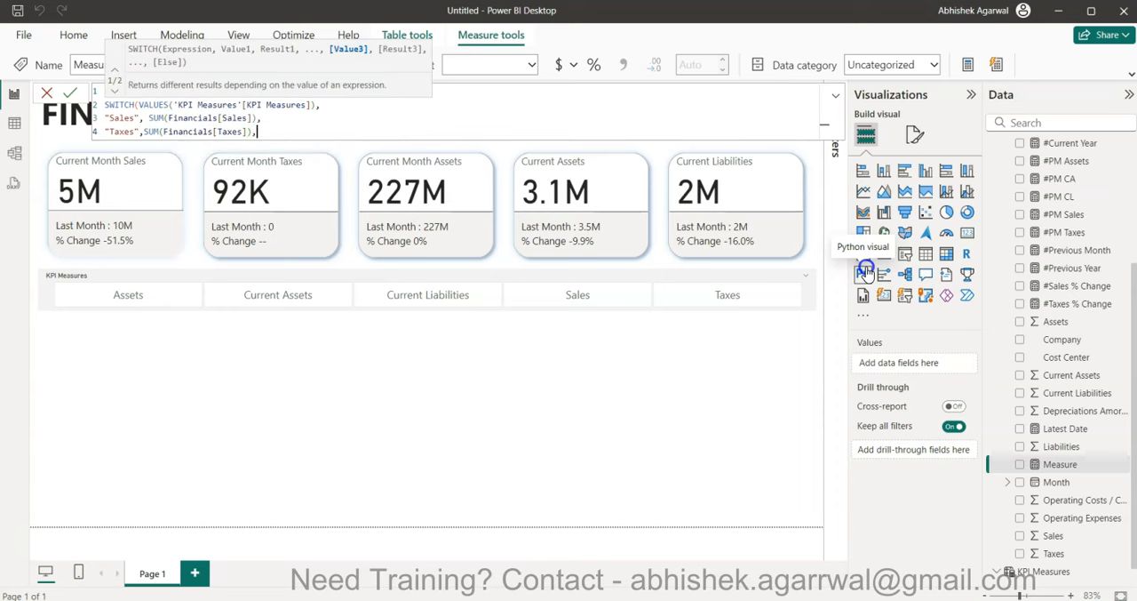
- Add an "Assets" case to the SWITCH on its own line, returning SUM(Financials[Assets])
key("shift+Return")
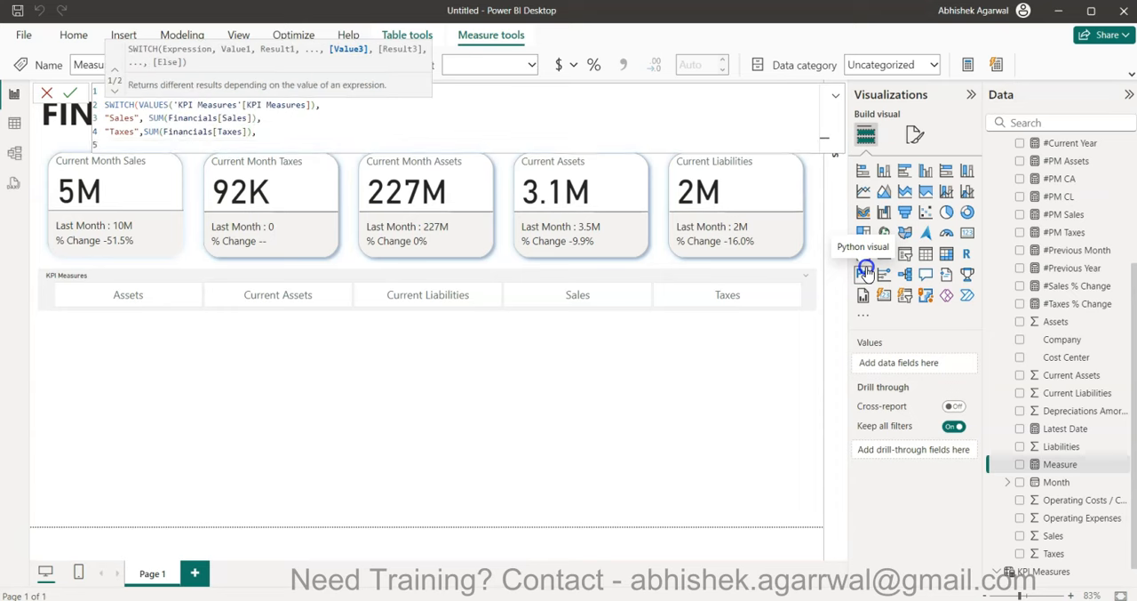
type("\"Assets\" sum")
key("BackSpace")
key("BackSpace")
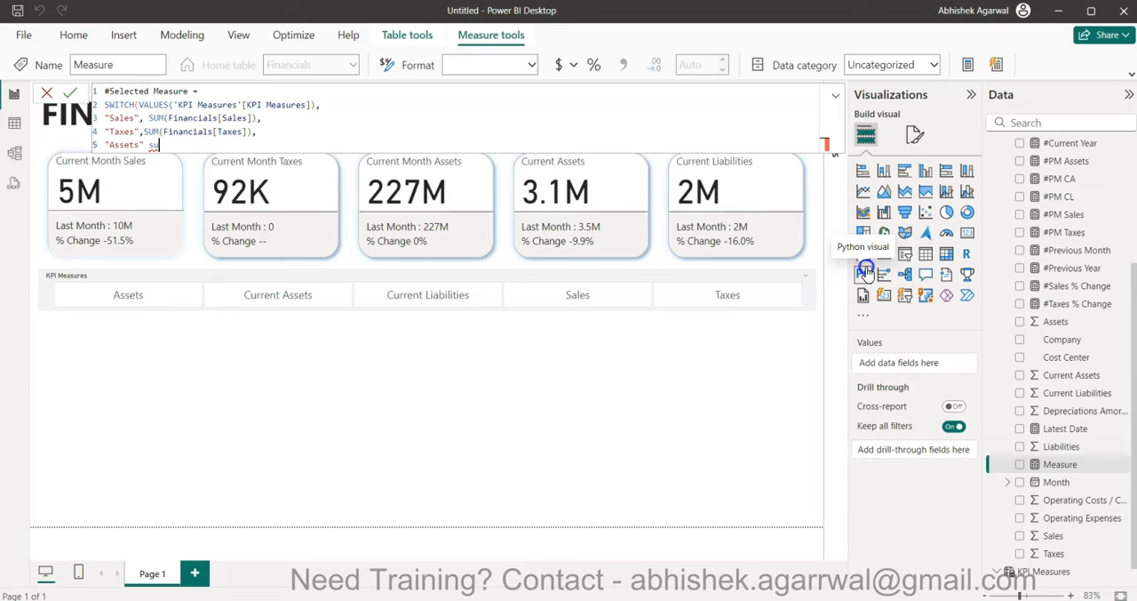
key("BackSpace")
key("BackSpace")
type(", su")
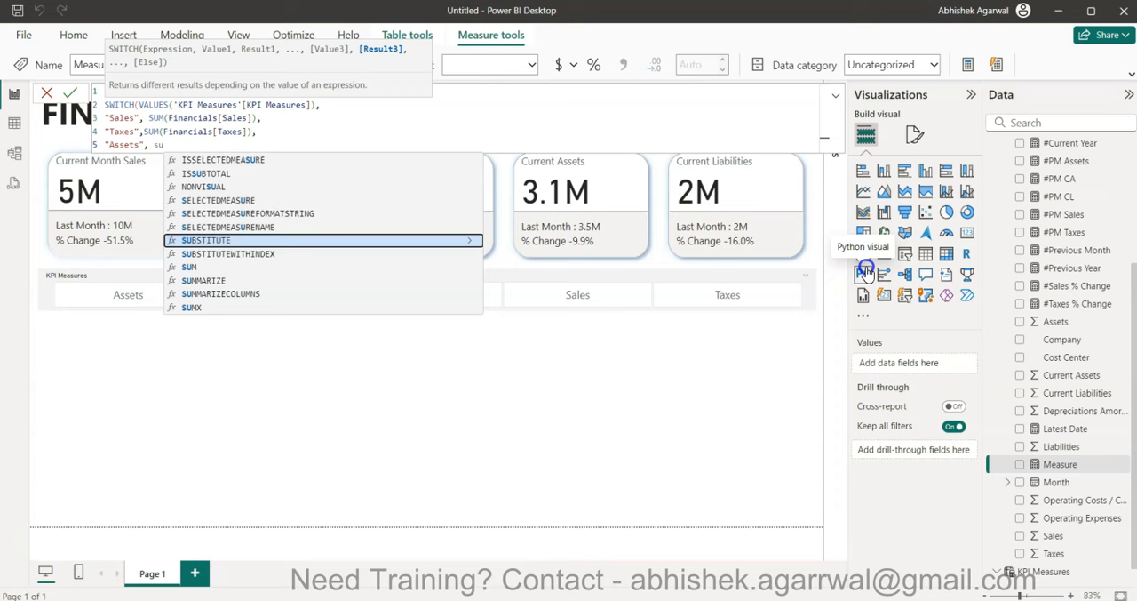
key("Down")
key("Down")
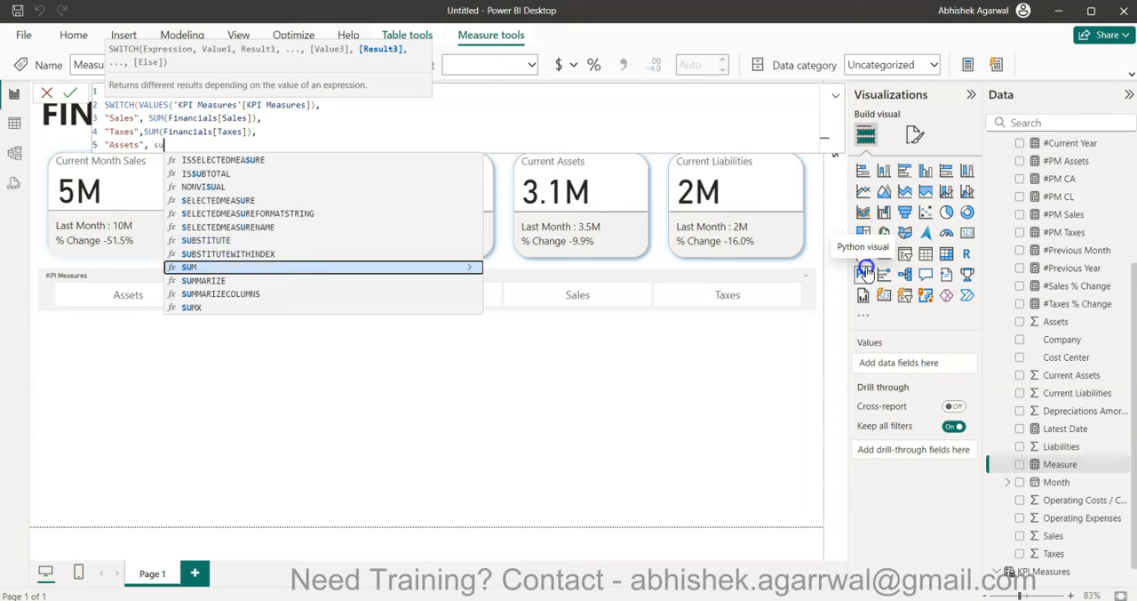
key("Tab")
type("as")
key("Tab")
type("),")
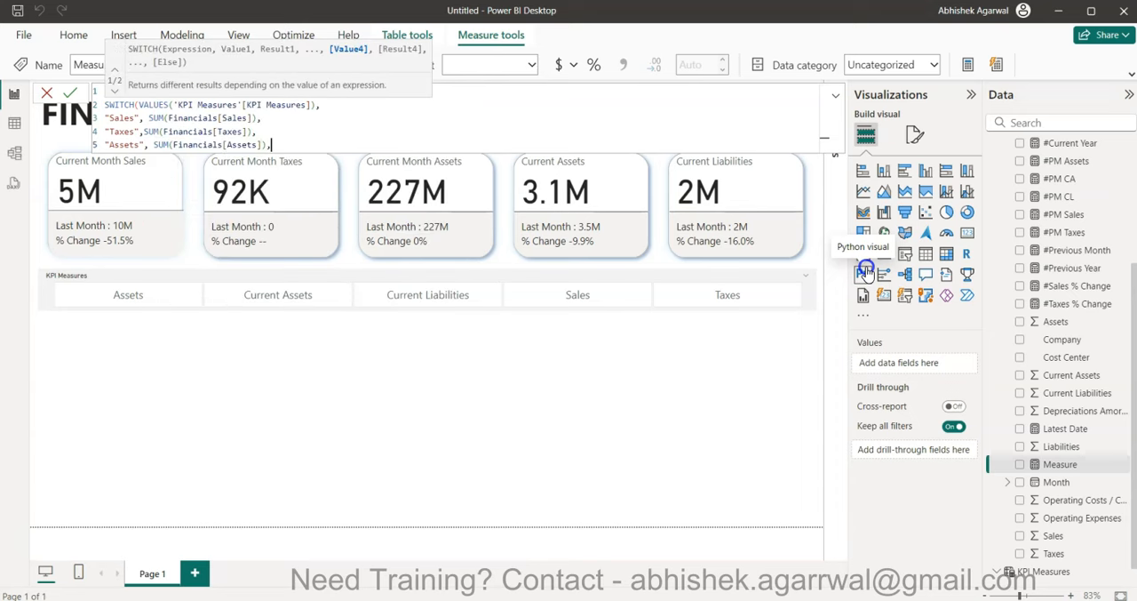
- Add a "Current Assets" case to the SWITCH on its own line, returning SUM(Financials[Current Assets])
key("Return")
type("\"Current assets")
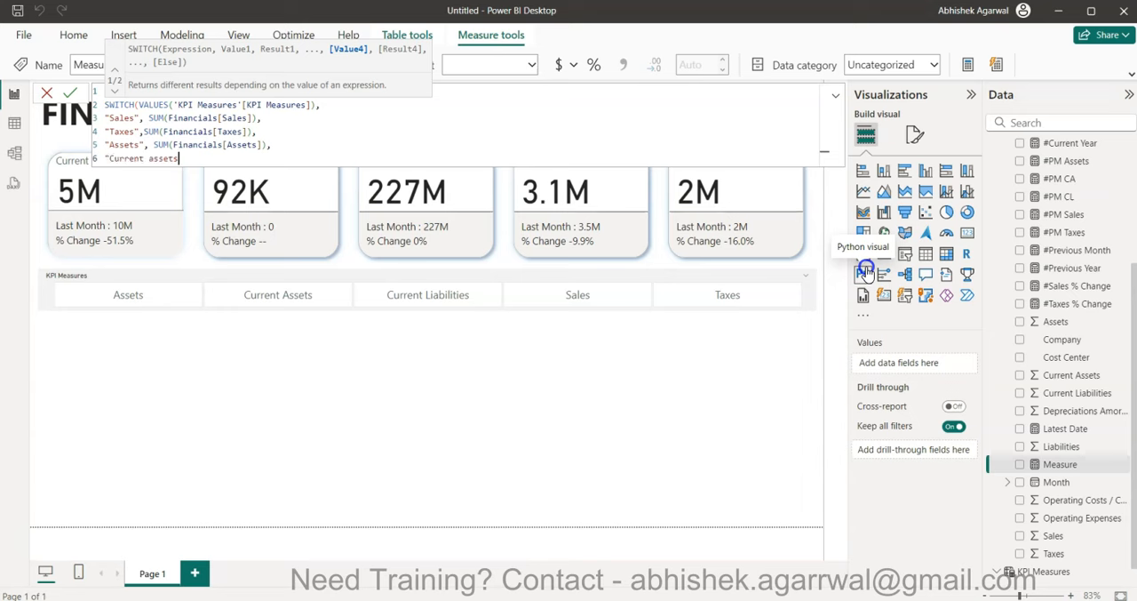
type("Assets")
type(", su")
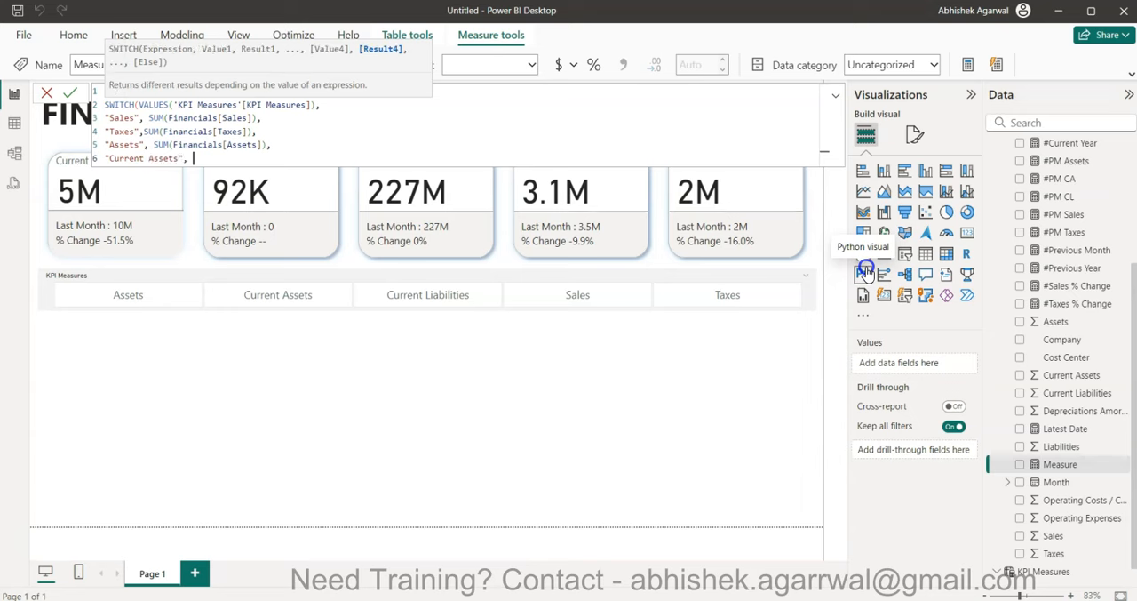
key("Down")
key("Down")
key("Tab")
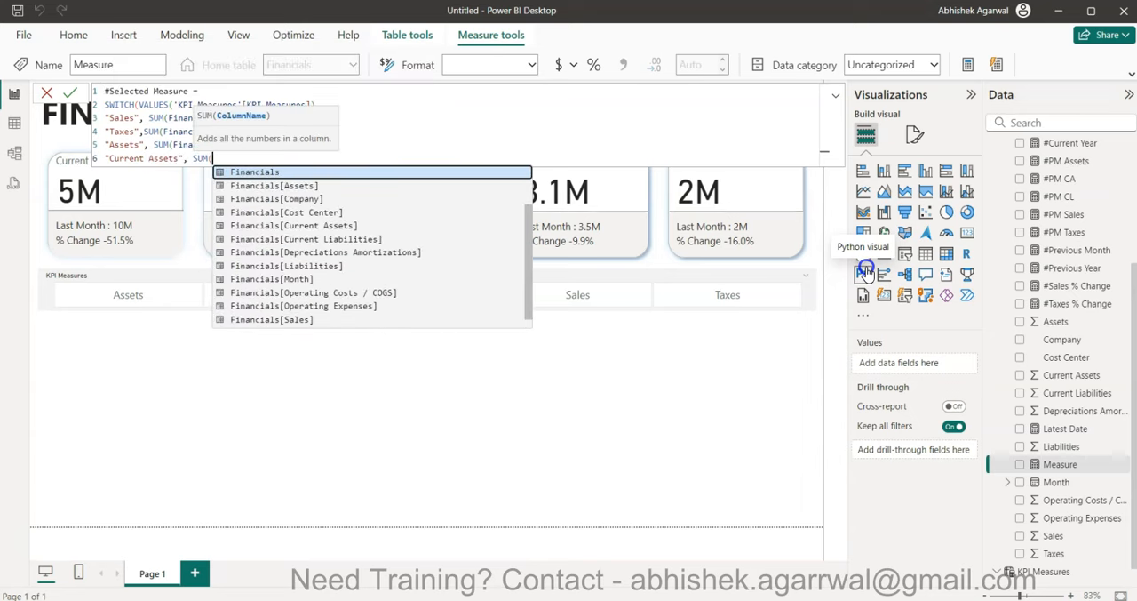
type("cur")
key("Tab")
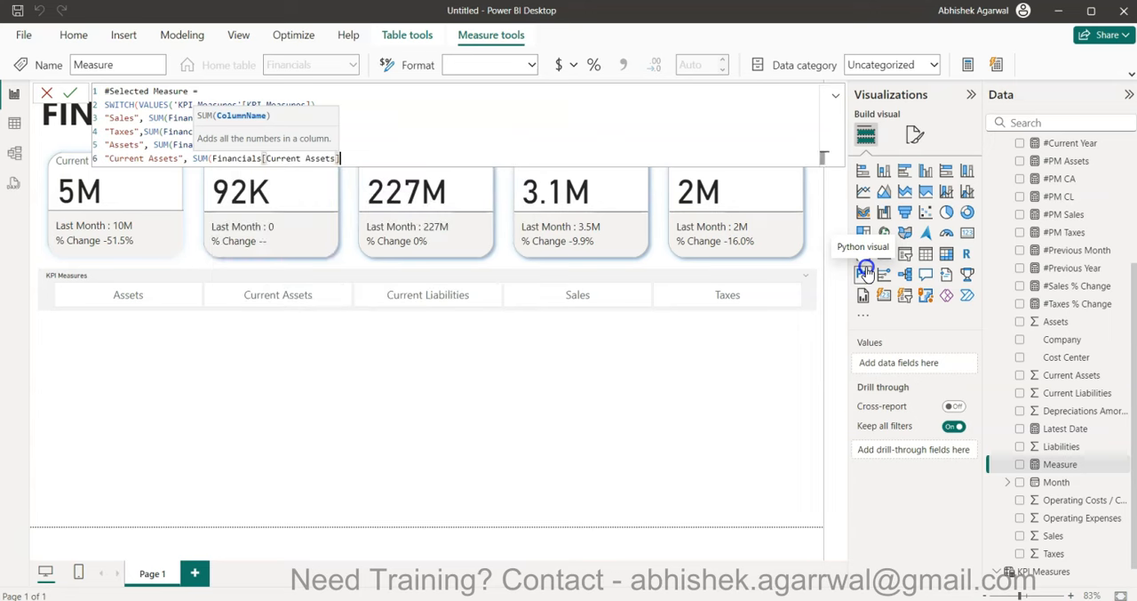
type("),")
- Add a "Current Liabilities" case returning SUM(Financials[Current Liabilities]), close the SWITCH, and commit the #Selected Measure formula
key("shift+Return")
type("\"Curre")
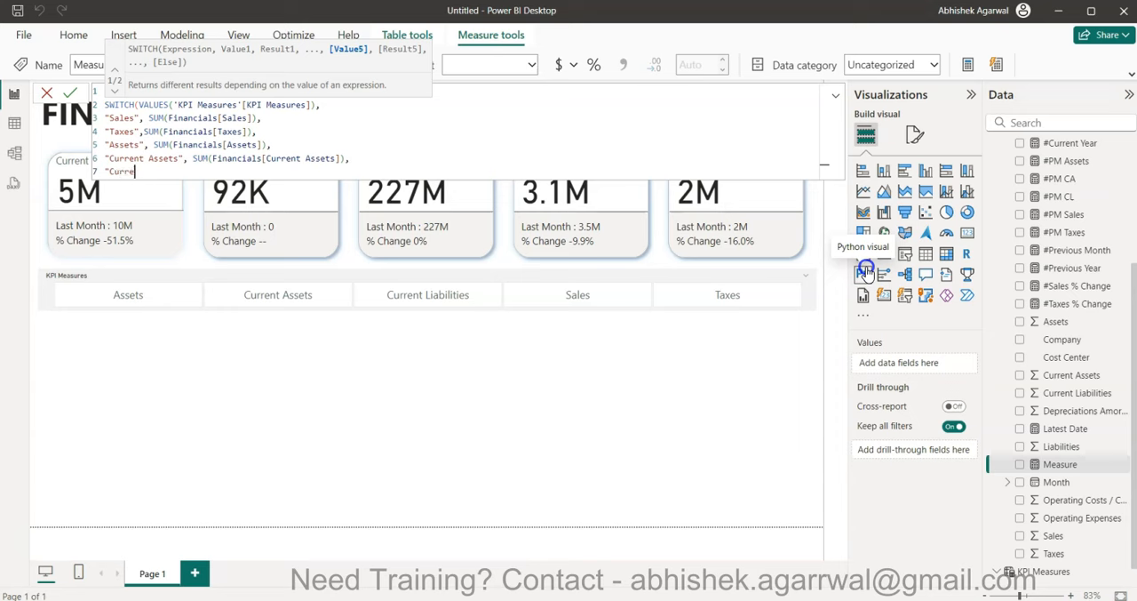
type("nt Liabilities\", SUM(s")
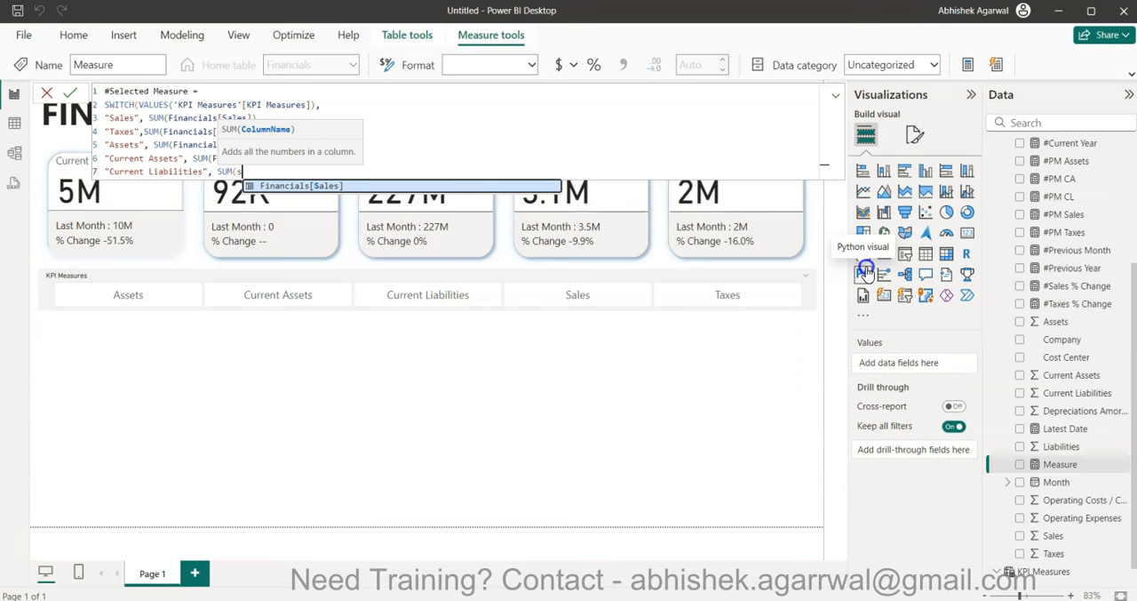
key("BackSpace")
type("cur")
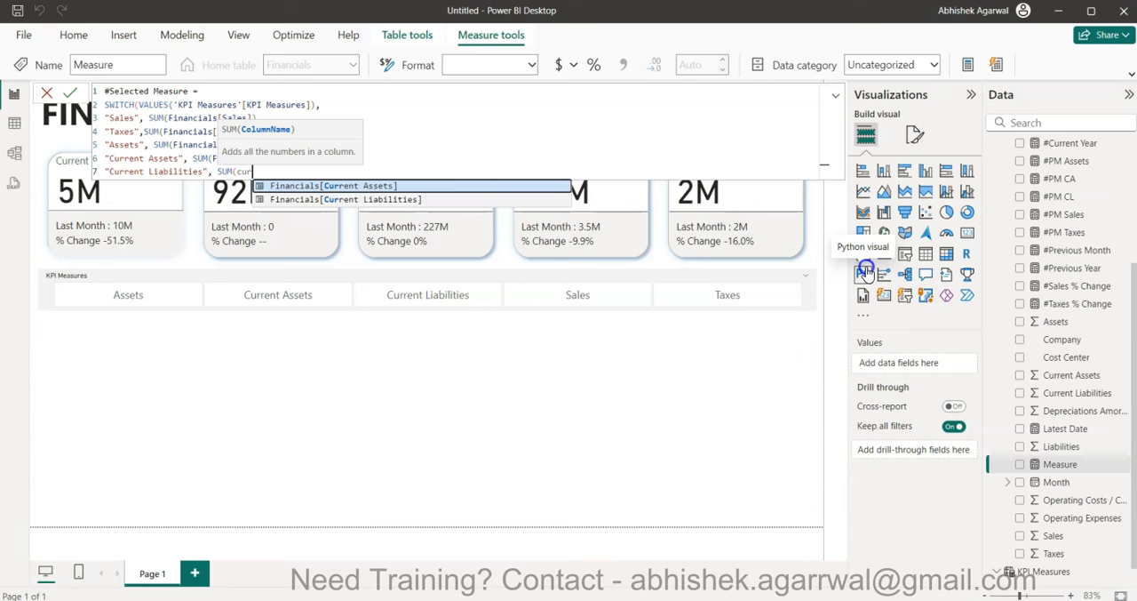
key("Down")
key("Tab")
type(")")
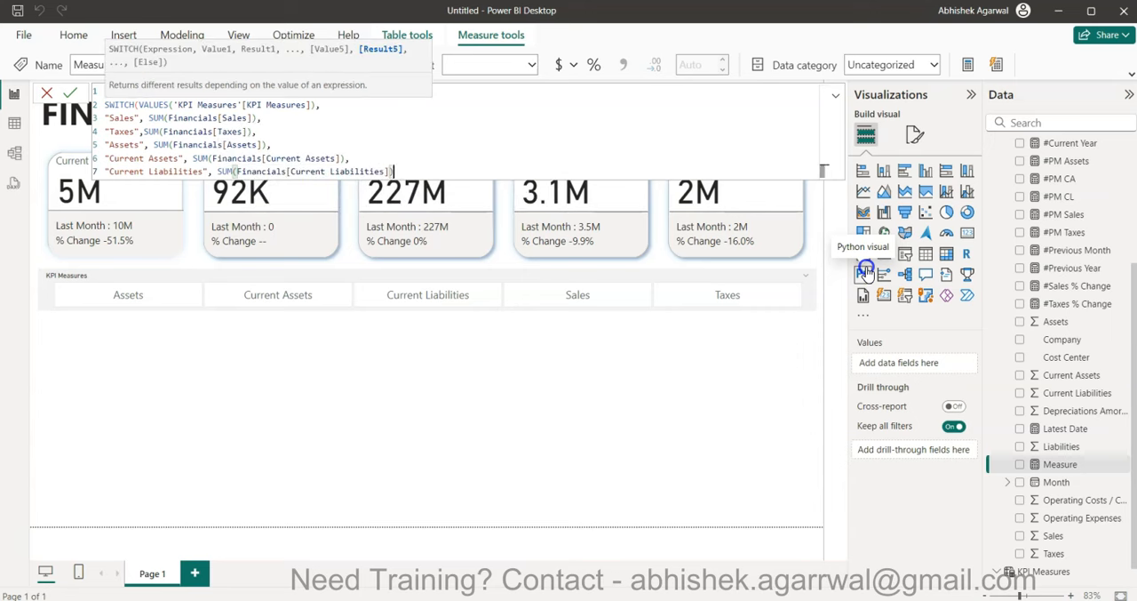
type(")")
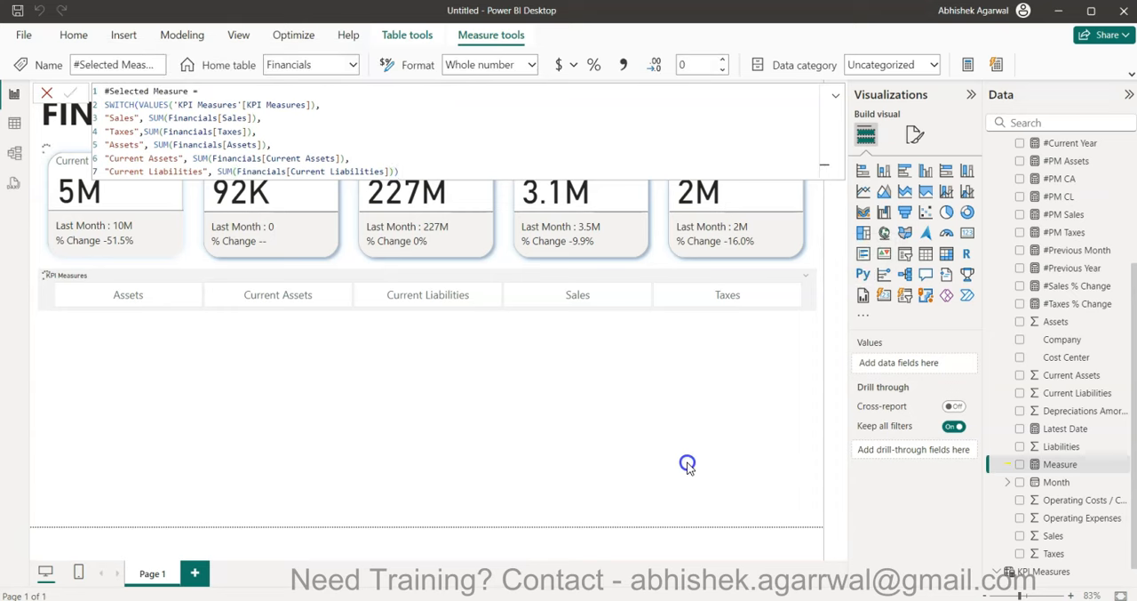
left_click(644, 330)
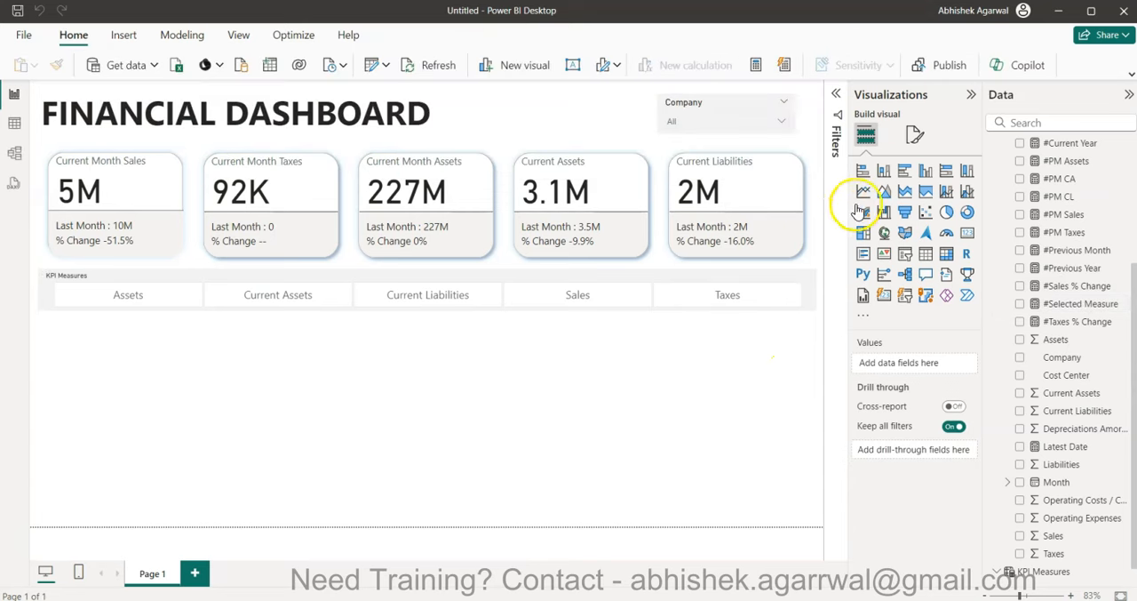
- Insert a line chart with the Month date hierarchy on its X-axis and remove the Day level
left_click(862, 191)
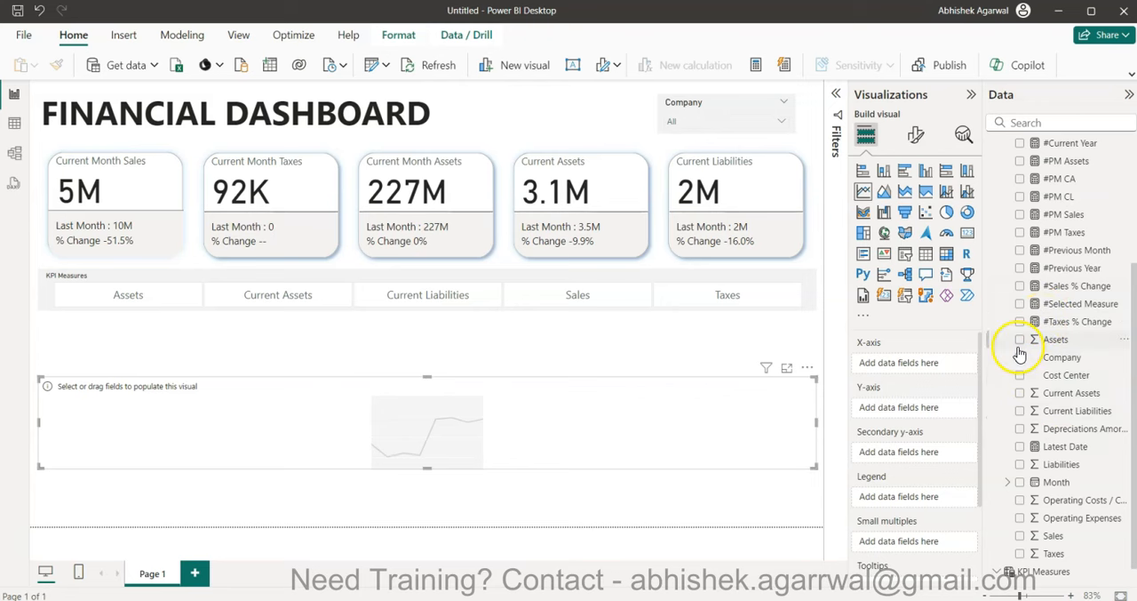
left_click(1020, 481)
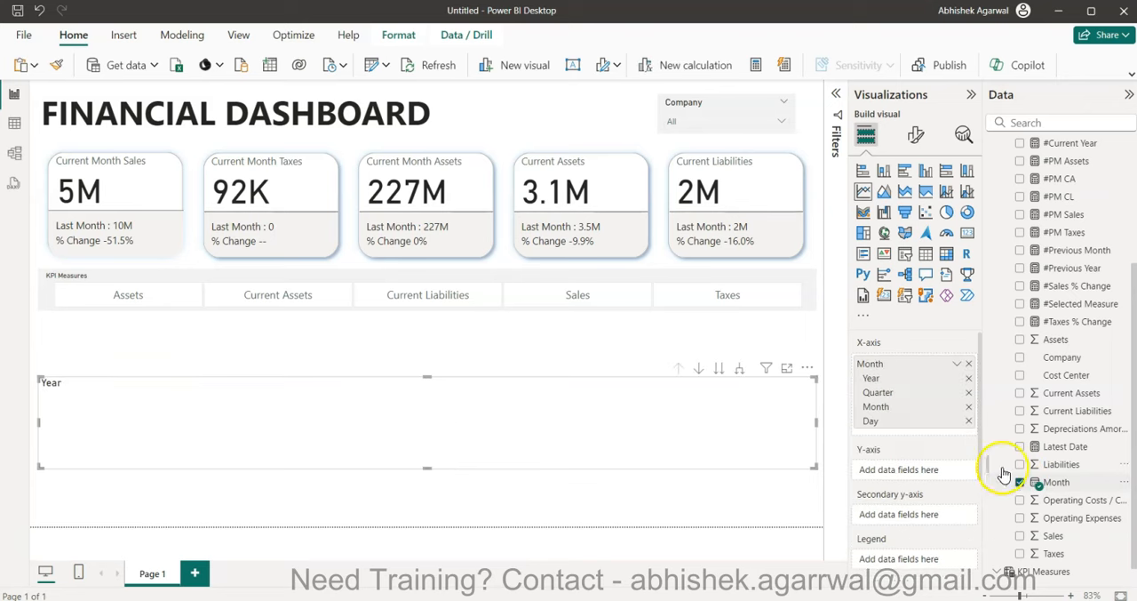
left_click(969, 420)
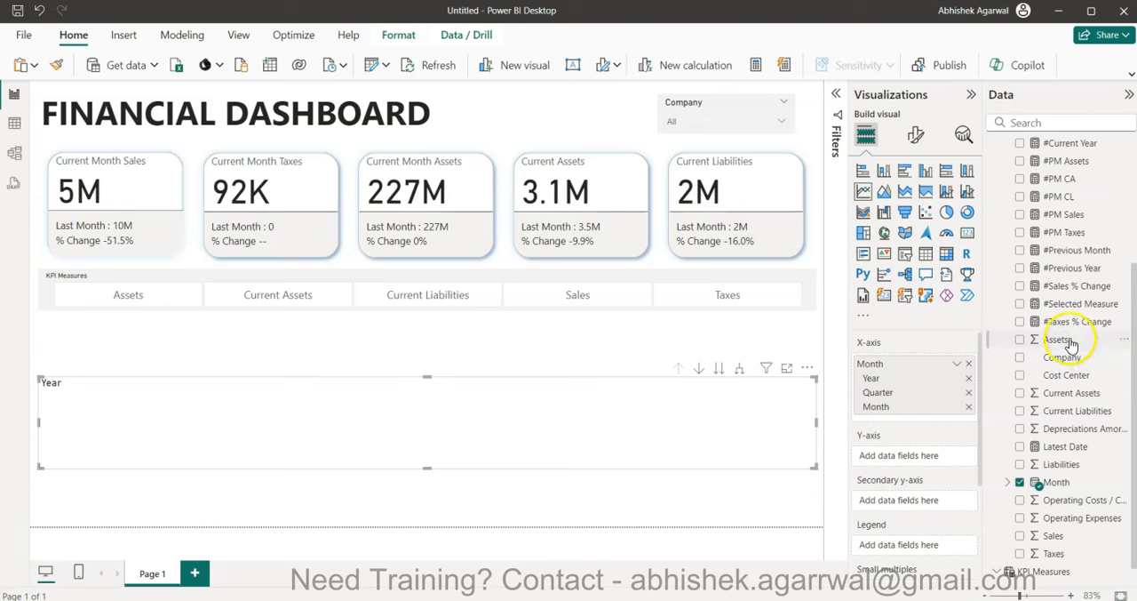
- Plot #Selected Measure on the line chart's Y-axis and filter the page to Assets in the KPI Measures slicer
left_click_drag(1071, 303, 920, 456)
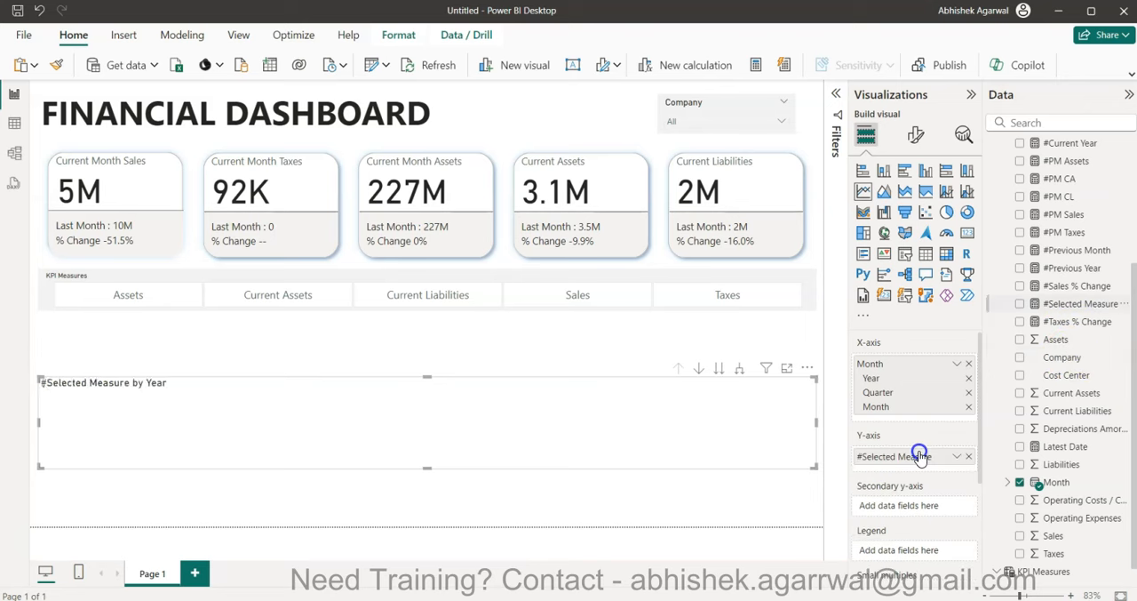
left_click(140, 302)
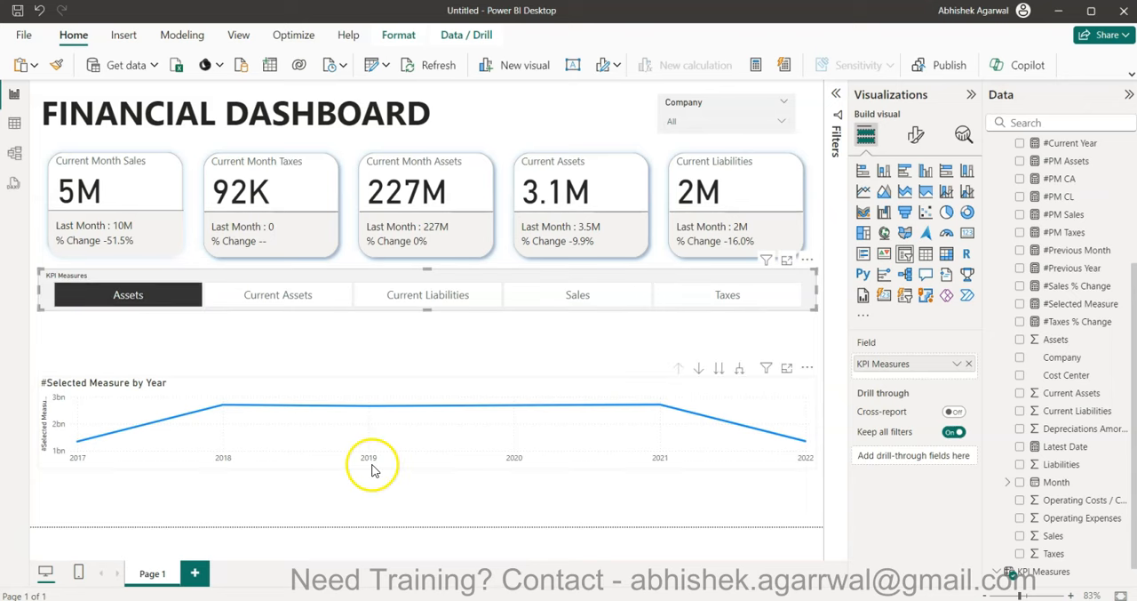
- Resize the line chart to fill the left half of the page between the KPI Measures slicer and the page's lower edge
left_click(428, 435)
left_click_drag(428, 462, 441, 525)
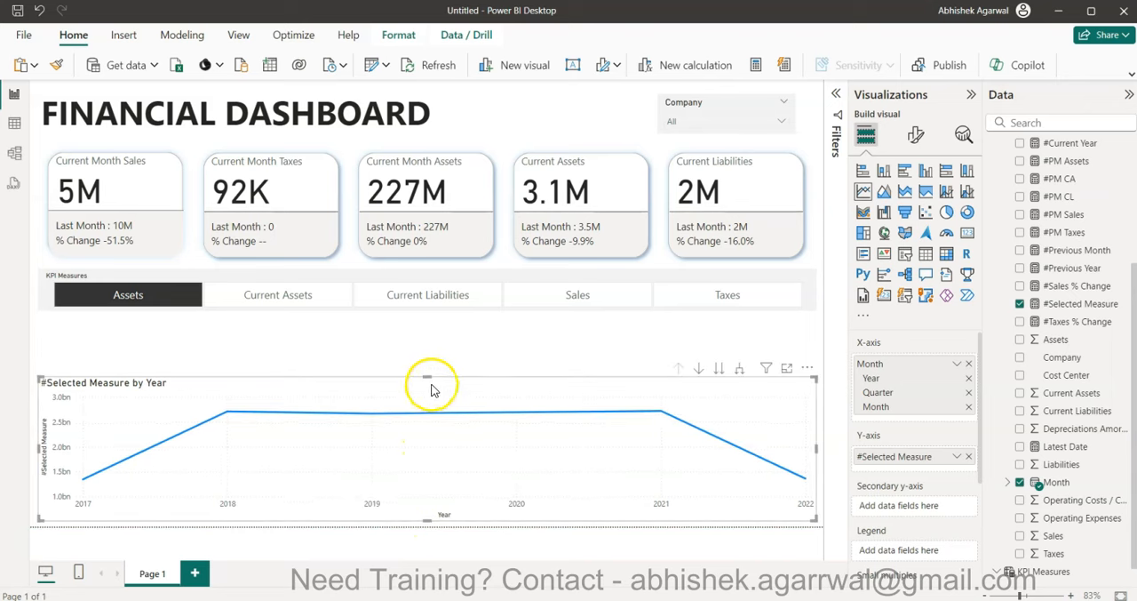
left_click_drag(428, 373, 432, 322)
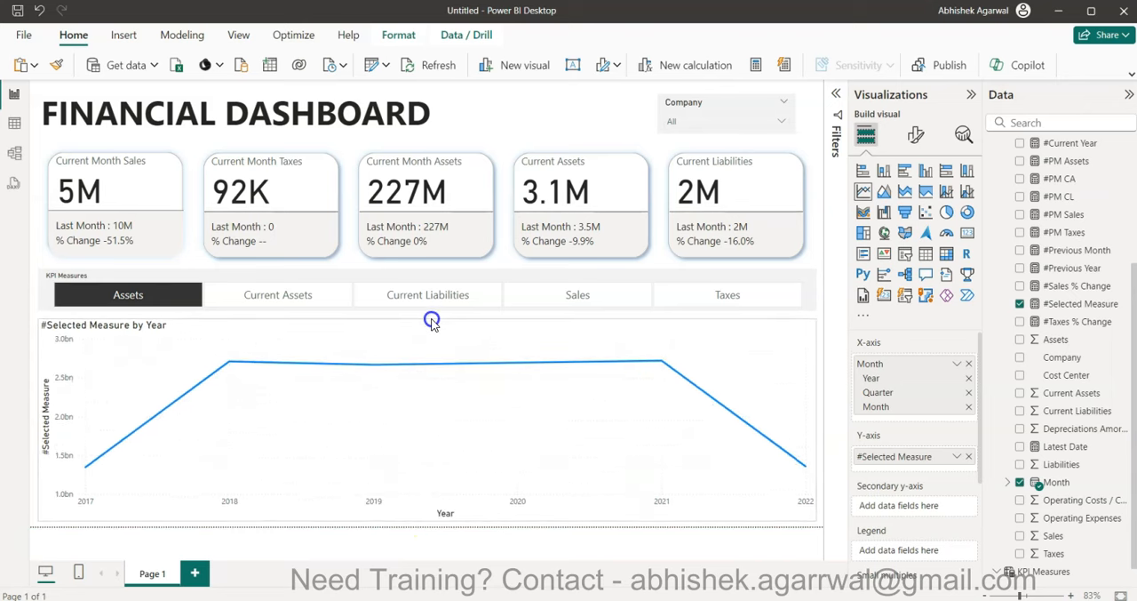
left_click_drag(818, 420, 425, 421)
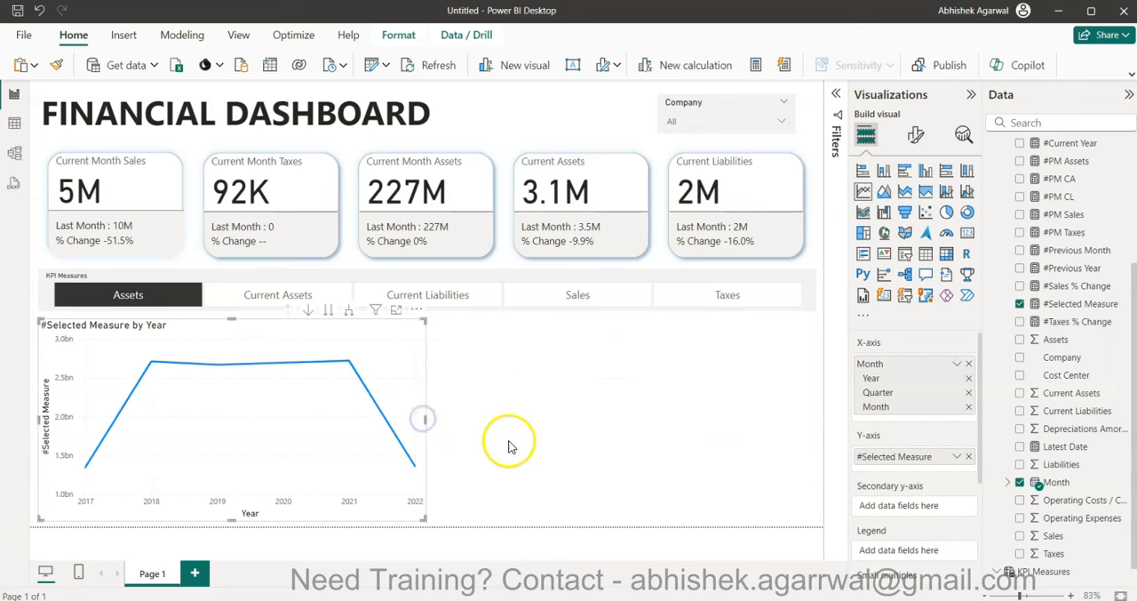
left_click(550, 456)
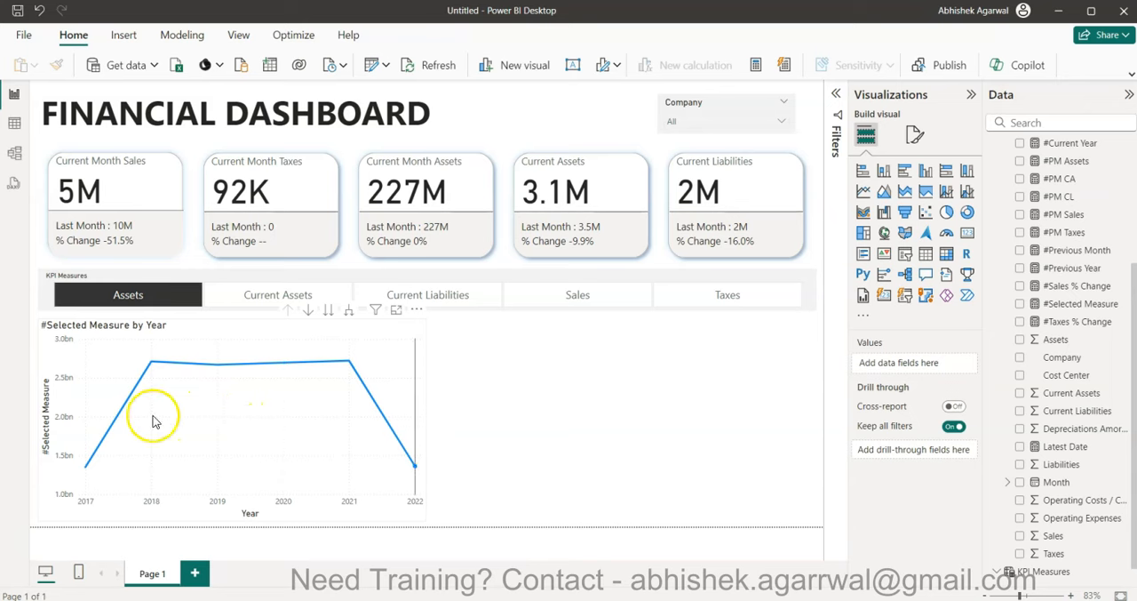
- Turn off the X-axis title of the line chart
left_click(920, 136)
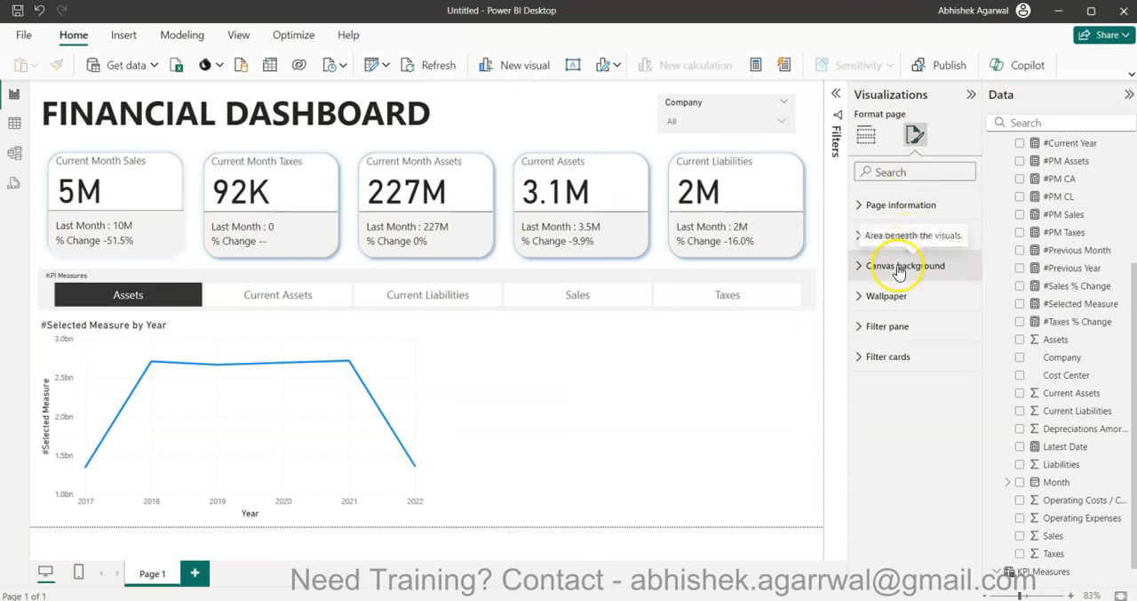
left_click(400, 362)
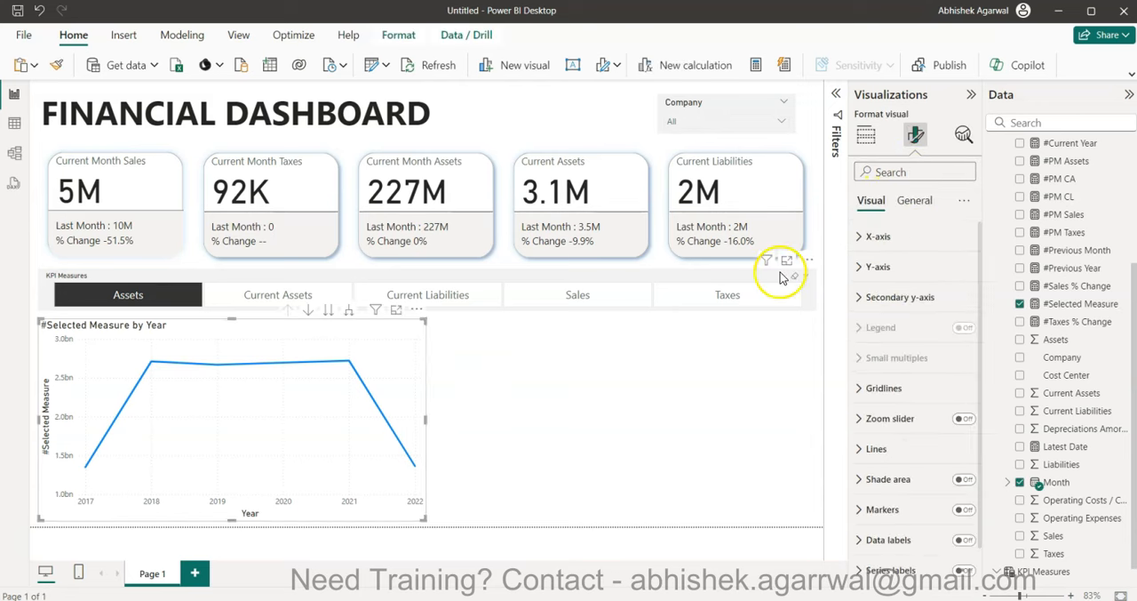
left_click(889, 236)
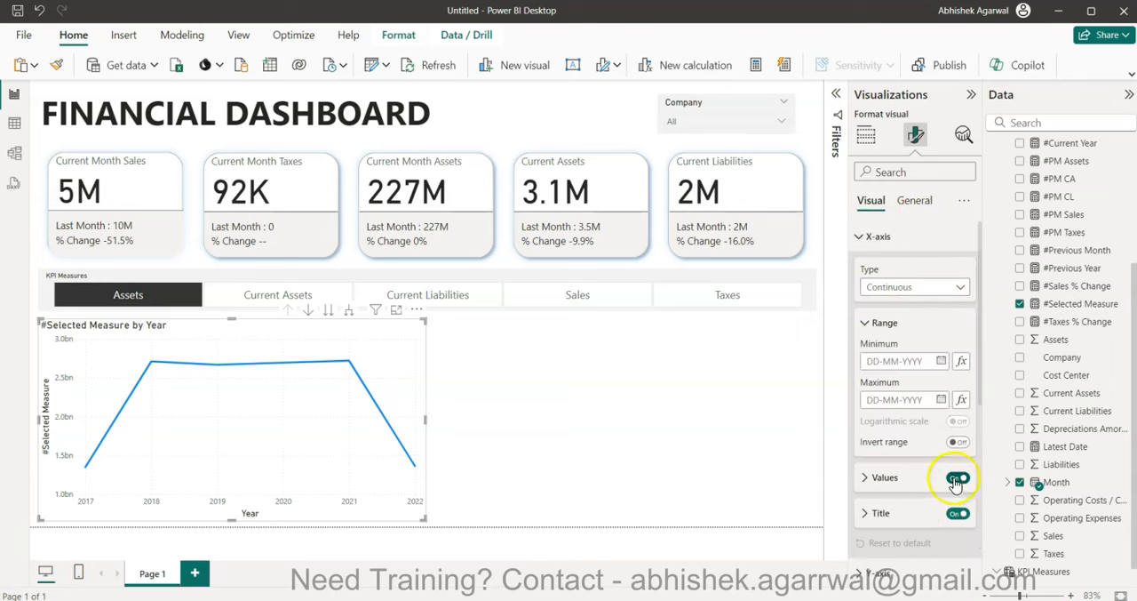
left_click(958, 513)
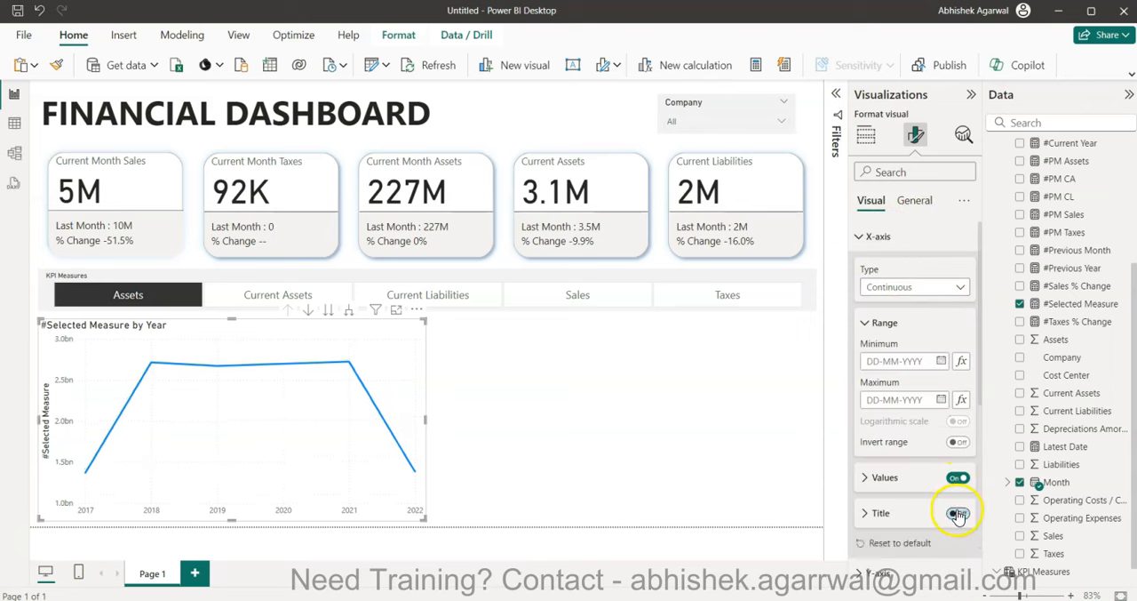
left_click(880, 235)
- Turn off both the values and the title of the line chart's Y-axis
left_click(879, 266)
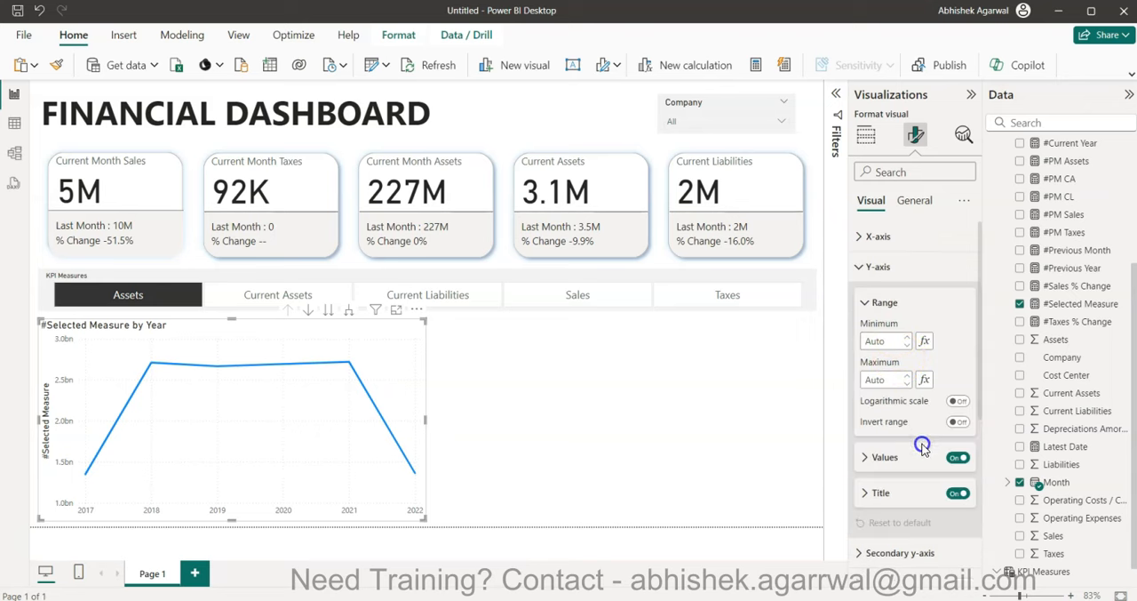
left_click(956, 457)
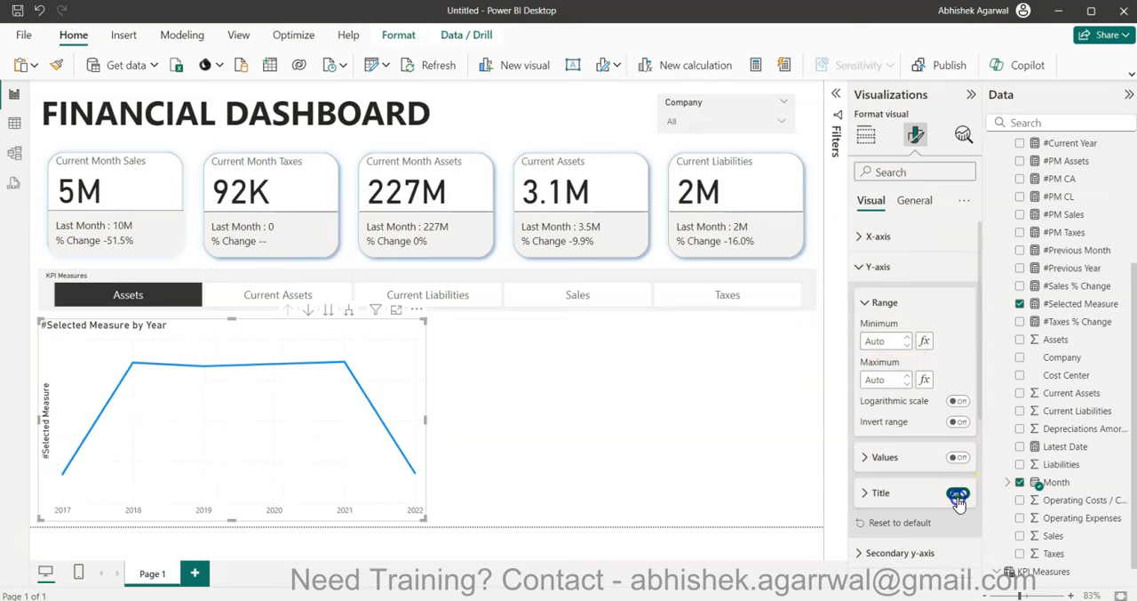
left_click(958, 493)
left_click(867, 272)
- Turn on data labels for the line chart
scroll(869, 271, "down", 1)
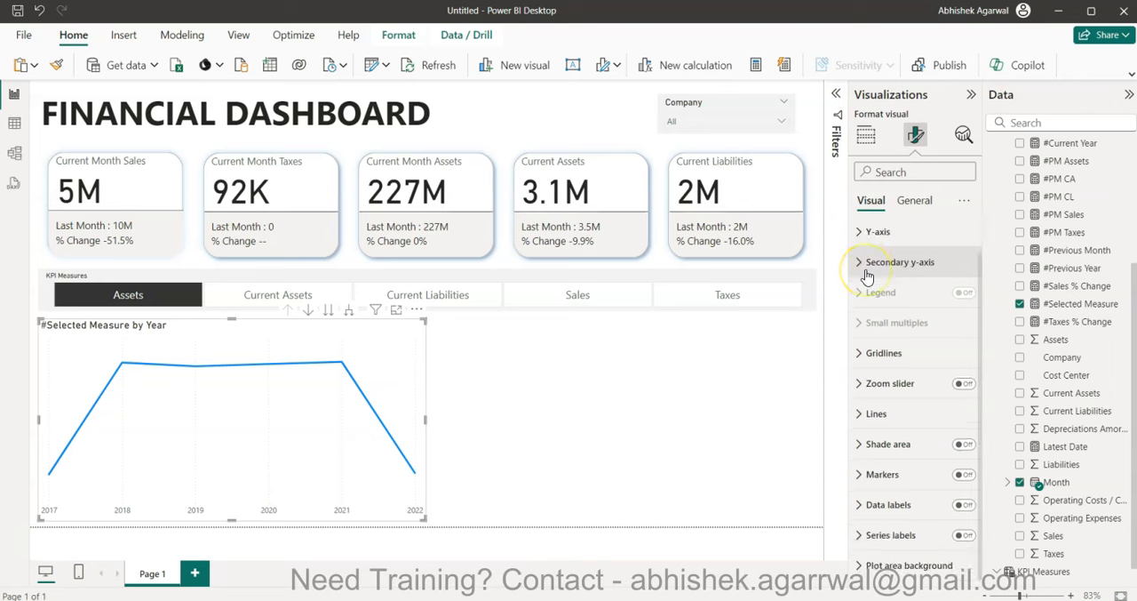
left_click(968, 513)
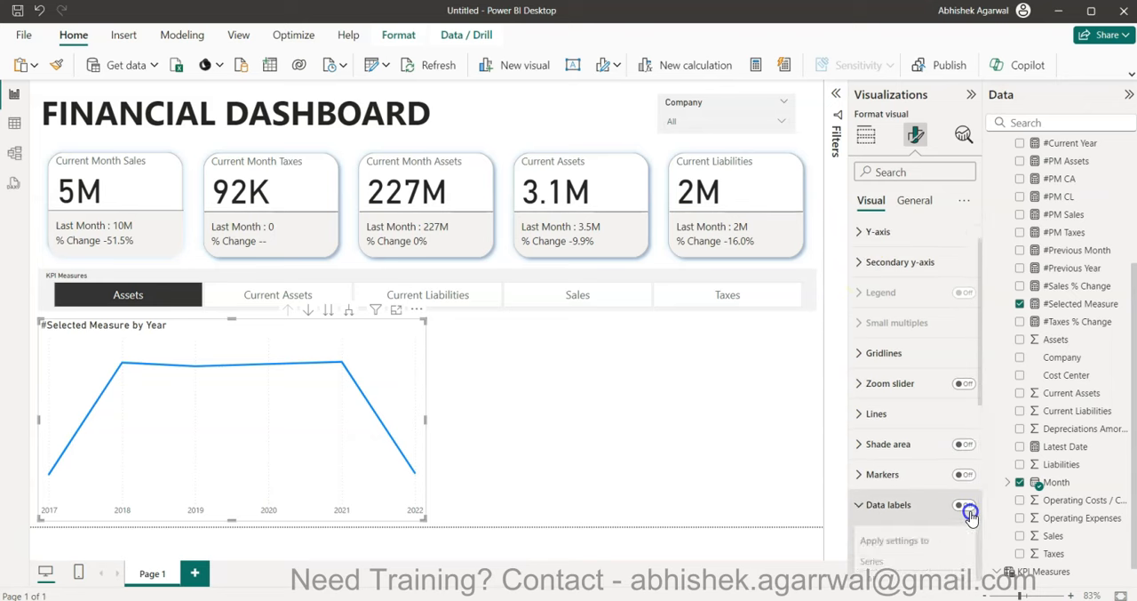
left_click(962, 501)
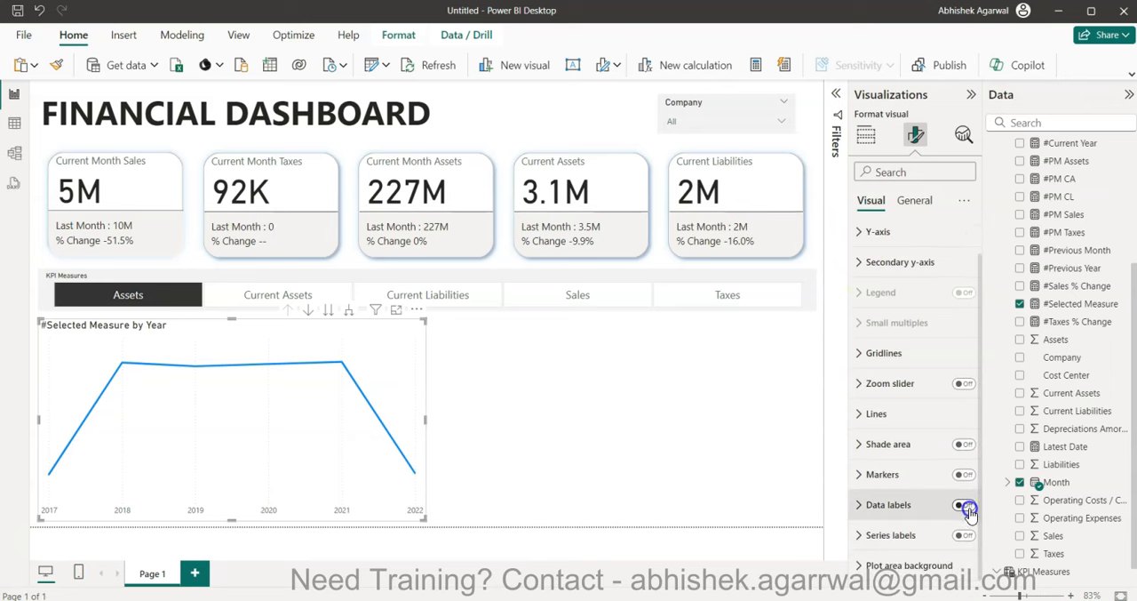
left_click(963, 504)
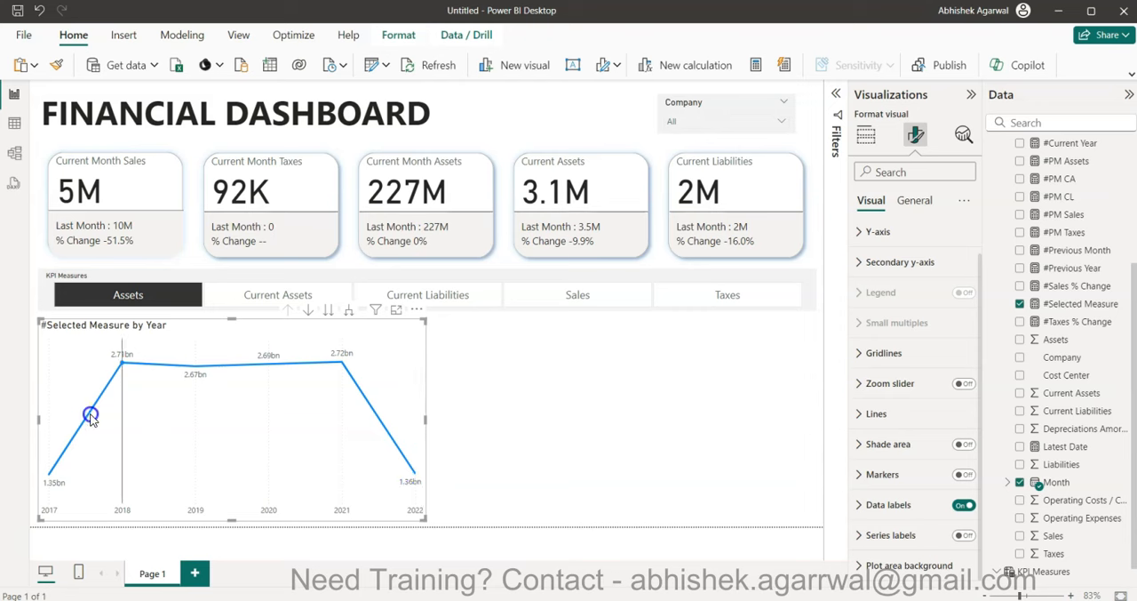
- Check how the line chart responds to Current Assets, Current Liabilities, Sales and Taxes in the KPI Measures slicer
left_click(242, 299)
left_click(399, 294)
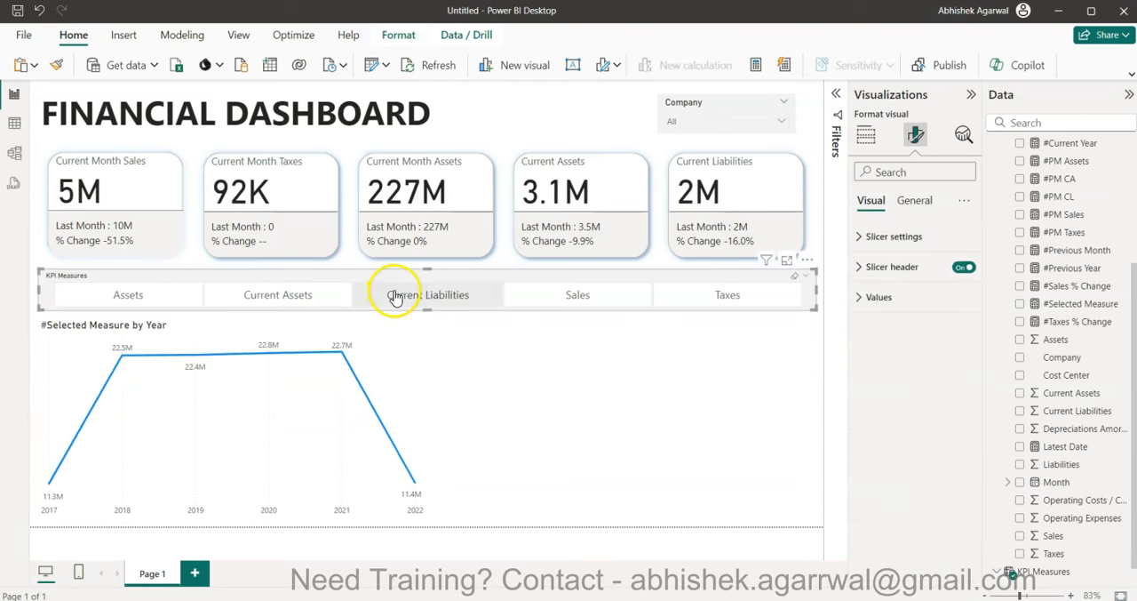
left_click(530, 301)
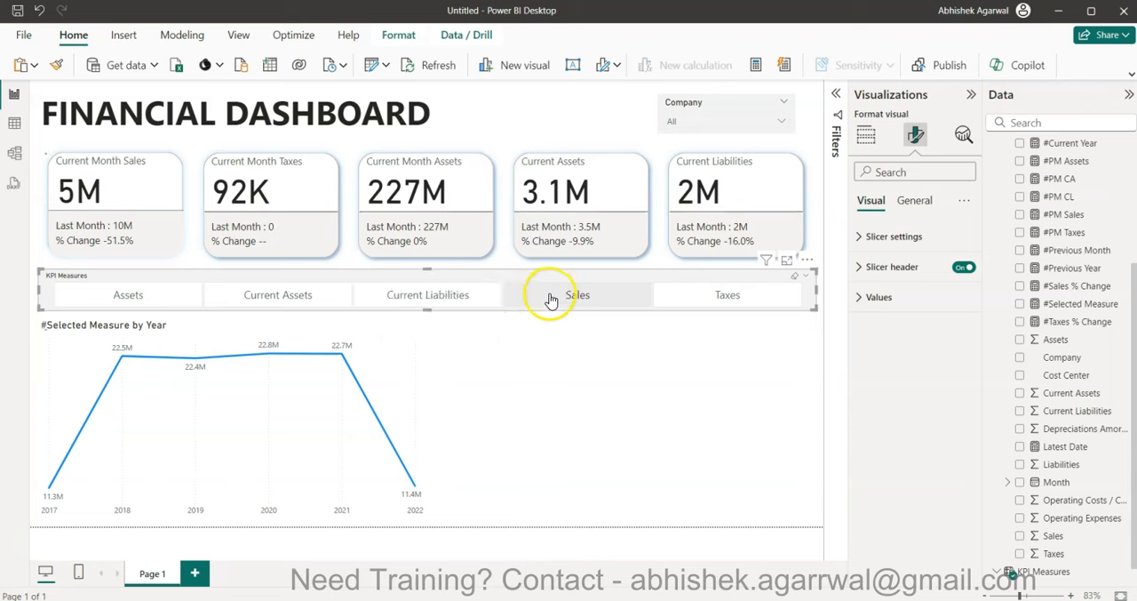
left_click(716, 300)
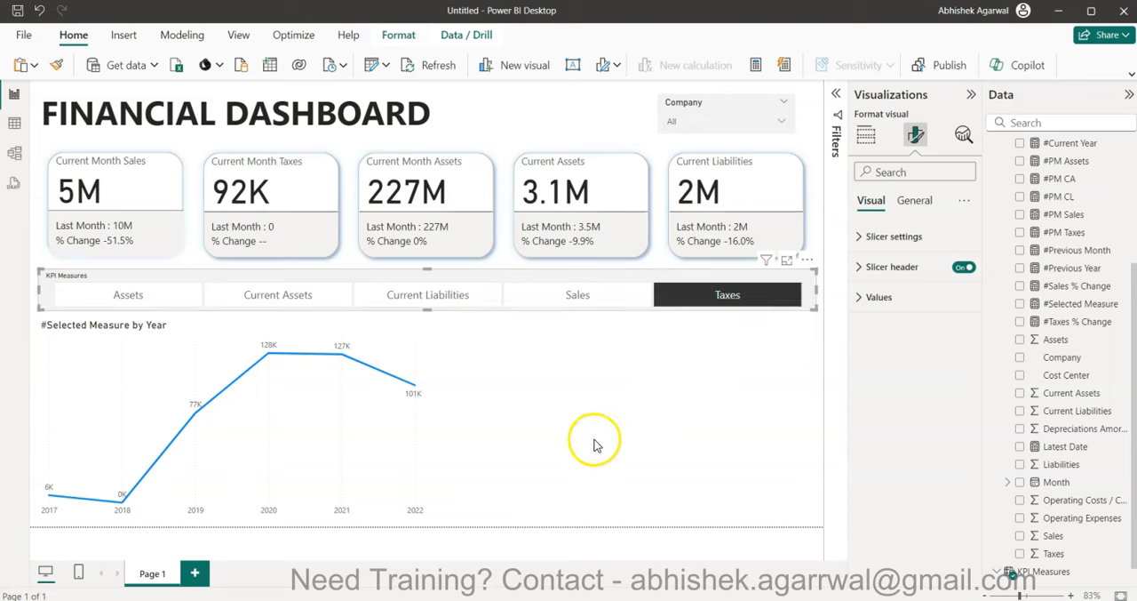
left_click(483, 425)
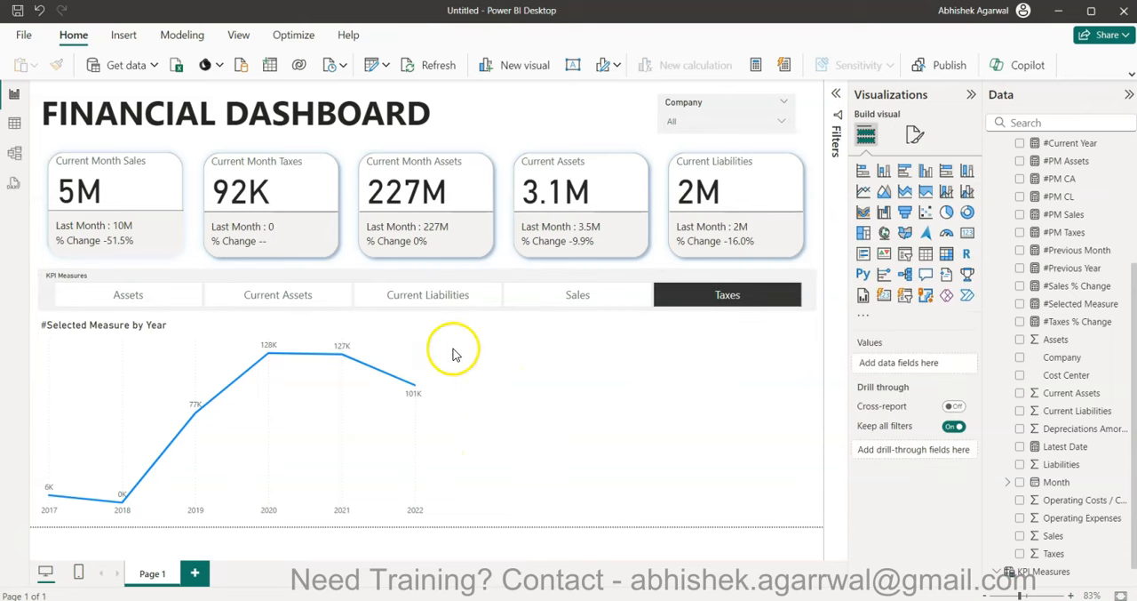
- Change the line chart's title text to "Actual Trend"
left_click(414, 343)
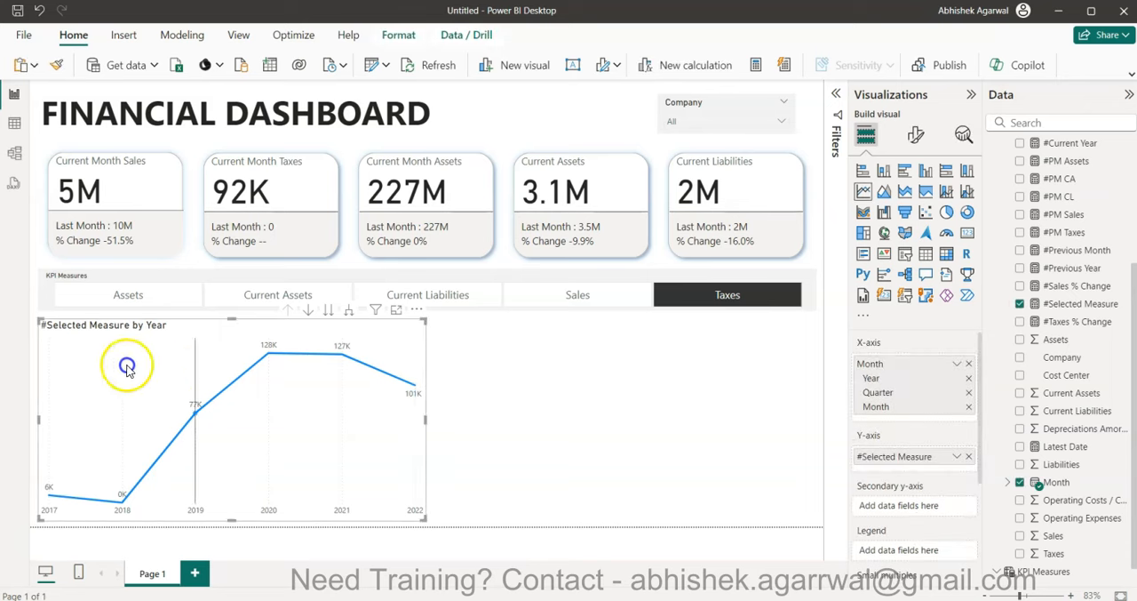
left_click(911, 138)
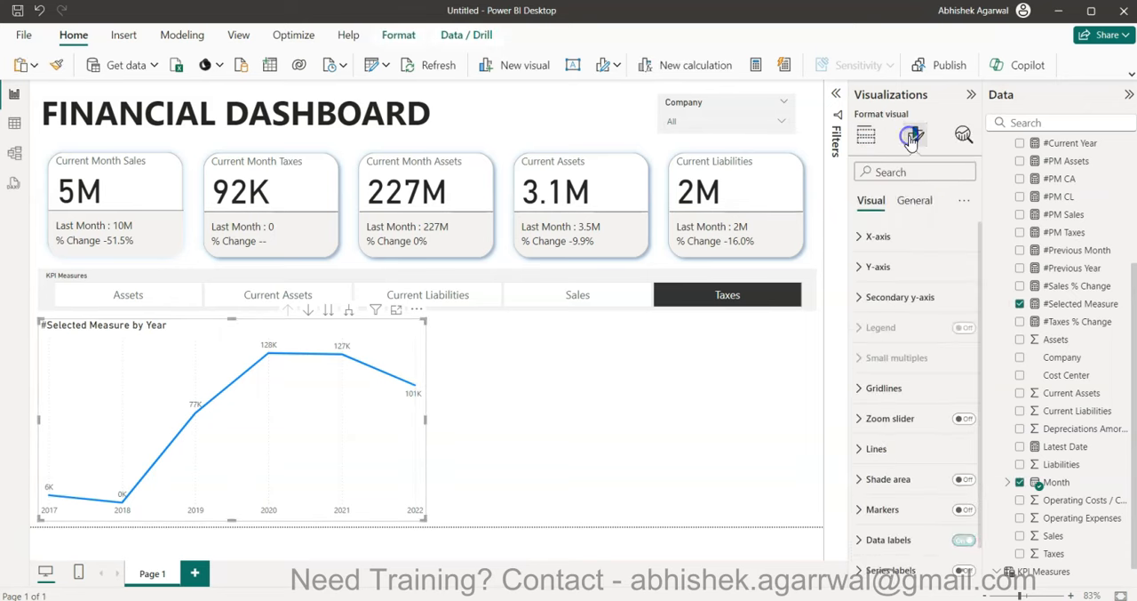
left_click(914, 201)
left_click(906, 273)
left_click(899, 340)
key("ctrl+a")
type("Actual Trend")
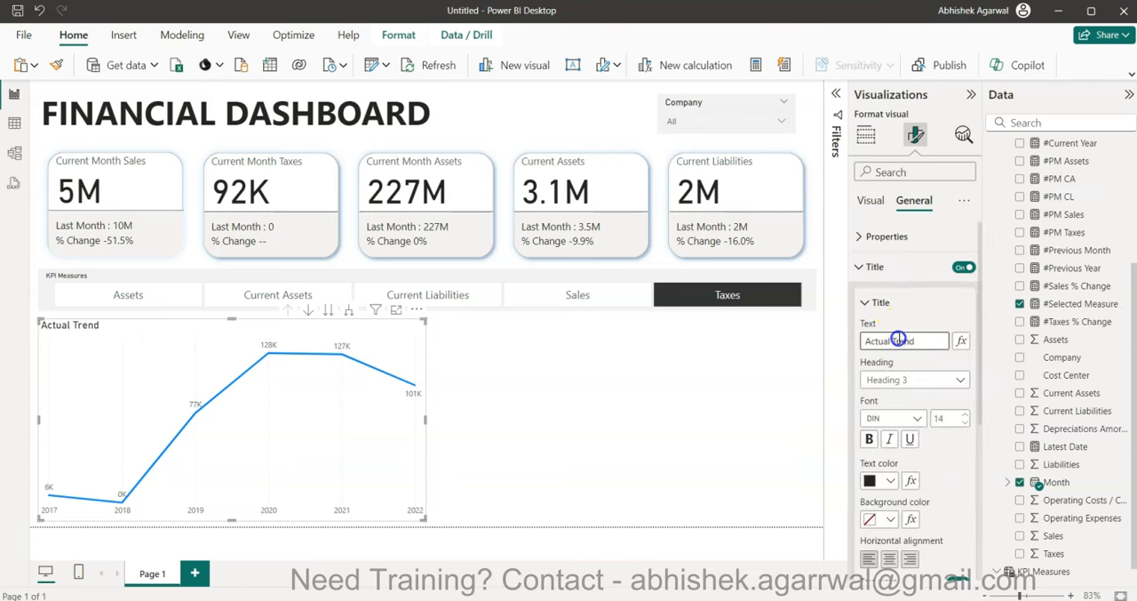
left_click(543, 419)
- Duplicate the Actual Trend chart and place the copy beside it in the right half of the page
left_click(389, 348)
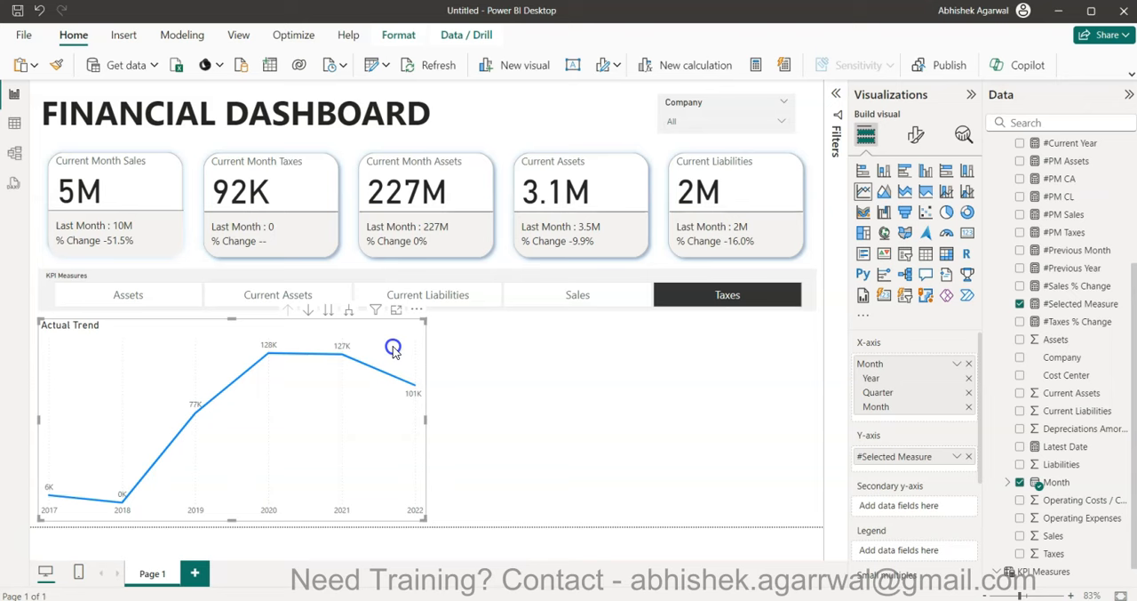
key("ctrl+c")
key("ctrl+v")
left_click_drag(394, 350, 779, 343)
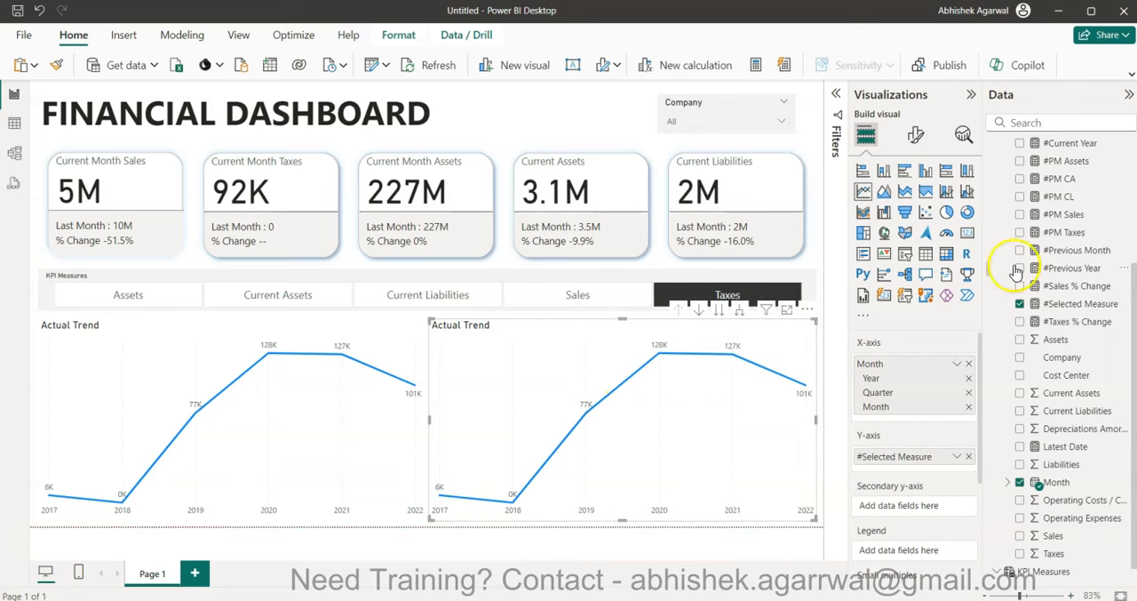
- Change the duplicated chart's title text to "Cumulative Trend"
left_click(916, 134)
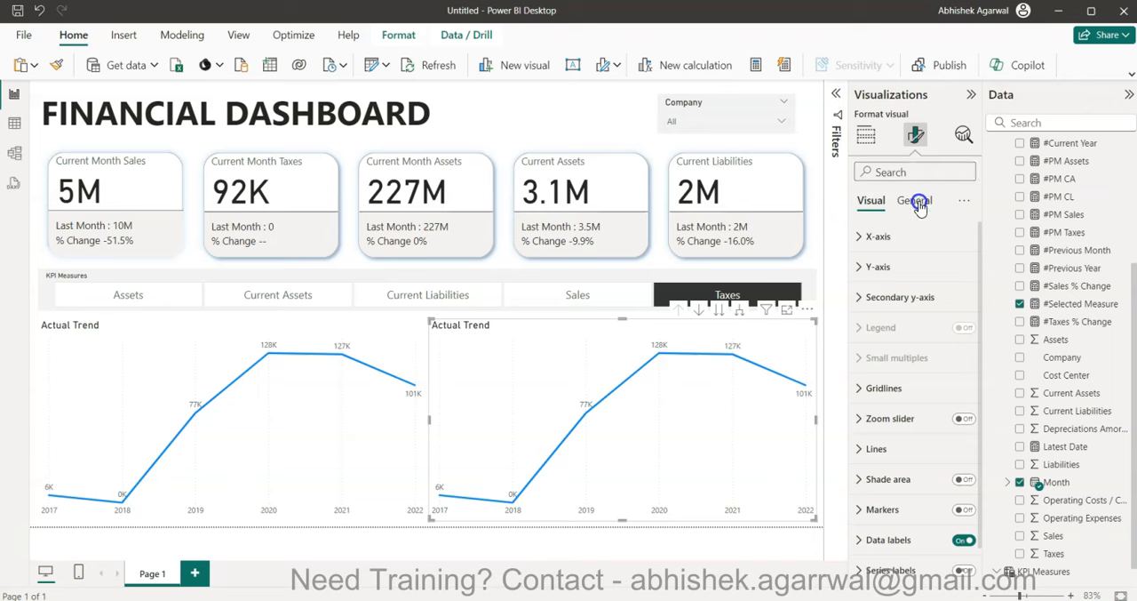
left_click(916, 200)
left_click(919, 294)
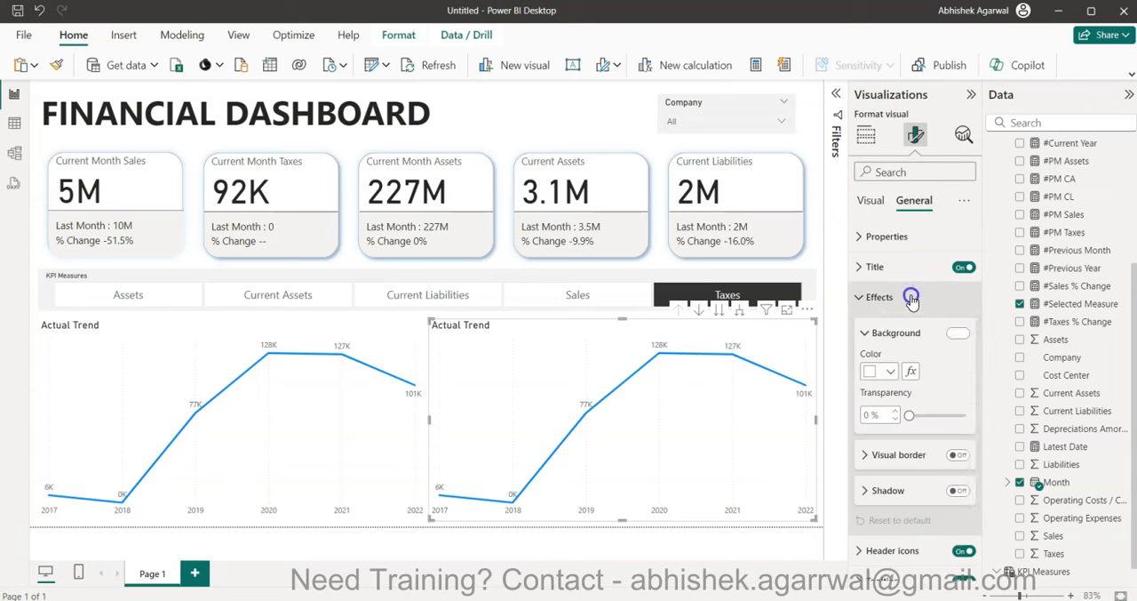
left_click(888, 267)
left_click_drag(862, 340, 889, 340)
type("cumul")
key("BackSpace")
key("BackSpace")
key("BackSpace")
key("BackSpace")
key("BackSpace")
type("Cumulative")
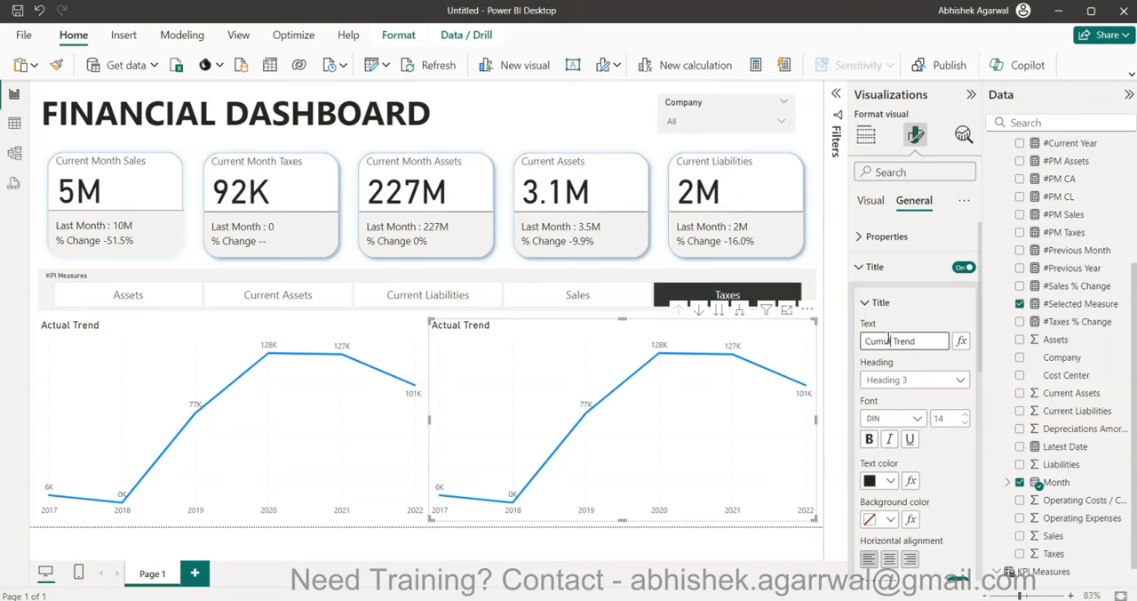
left_click(494, 368)
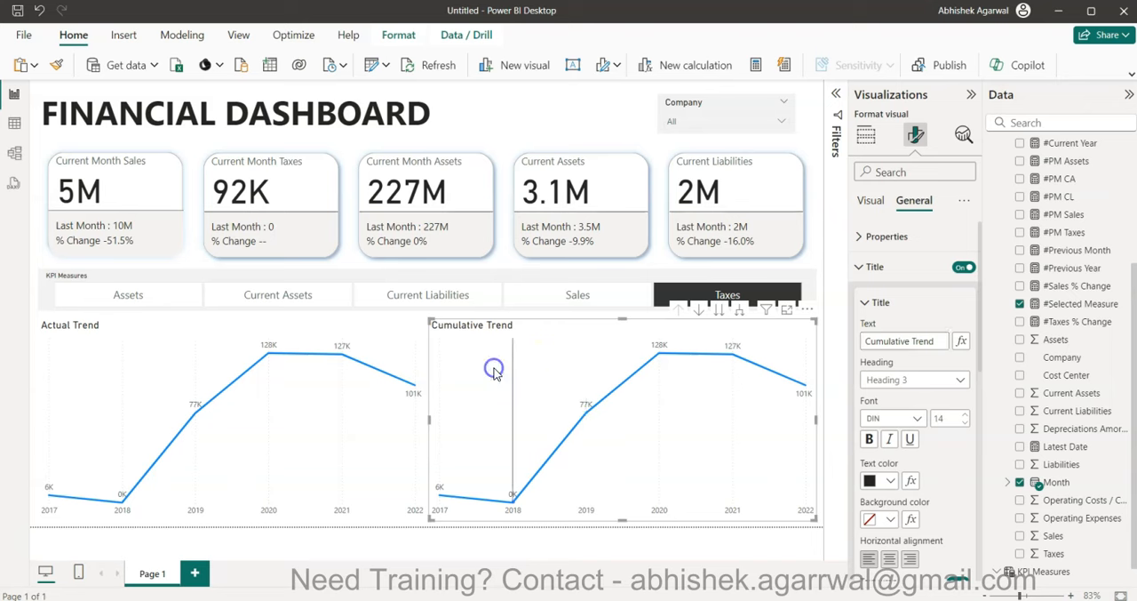
- Create a measure named #Running Sum in Financials, starting with CALCULATE and [#Selected Measure] as its expression
left_click(864, 138)
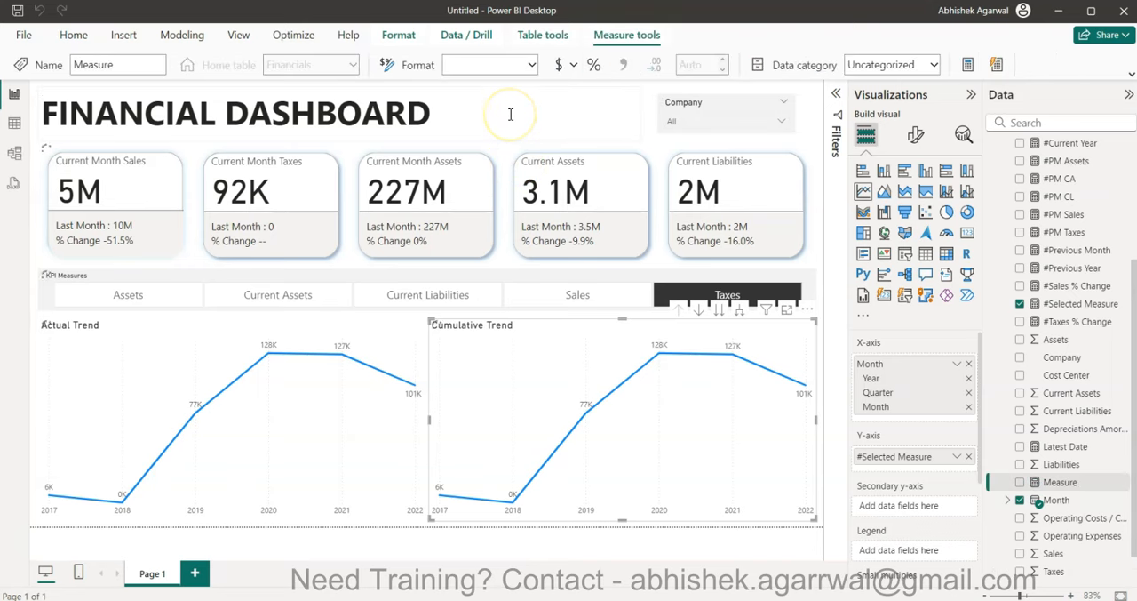
type("#Running su")
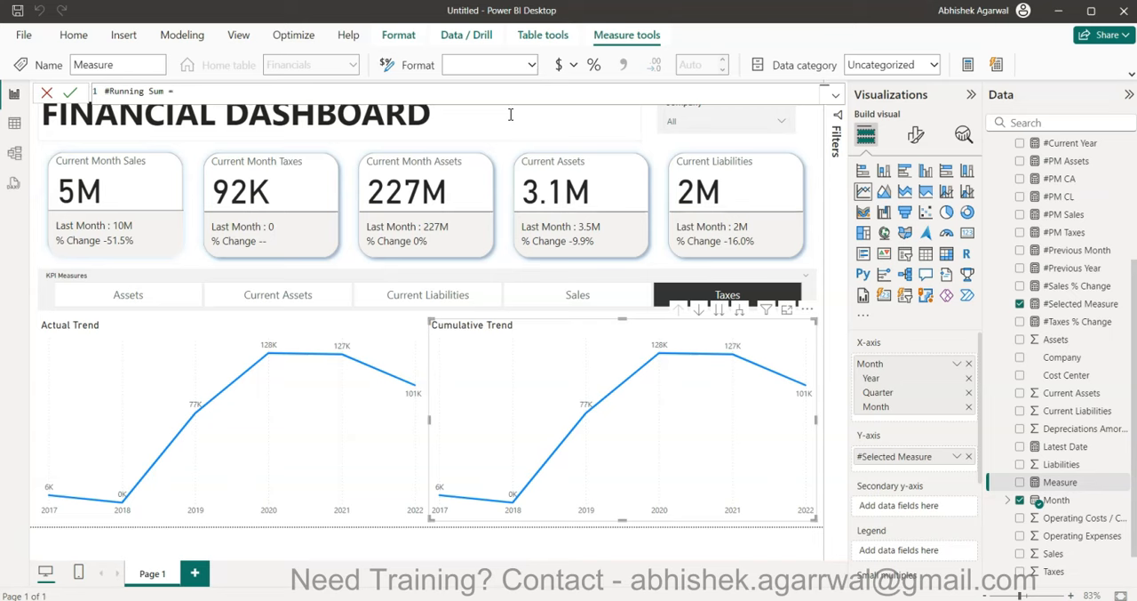
type("CALCULATE(")
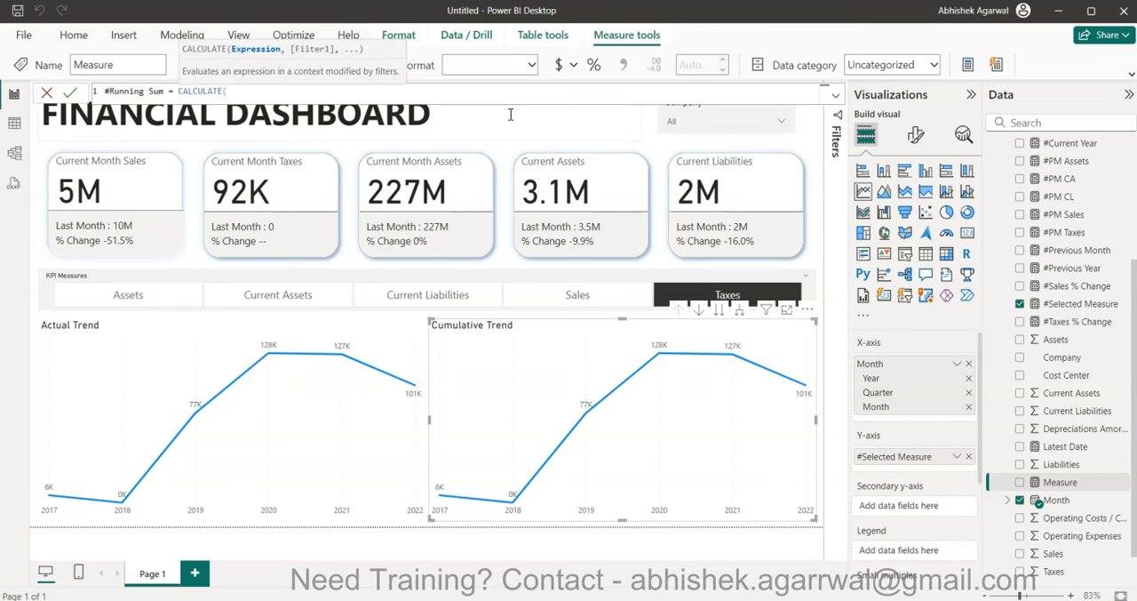
type("[#Selected Measure]")
key("Up")
key("Up")
key("Up")
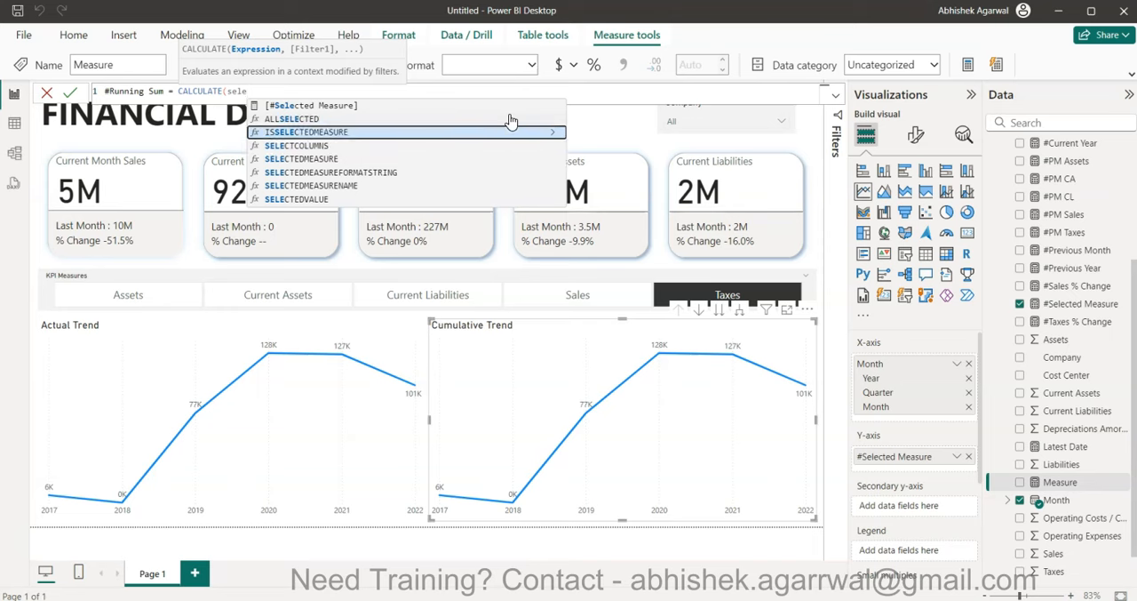
key("Tab")
type(",")
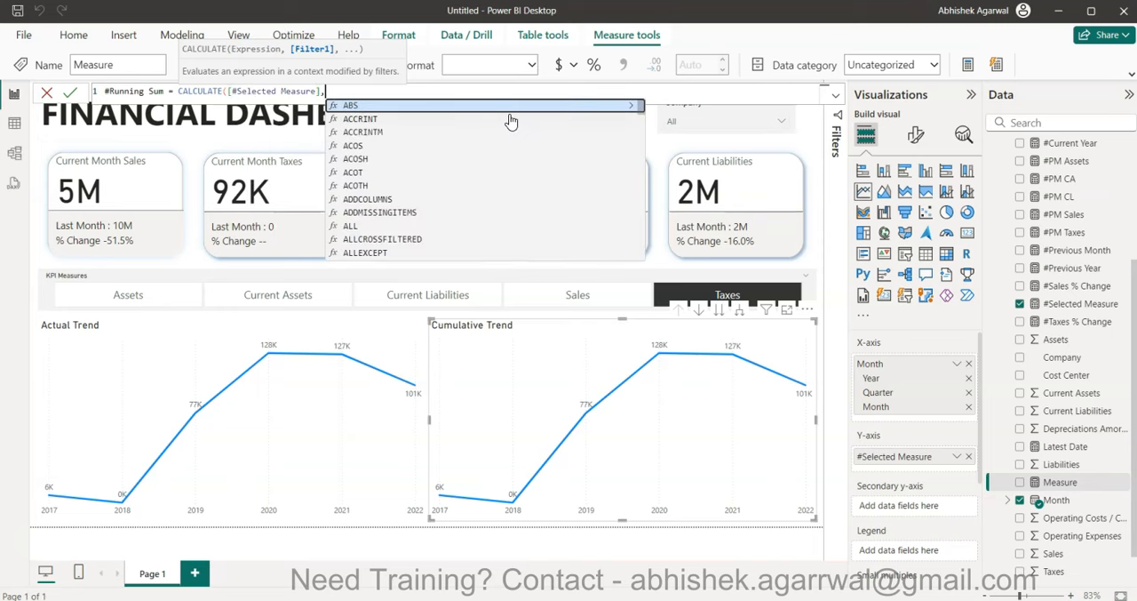
type("all")
- Add ALLSELECTED(Financials) as the first filter argument of CALCULATE in the #Running Sum formula
key("Down")
key("Down")
key("Down")
key("Down")
key("Tab")
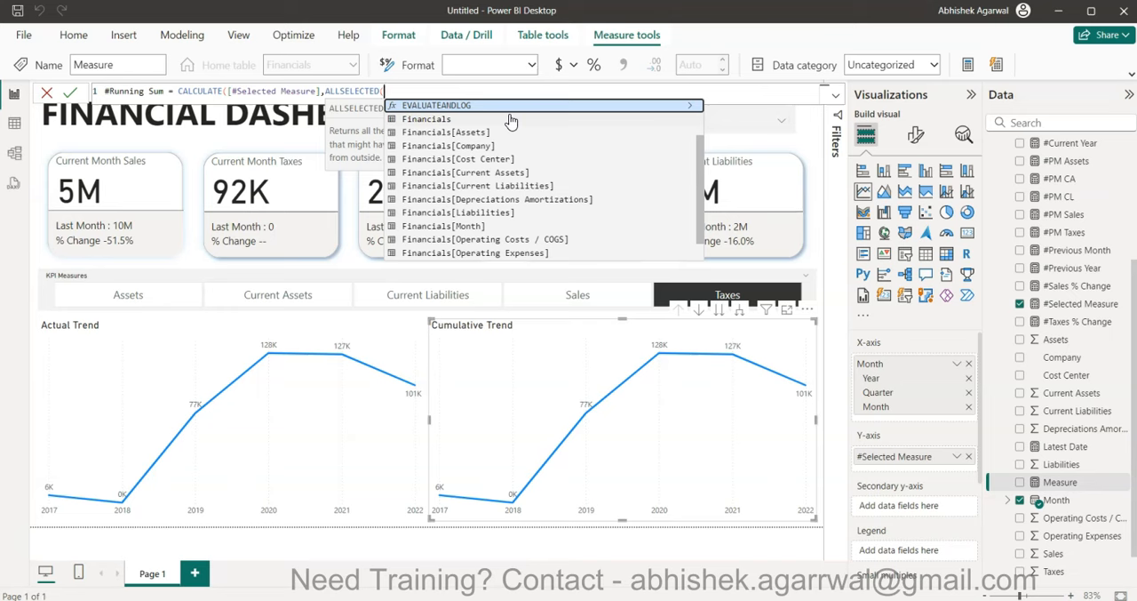
left_click(511, 119)
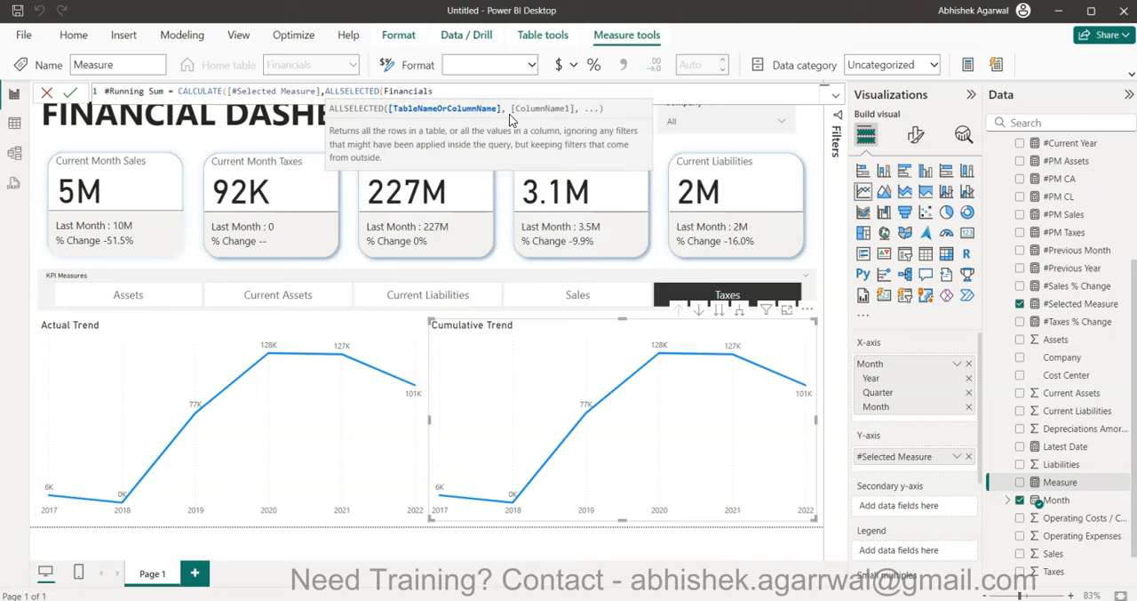
type("),")
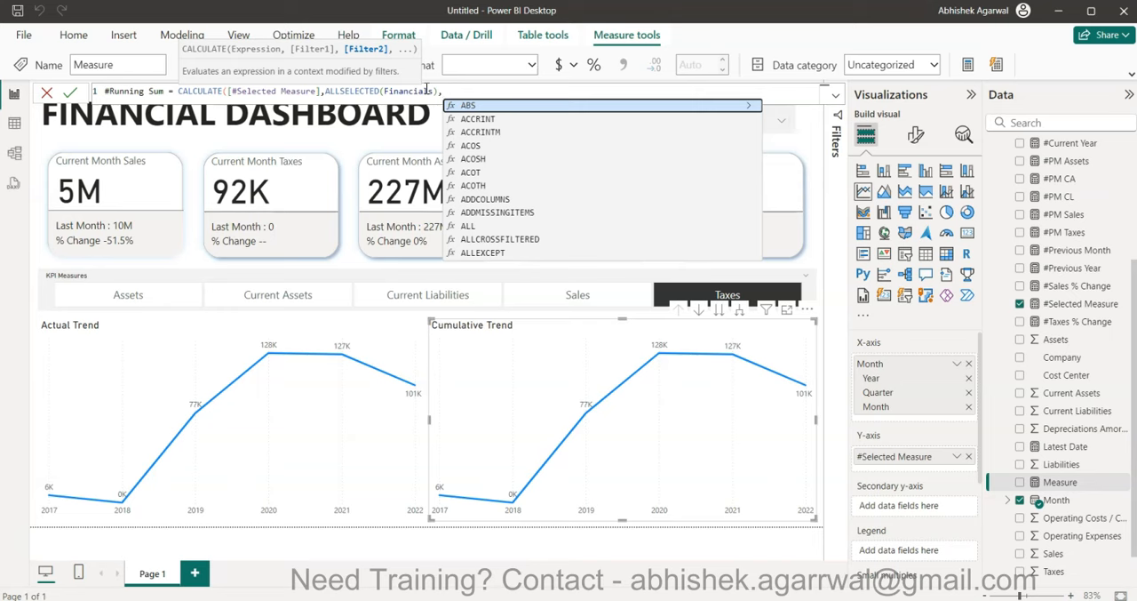
- Start the second CALCULATE filter with the Financials[Month] column
type("fin")
key("Down")
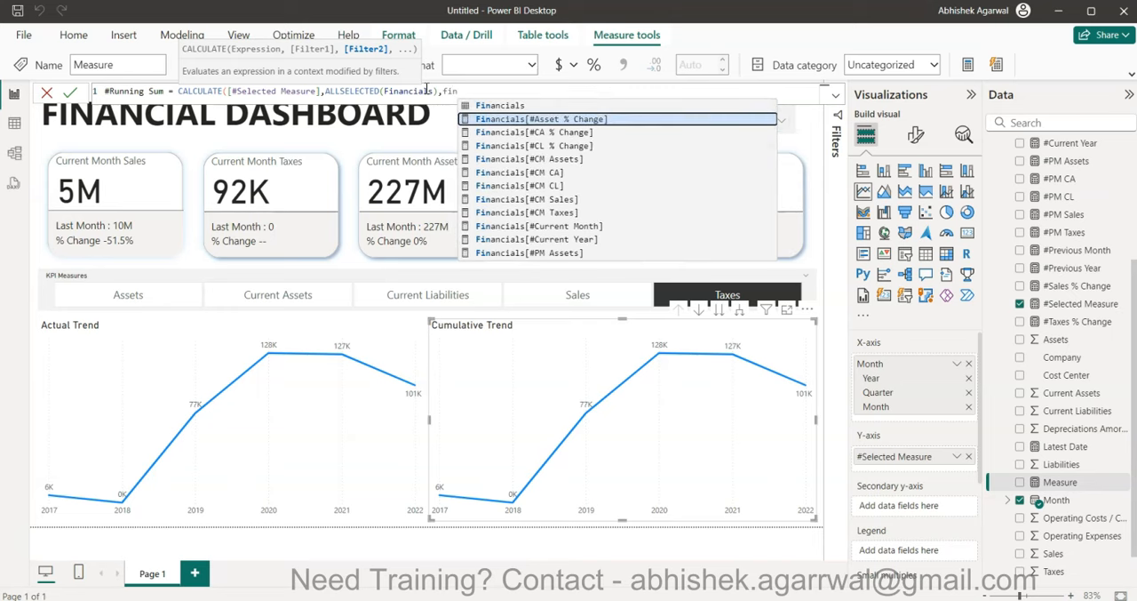
key("BackSpace")
key("BackSpace")
key("BackSpace")
type("mon")
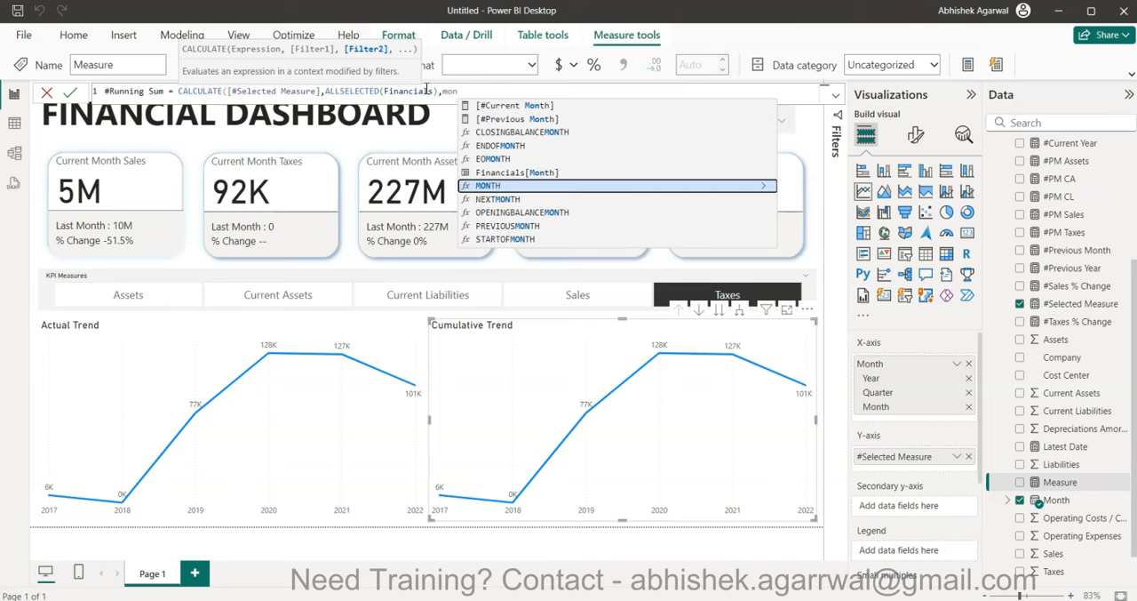
key("Up")
key("Tab")
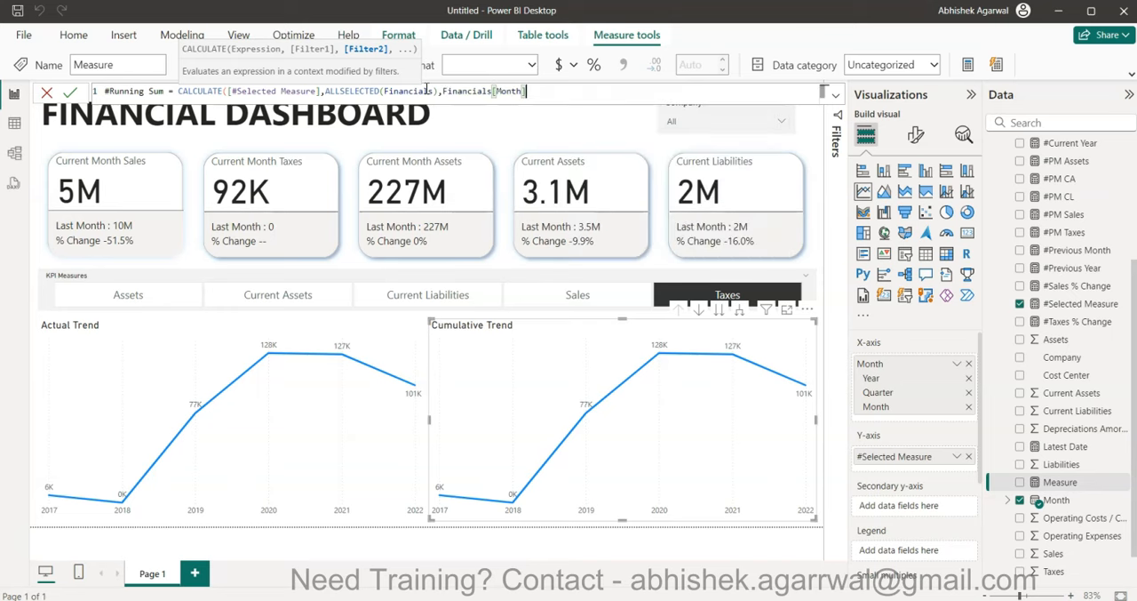
- Complete the filter condition with <= MAX(Financials[Month]) and commit the #Running Sum measure
type("<= MAX")
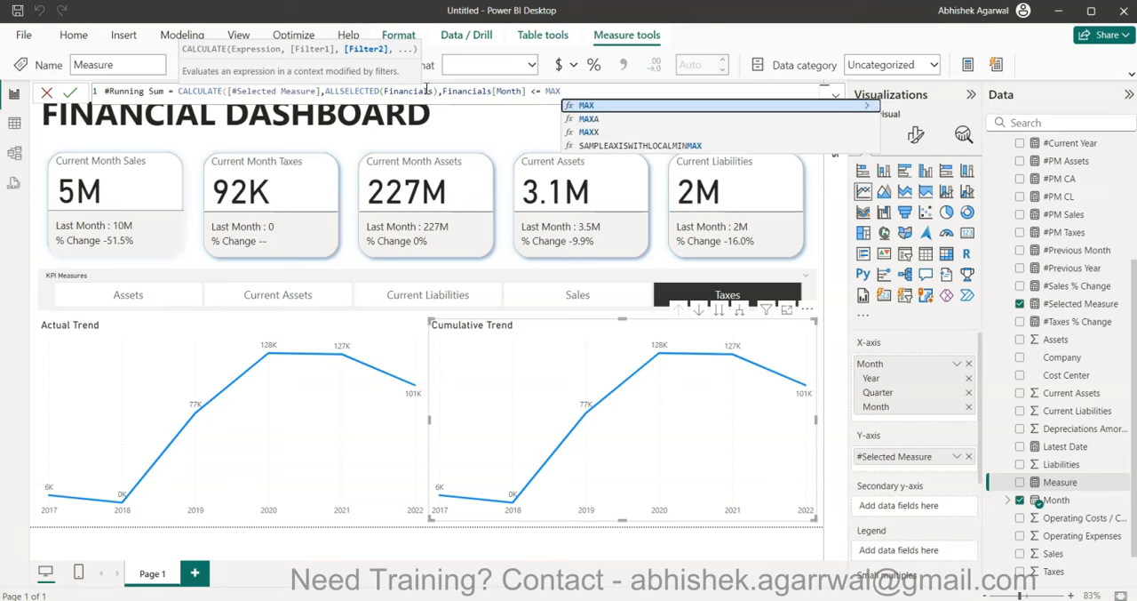
type("(Financials[")
type("Month")
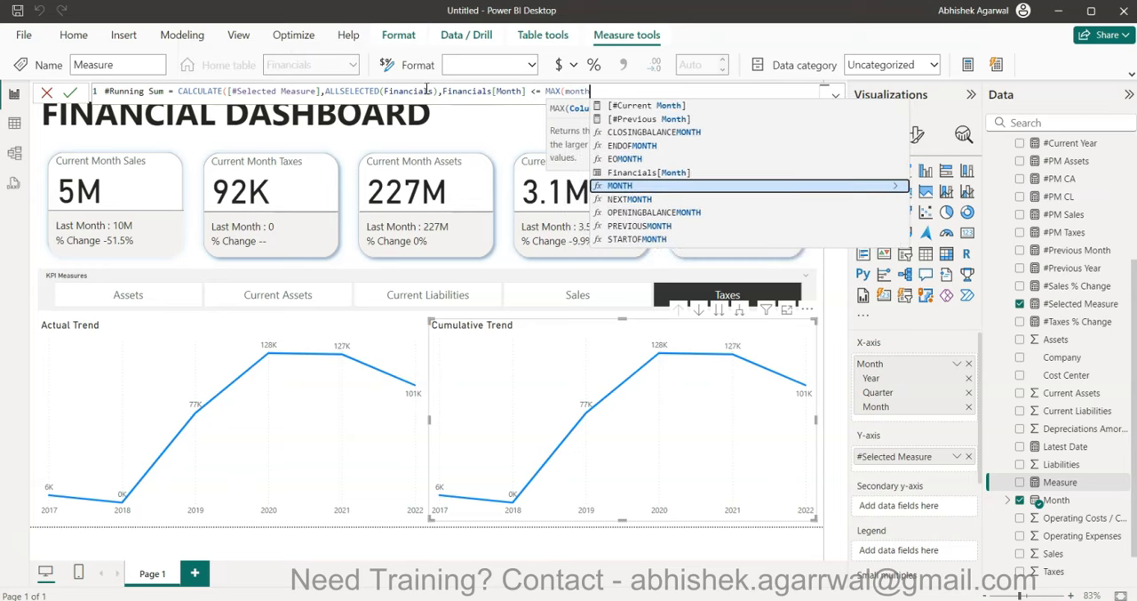
key("Tab")
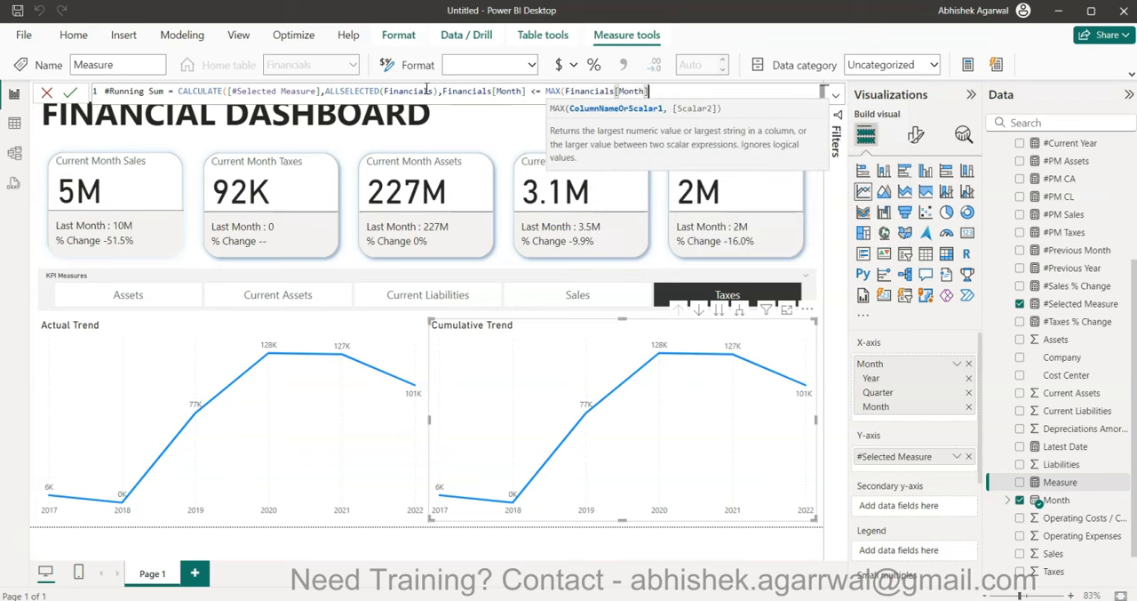
type(")")
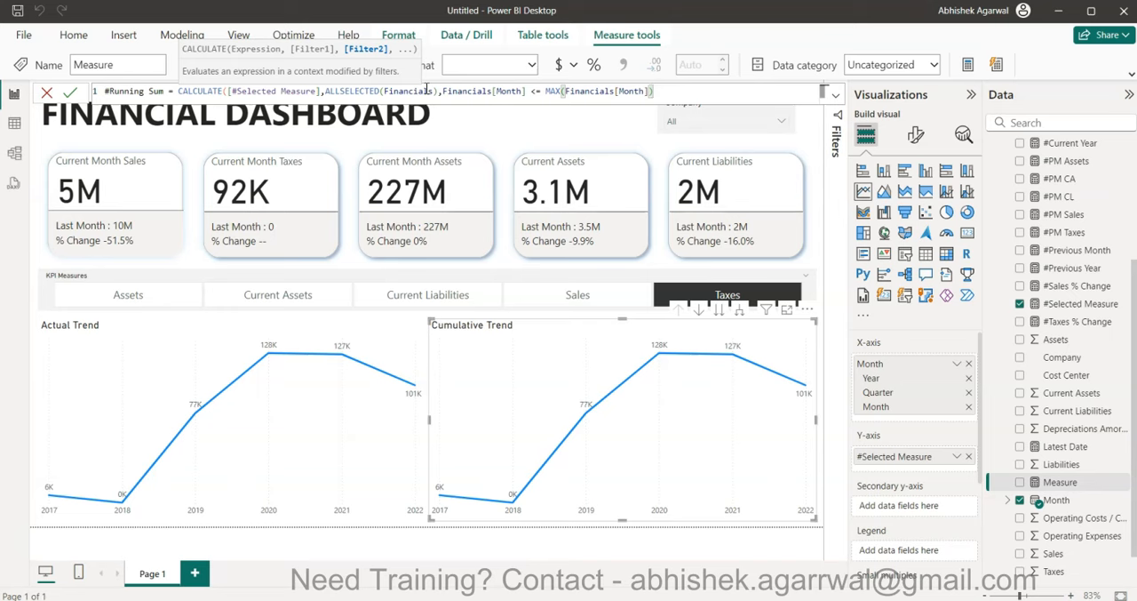
type(")")
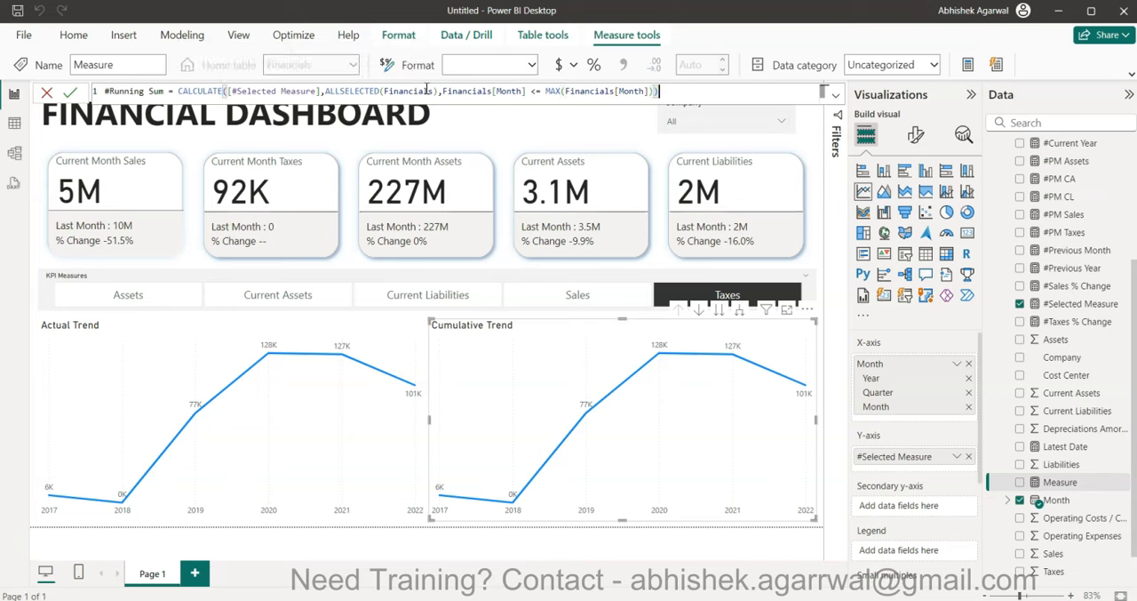
key("Return")
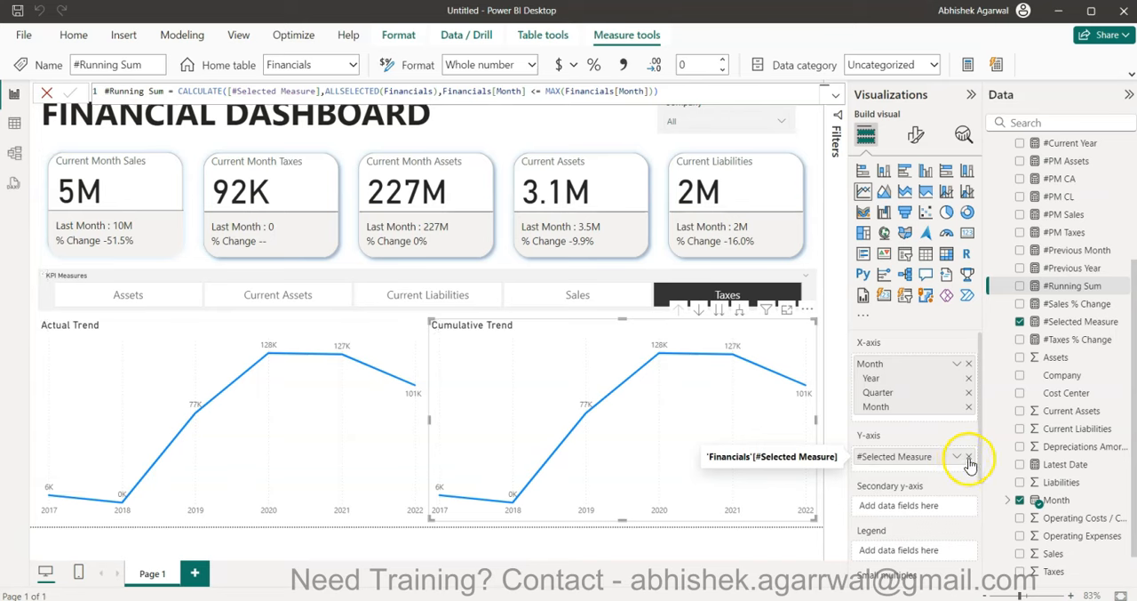
- Replace #Selected Measure with #Running Sum on the Y-axis of the Cumulative Trend chart
left_click(968, 457)
mouse_move(1066, 286)
left_mouse_down()
mouse_move(988, 290)
mouse_move(924, 453)
left_mouse_up()
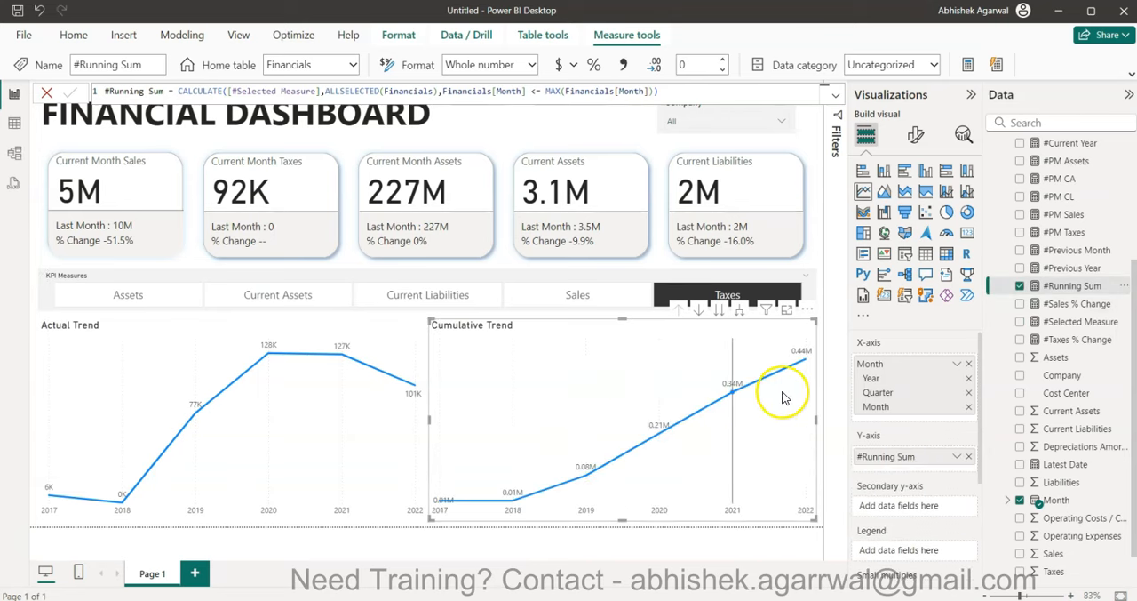
mouse_move(802, 378)
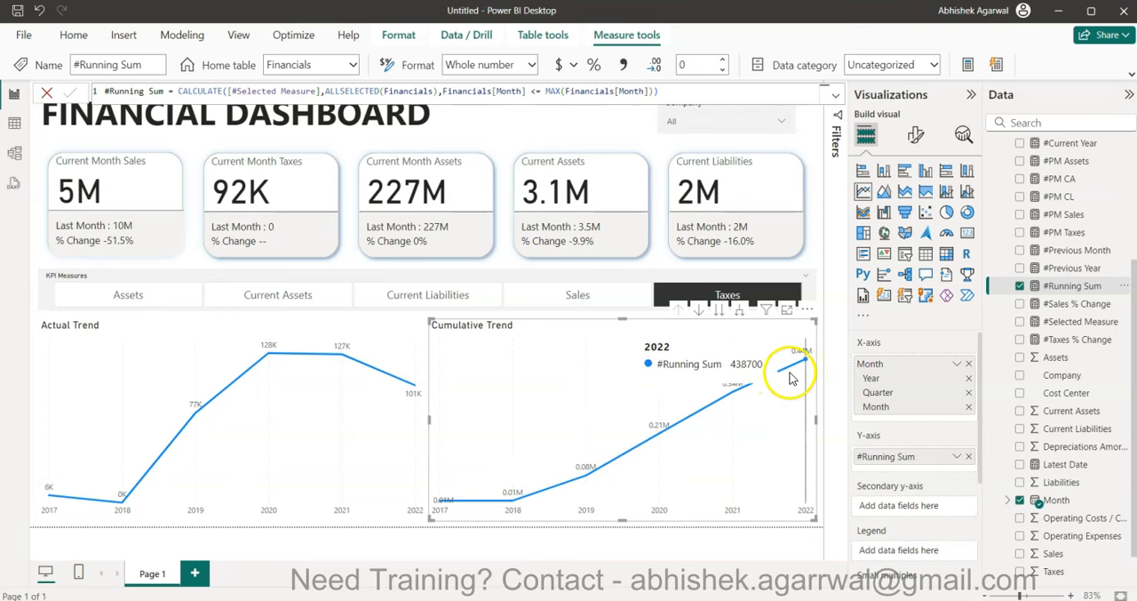
- Check both trend charts for Assets, Current Assets, Current Liabilities, Sales and Taxes using the KPI Measures slicer
left_click(127, 295)
right_click(127, 294)
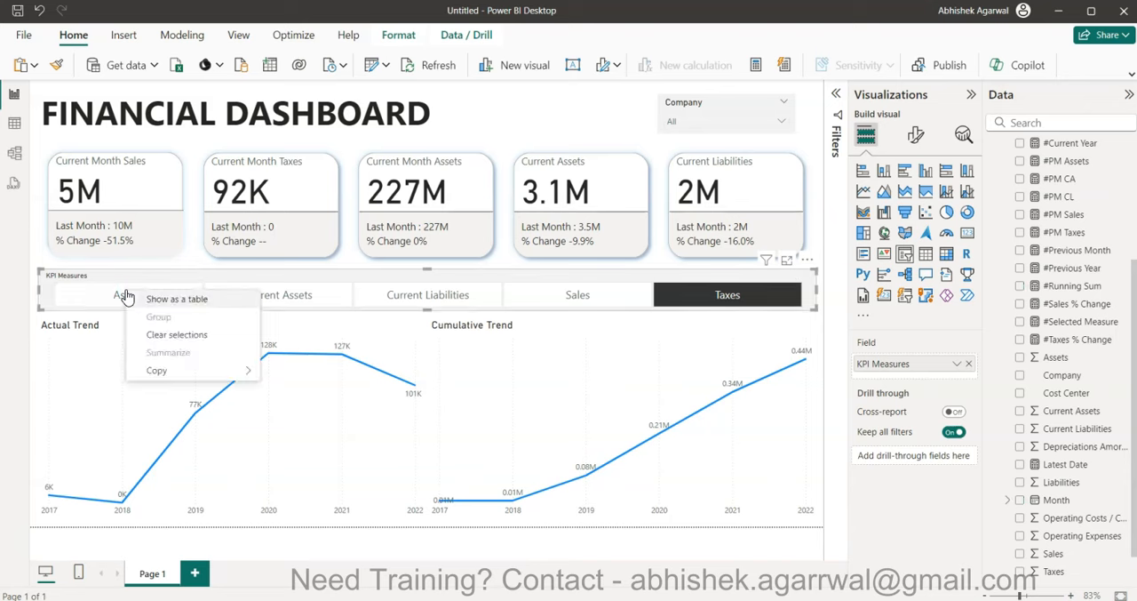
left_click(100, 299)
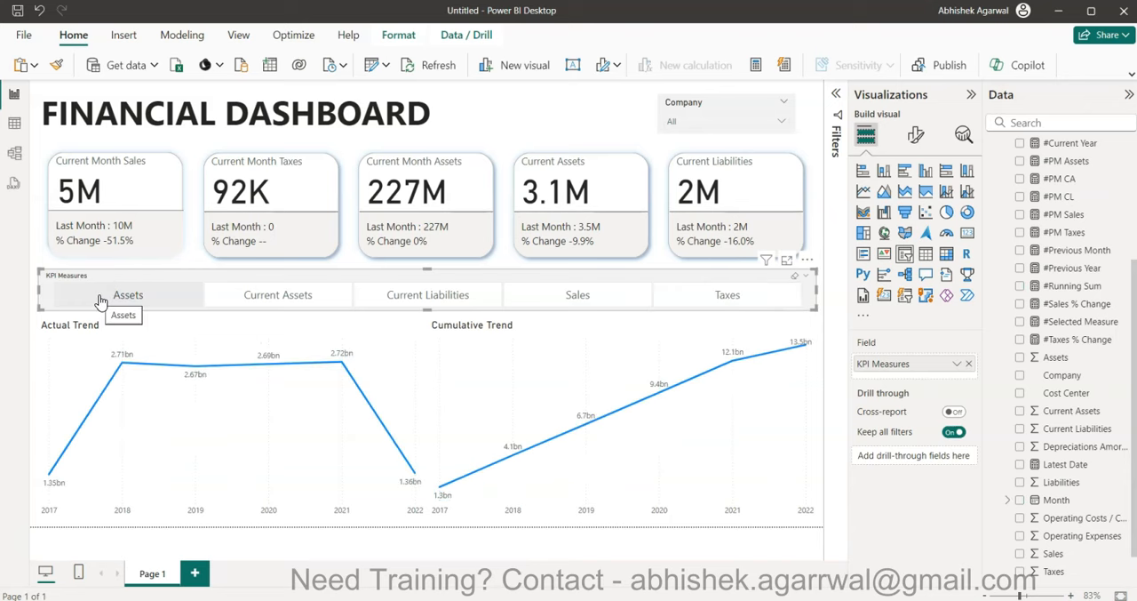
left_click(256, 298)
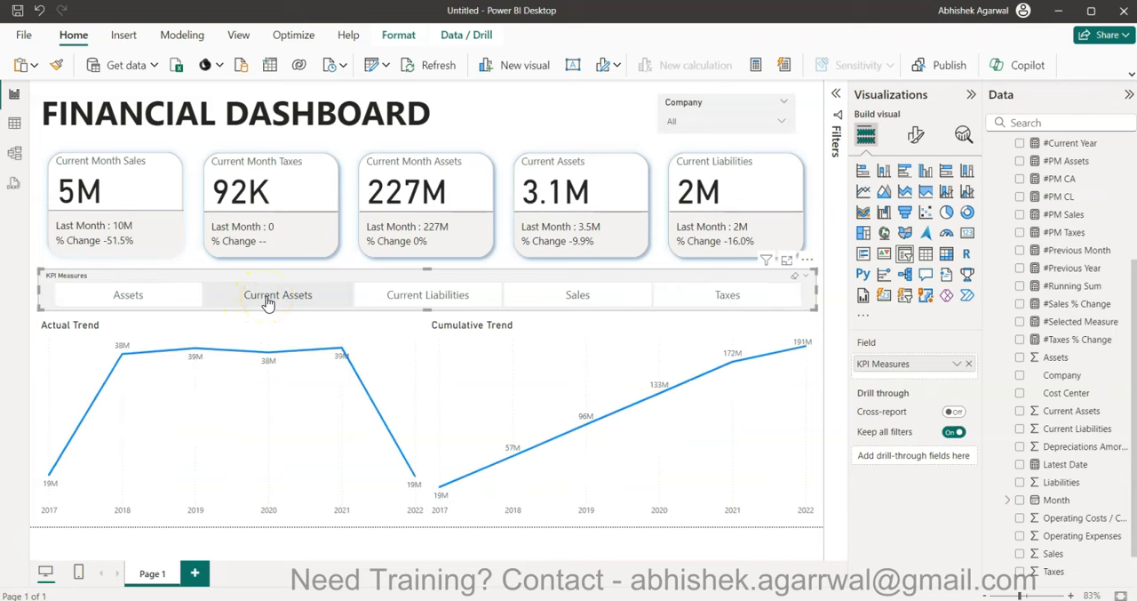
left_click(406, 294)
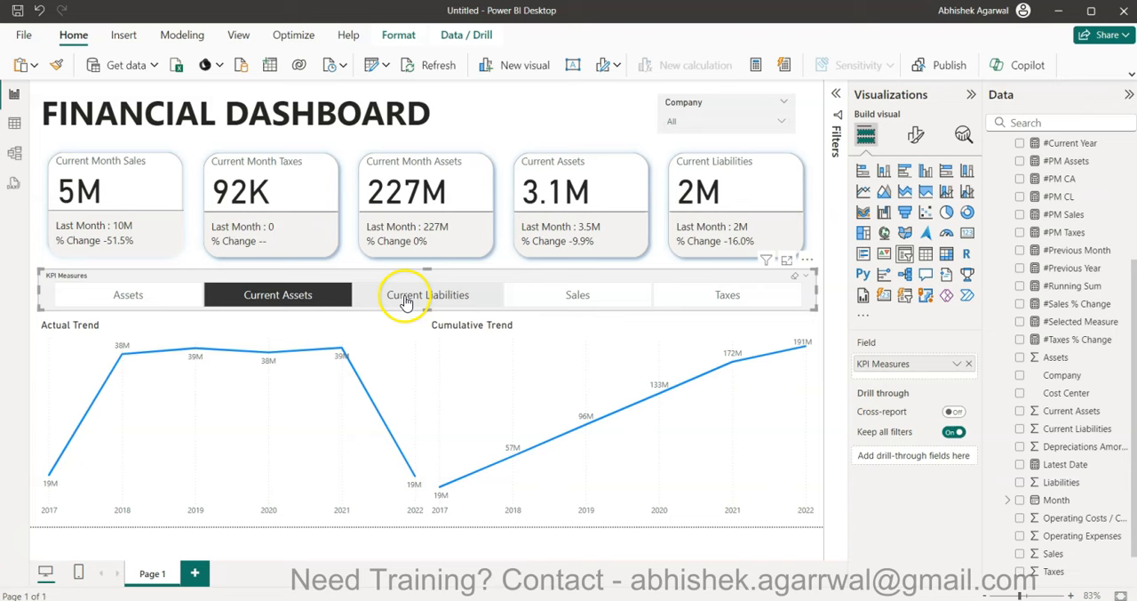
left_click(557, 297)
left_click(709, 297)
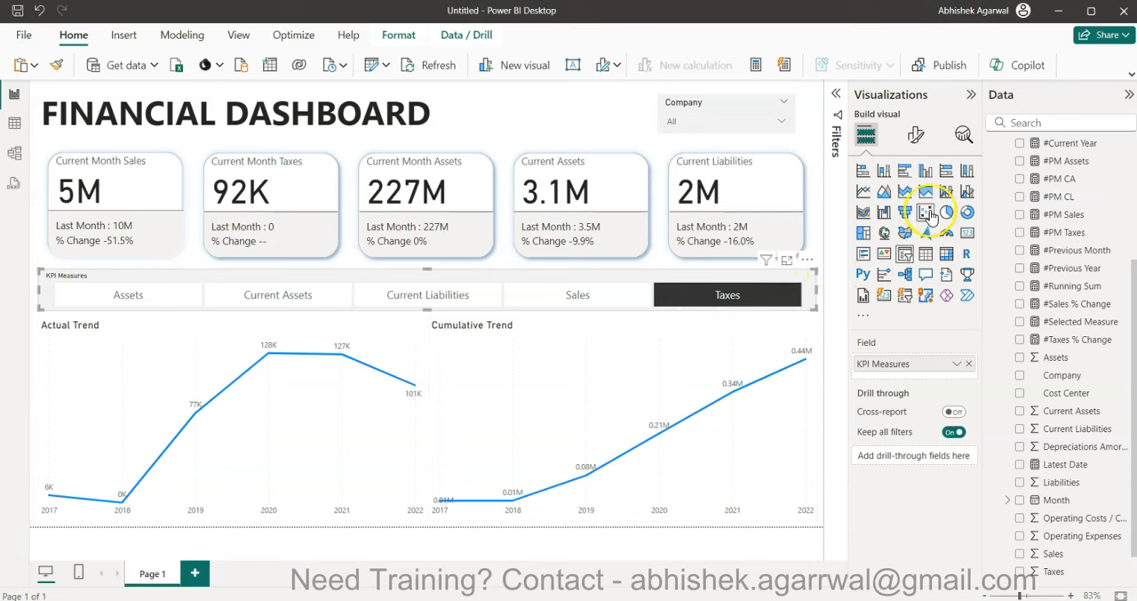
- Convert the Cumulative Trend and Actual Trend line charts to area charts, keeping the KPI Measures slicer as a slicer
left_click(883, 192)
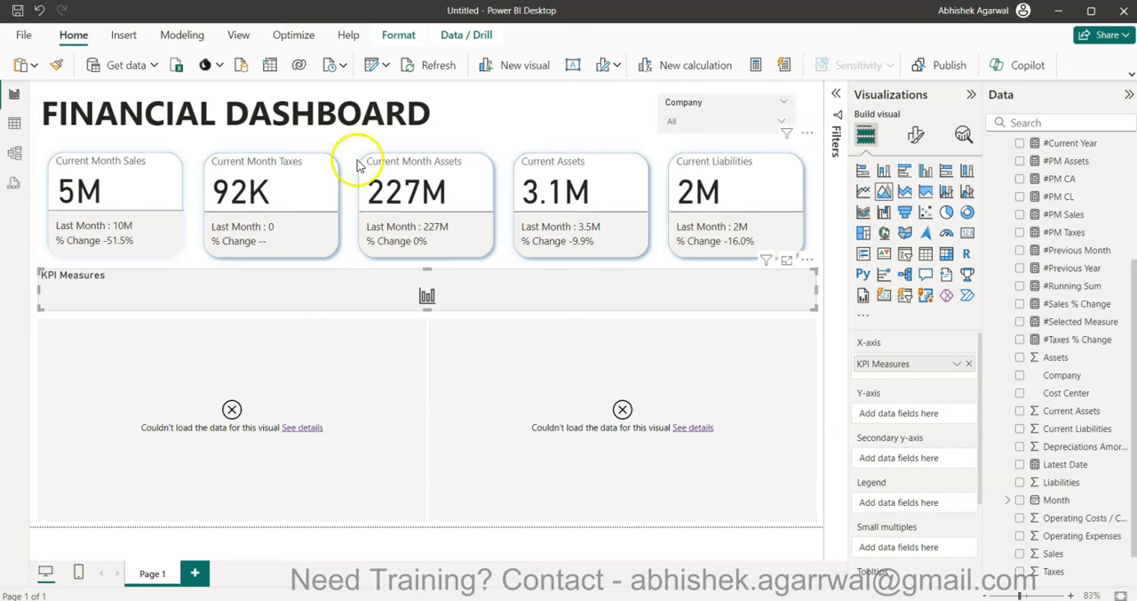
left_click(40, 11)
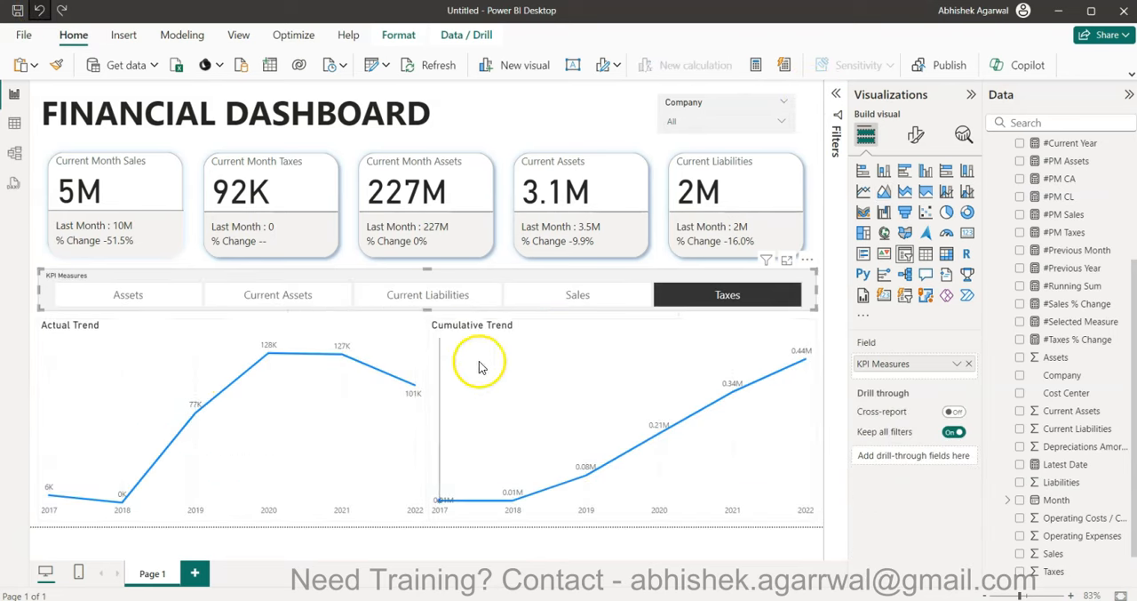
left_click(551, 391)
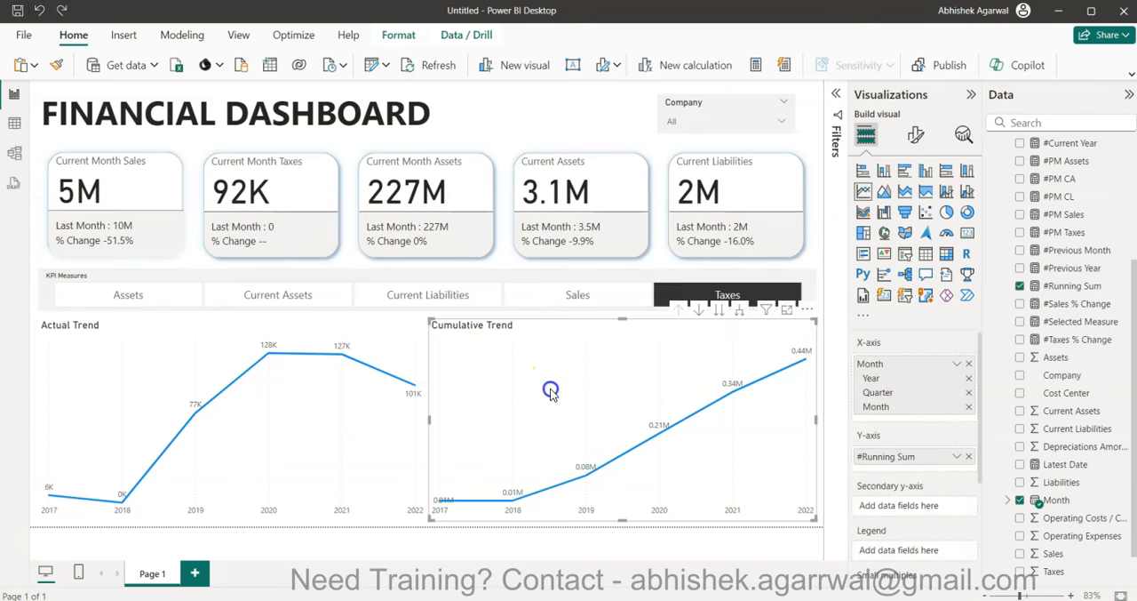
left_click(884, 194)
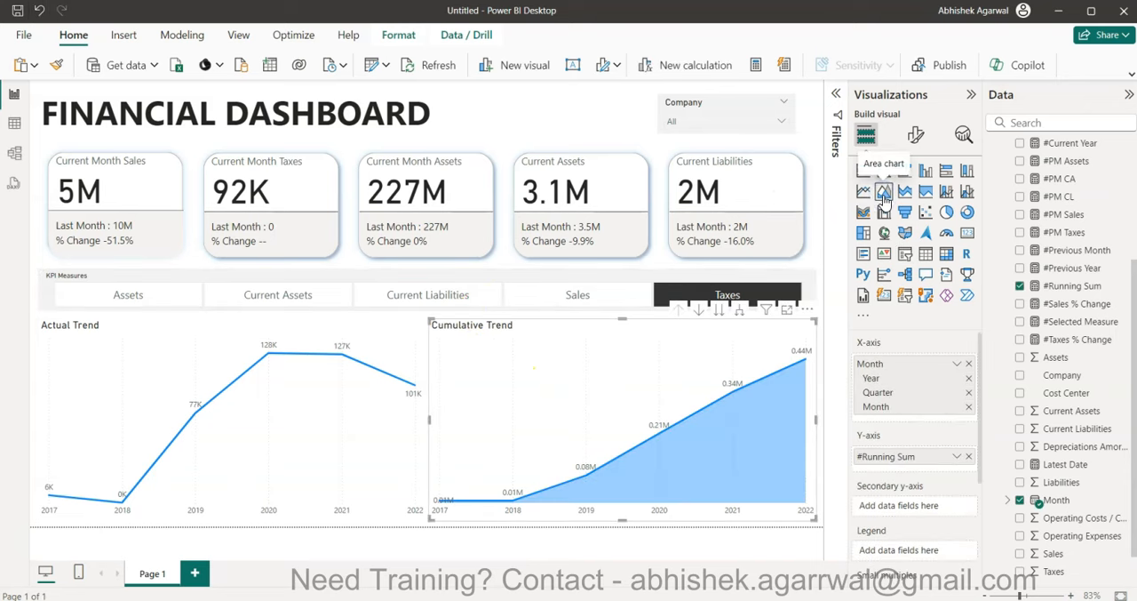
left_click(180, 346)
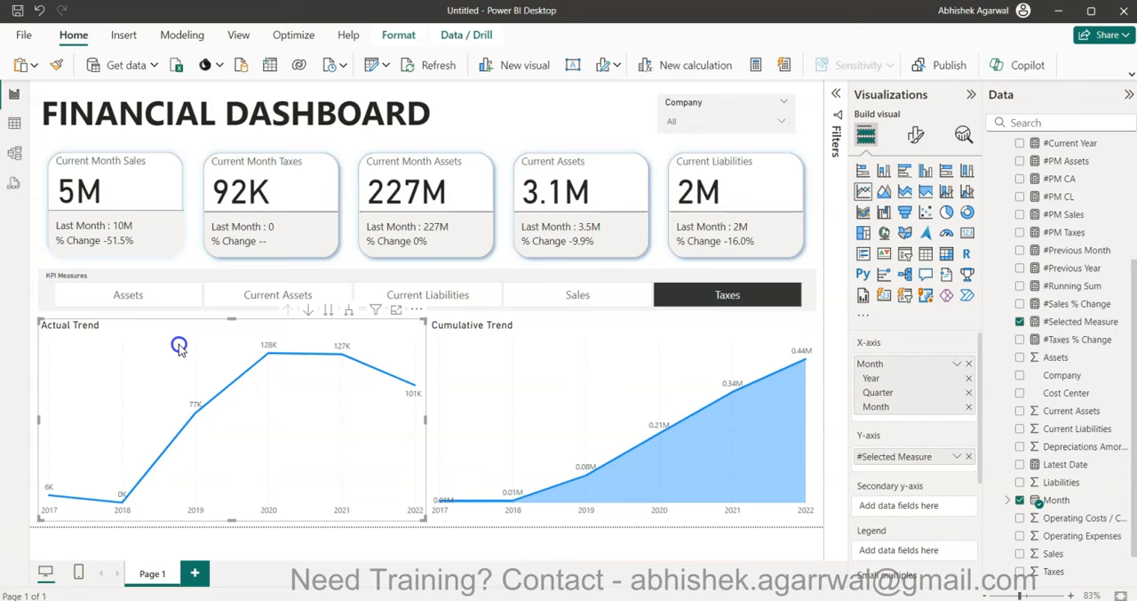
left_click(885, 194)
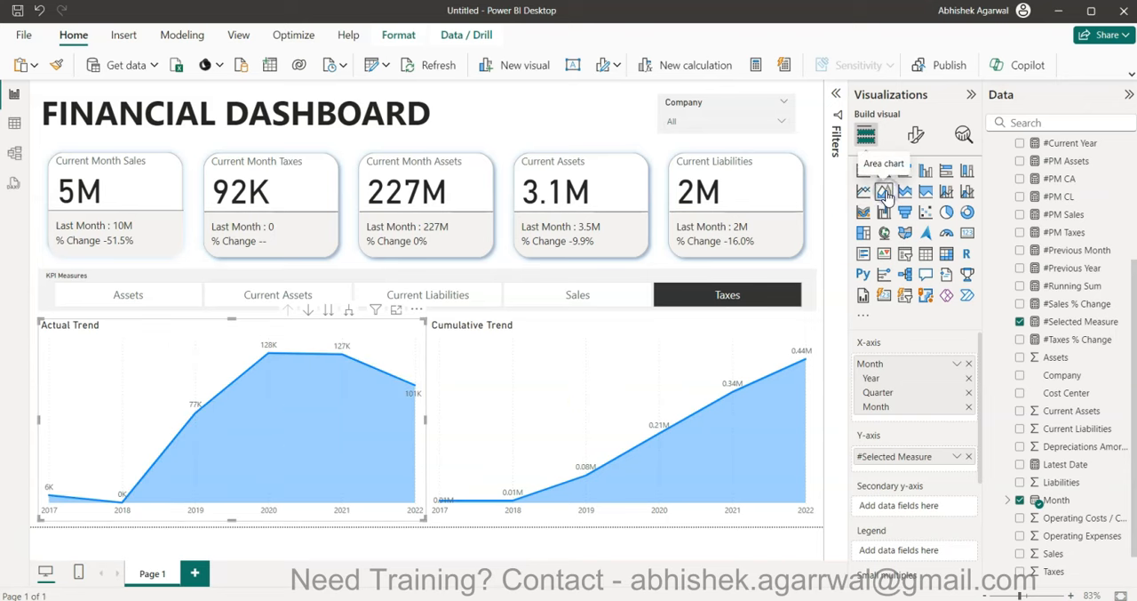
- Collapse the Visualizations and Data panes and filter the dashboard to the company Everest Group
left_click(972, 94)
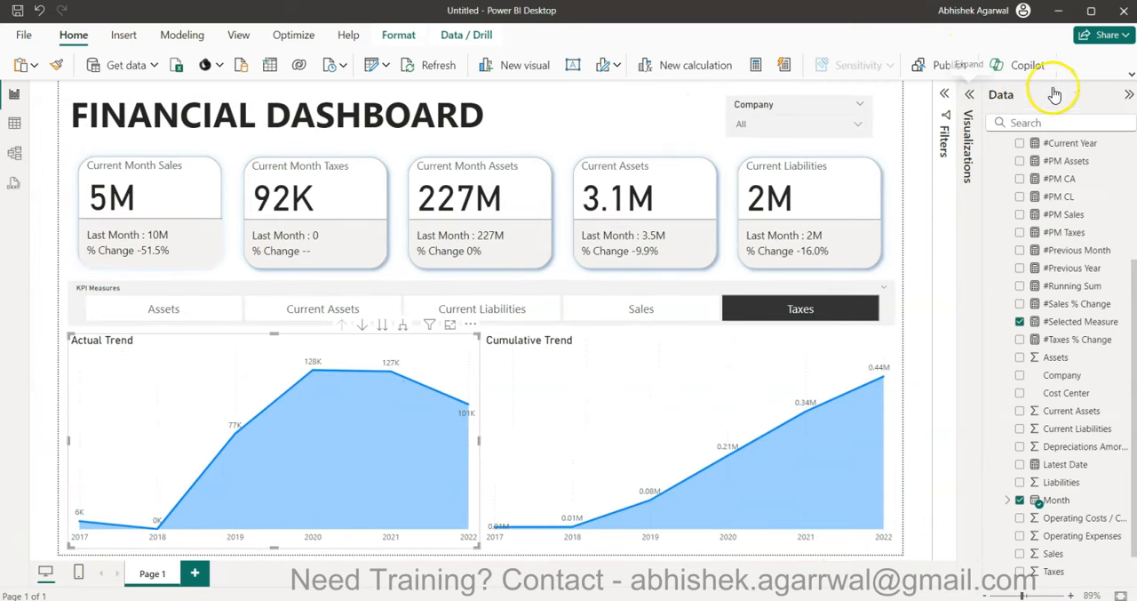
left_click(1129, 95)
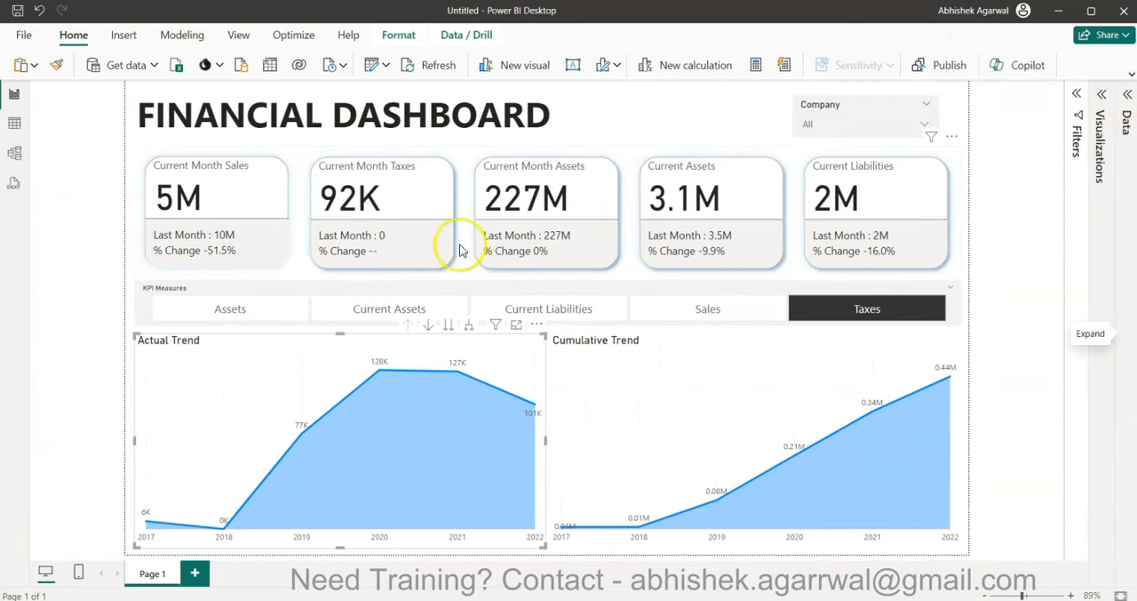
left_click(855, 122)
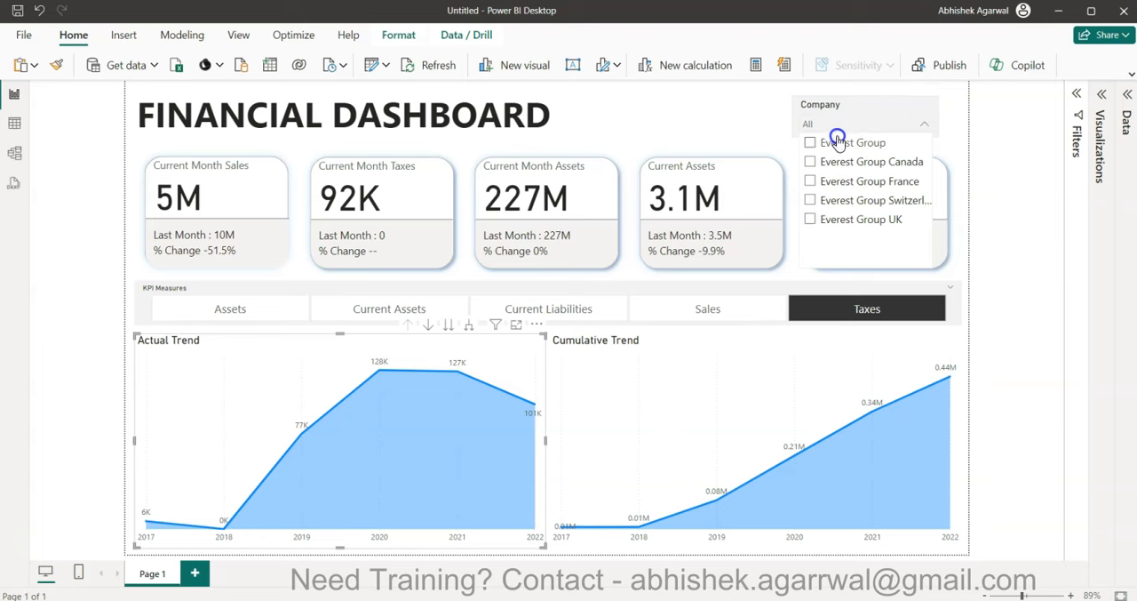
left_click(837, 143)
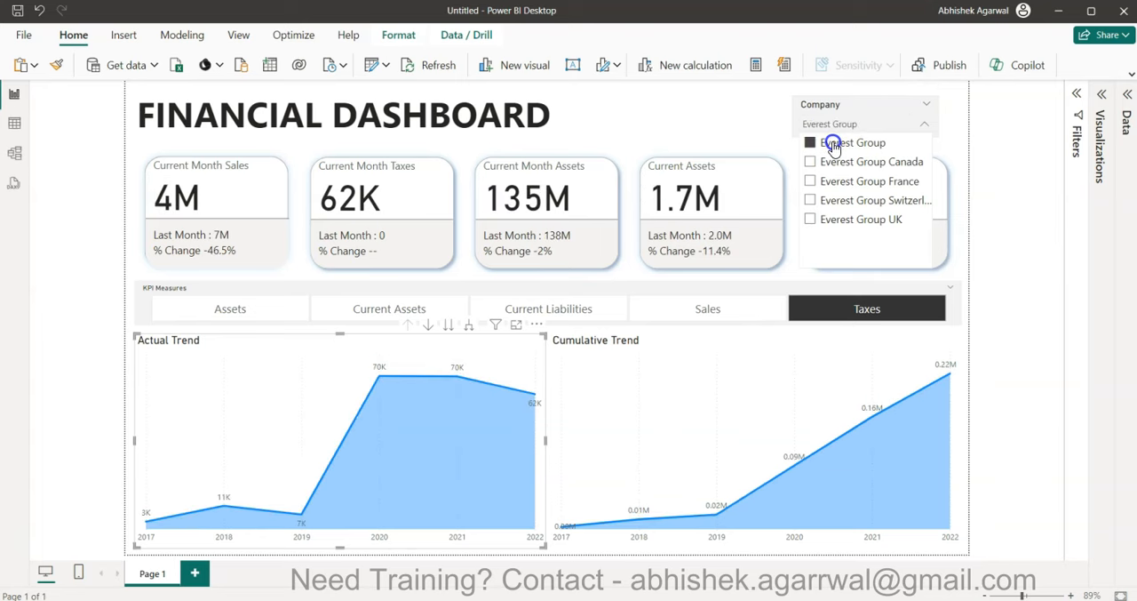
left_click(997, 177)
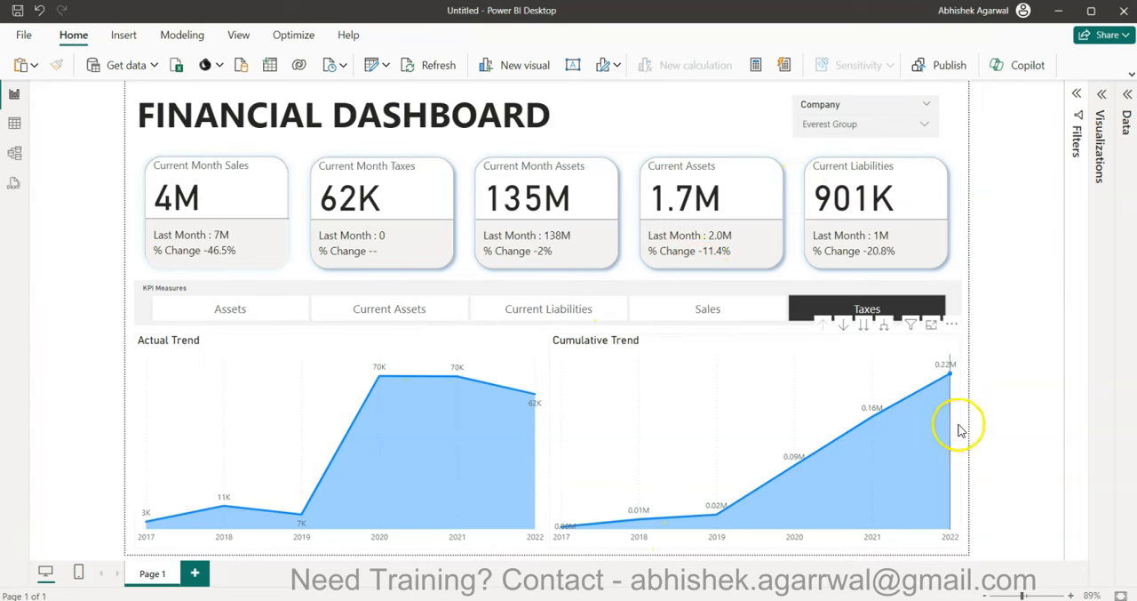
- Switch the KPI Measures slicer through Sales and Current Liabilities to Current Assets and examine the Cumulative Trend value for 2018
left_click(722, 311)
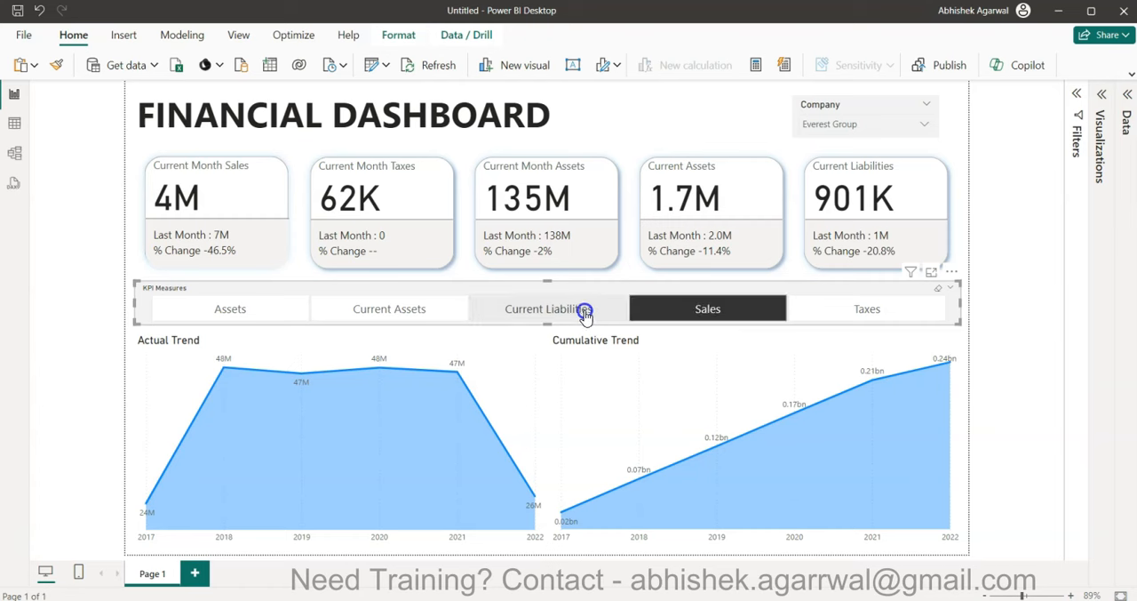
left_click(586, 313)
left_click(444, 315)
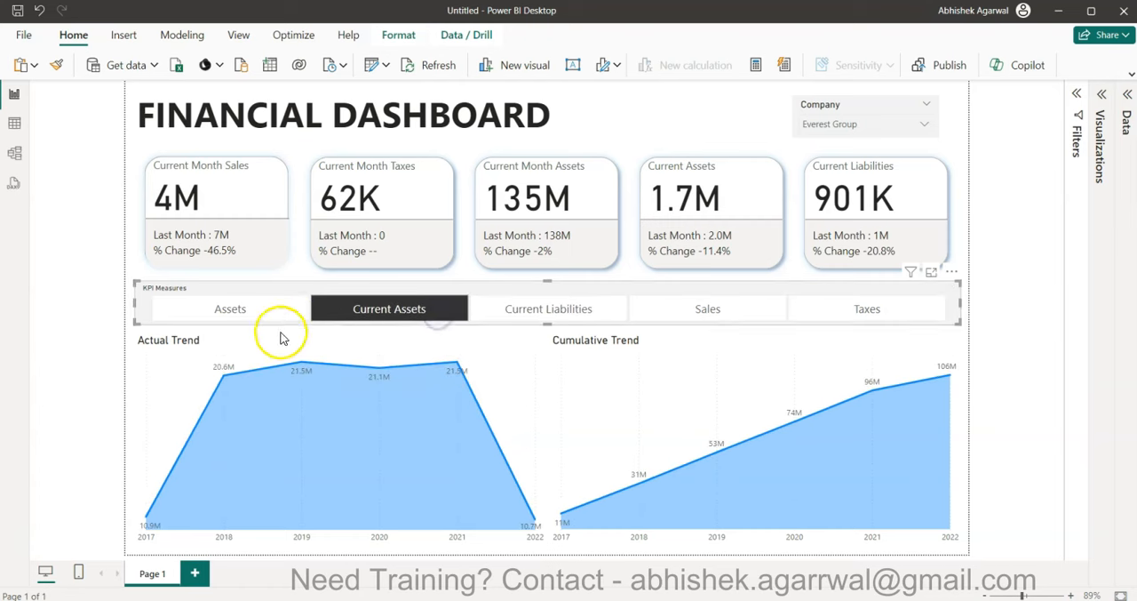
left_click(82, 353)
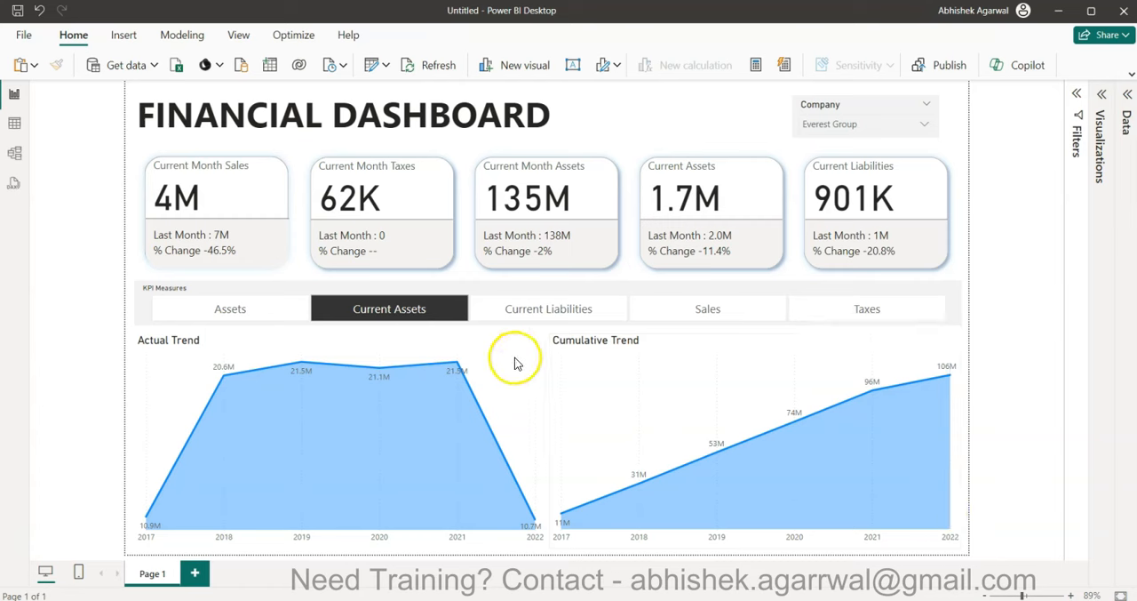
mouse_move(669, 444)
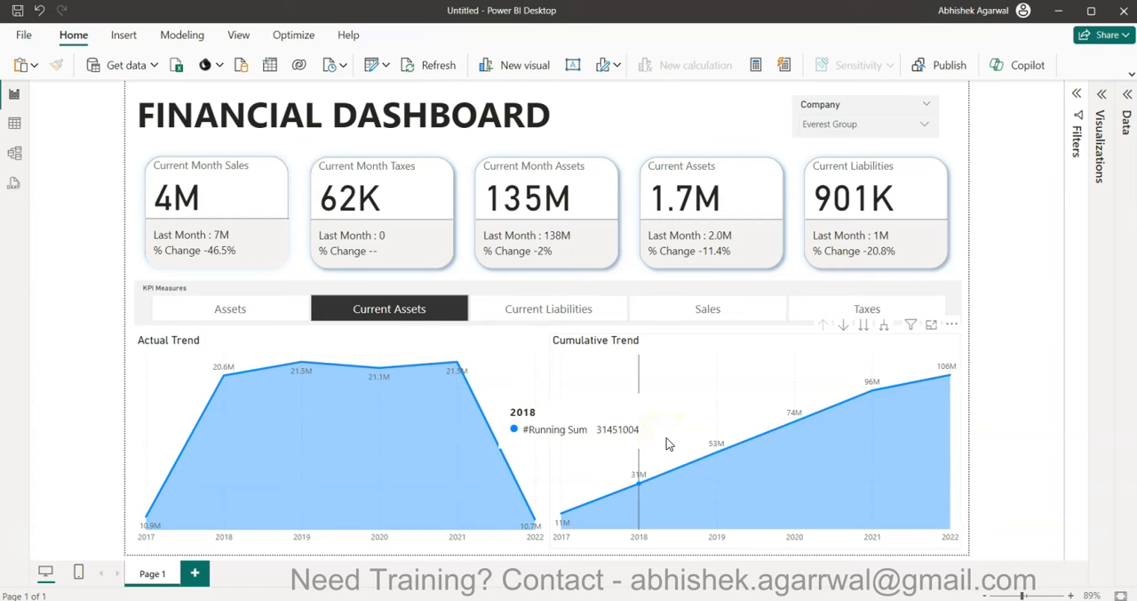